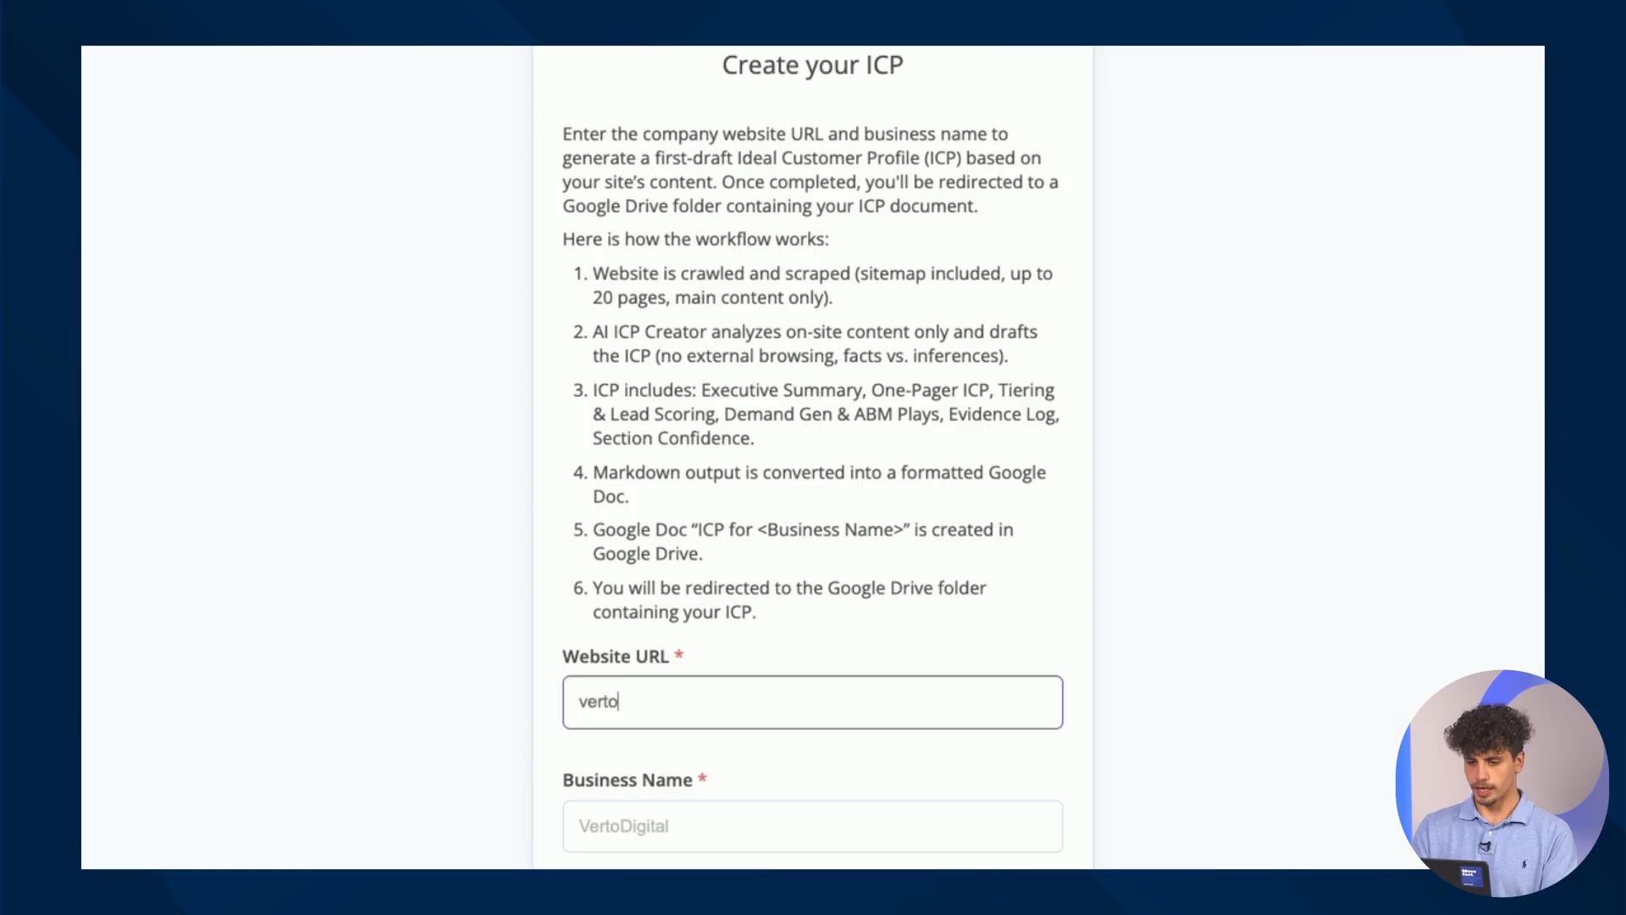
Enter VertoDigital as the business name and highlight the crawling, AI ICP Creator and ICP section descriptions.
{"action": "left_click", "coordinate": [700, 836]}
{"action": "type", "text": "VertoDigital"}
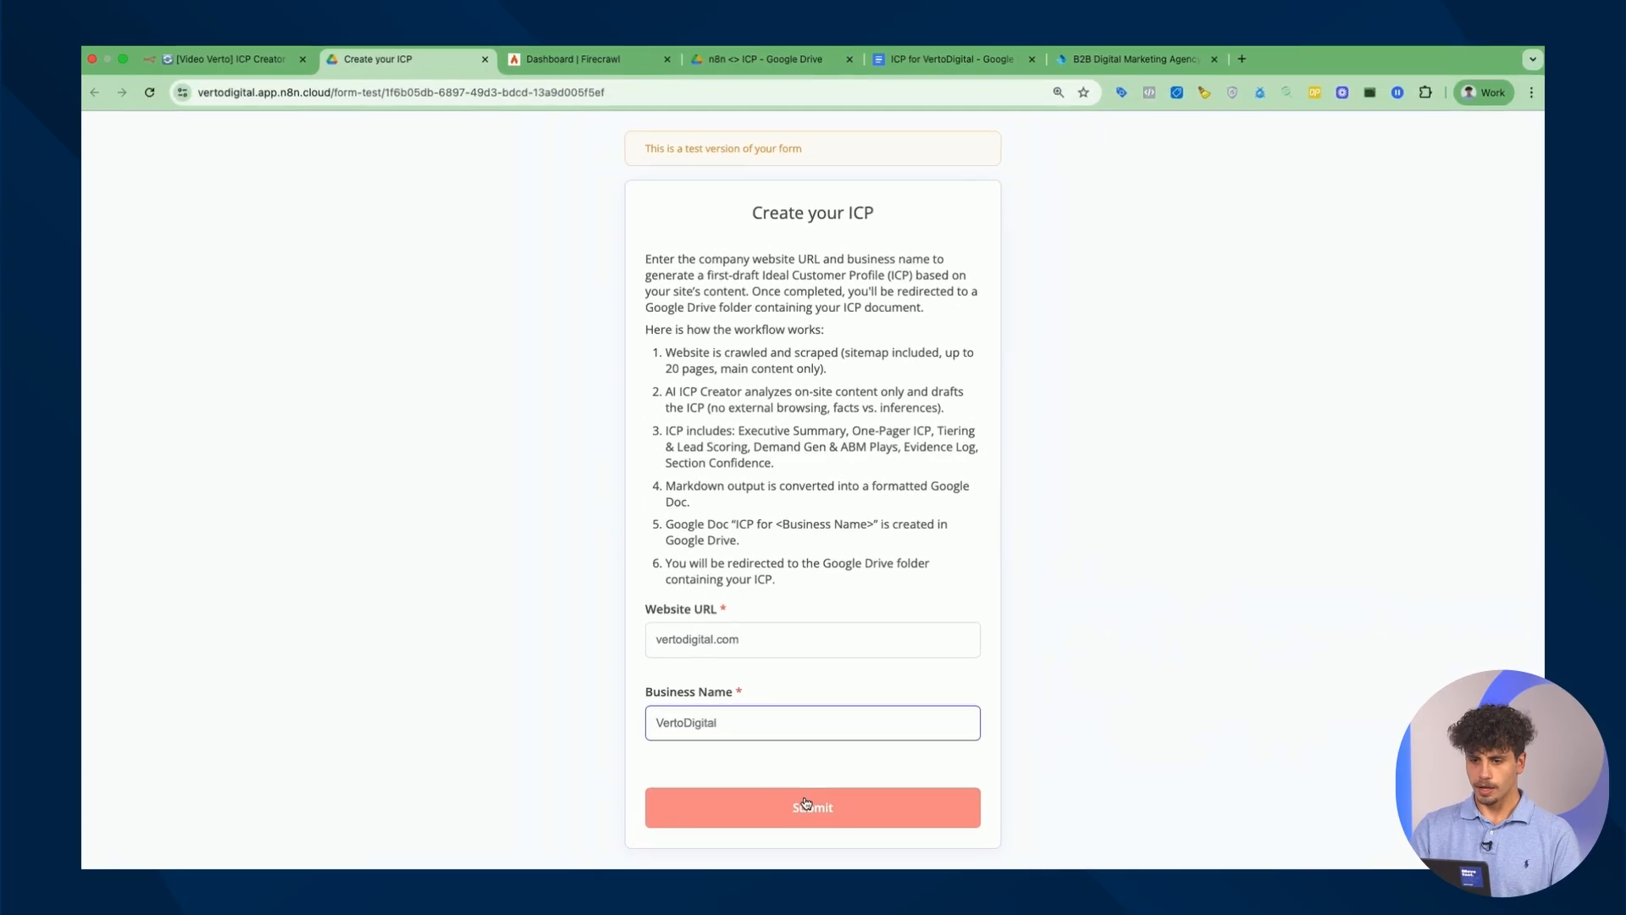
{"action": "left_click_drag", "start_coordinate": [669, 354], "coordinate": [858, 374]}
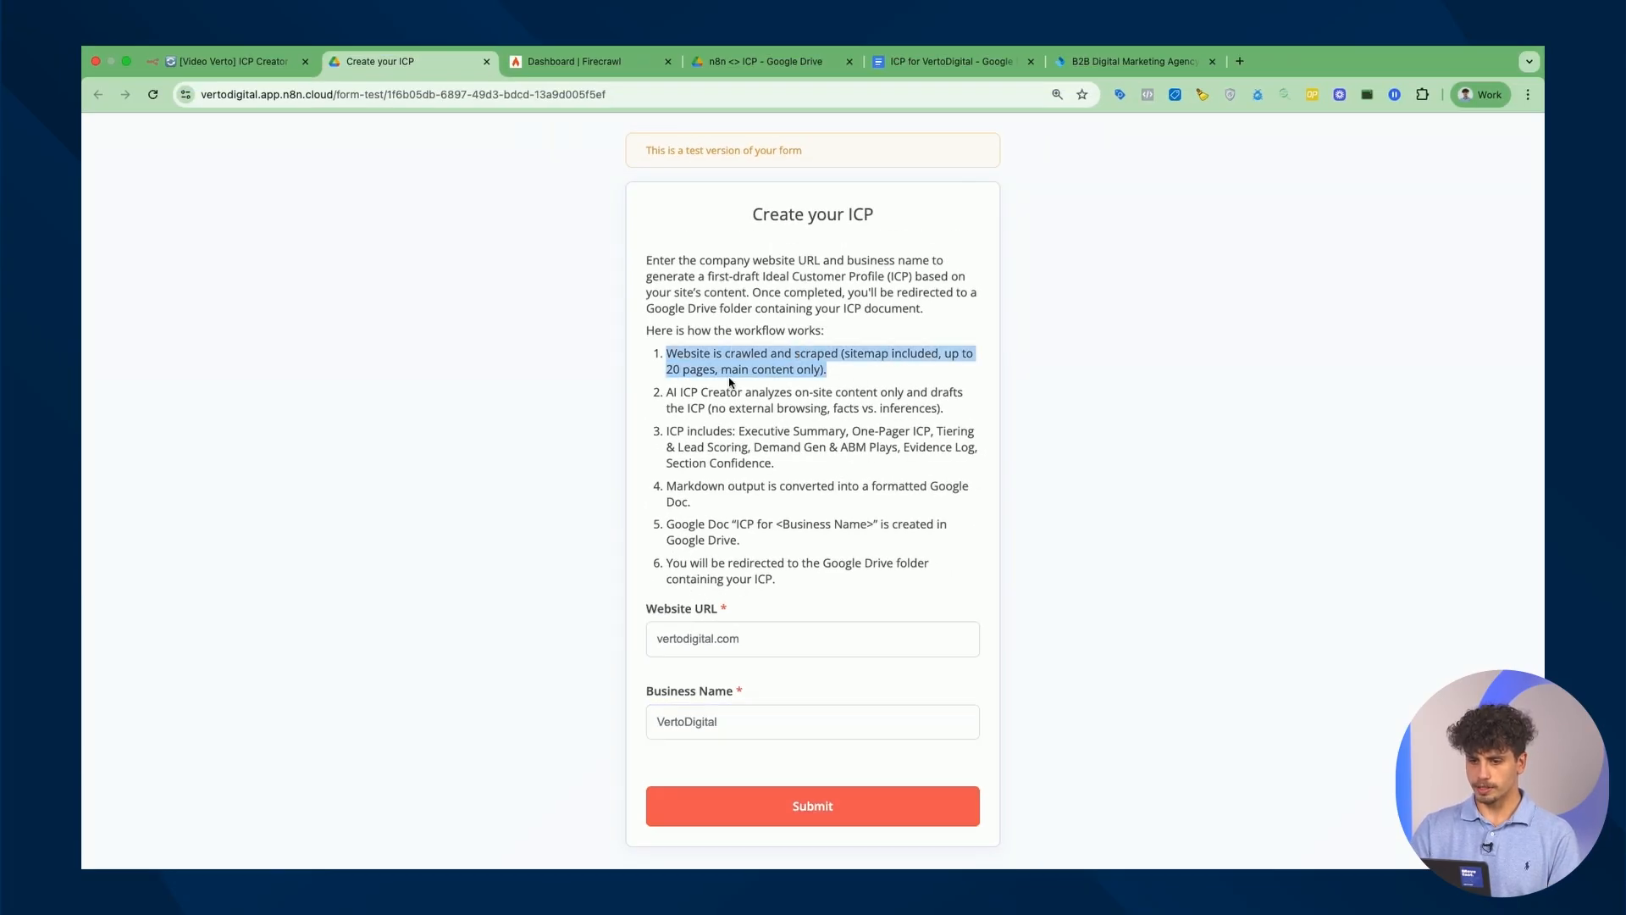
{"action": "double_click", "coordinate": [690, 370]}
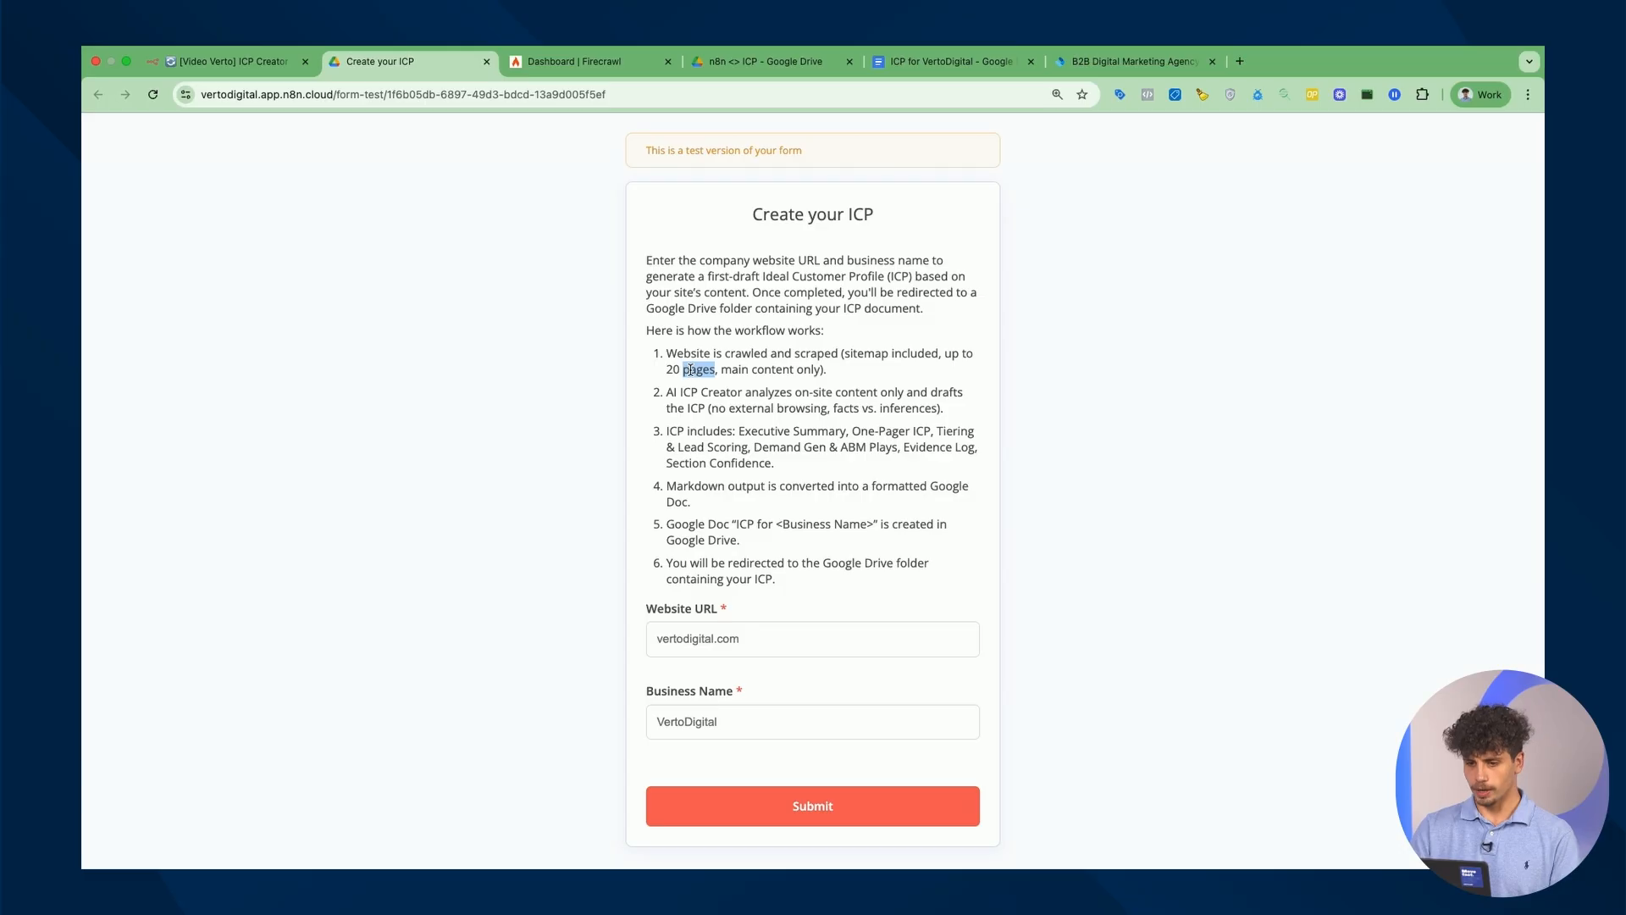
{"action": "left_click_drag", "start_coordinate": [666, 393], "coordinate": [768, 392]}
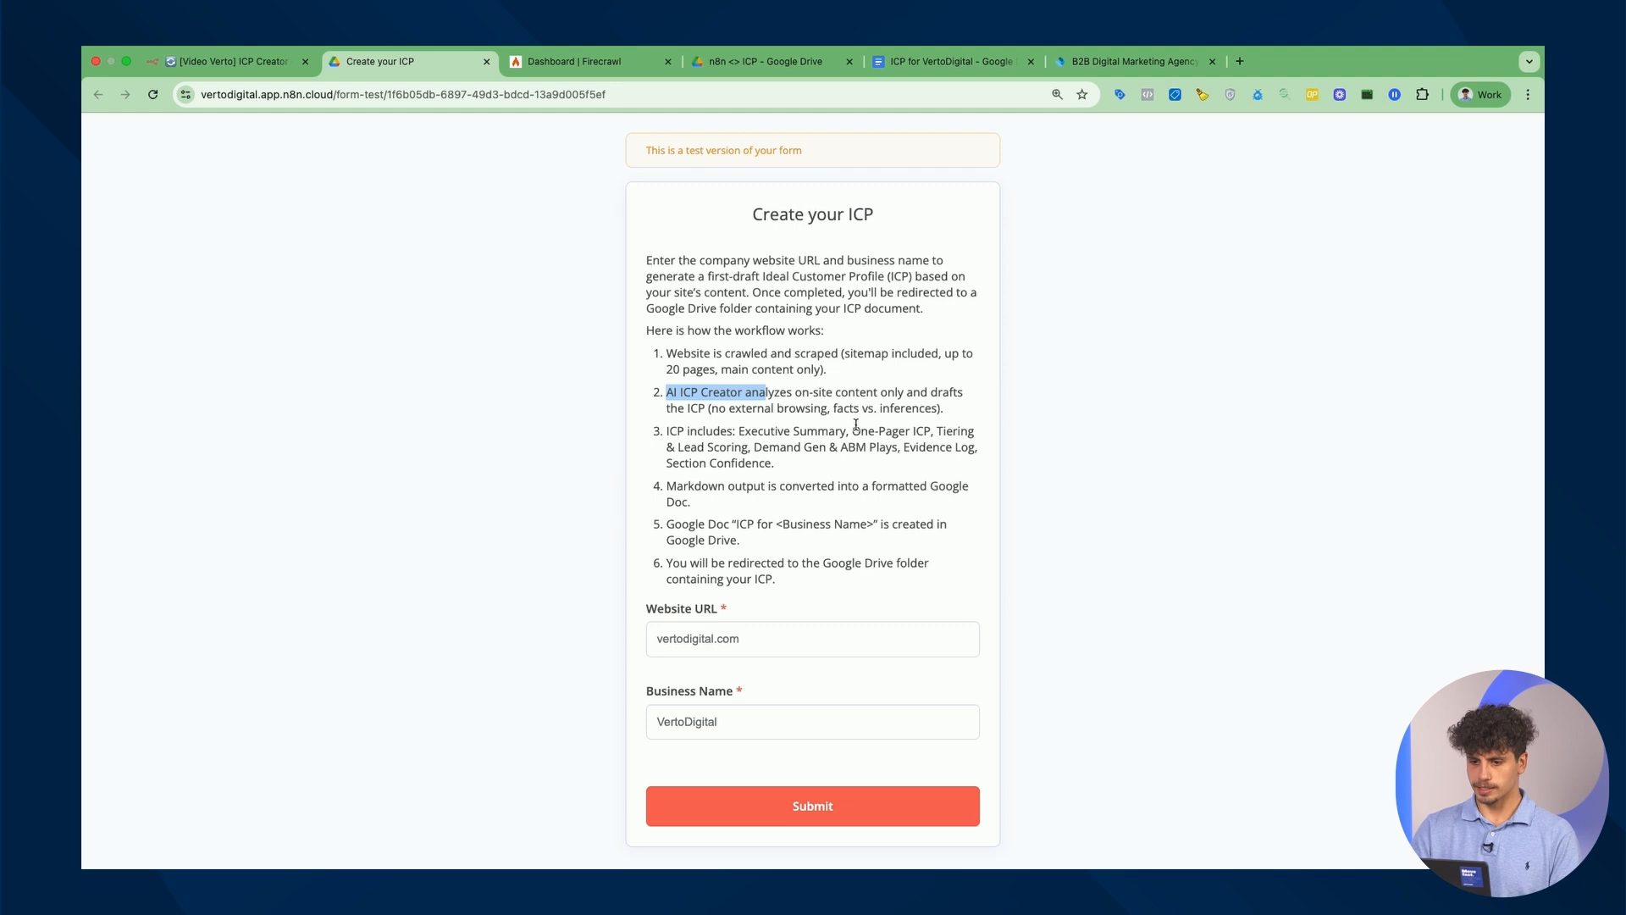
{"action": "left_click_drag", "start_coordinate": [800, 467], "coordinate": [754, 435]}
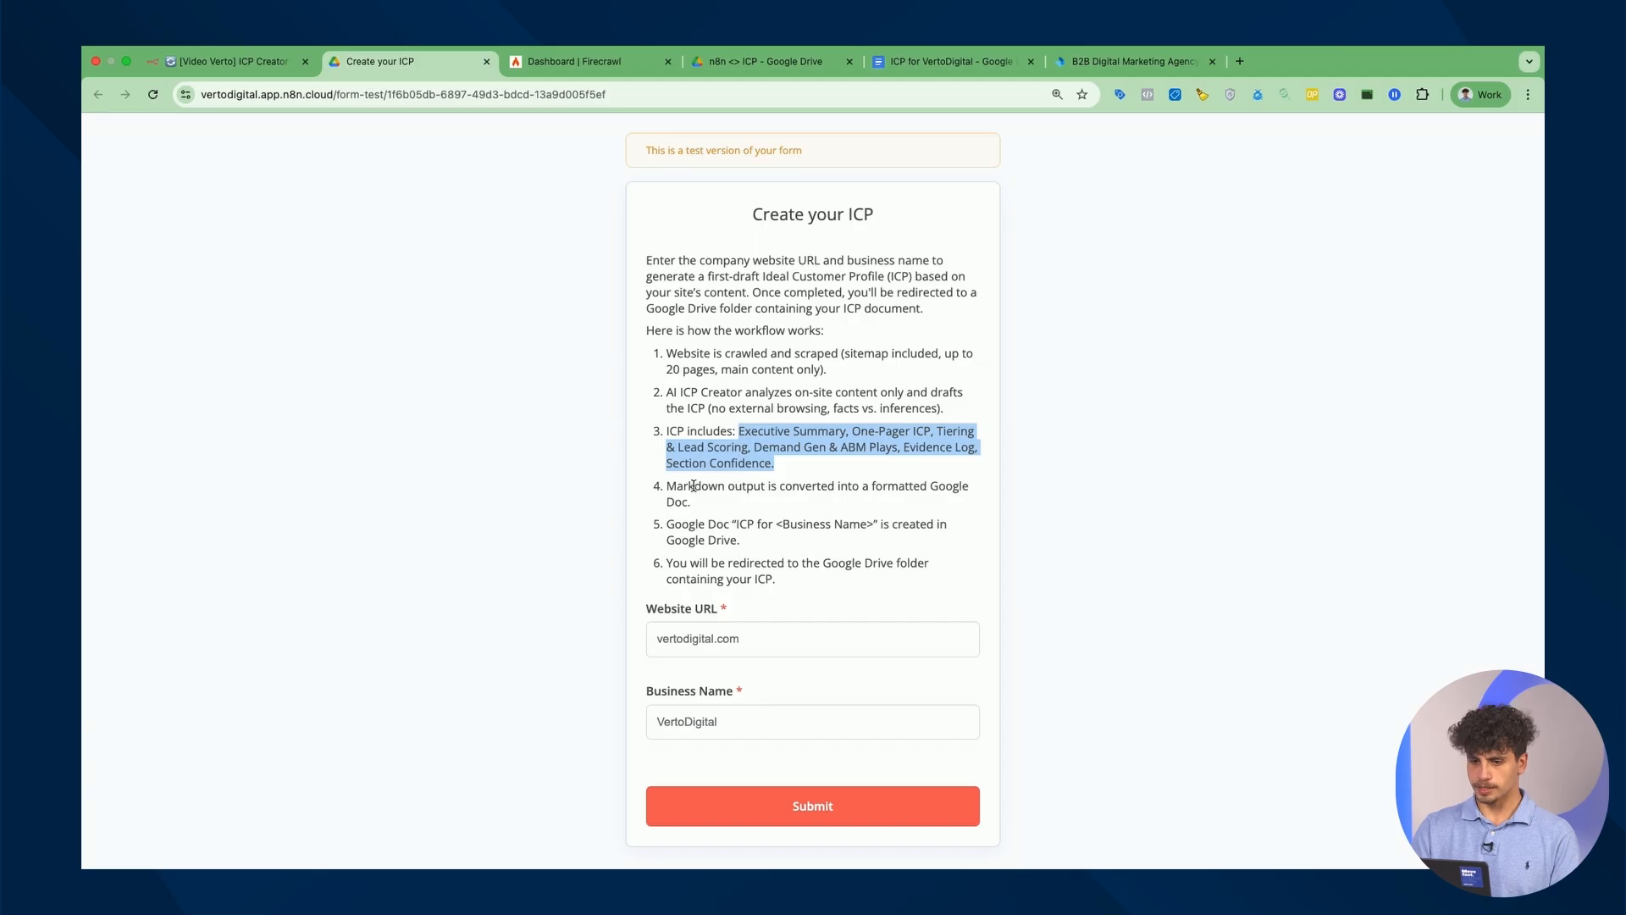
Highlight the Markdown to Google Doc step and submit the ICP form for VertoDigital.
{"action": "left_click_drag", "start_coordinate": [667, 489], "coordinate": [711, 505]}
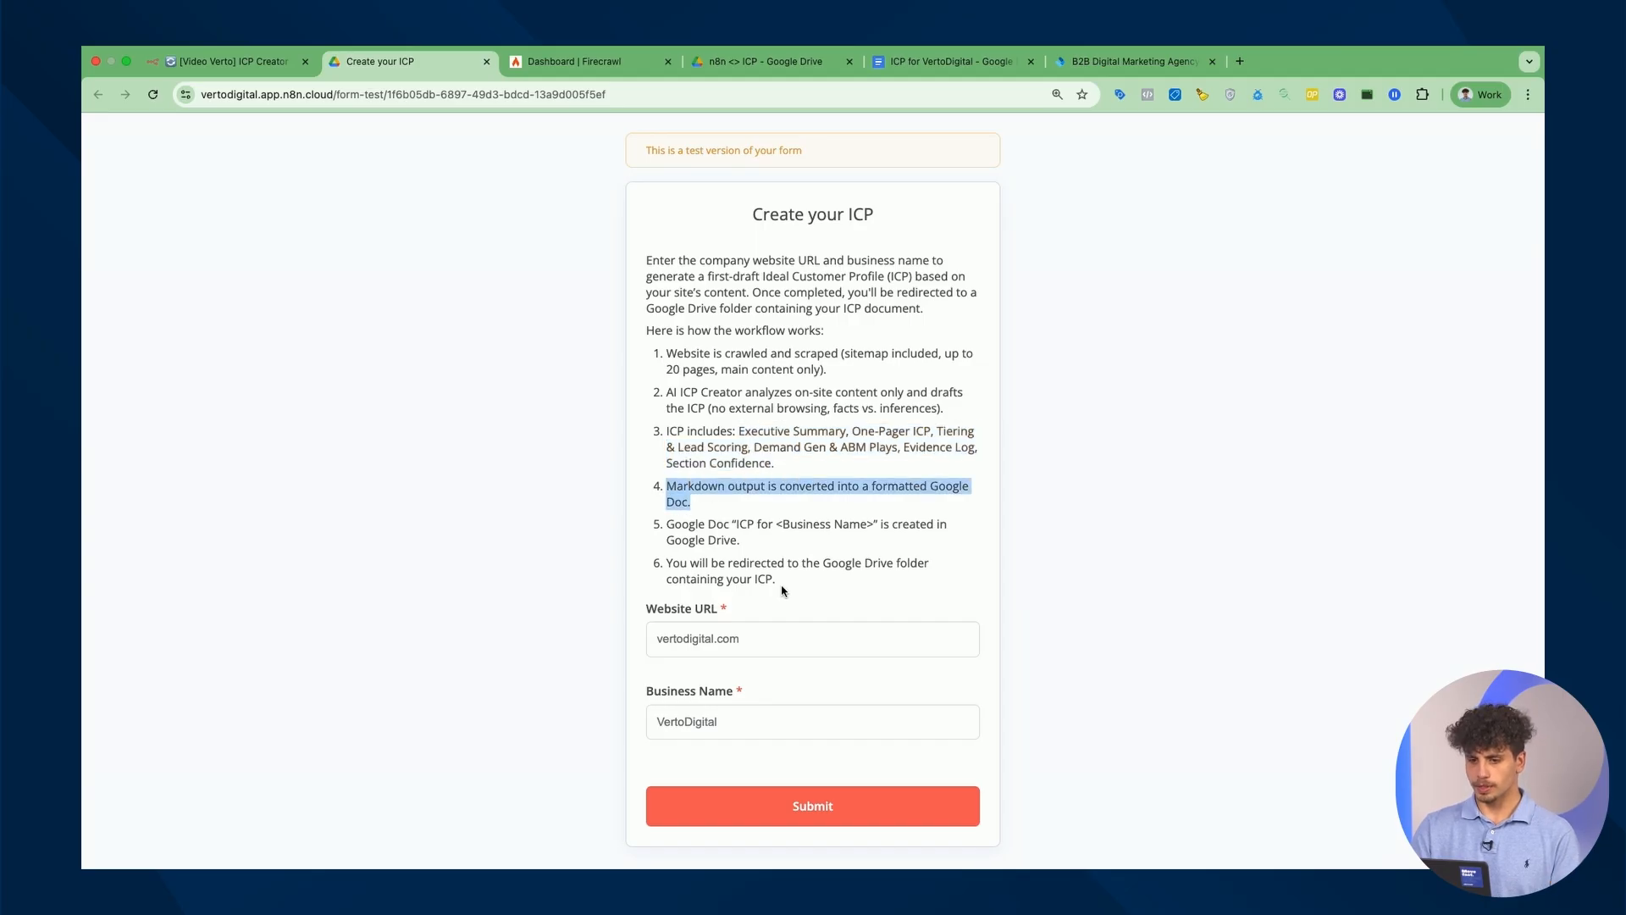
{"action": "left_click", "coordinate": [798, 729]}
{"action": "left_click", "coordinate": [798, 796]}
Open the n8n <> ICP Drive folder listing the three ICP for VertoDigital documents.
{"action": "left_click", "coordinate": [192, 83]}
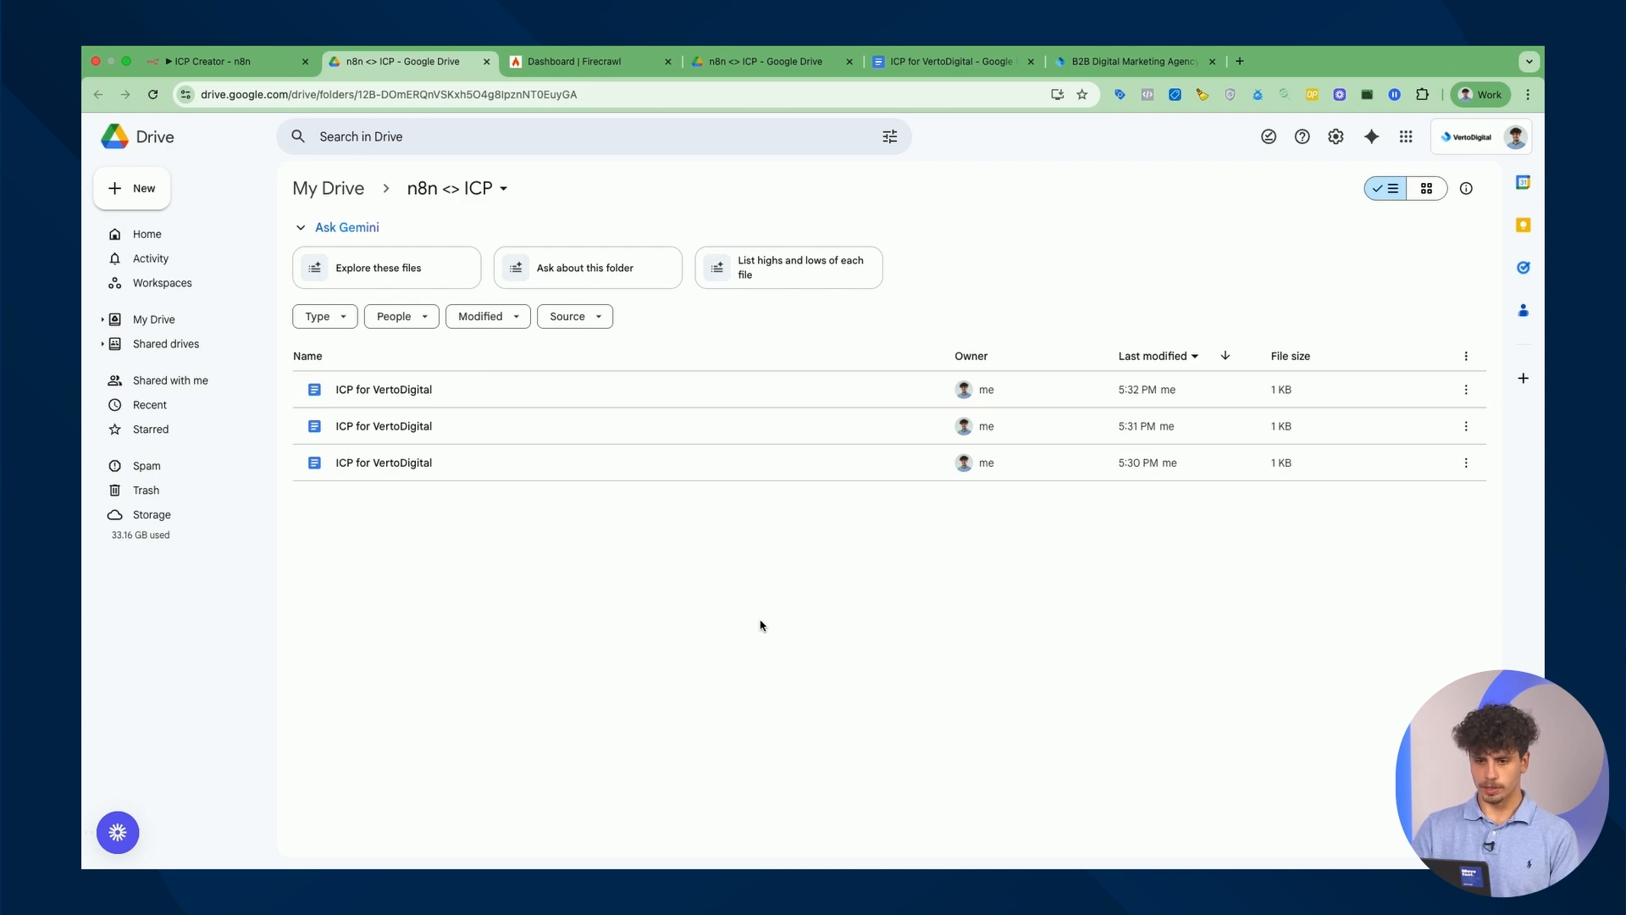
Open the newest ICP for VertoDigital doc and scroll through its sections, tiering tables and evidence log.
{"action": "double_click", "coordinate": [680, 395]}
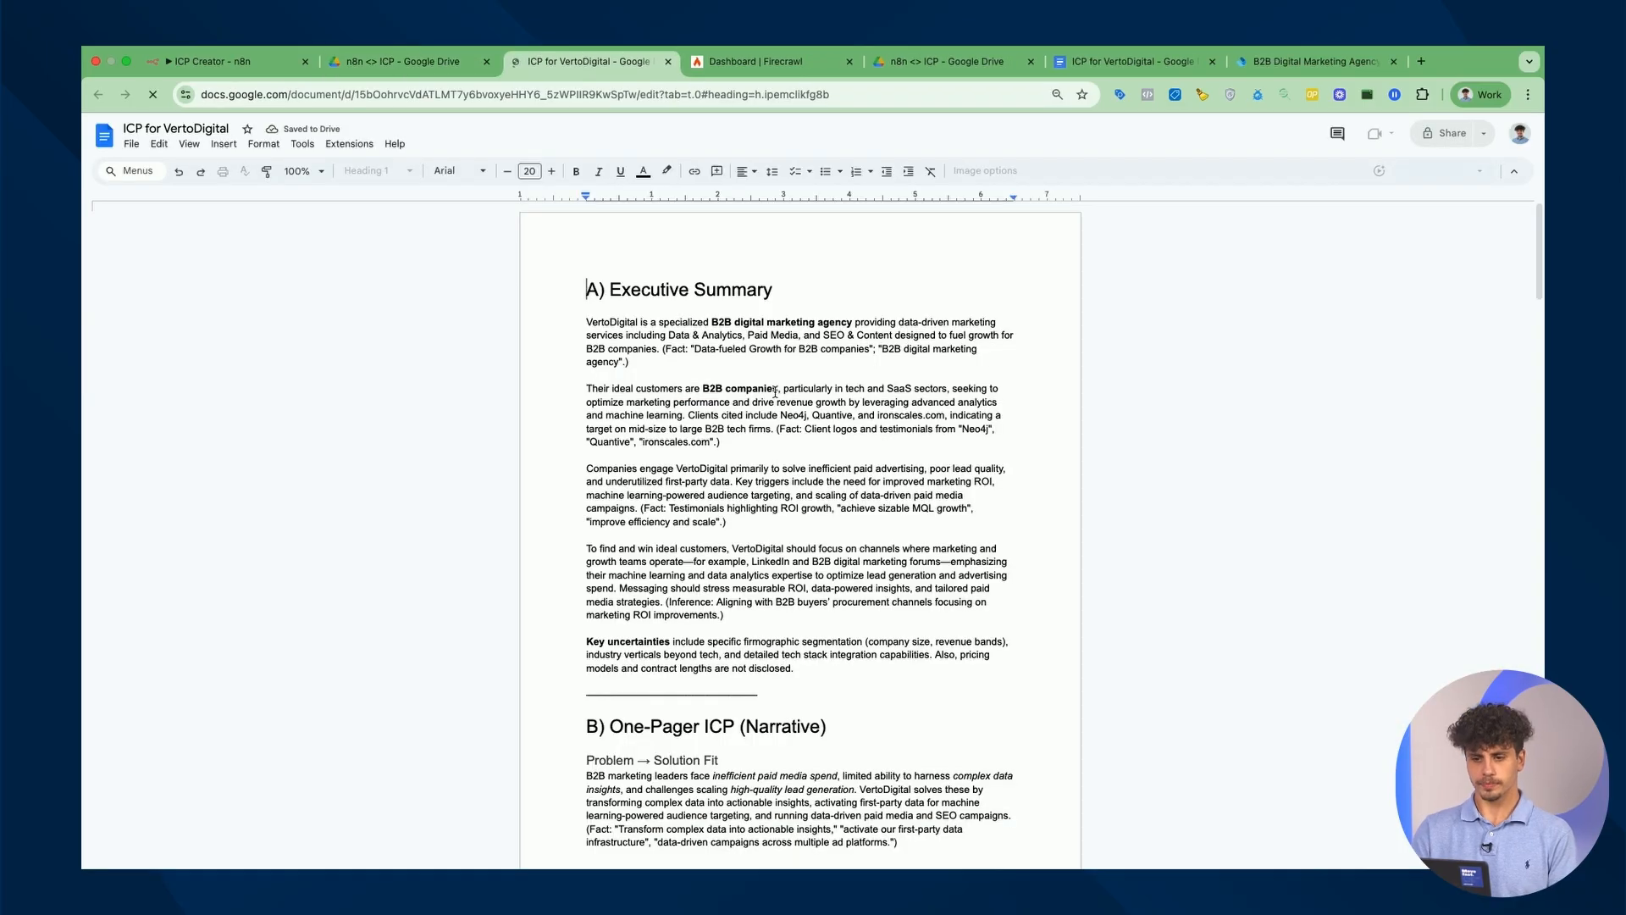
{"action": "scroll", "coordinate": [678, 323], "scroll_direction": "up", "scroll_amount": 3}
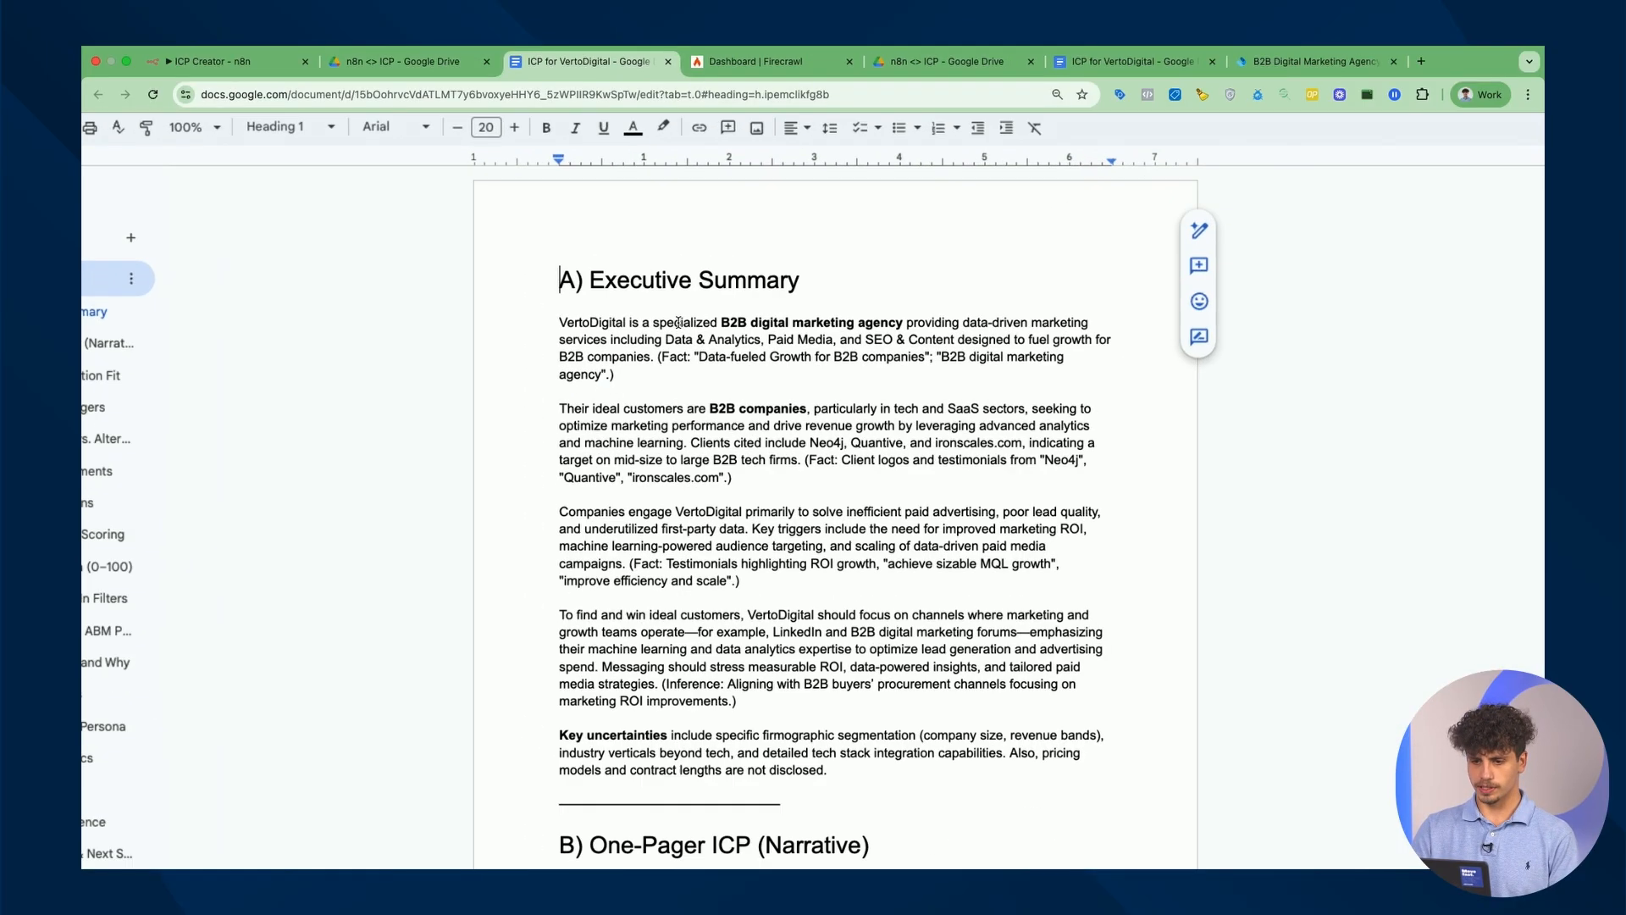
{"action": "scroll", "coordinate": [676, 339], "scroll_direction": "down", "scroll_amount": 5}
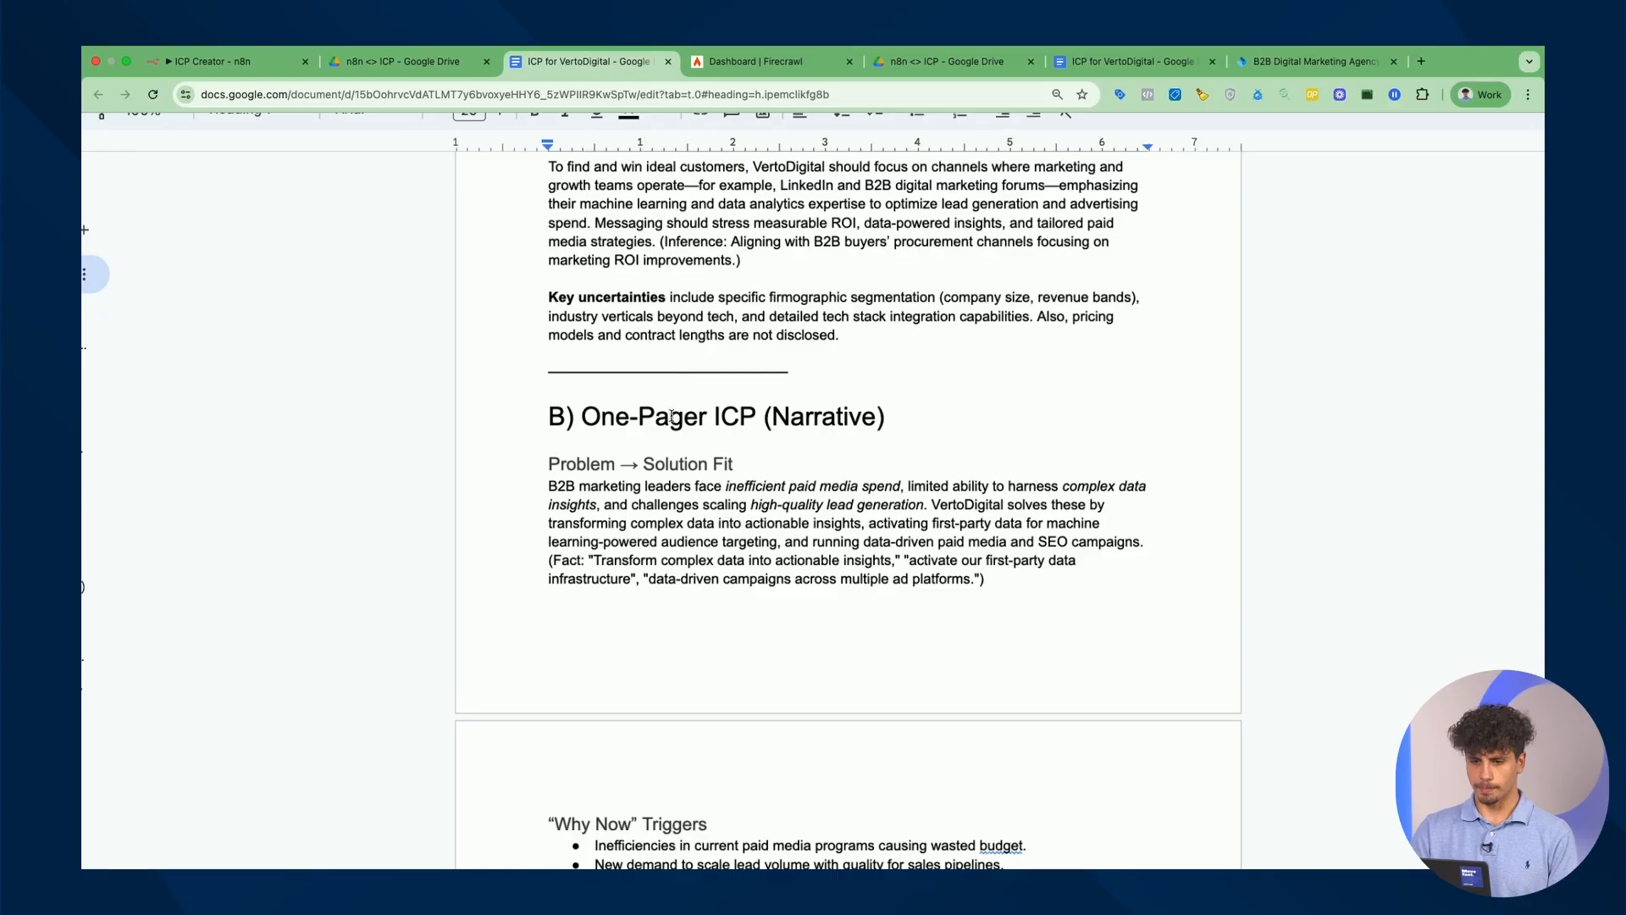
{"action": "scroll", "coordinate": [667, 404], "scroll_direction": "down", "scroll_amount": 10}
{"action": "scroll", "coordinate": [670, 404], "scroll_direction": "down", "scroll_amount": 1}
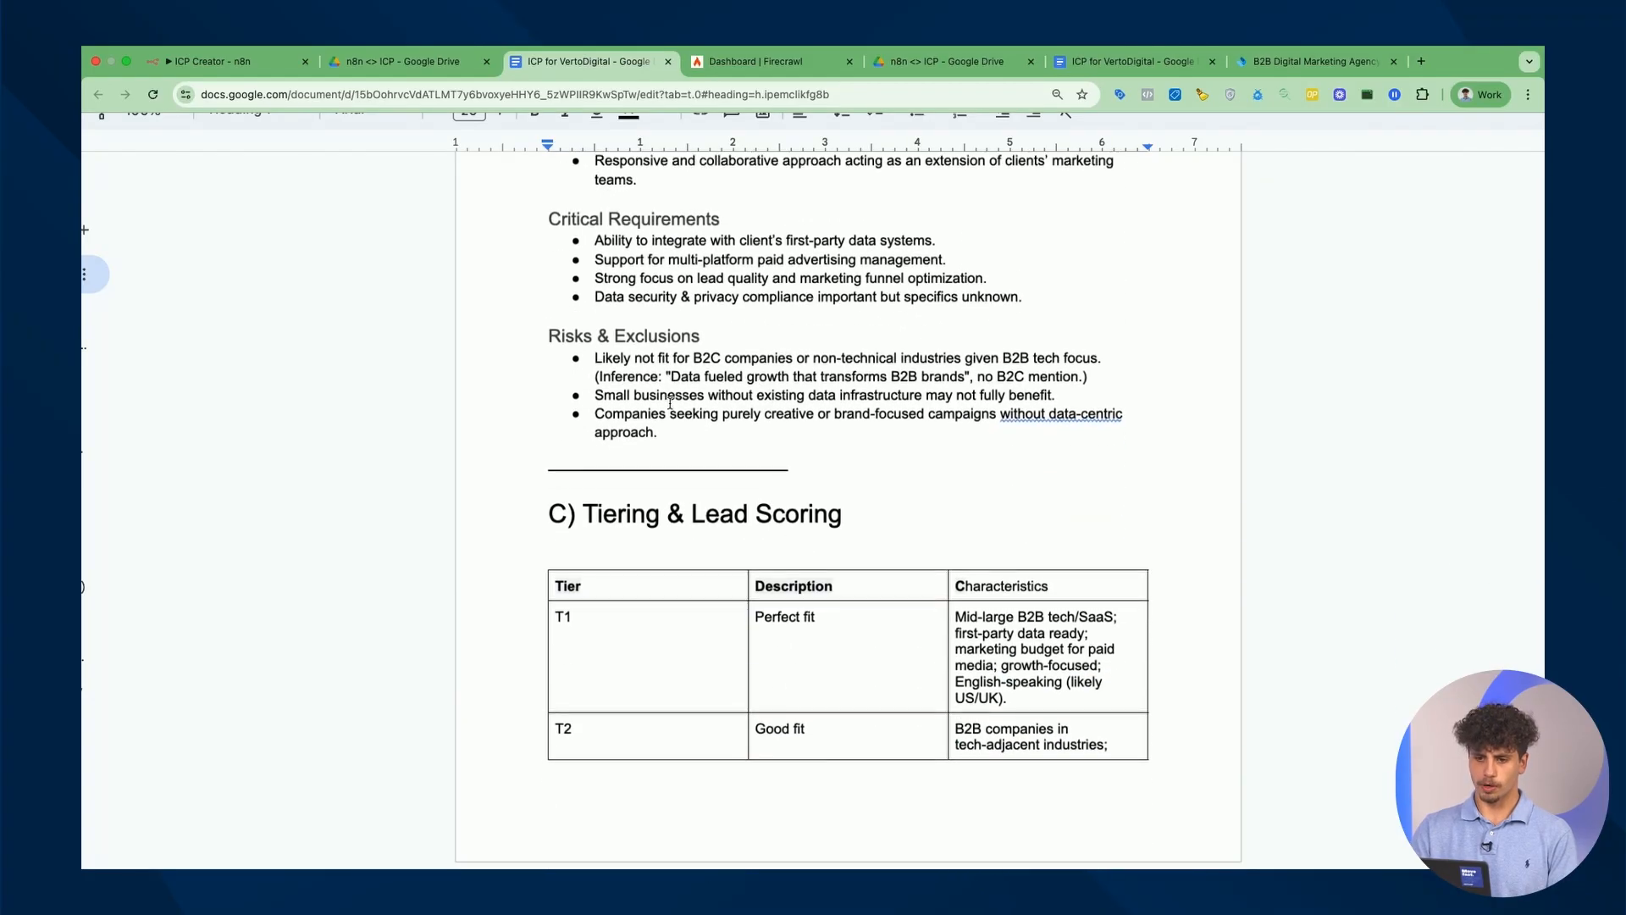
{"action": "scroll", "coordinate": [682, 337], "scroll_direction": "down", "scroll_amount": 5}
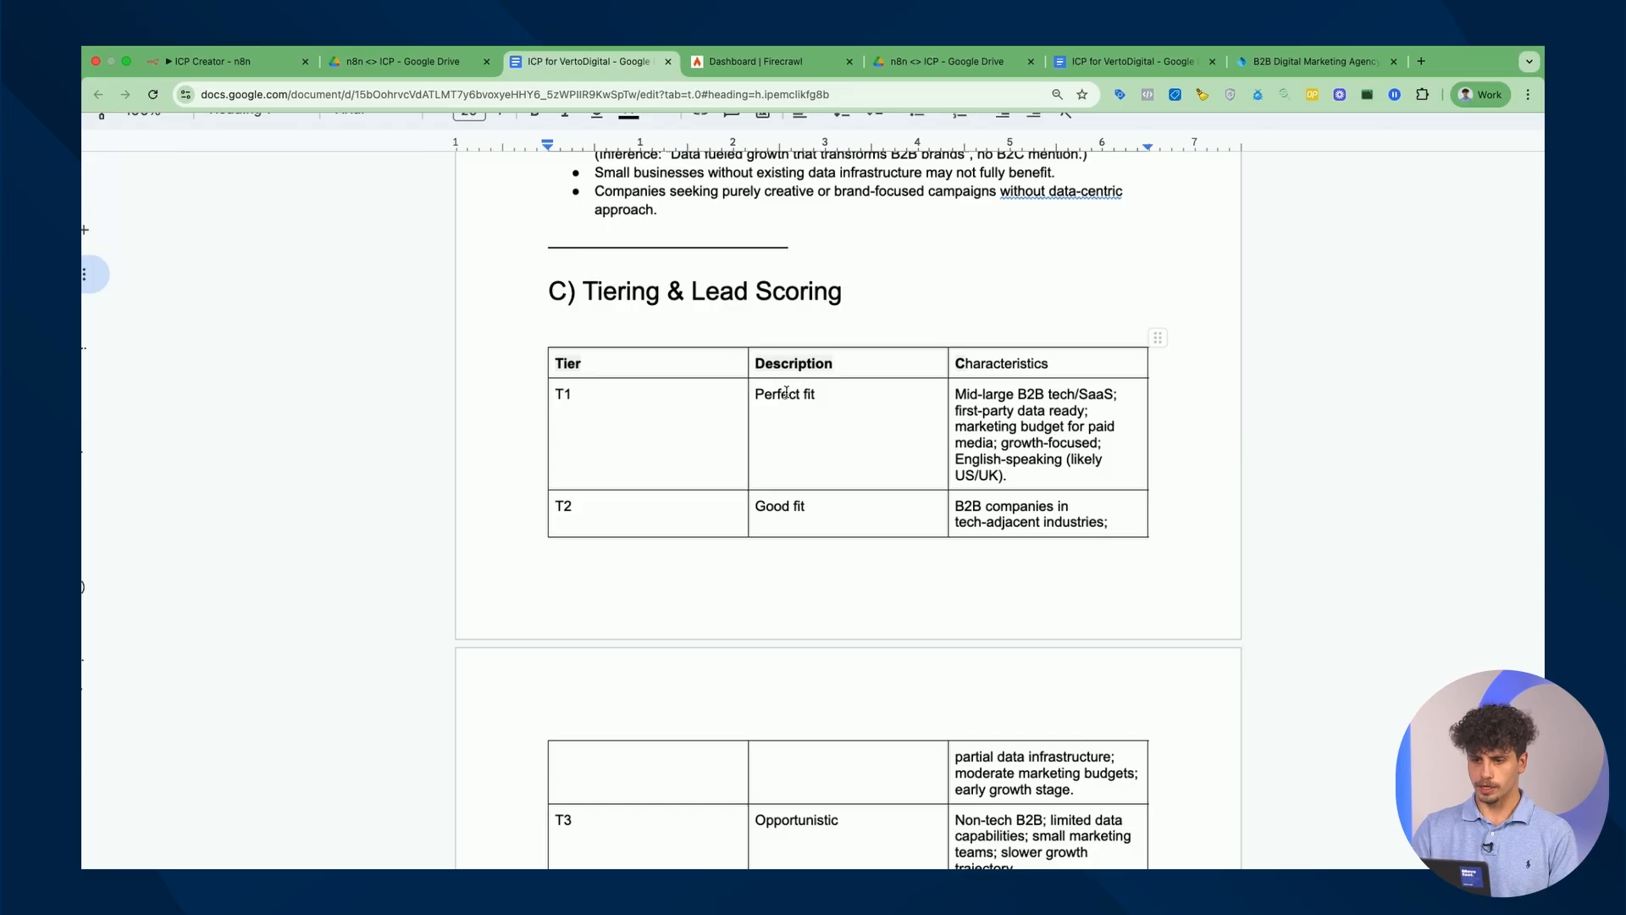
{"action": "scroll", "coordinate": [910, 409], "scroll_direction": "down", "scroll_amount": 2}
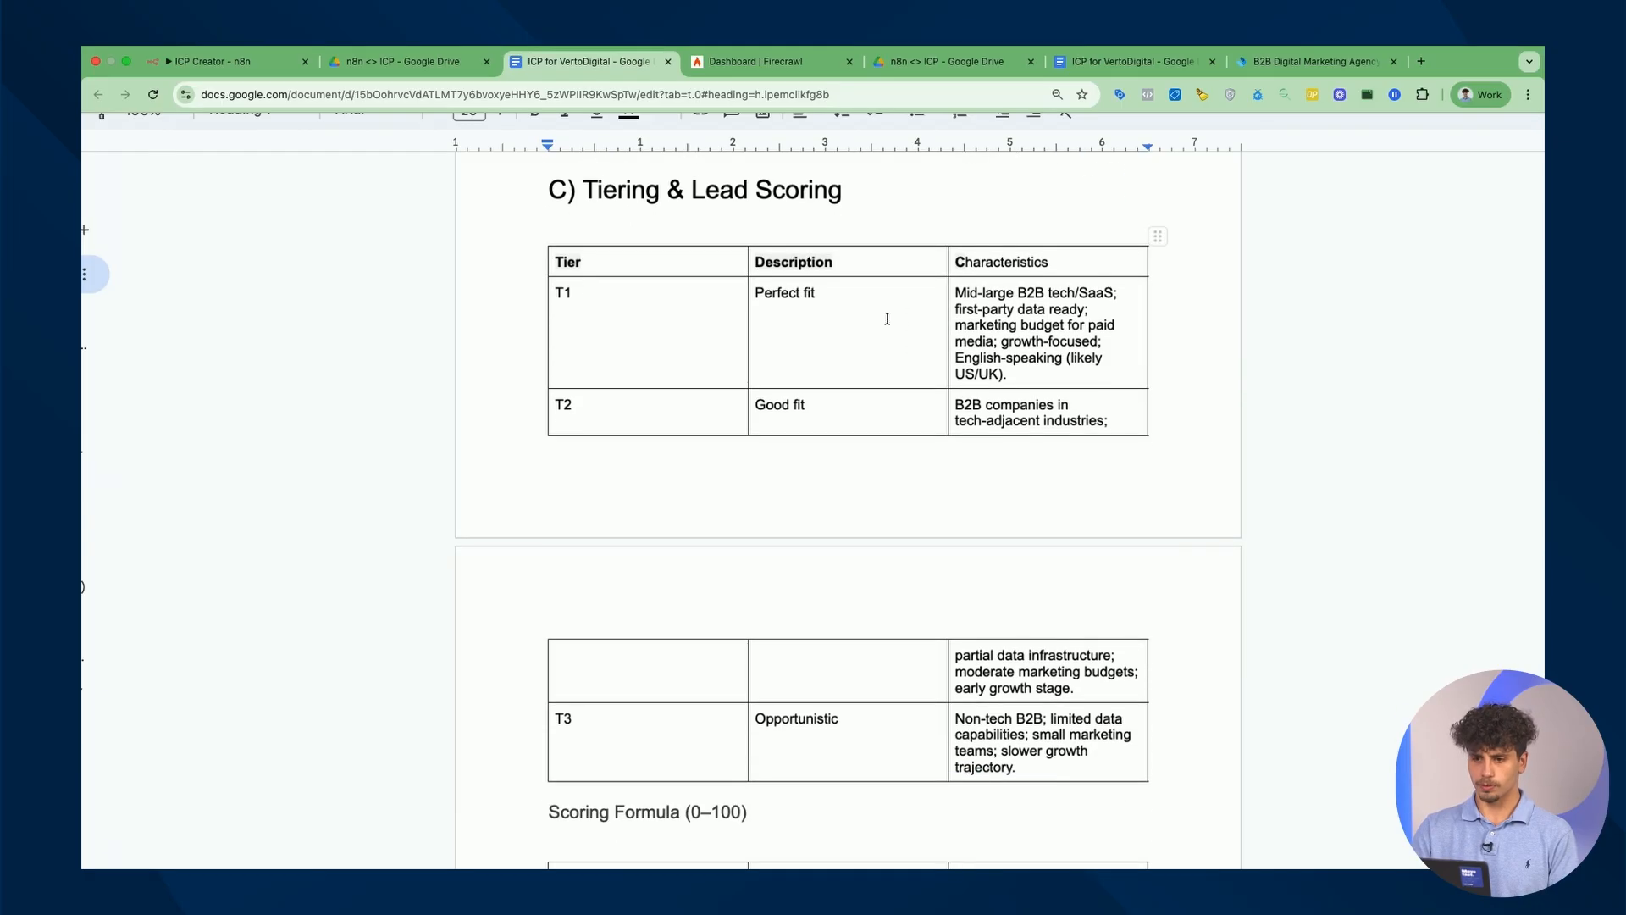
{"action": "scroll", "coordinate": [1033, 383], "scroll_direction": "down", "scroll_amount": 10}
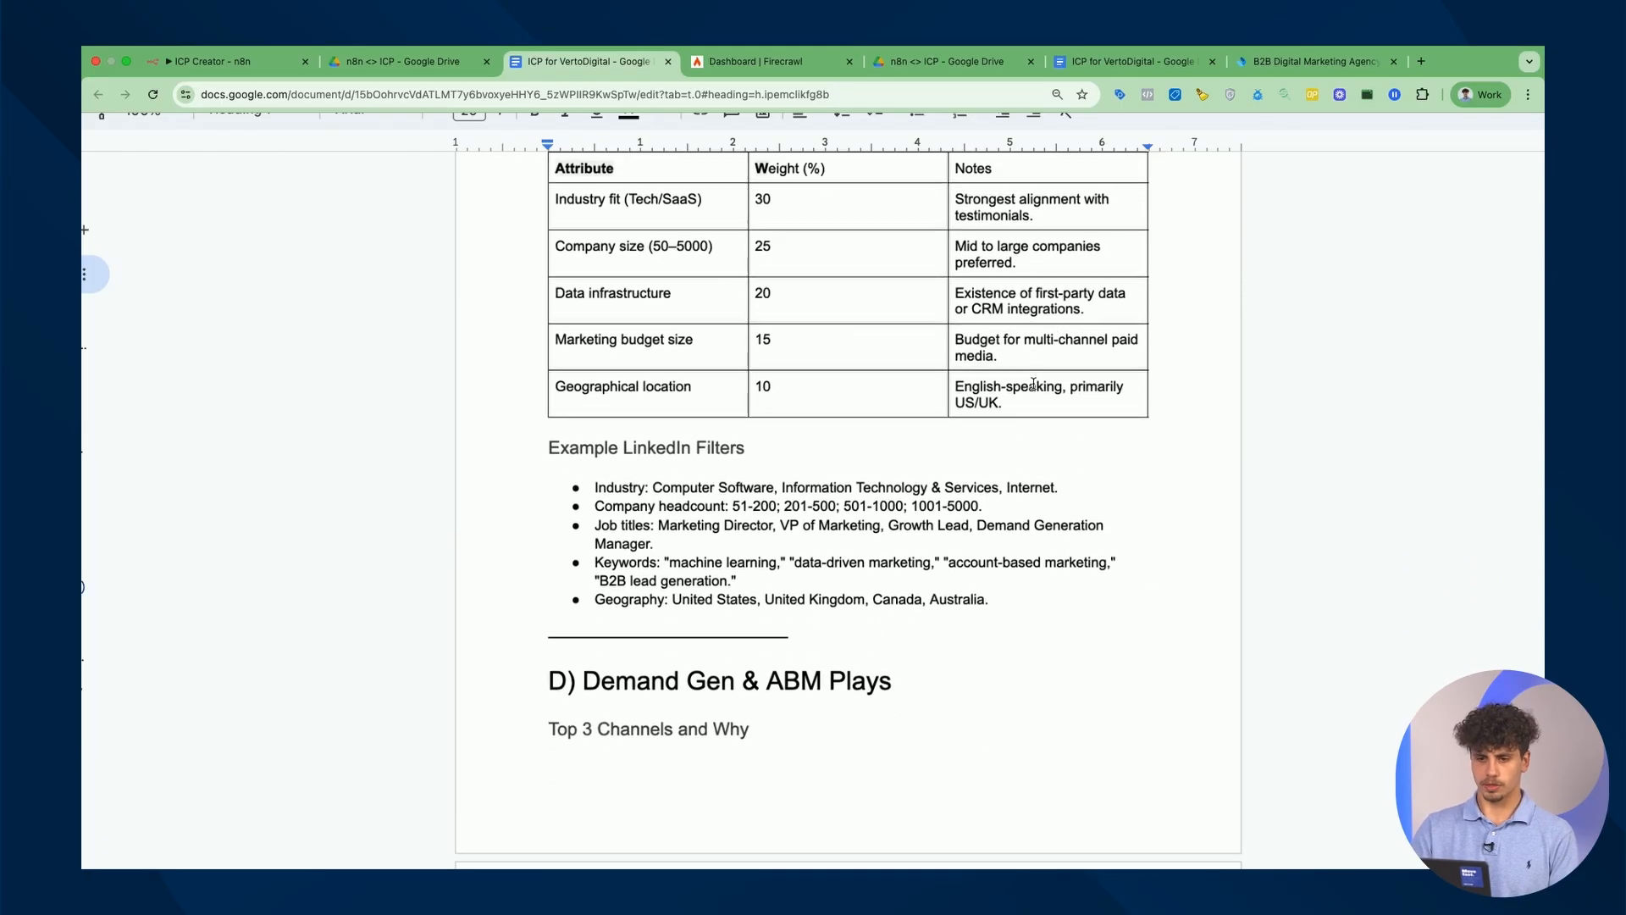
{"action": "scroll", "coordinate": [1034, 383], "scroll_direction": "down", "scroll_amount": 20}
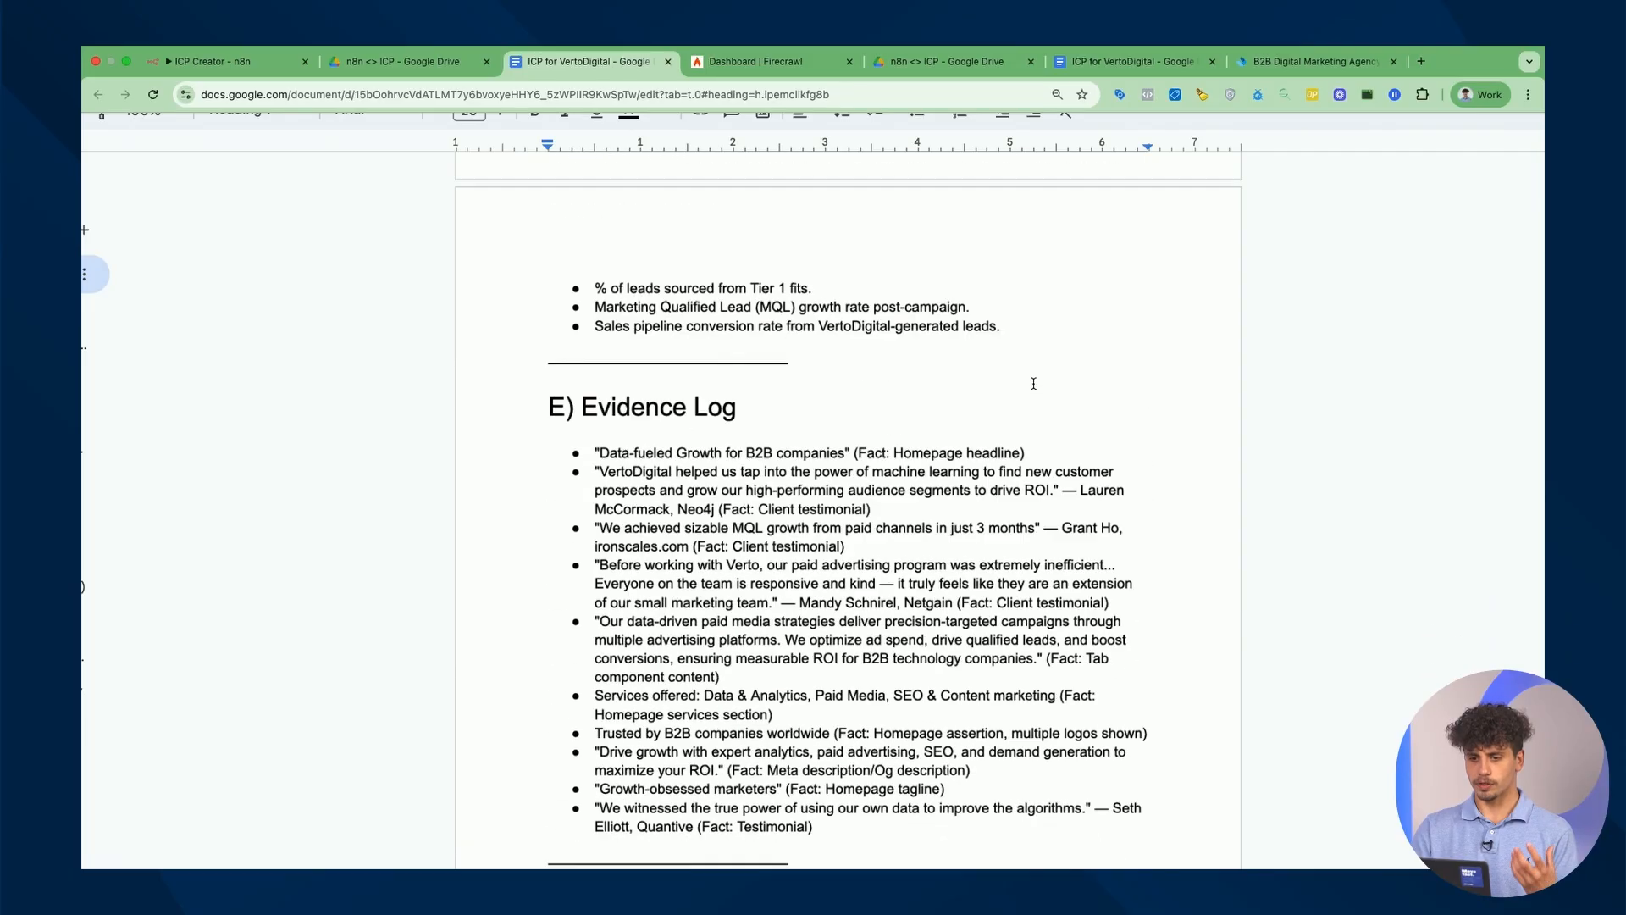
{"action": "scroll", "coordinate": [1033, 383], "scroll_direction": "down", "scroll_amount": 4}
{"action": "scroll", "coordinate": [1033, 382], "scroll_direction": "up", "scroll_amount": 20}
{"action": "scroll", "coordinate": [1034, 383], "scroll_direction": "up", "scroll_amount": 20}
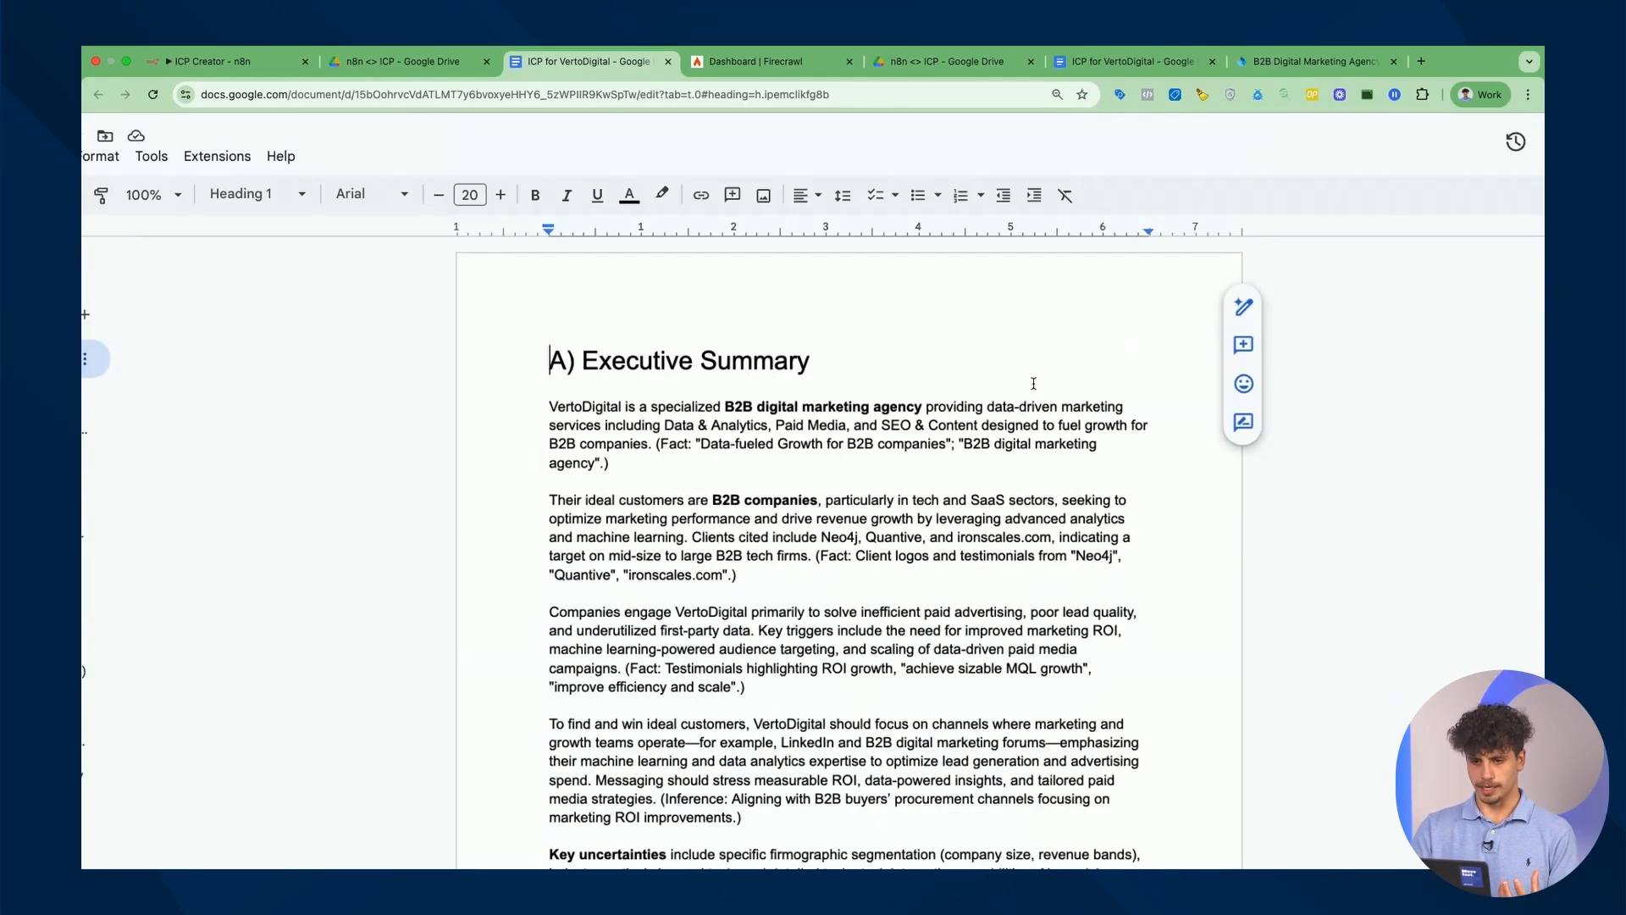
{"action": "scroll", "coordinate": [1034, 384], "scroll_direction": "down", "scroll_amount": 4}
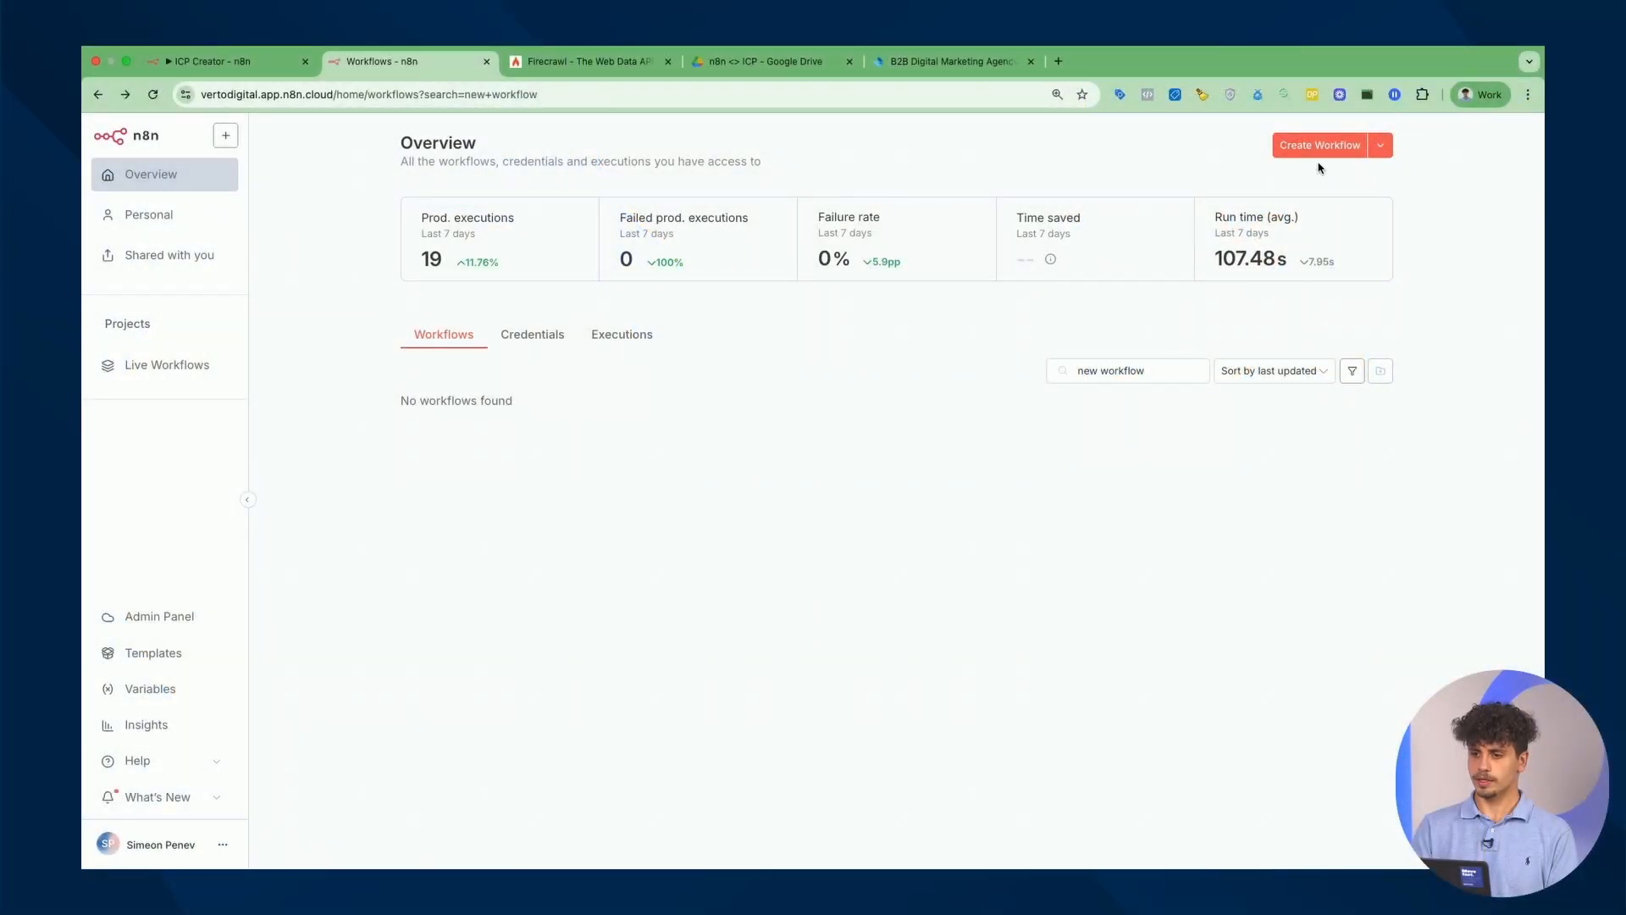
Create My workflow 7 with an n8n Form 'On form submission' trigger as its first step.
{"action": "left_click", "coordinate": [1321, 150]}
{"action": "right_click", "coordinate": [336, 238]}
{"action": "left_click", "coordinate": [299, 217]}
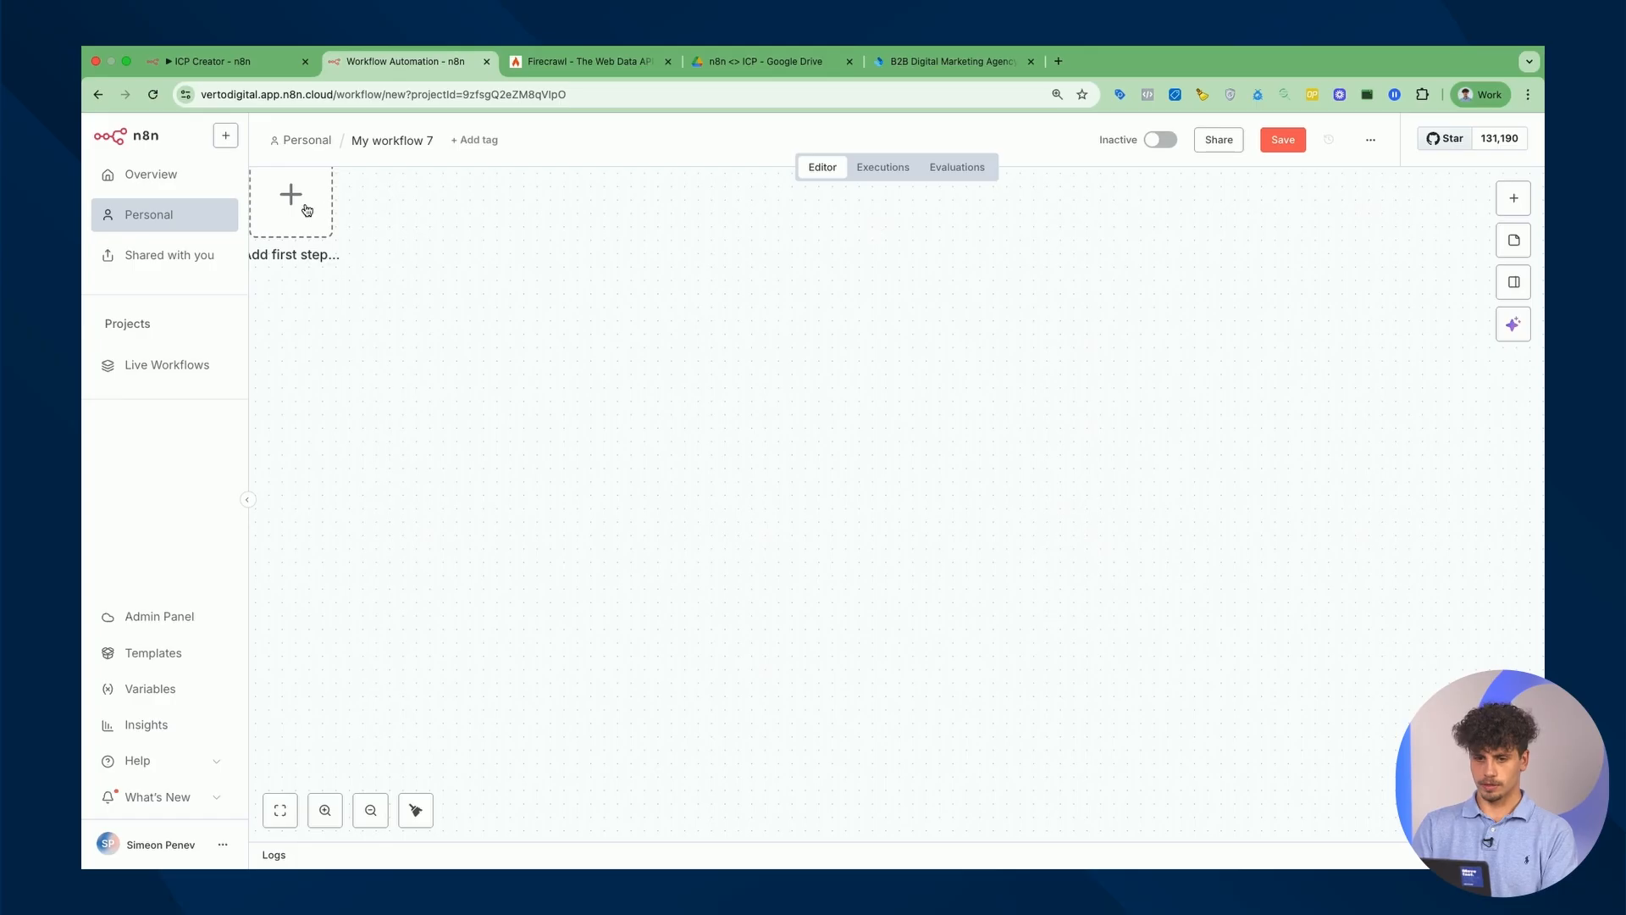
{"action": "left_click", "coordinate": [307, 210]}
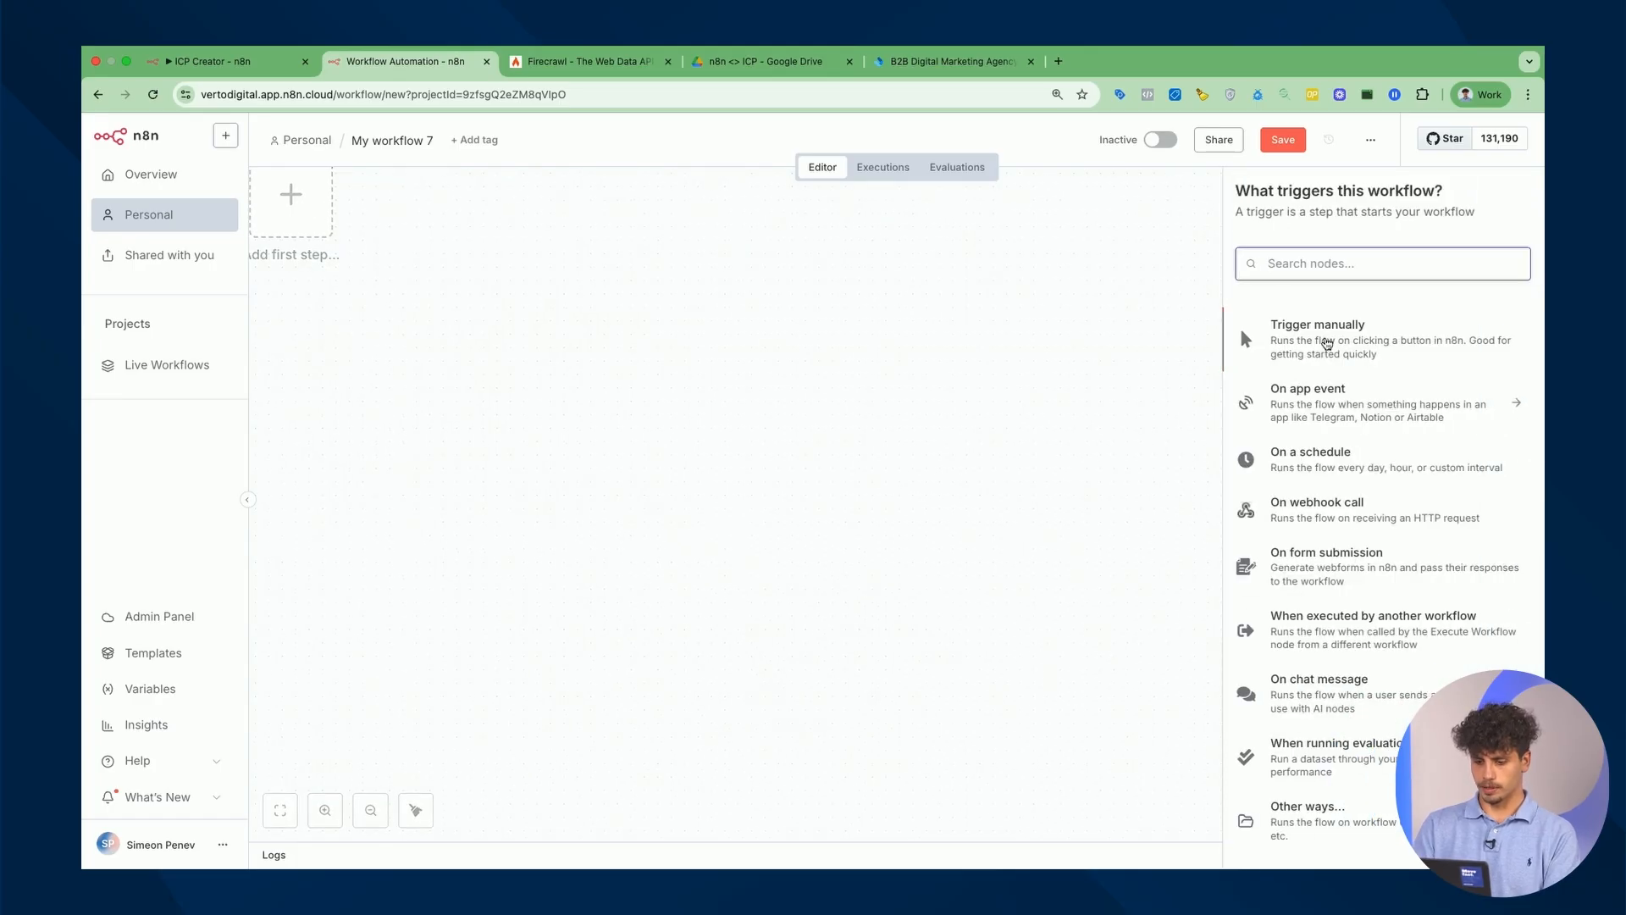
{"action": "type", "text": "form"}
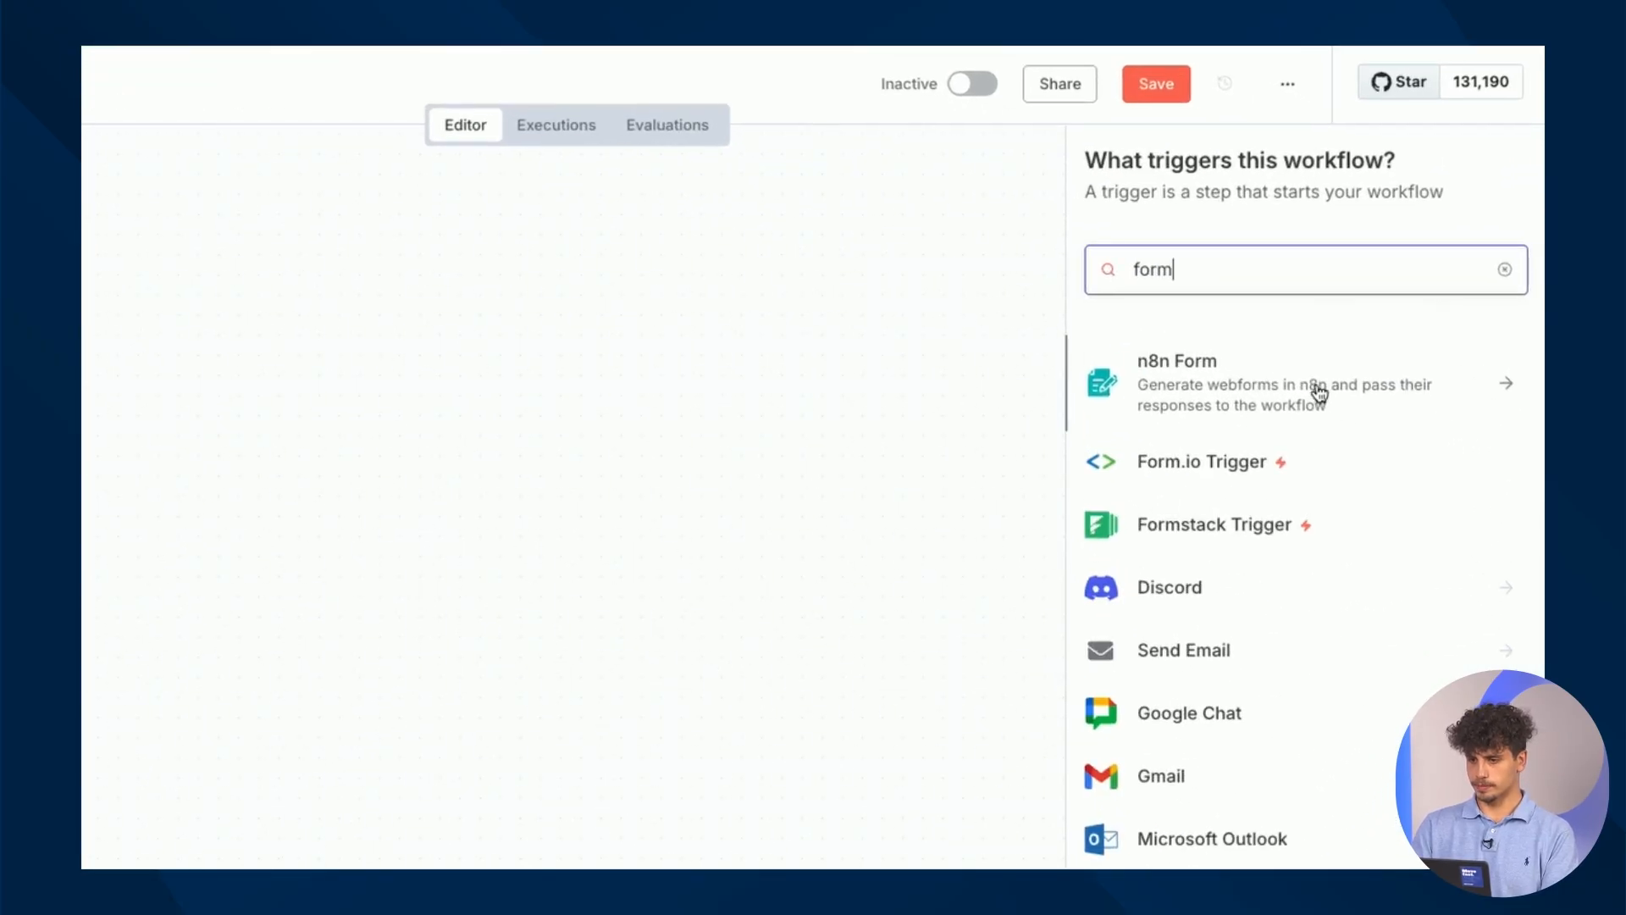
{"action": "left_click", "coordinate": [1319, 392]}
{"action": "left_click", "coordinate": [1278, 370]}
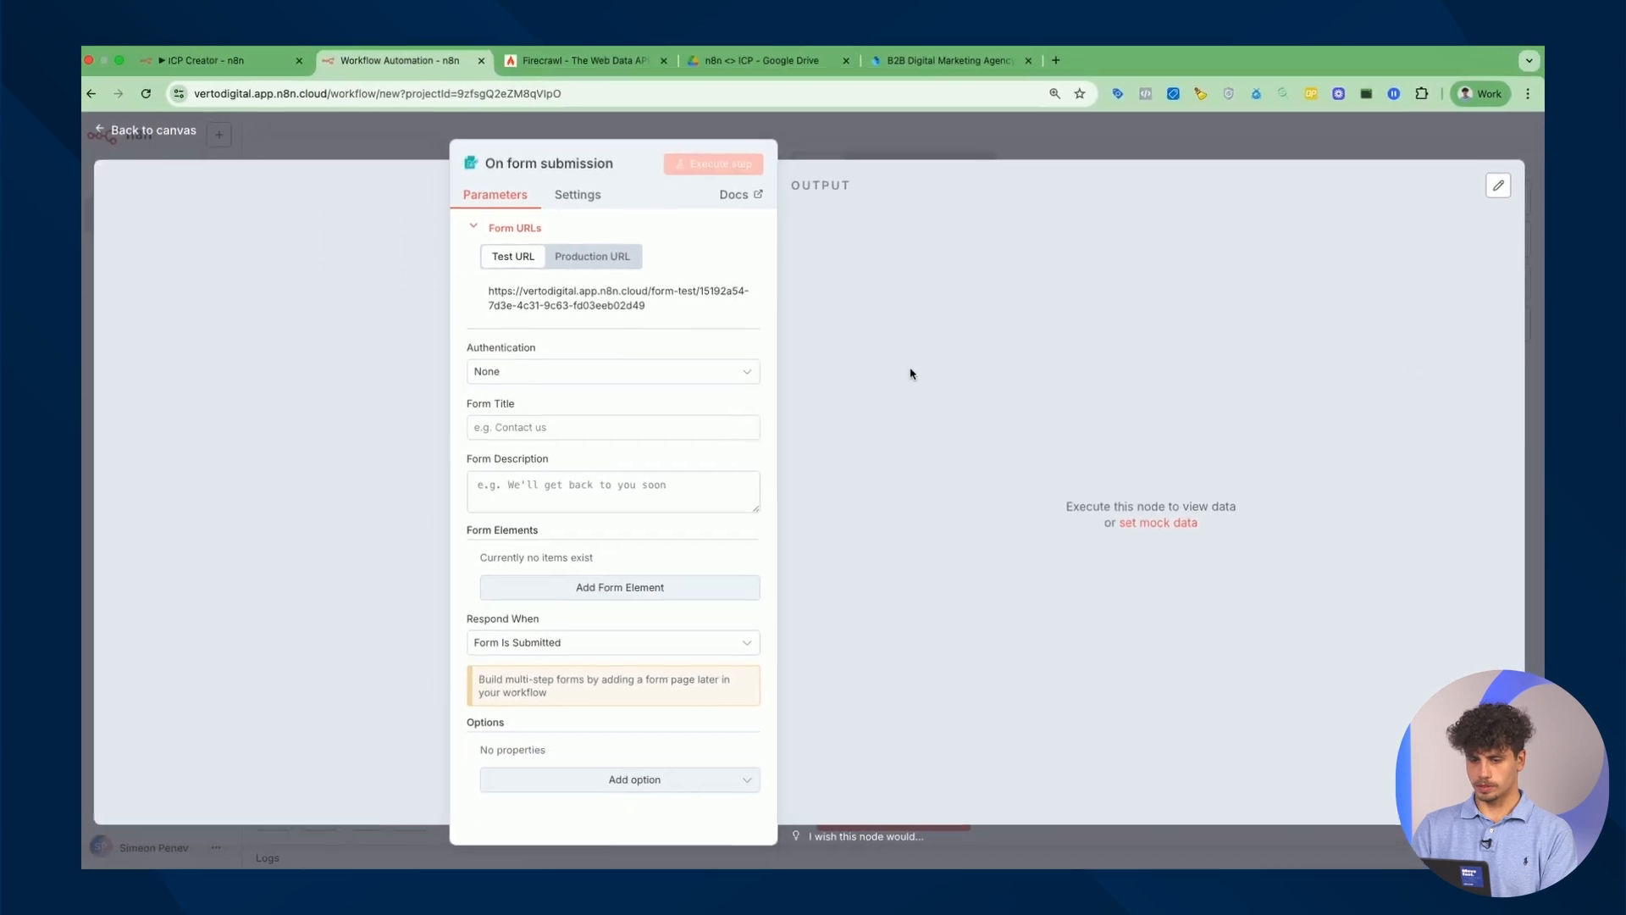
Title the form ICP Creator and copy the custom HTML from the finished workflow's form trigger.
{"action": "left_click", "coordinate": [601, 423]}
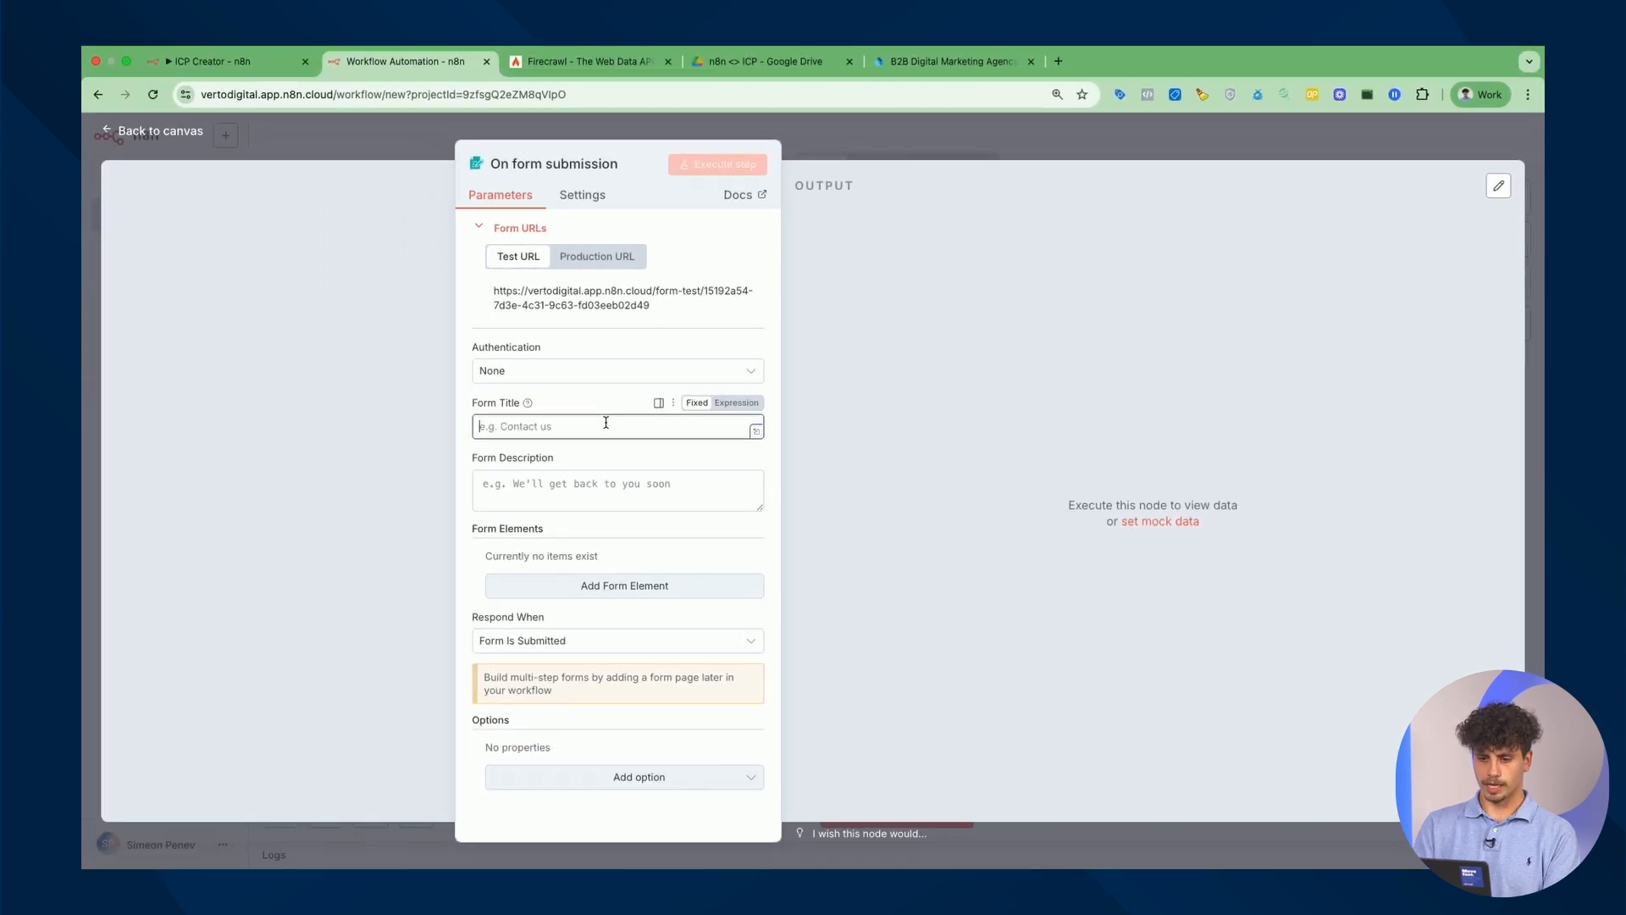
{"action": "type", "text": "ICP"}
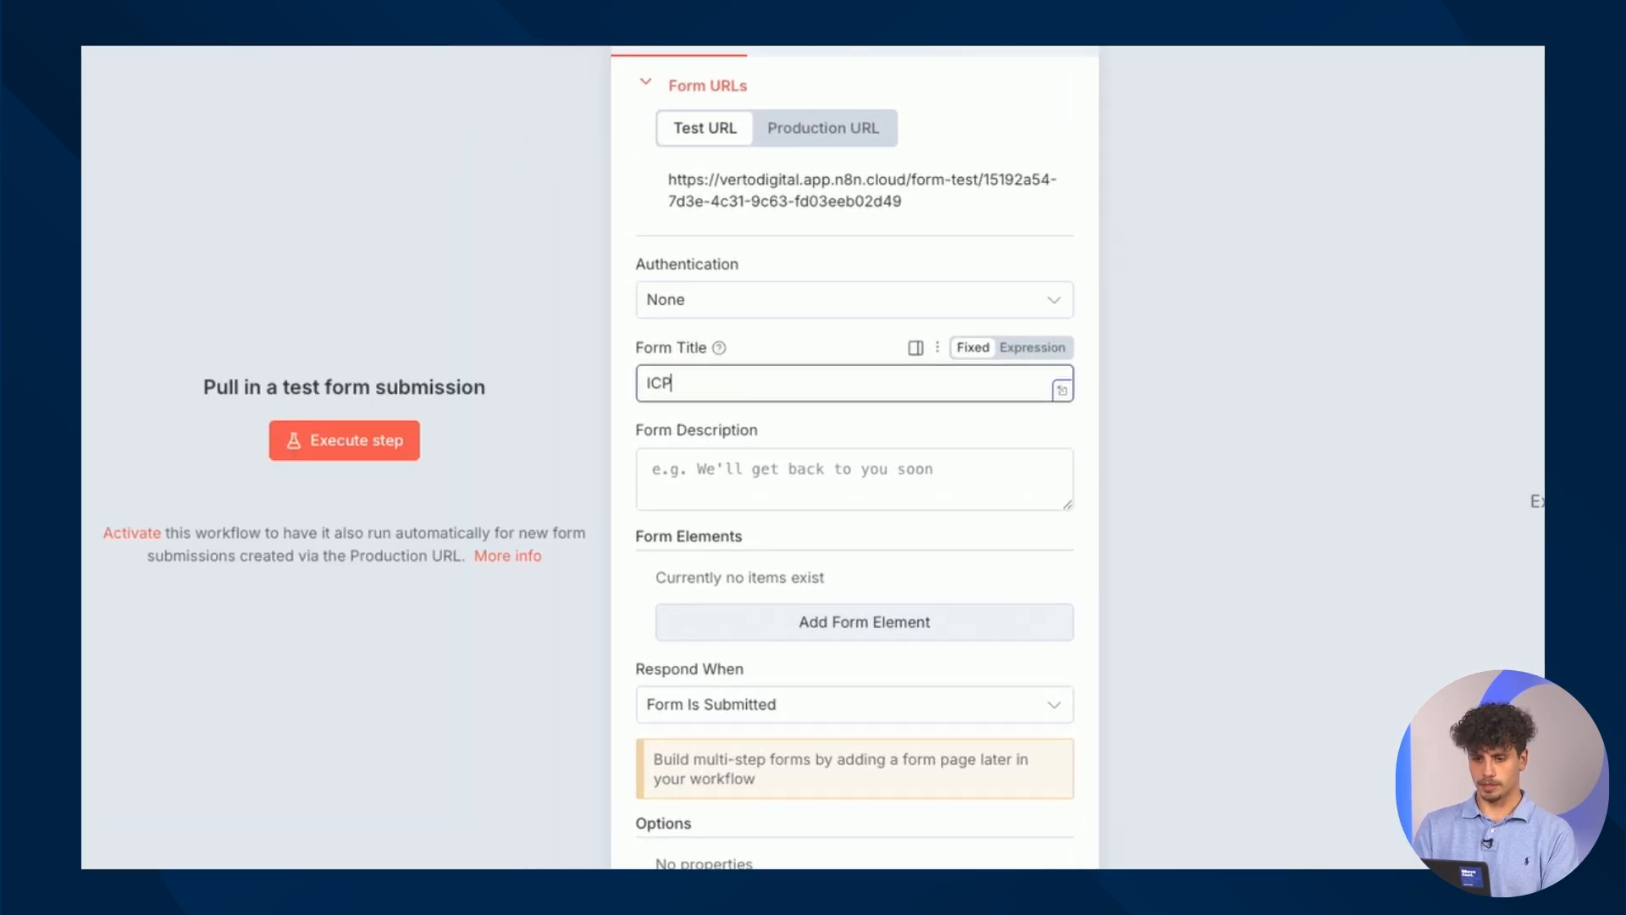
{"action": "type", "text": " Creator"}
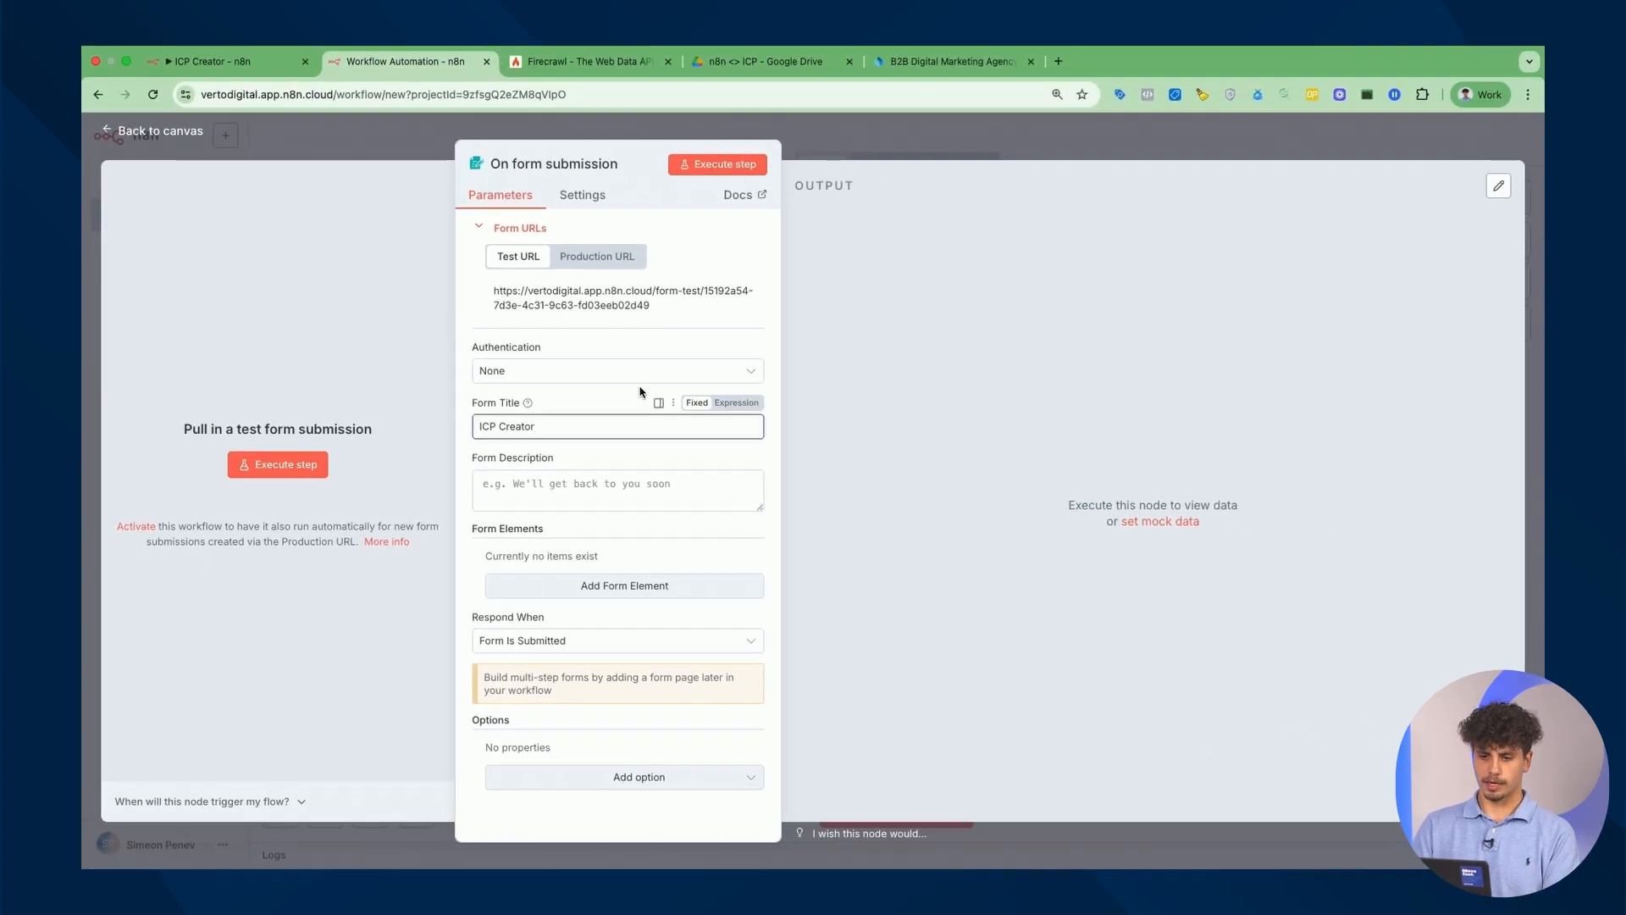
{"action": "left_click", "coordinate": [248, 86]}
{"action": "double_click", "coordinate": [388, 447]}
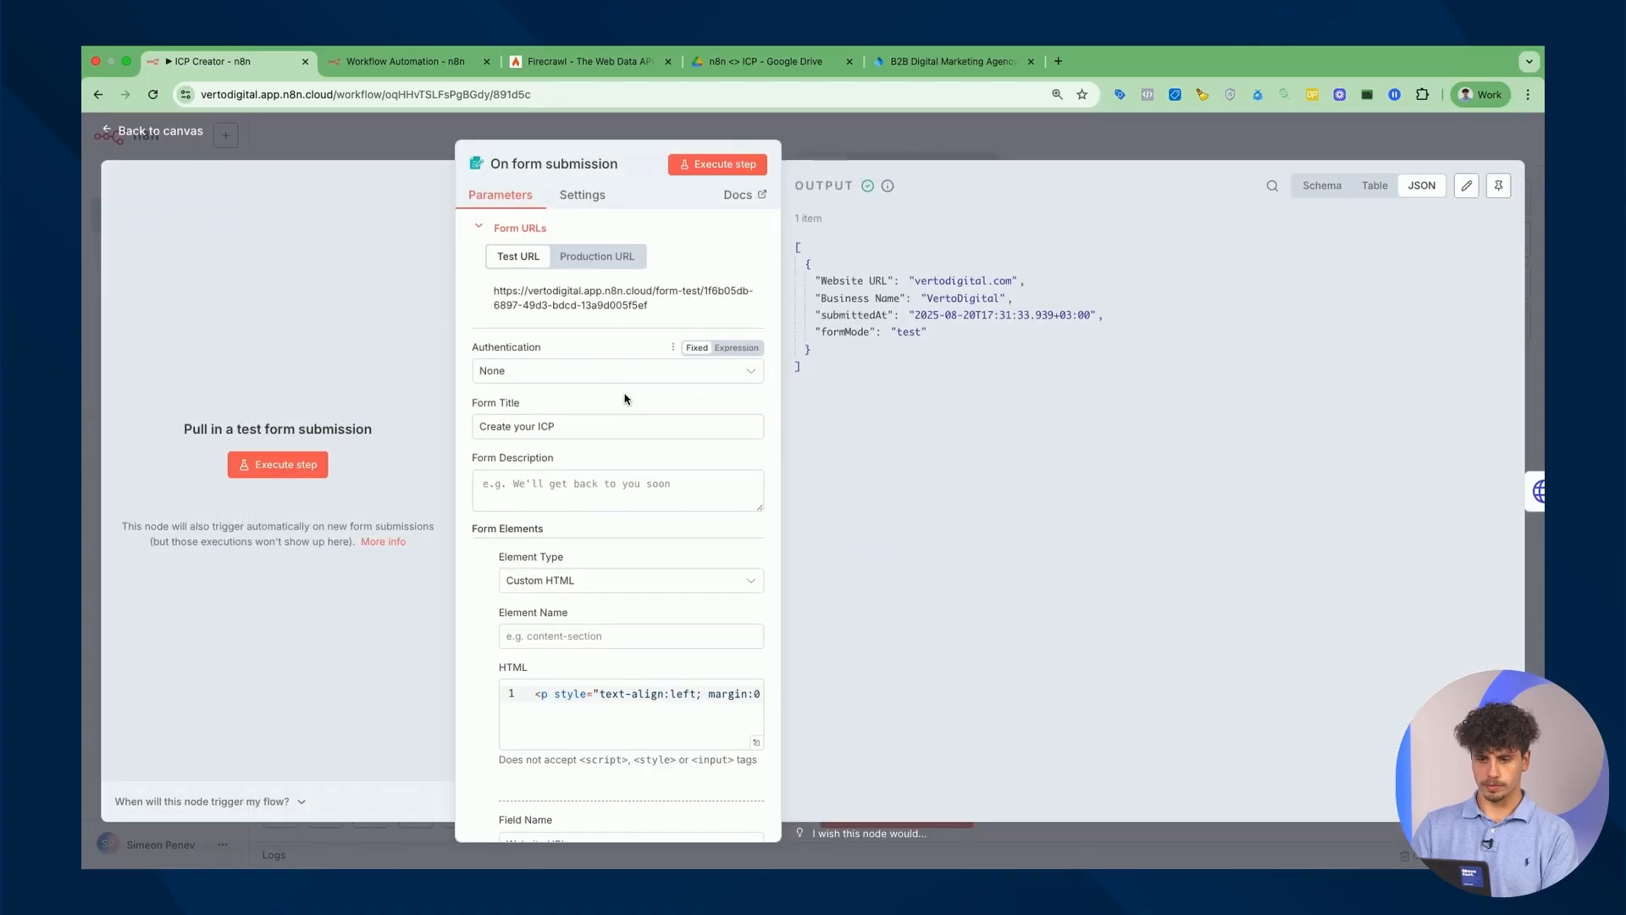
{"action": "scroll", "coordinate": [625, 399], "scroll_direction": "down", "scroll_amount": 5}
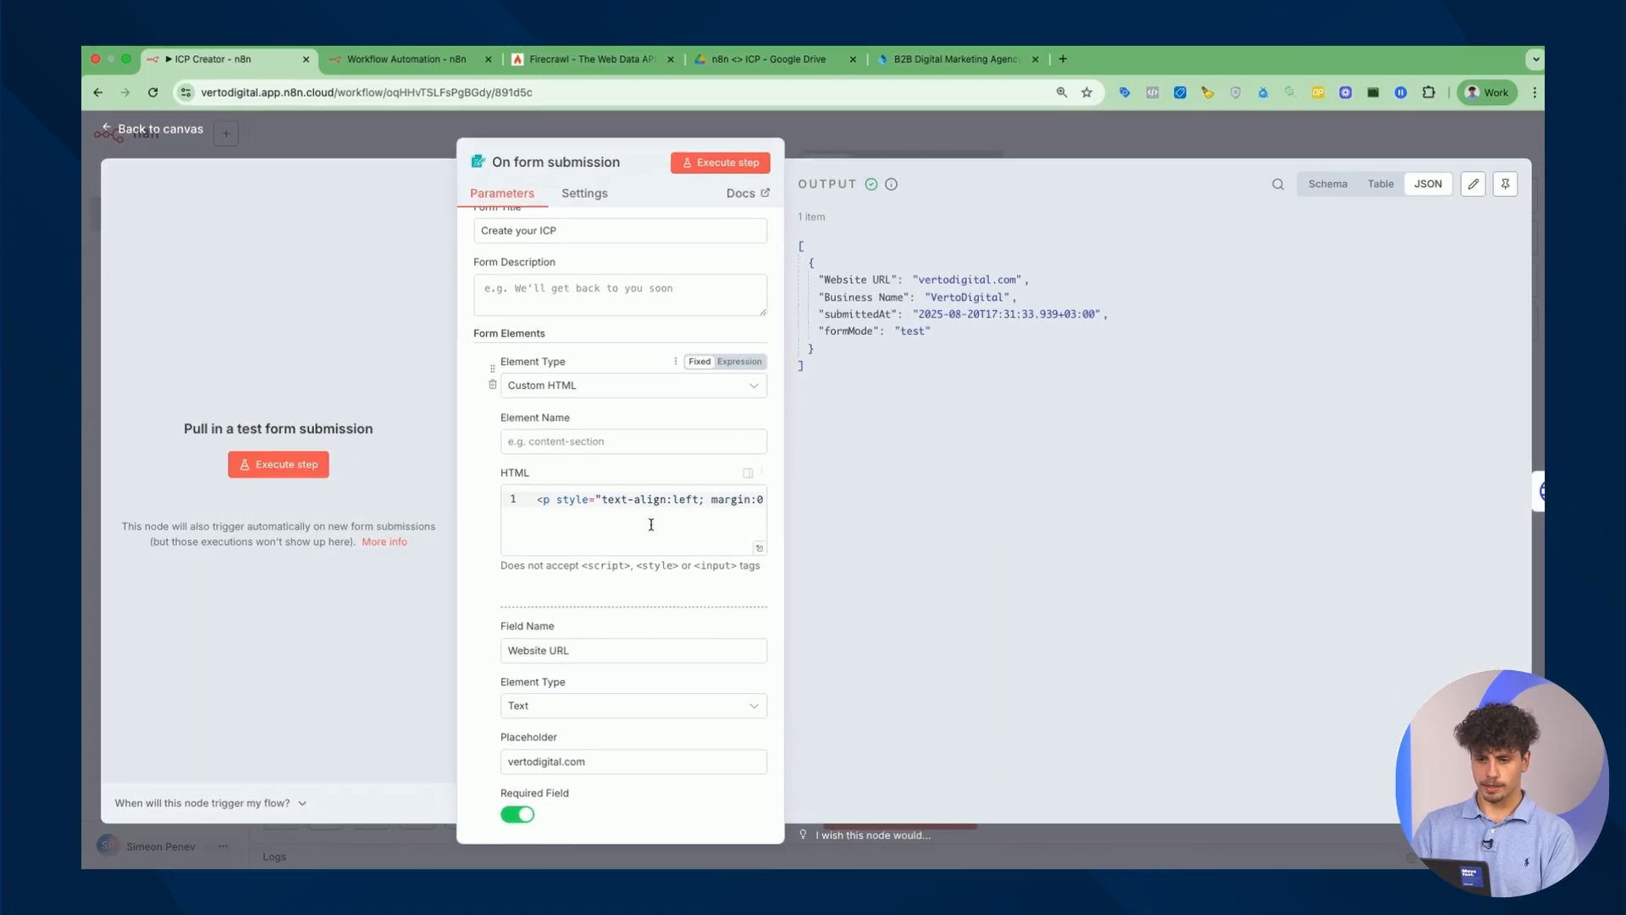
{"action": "key", "text": "super+a"}
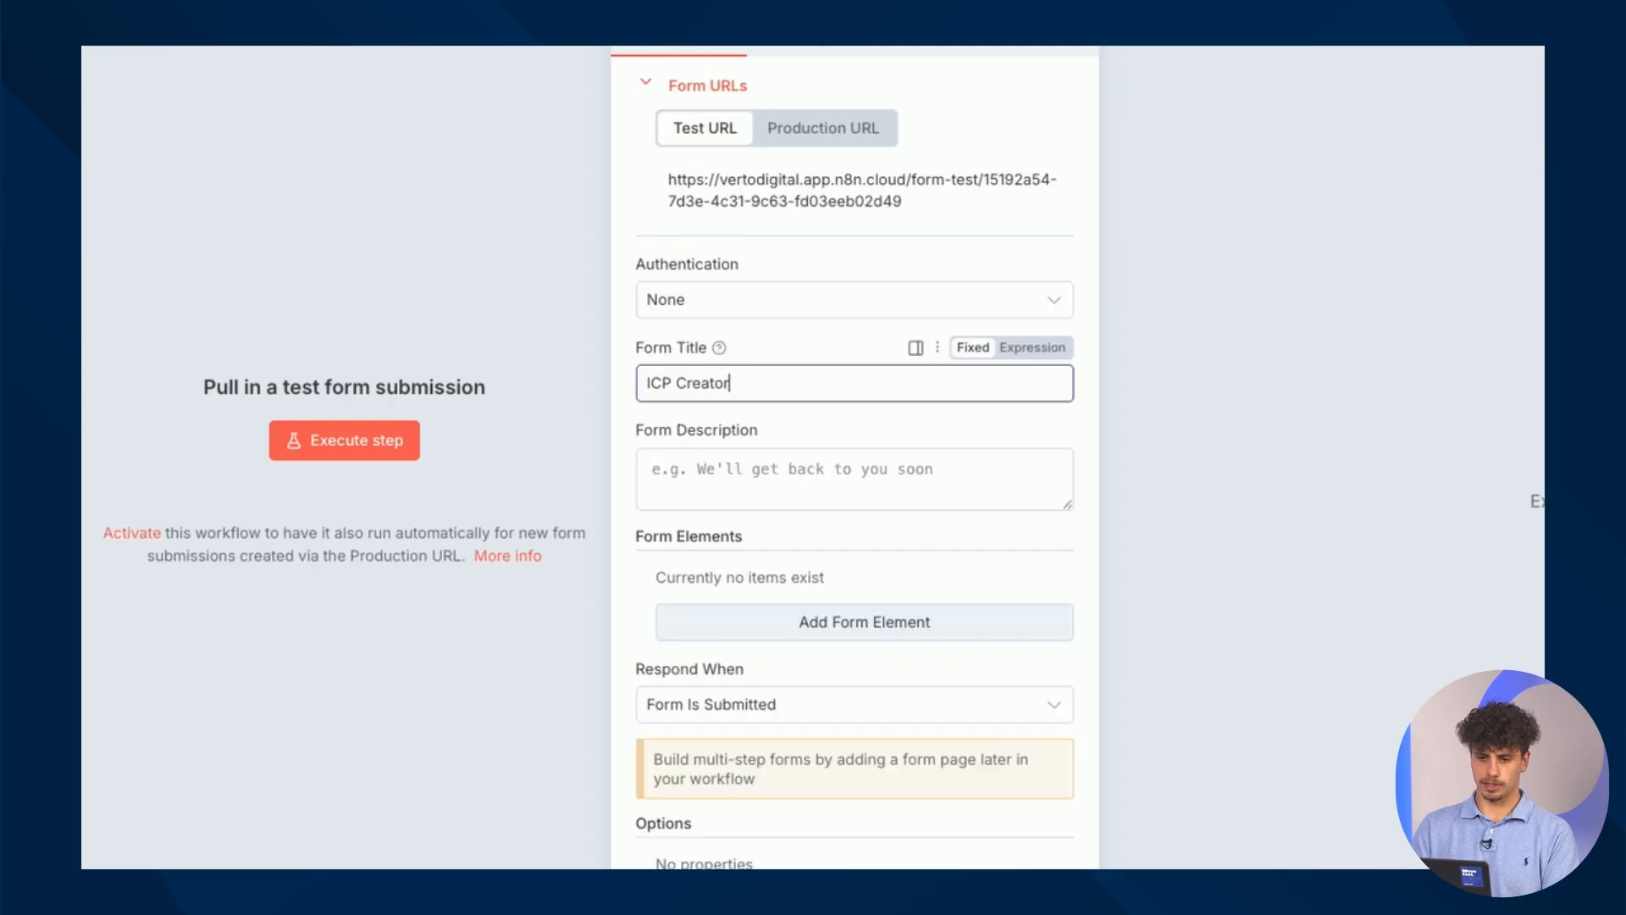
Add a first form element and bring up its element type choices.
{"action": "left_click", "coordinate": [862, 621]}
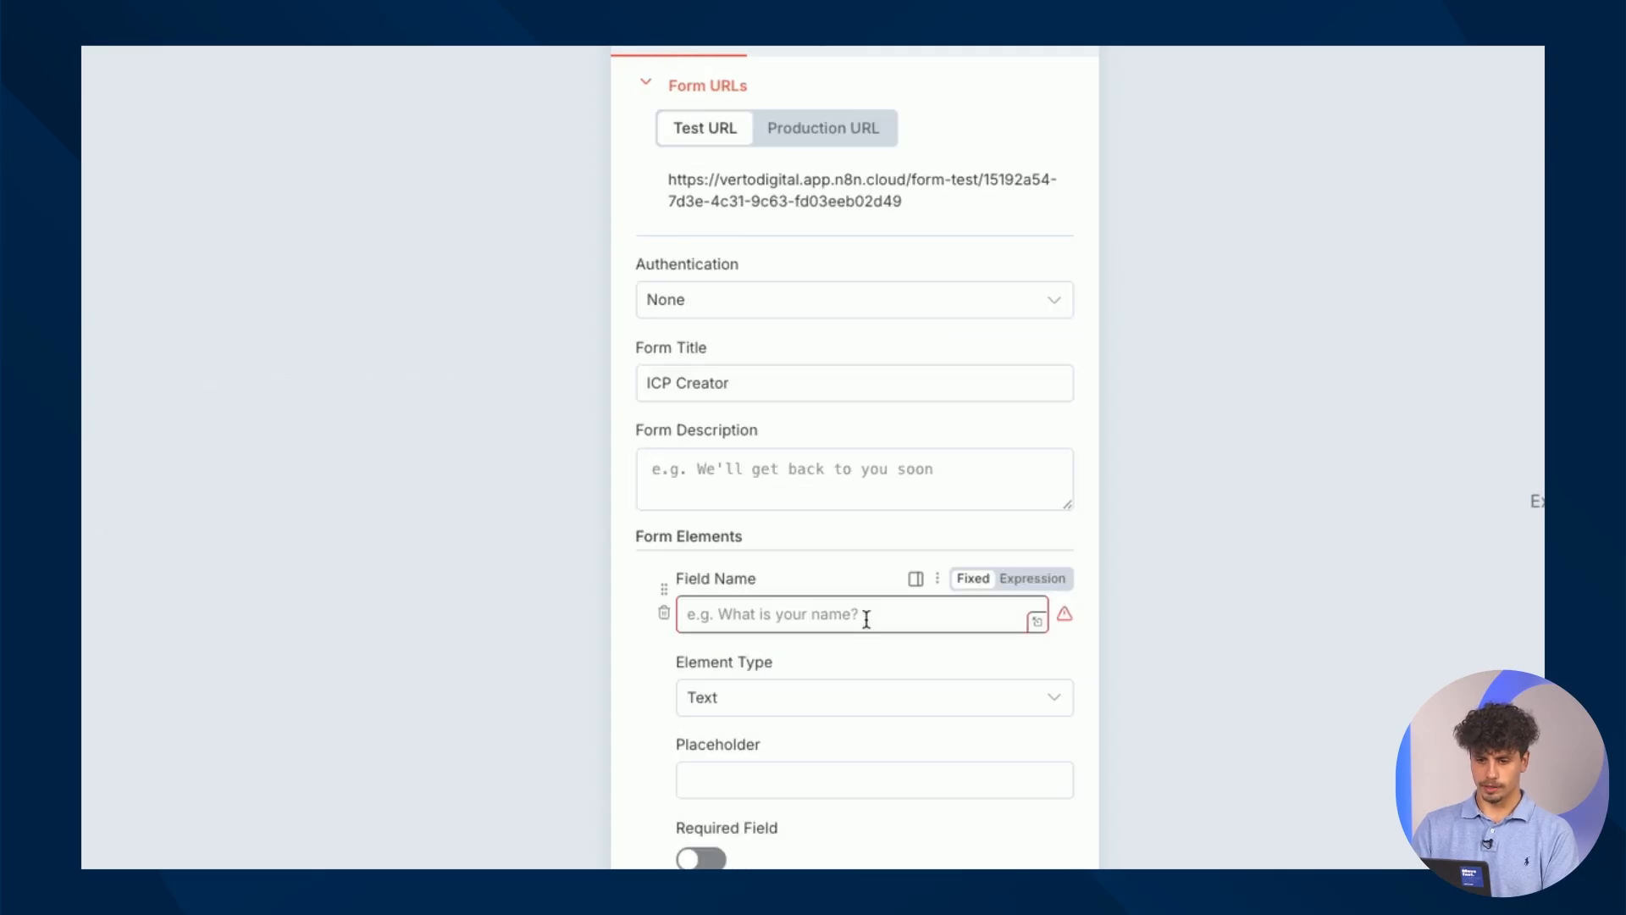
{"action": "left_click", "coordinate": [799, 696]}
{"action": "scroll", "coordinate": [795, 365], "scroll_direction": "up", "scroll_amount": 2}
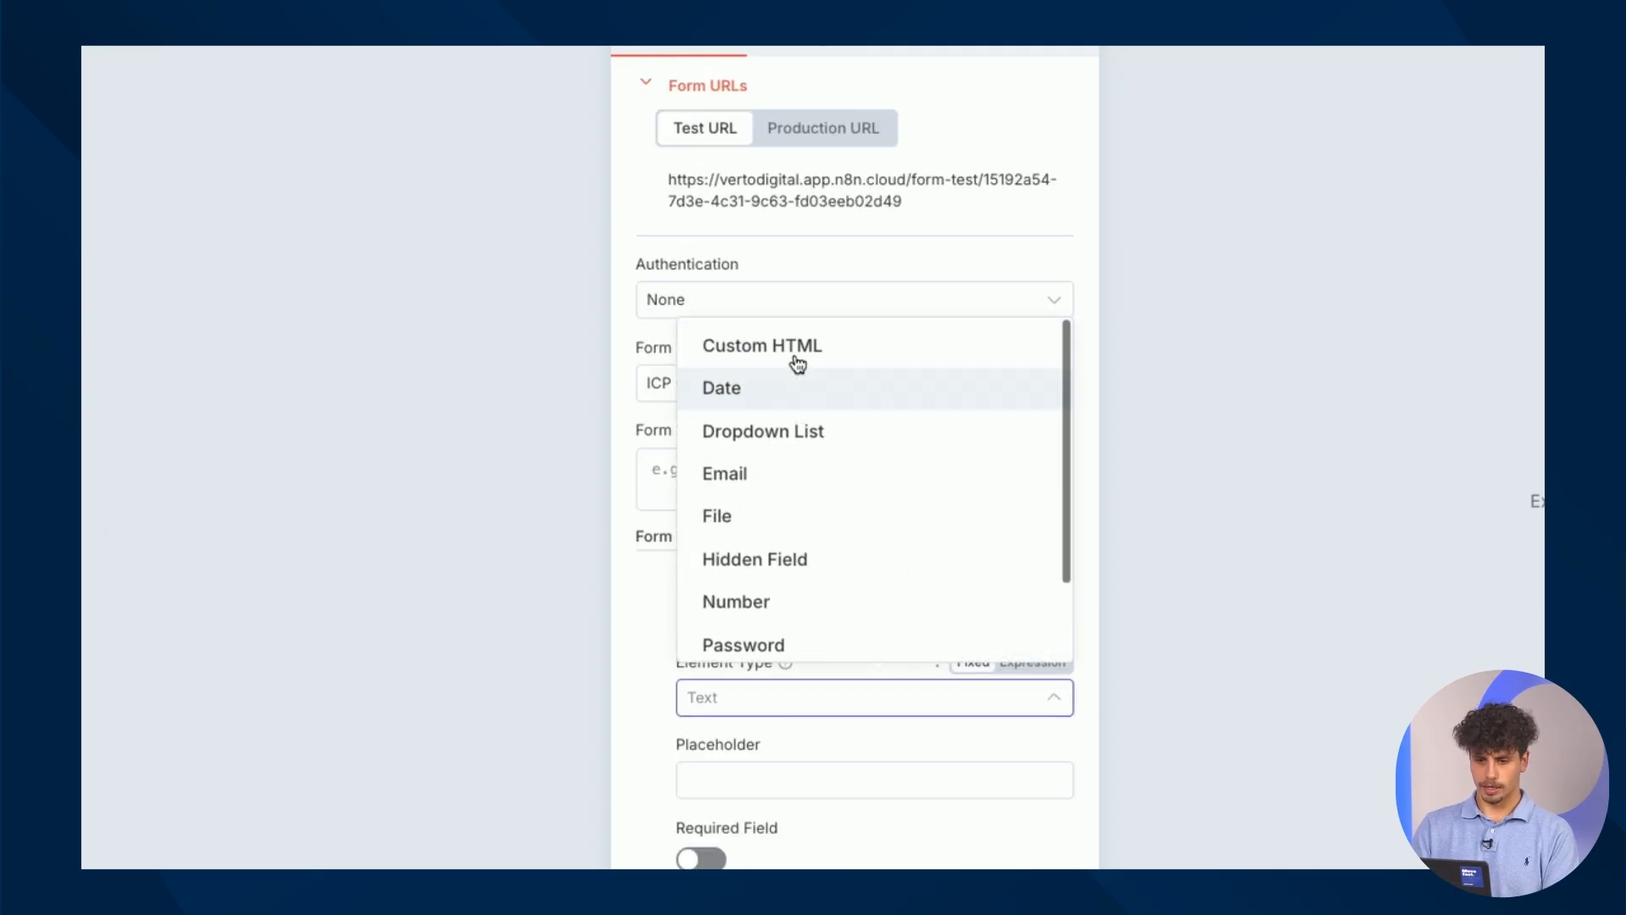
Make the first element a Custom HTML block containing the copied description HTML.
{"action": "left_click", "coordinate": [809, 361]}
{"action": "scroll", "coordinate": [811, 557], "scroll_direction": "down", "scroll_amount": 3}
{"action": "left_click", "coordinate": [859, 588]}
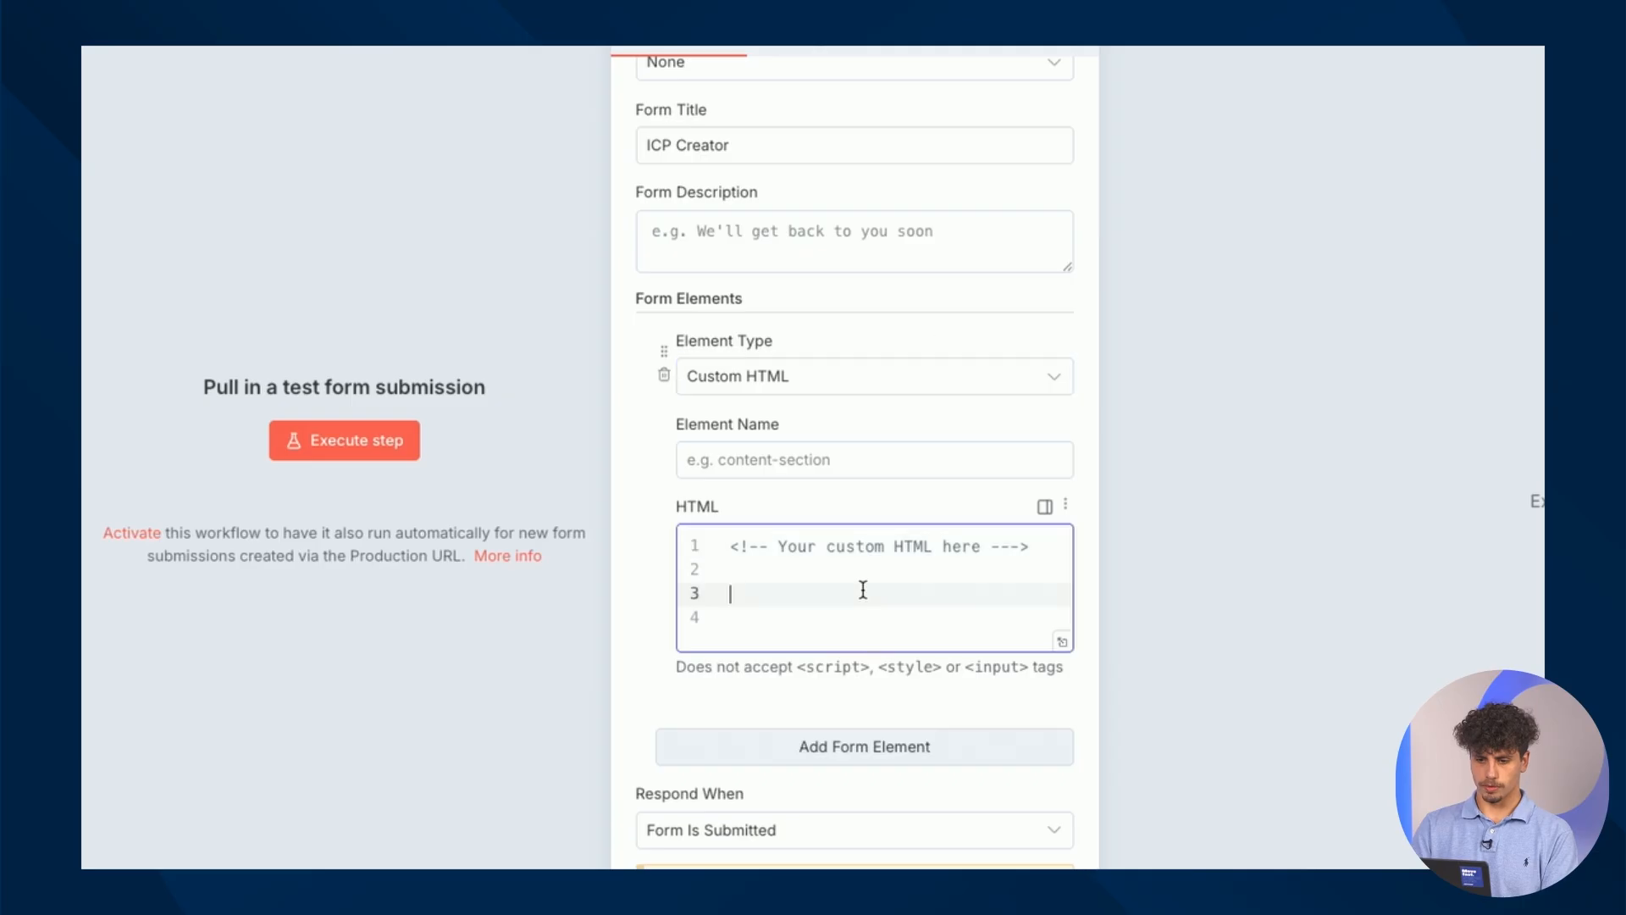
{"action": "key", "text": "ctrl+a"}
{"action": "key", "text": "ctrl+v"}
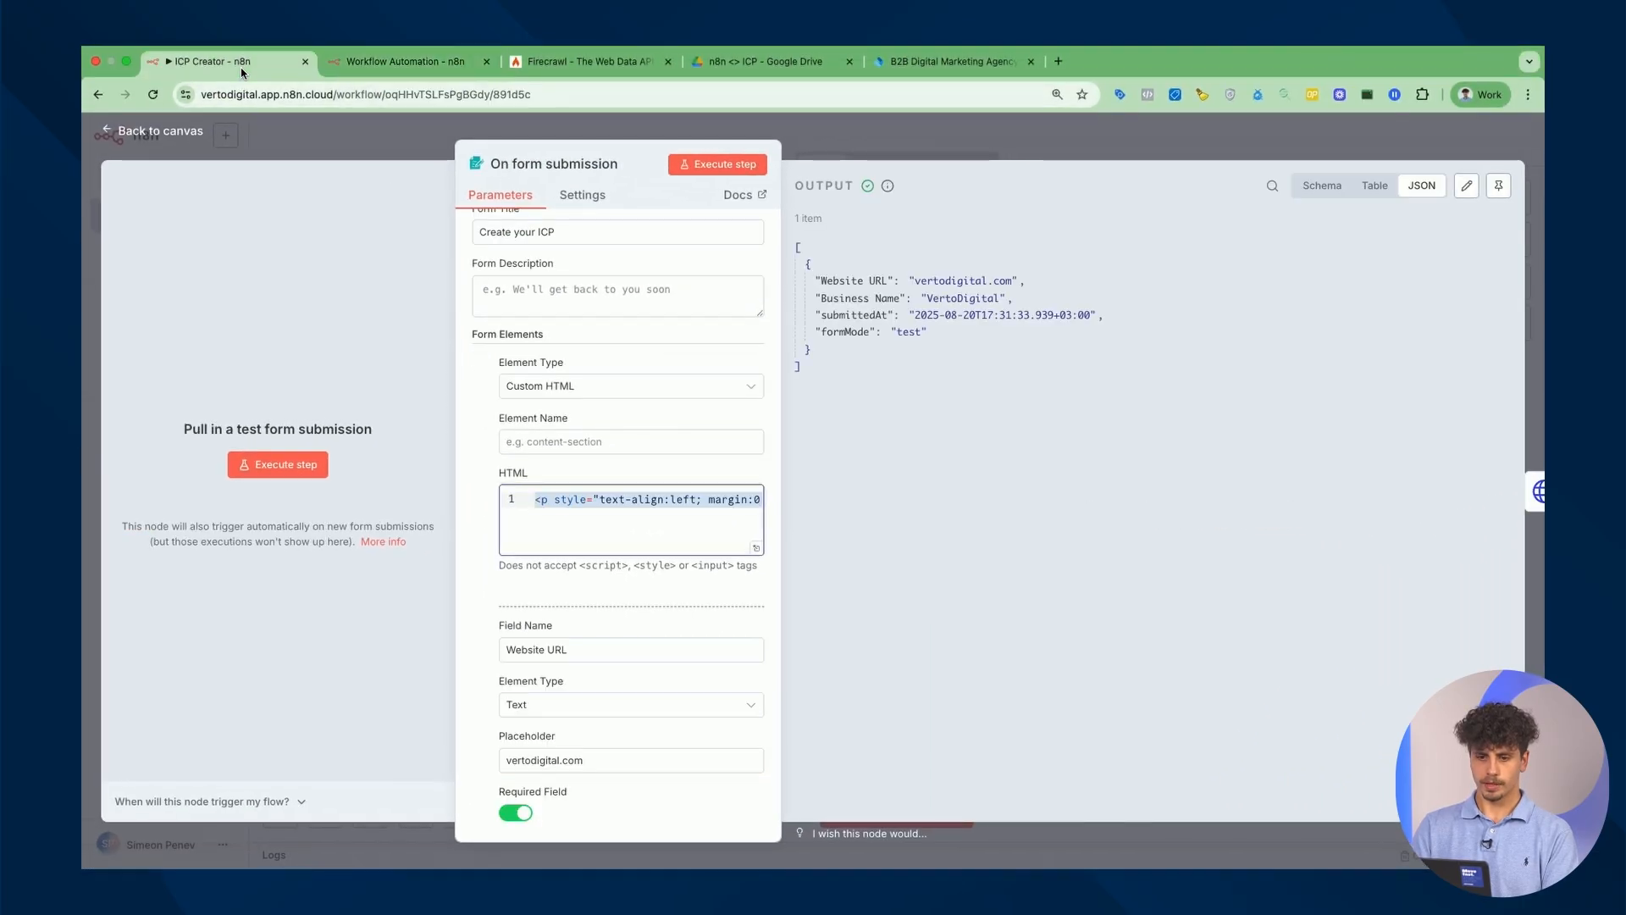
{"action": "scroll", "coordinate": [625, 537], "scroll_direction": "down", "scroll_amount": 5}
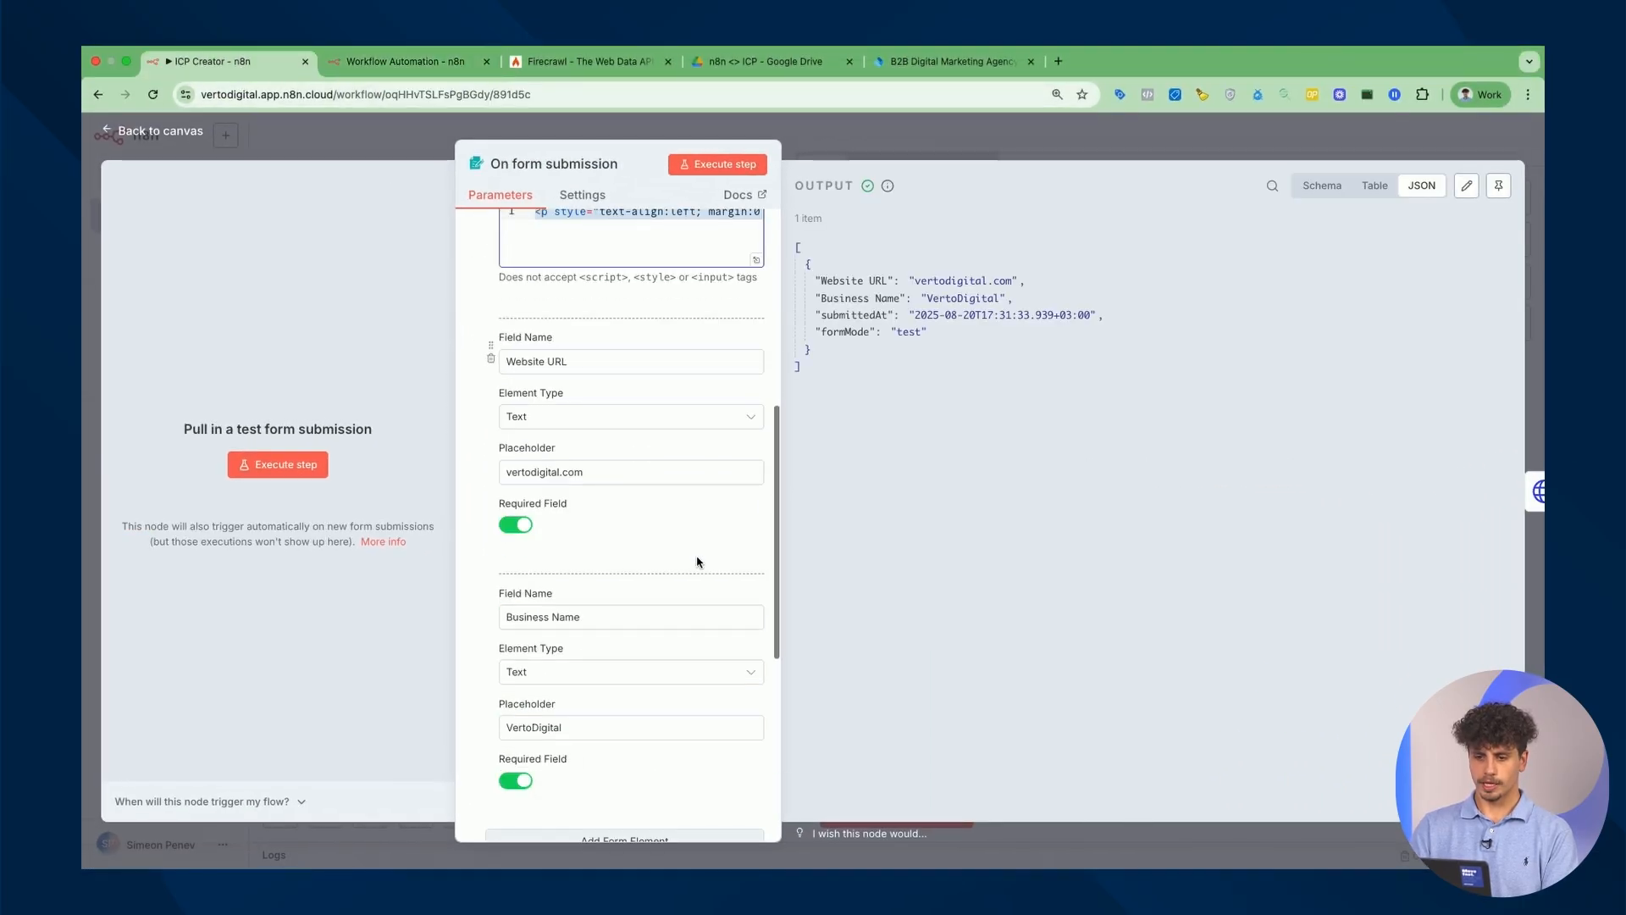
Add a required Website URL field to the new form.
{"action": "triple_click", "coordinate": [590, 322]}
{"action": "key", "text": "ctrl+c"}
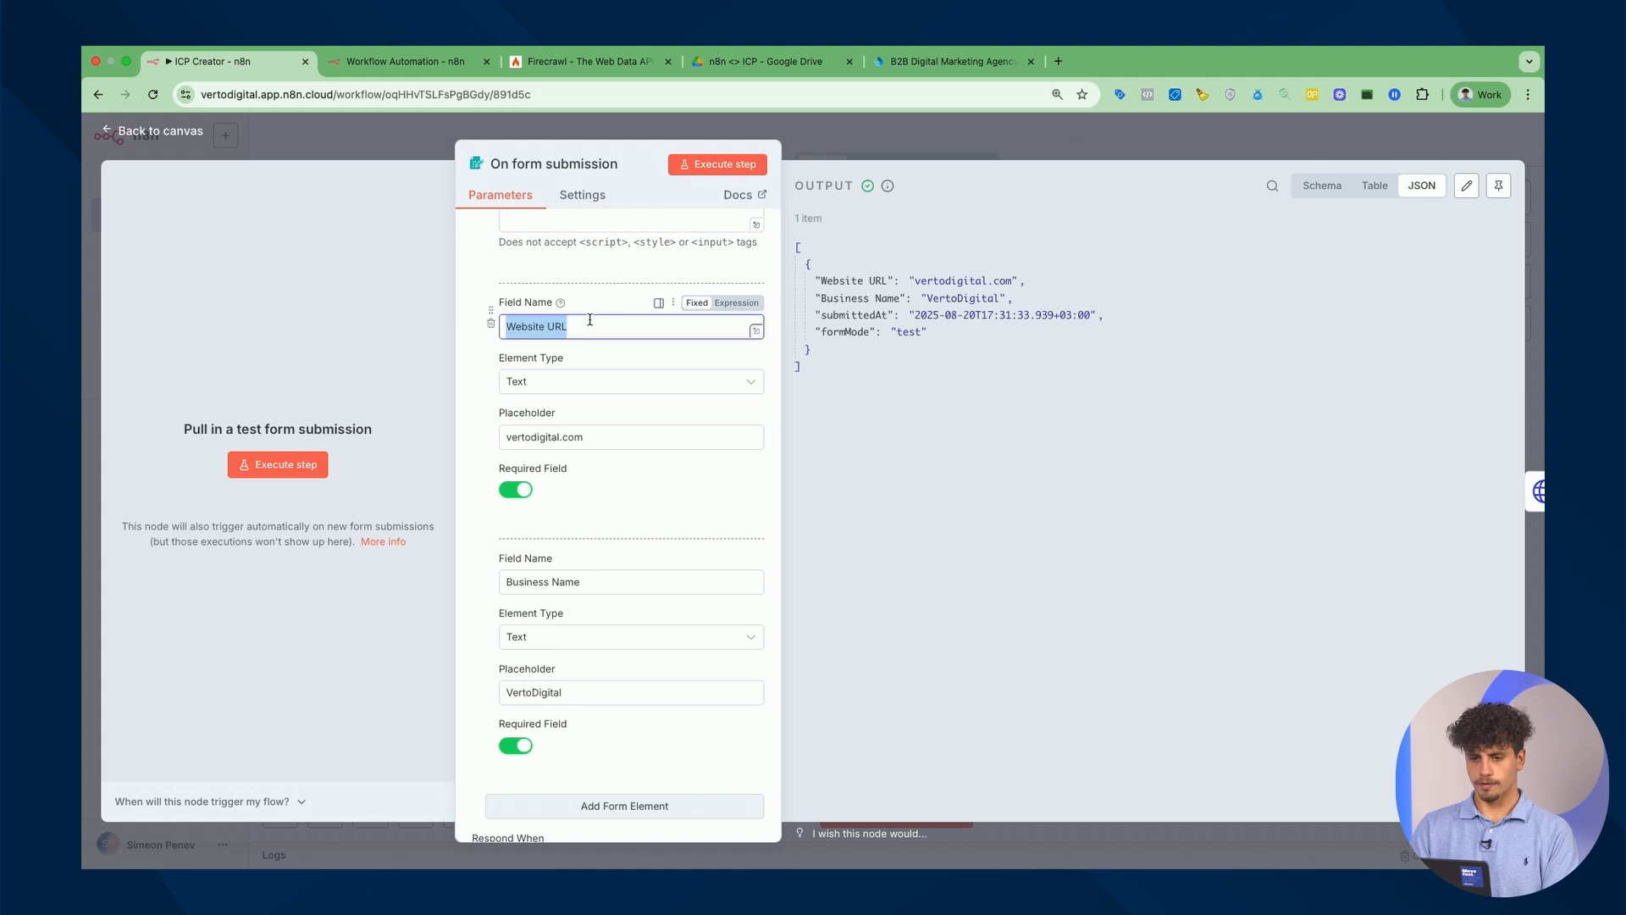
{"action": "key", "text": "ctrl+Tab"}
{"action": "scroll", "coordinate": [618, 508], "scroll_direction": "down", "scroll_amount": 2}
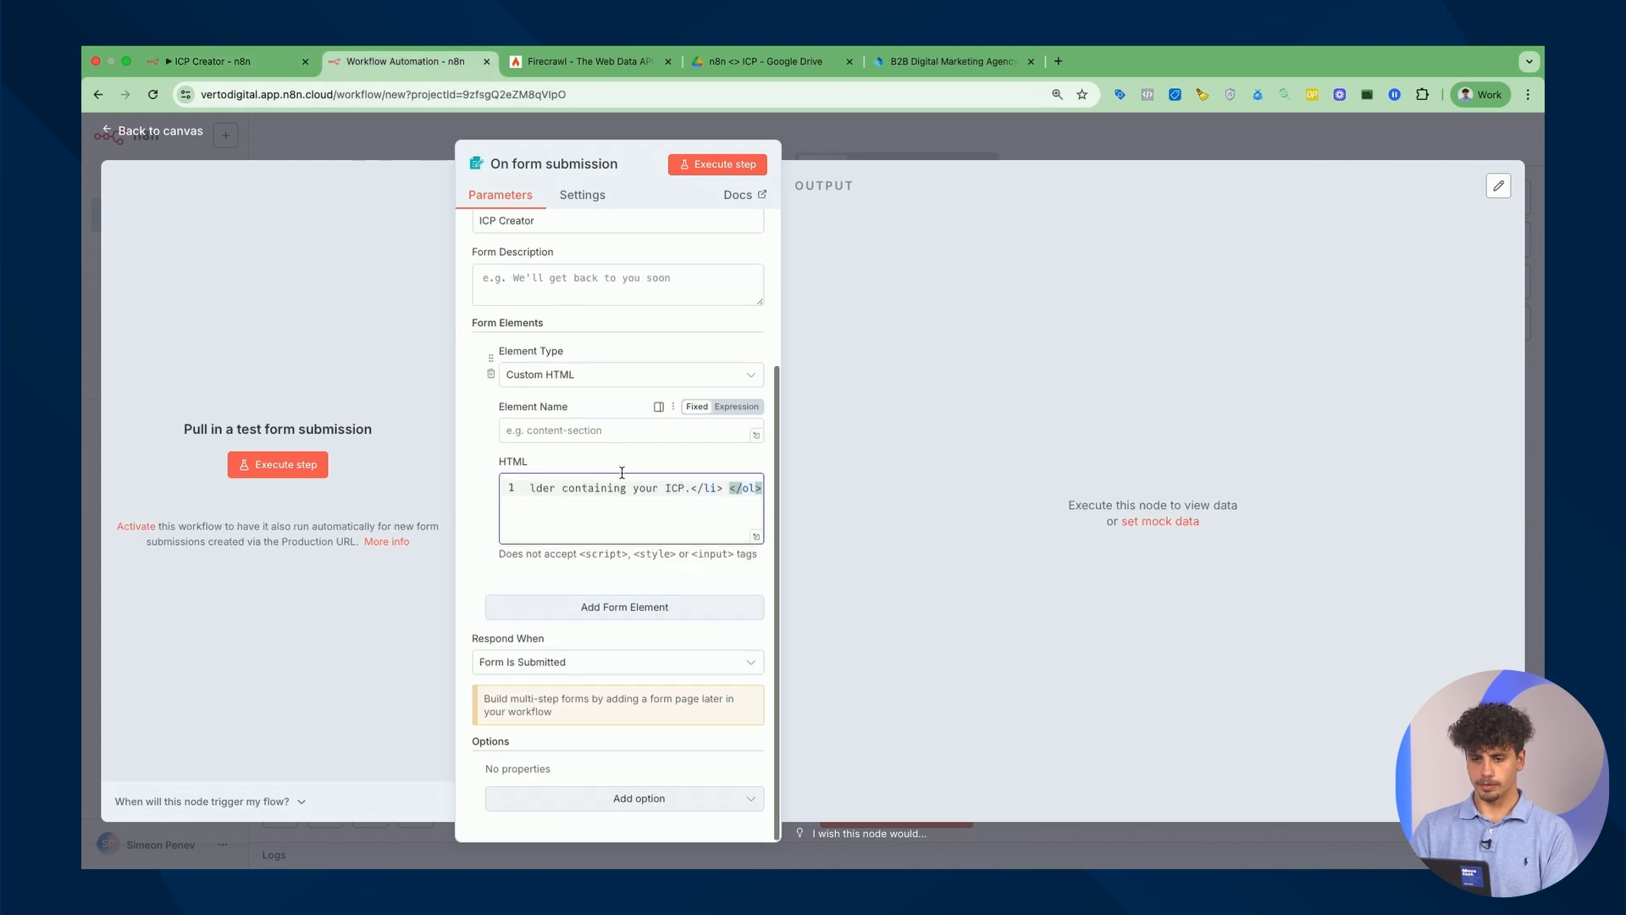
{"action": "left_click", "coordinate": [609, 603]}
{"action": "key", "text": "ctrl+v"}
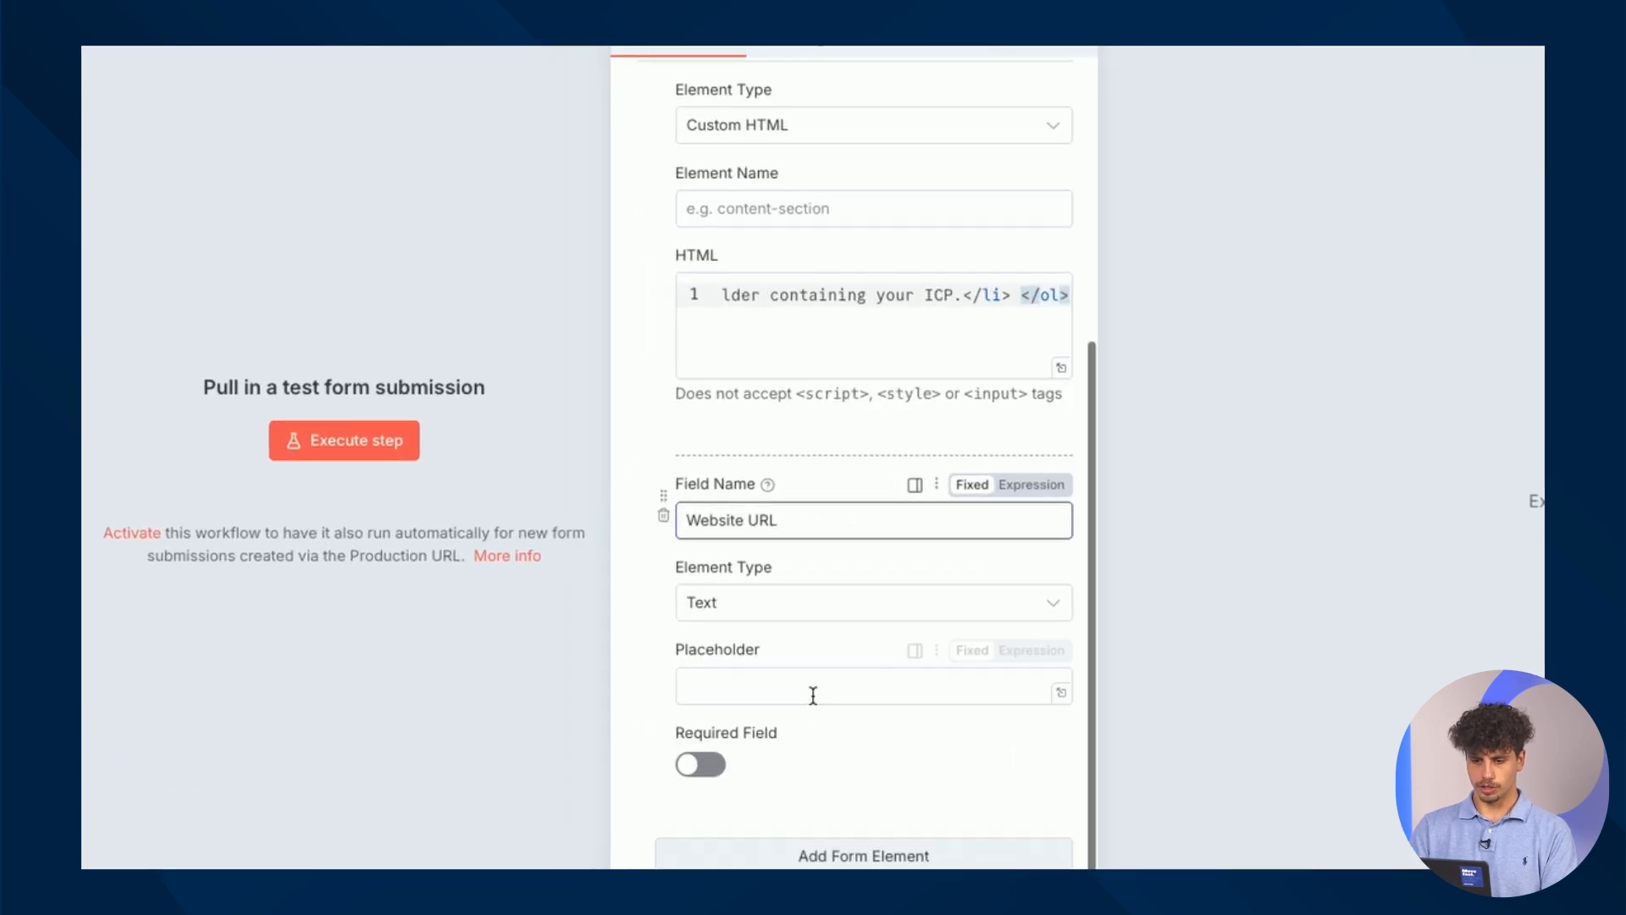
{"action": "left_click", "coordinate": [700, 764]}
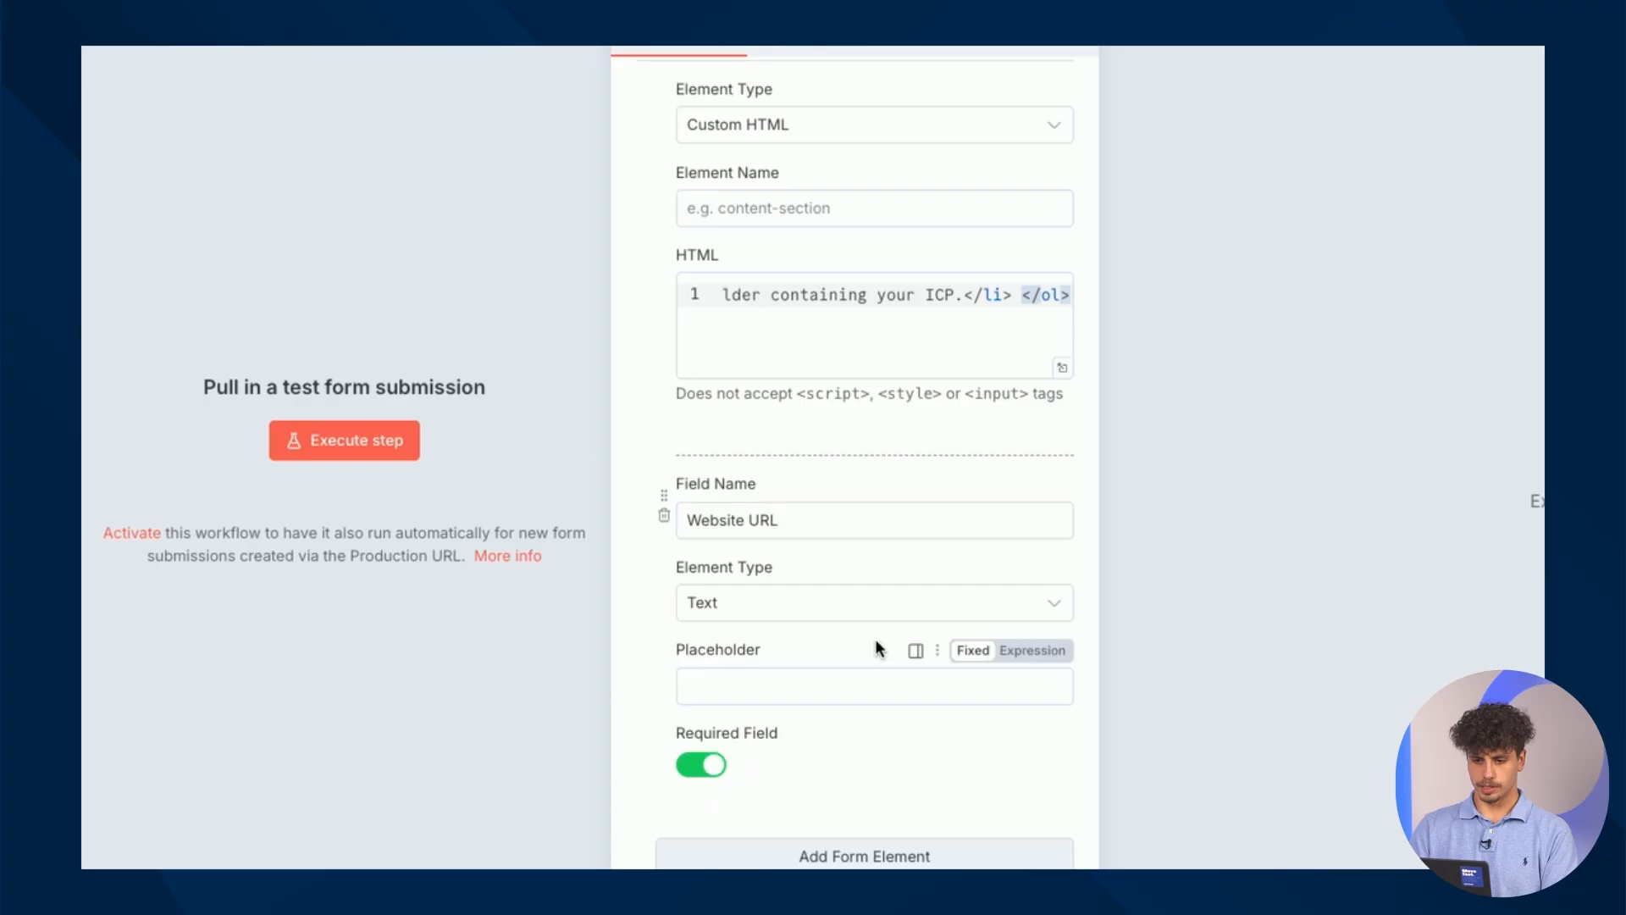
{"action": "scroll", "coordinate": [876, 639], "scroll_direction": "down", "scroll_amount": 1}
Add a required Business Name field and open the form's test version.
{"action": "left_click", "coordinate": [864, 805]}
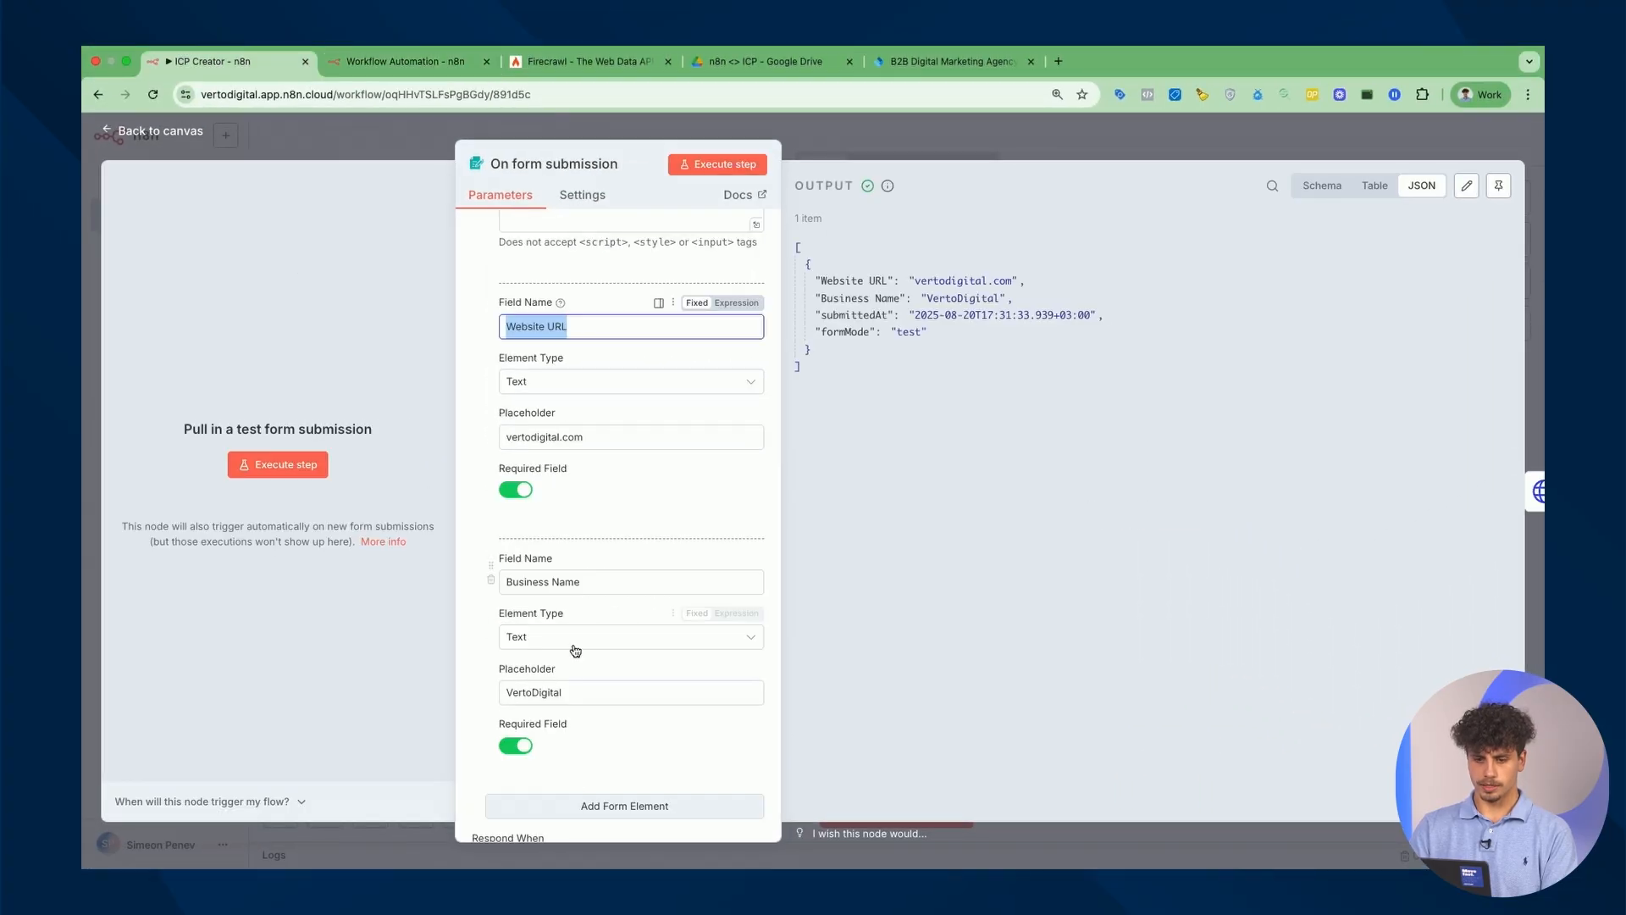
{"action": "left_click_drag", "start_coordinate": [507, 582], "coordinate": [579, 578]}
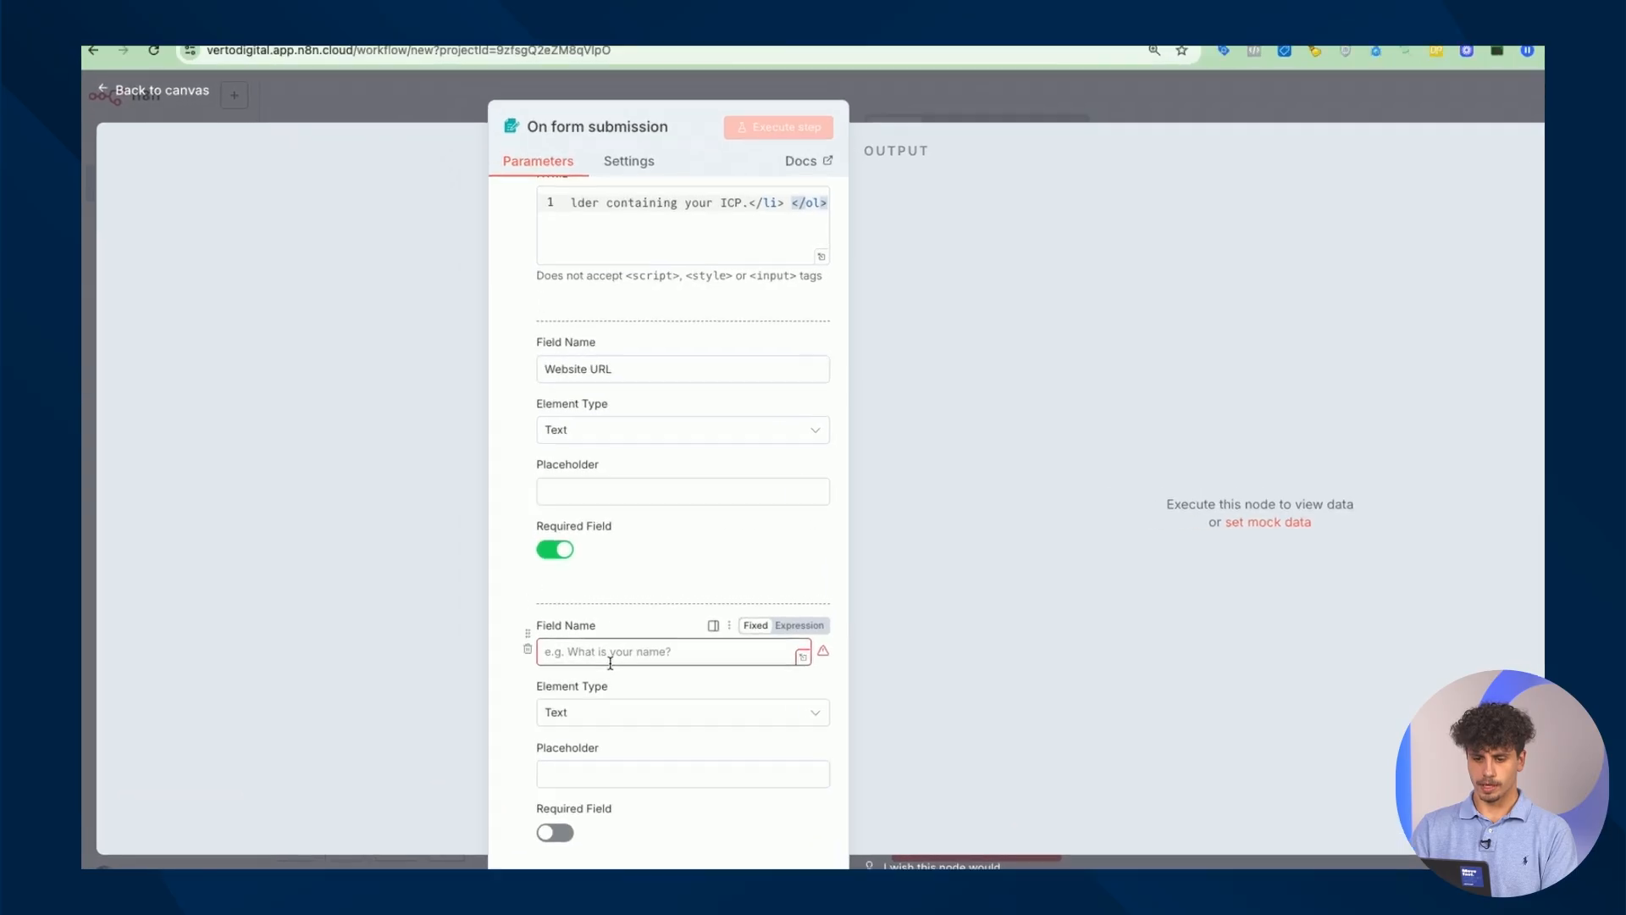
{"action": "type", "text": "Business Name"}
{"action": "scroll", "coordinate": [830, 547], "scroll_direction": "down", "scroll_amount": 3}
{"action": "left_click", "coordinate": [712, 733]}
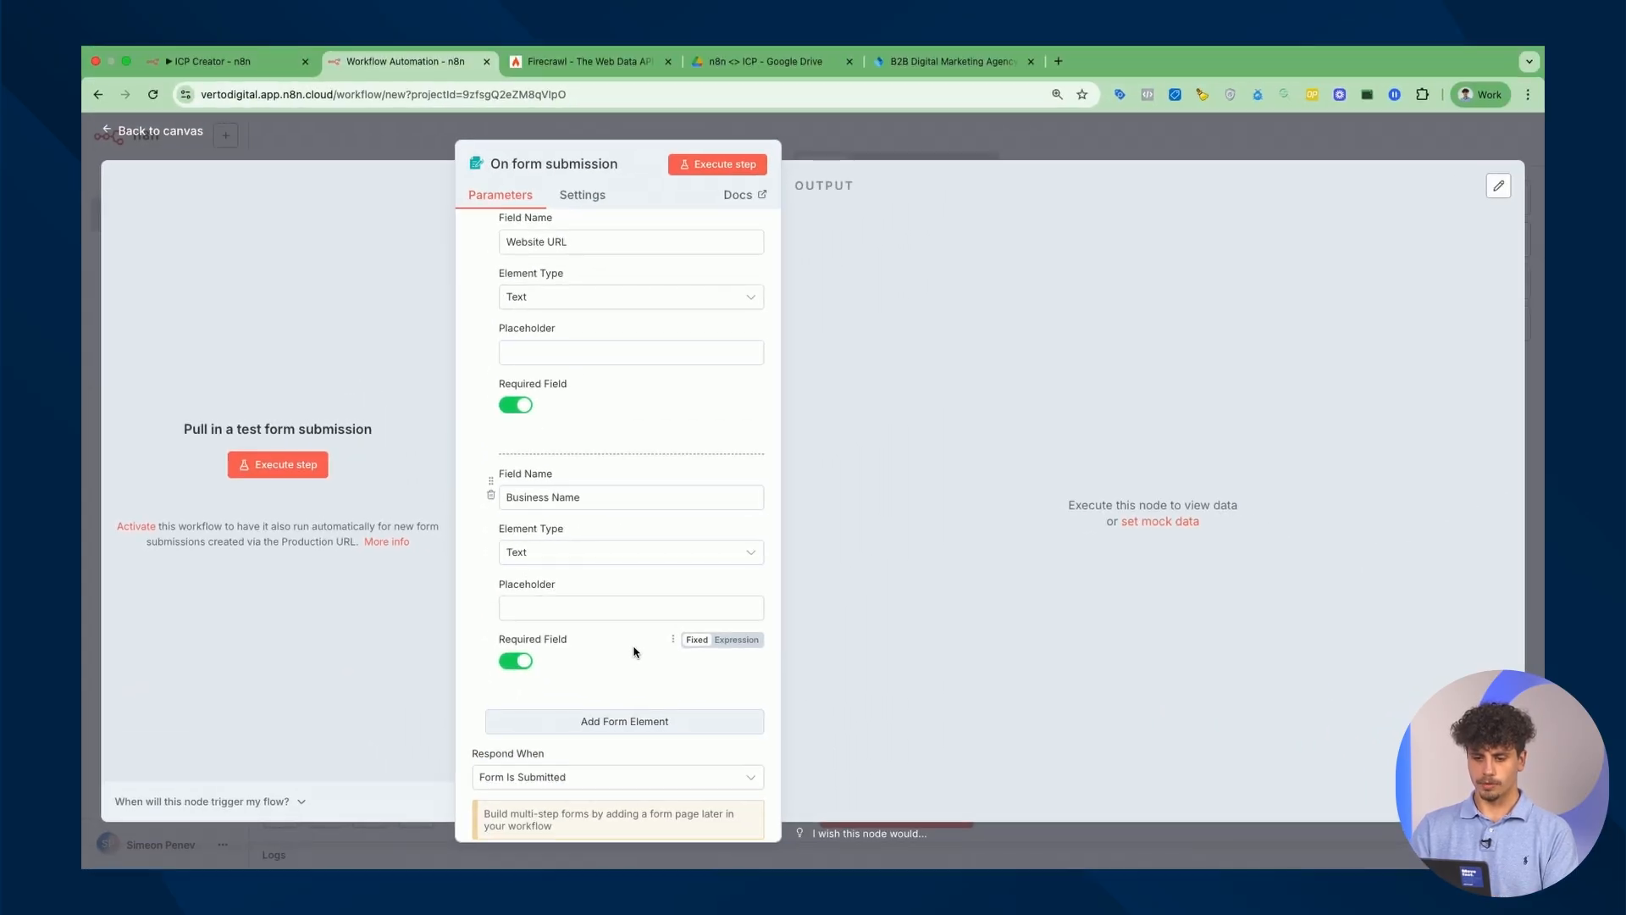
{"action": "left_click", "coordinate": [742, 174]}
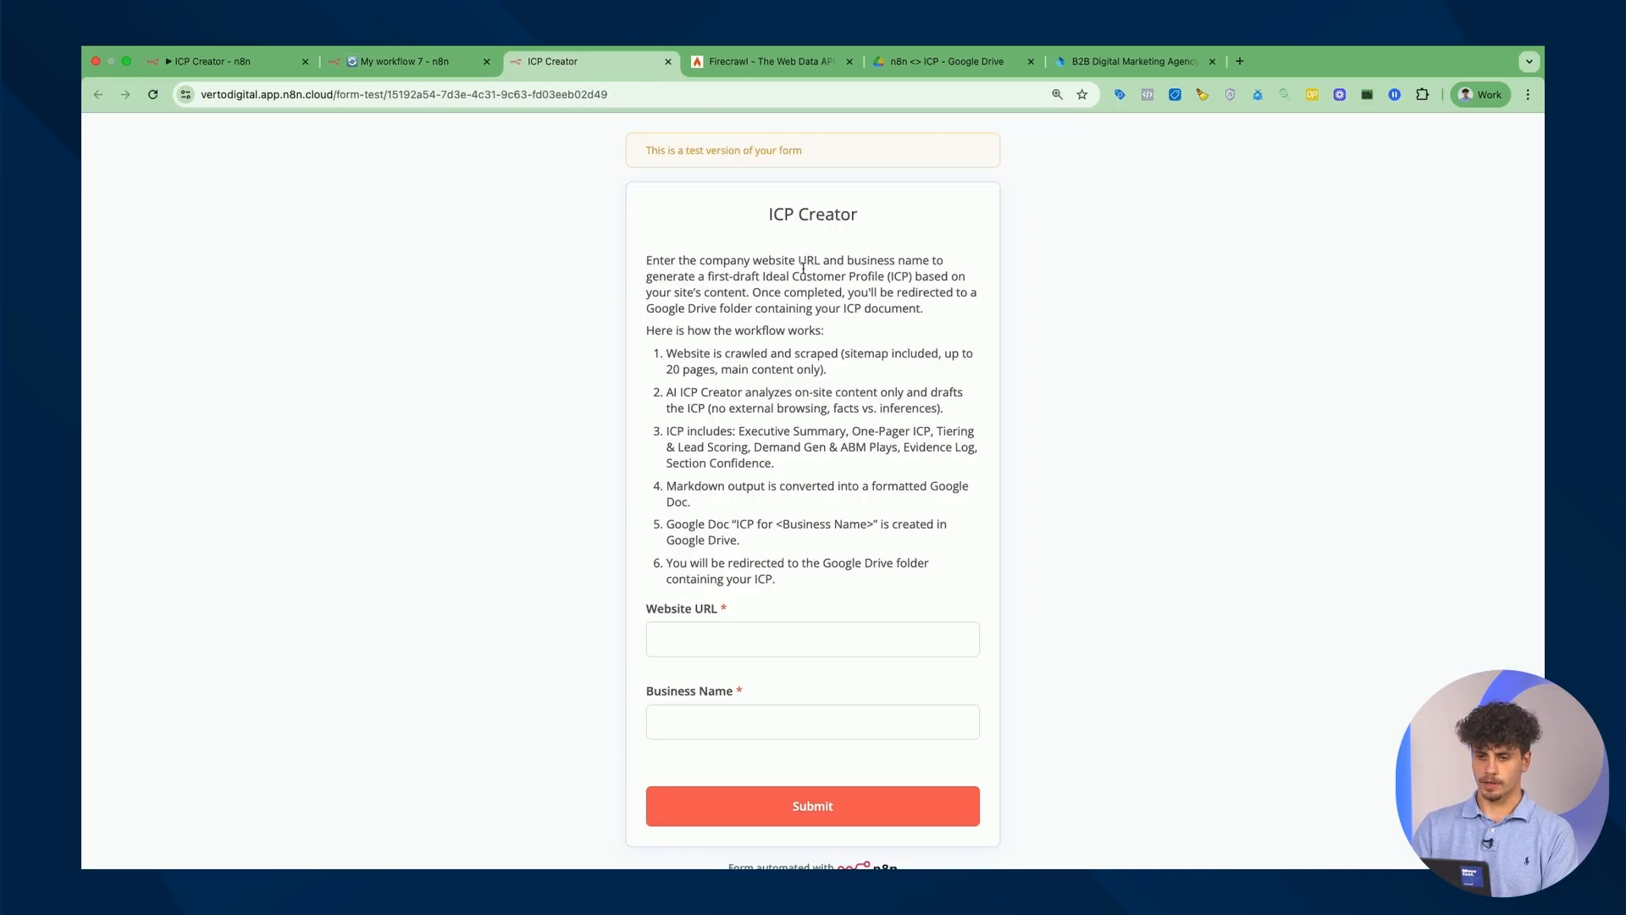
Fill the test form with vertodigital.com and VertoDigital and submit it.
{"action": "left_click_drag", "start_coordinate": [644, 259], "coordinate": [838, 589]}
{"action": "scroll", "coordinate": [839, 584], "scroll_direction": "down", "scroll_amount": 1}
{"action": "left_click", "coordinate": [806, 625]}
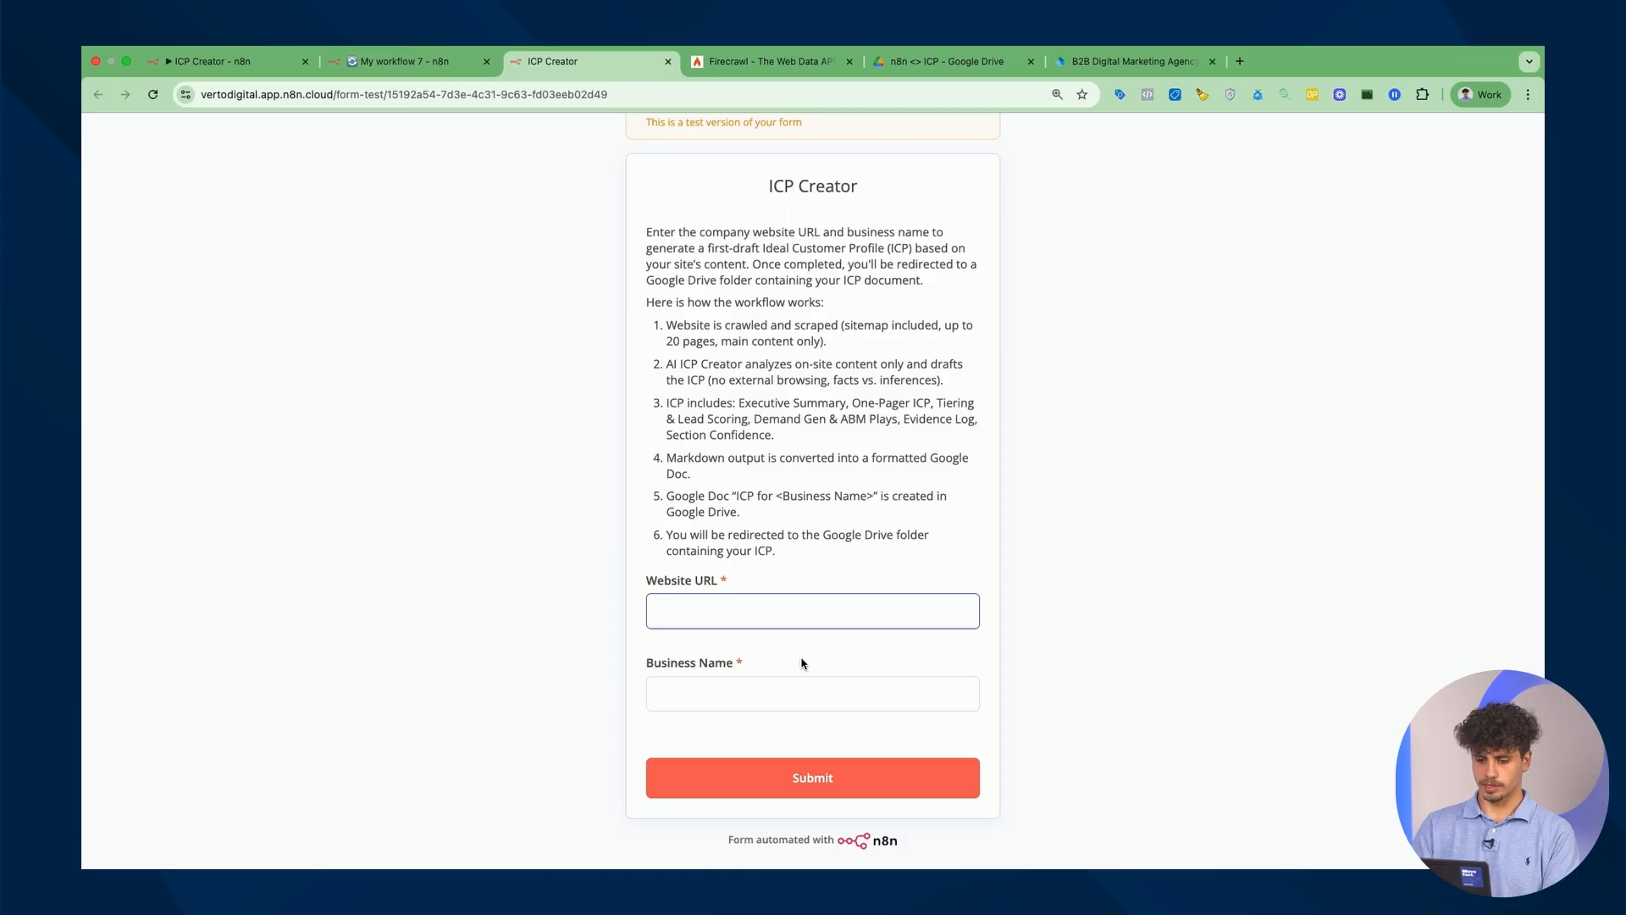
{"action": "type", "text": "verto"}
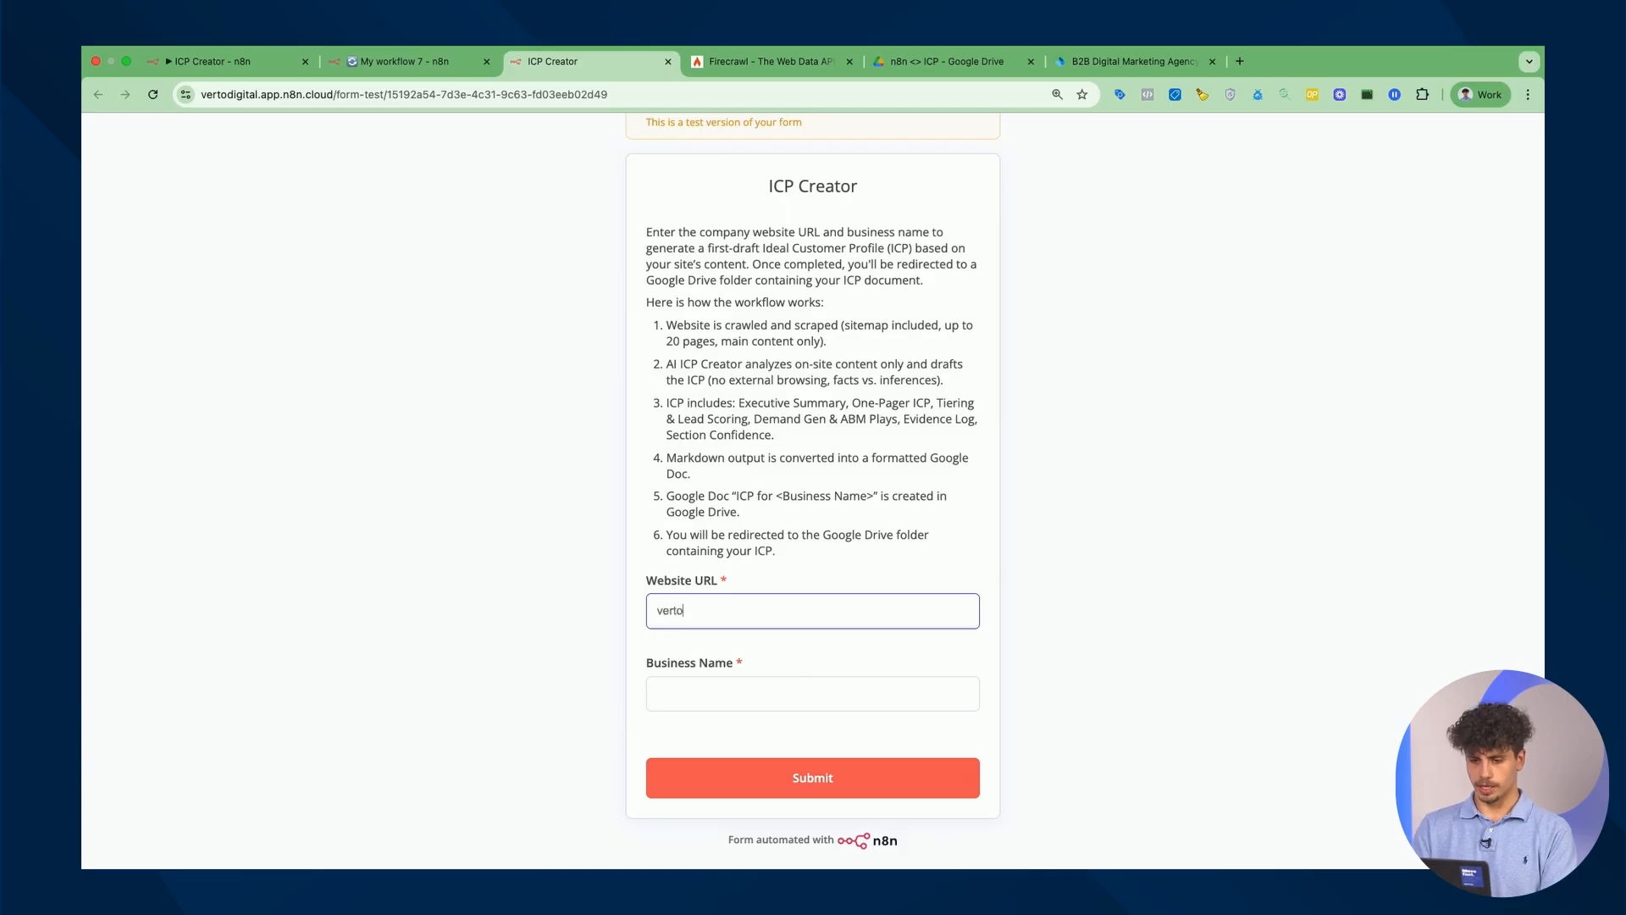
{"action": "type", "text": "digital.com"}
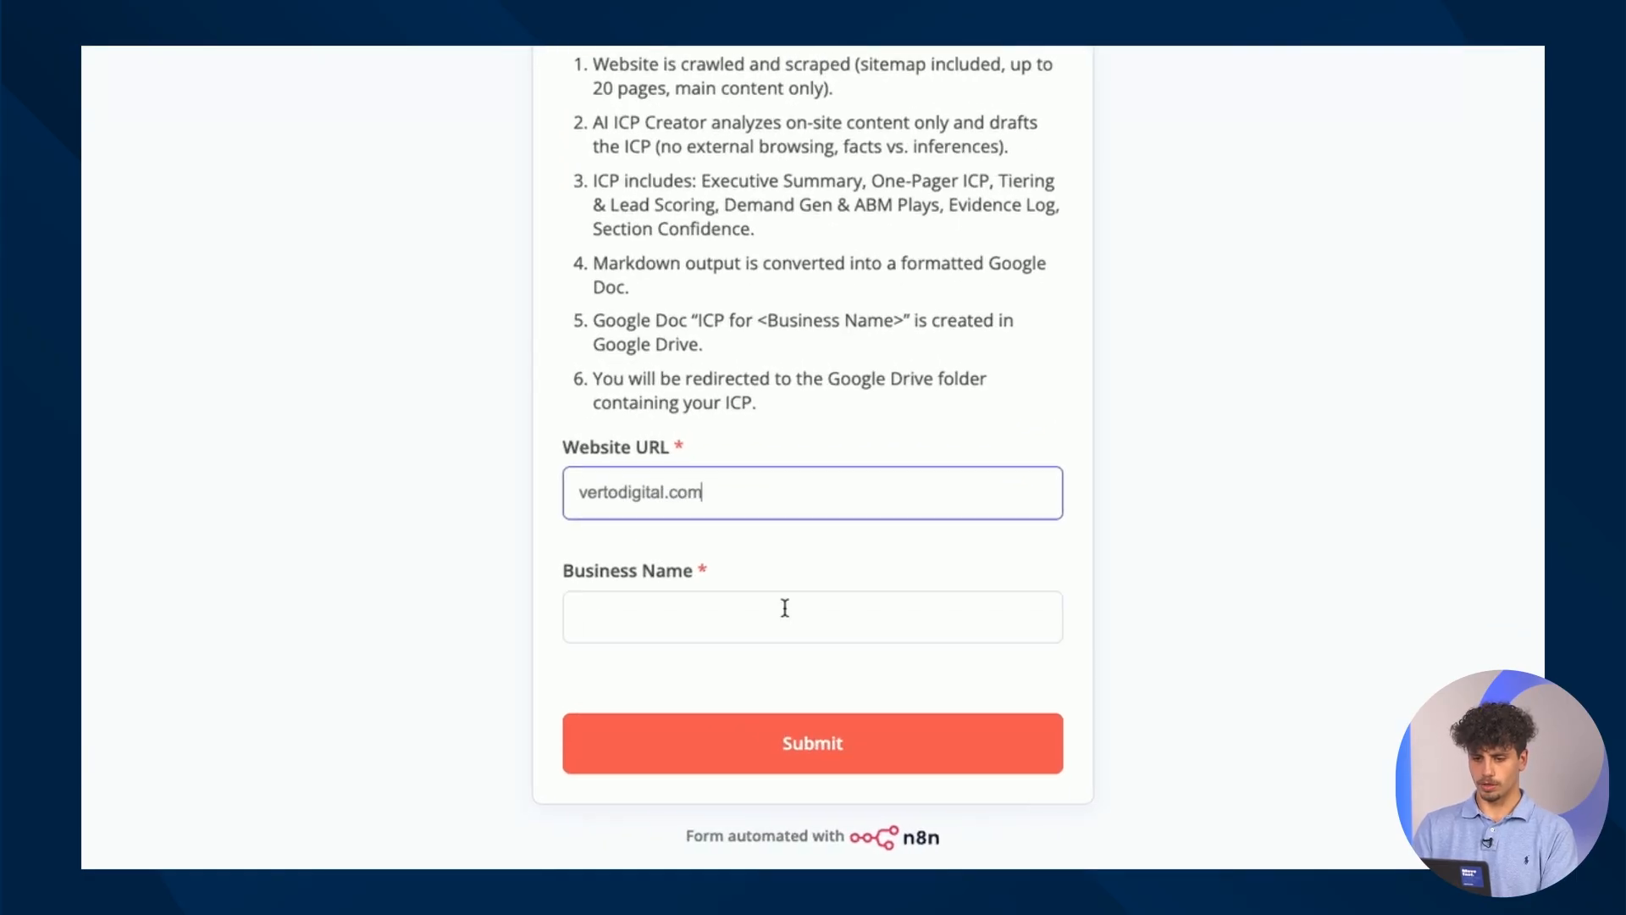
{"action": "left_click", "coordinate": [706, 608]}
{"action": "type", "text": "VertoDigit"}
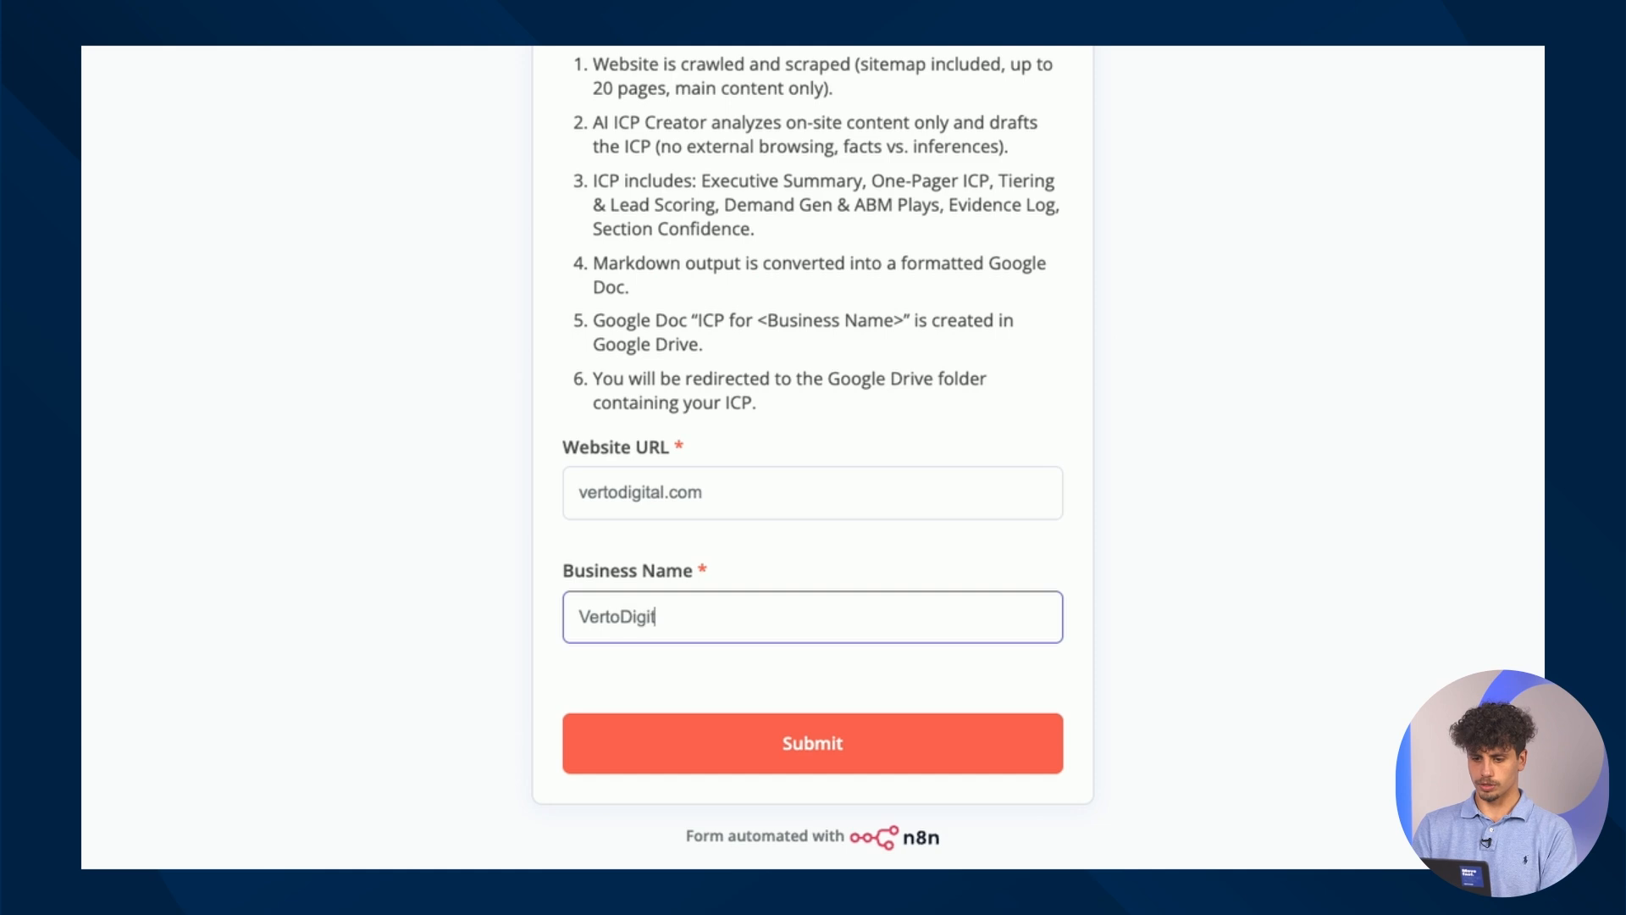
{"action": "type", "text": "al"}
{"action": "left_click", "coordinate": [750, 743]}
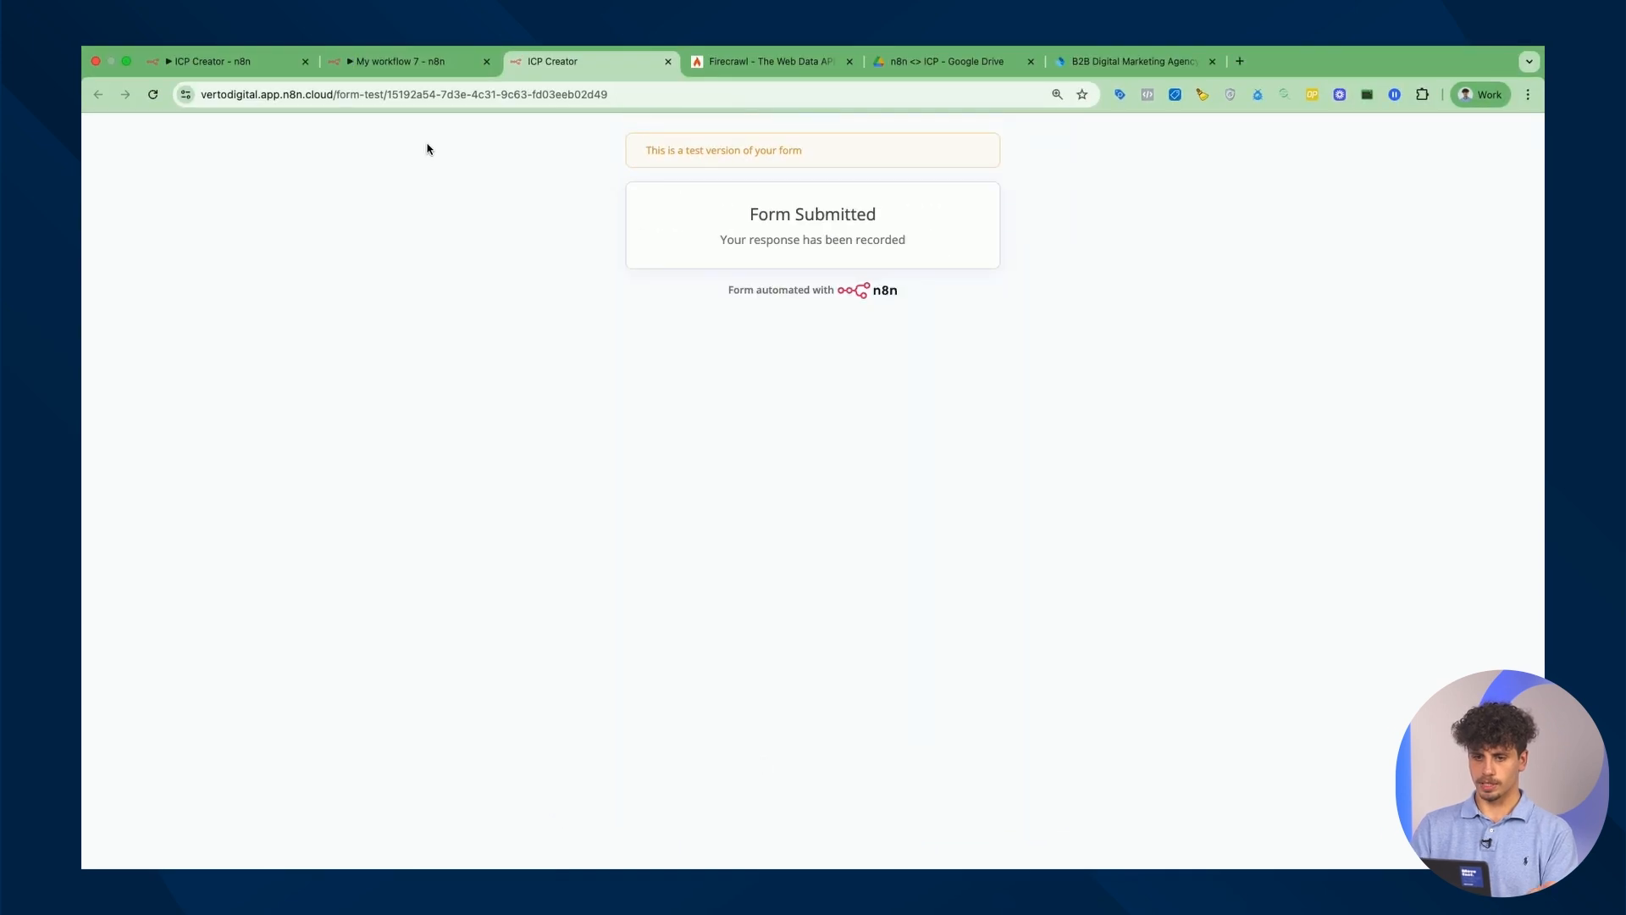
Inspect the form node's JSON output holding the vertodigital.com URL and business name.
{"action": "left_click", "coordinate": [409, 59]}
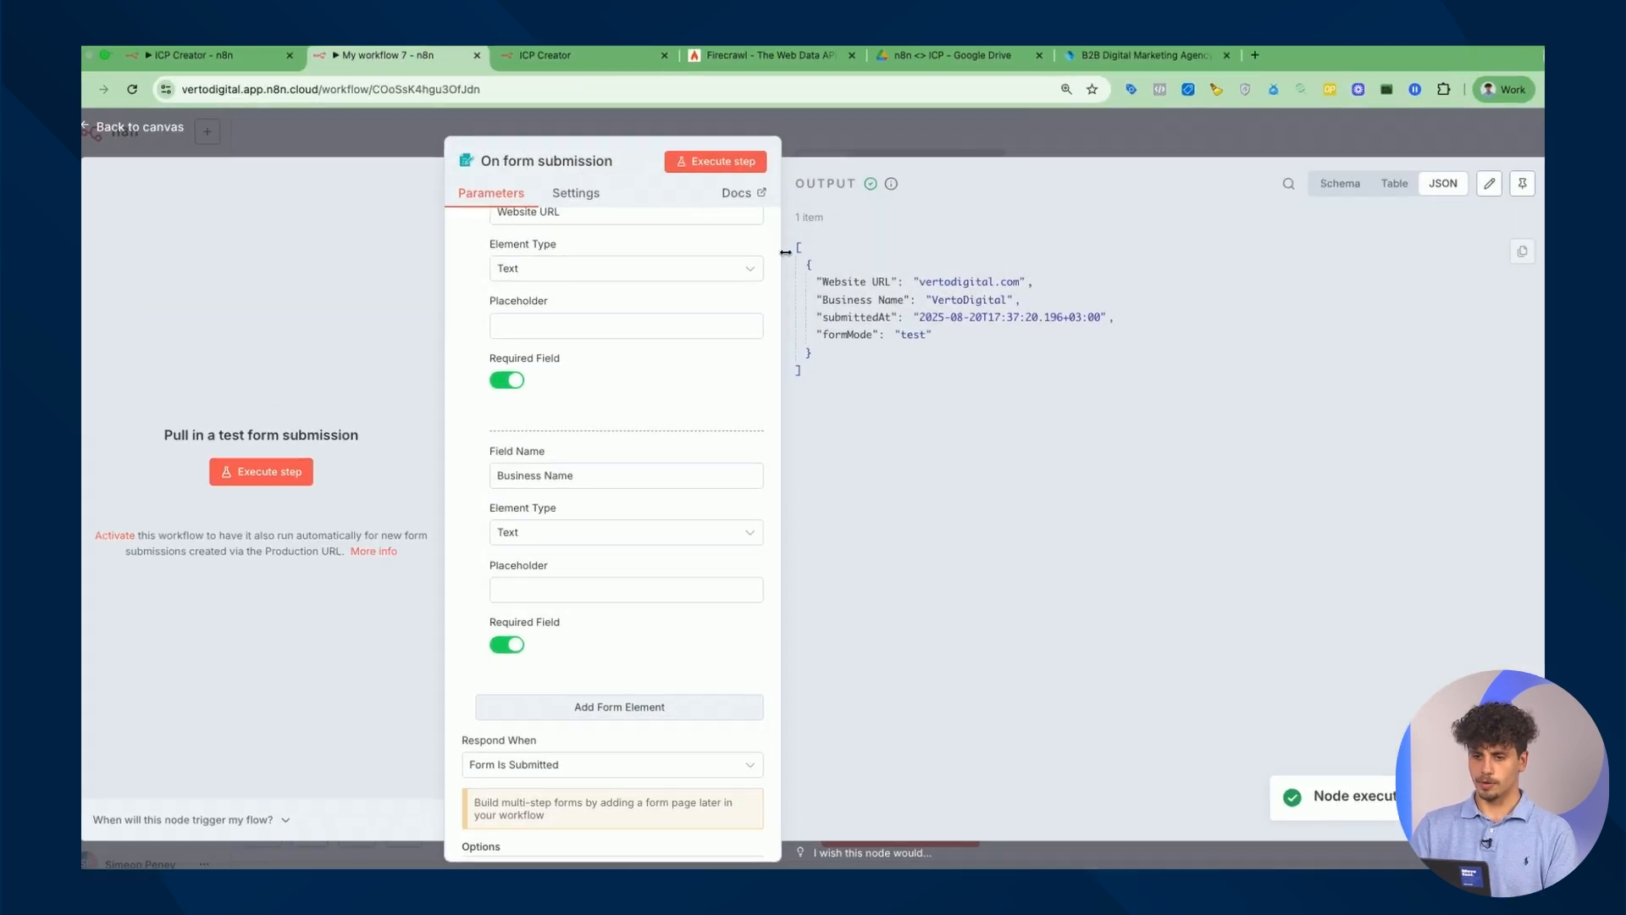
{"action": "left_click_drag", "start_coordinate": [793, 247], "coordinate": [798, 236]}
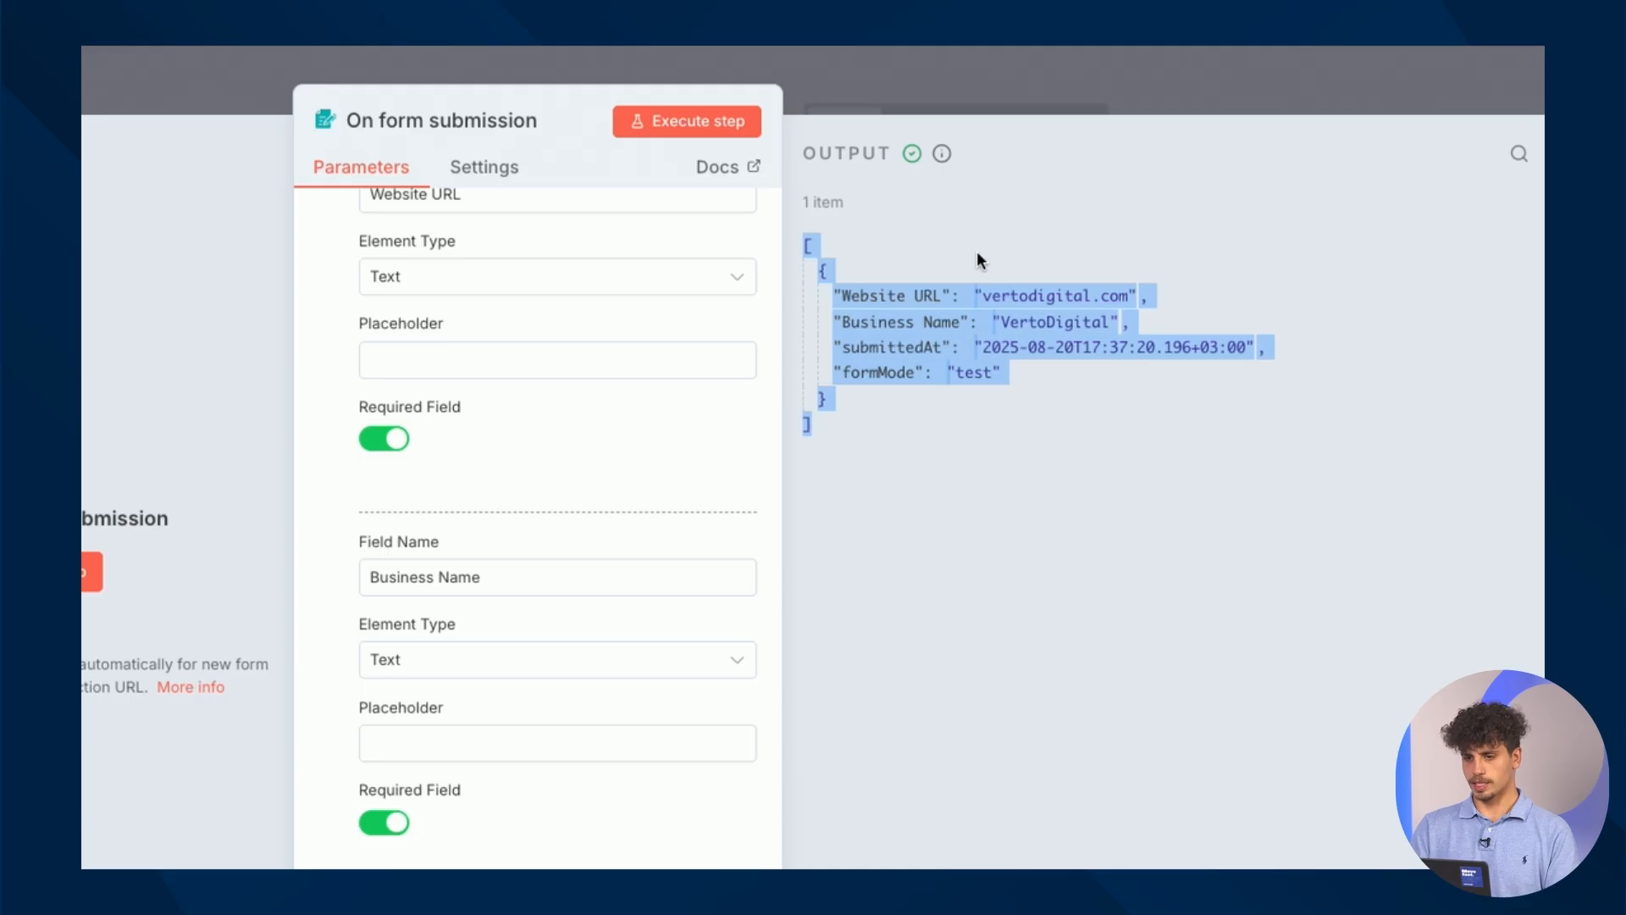
{"action": "double_click", "coordinate": [1056, 297]}
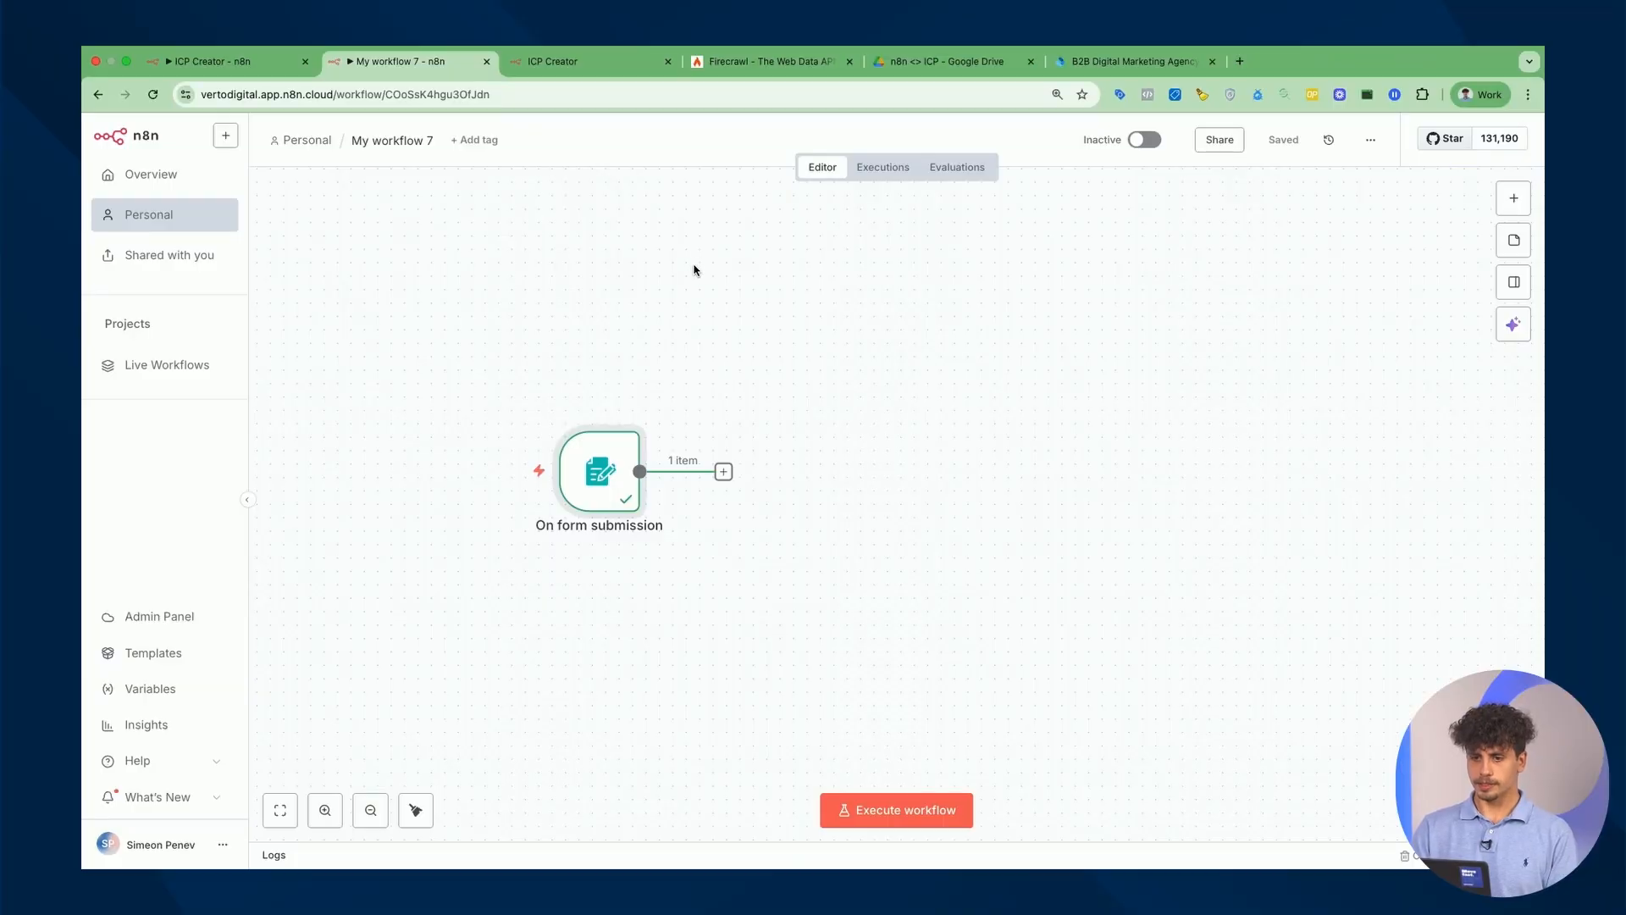
{"action": "left_click", "coordinate": [805, 61]}
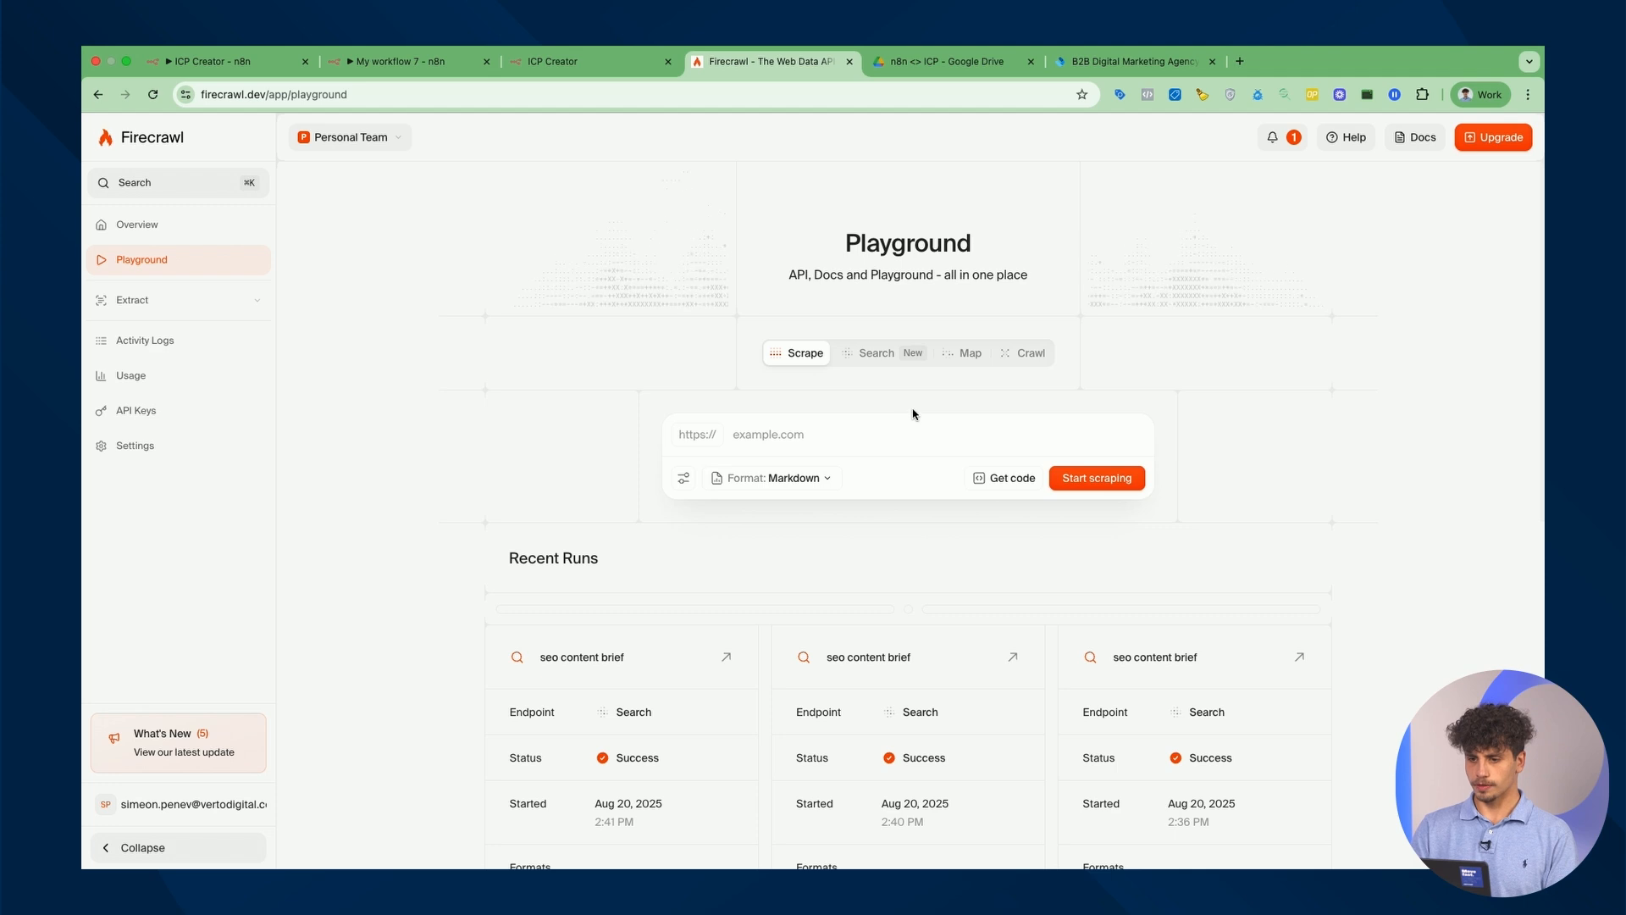
Start a Firecrawl Playground crawl of vertodigital.com.
{"action": "left_click", "coordinate": [1026, 358]}
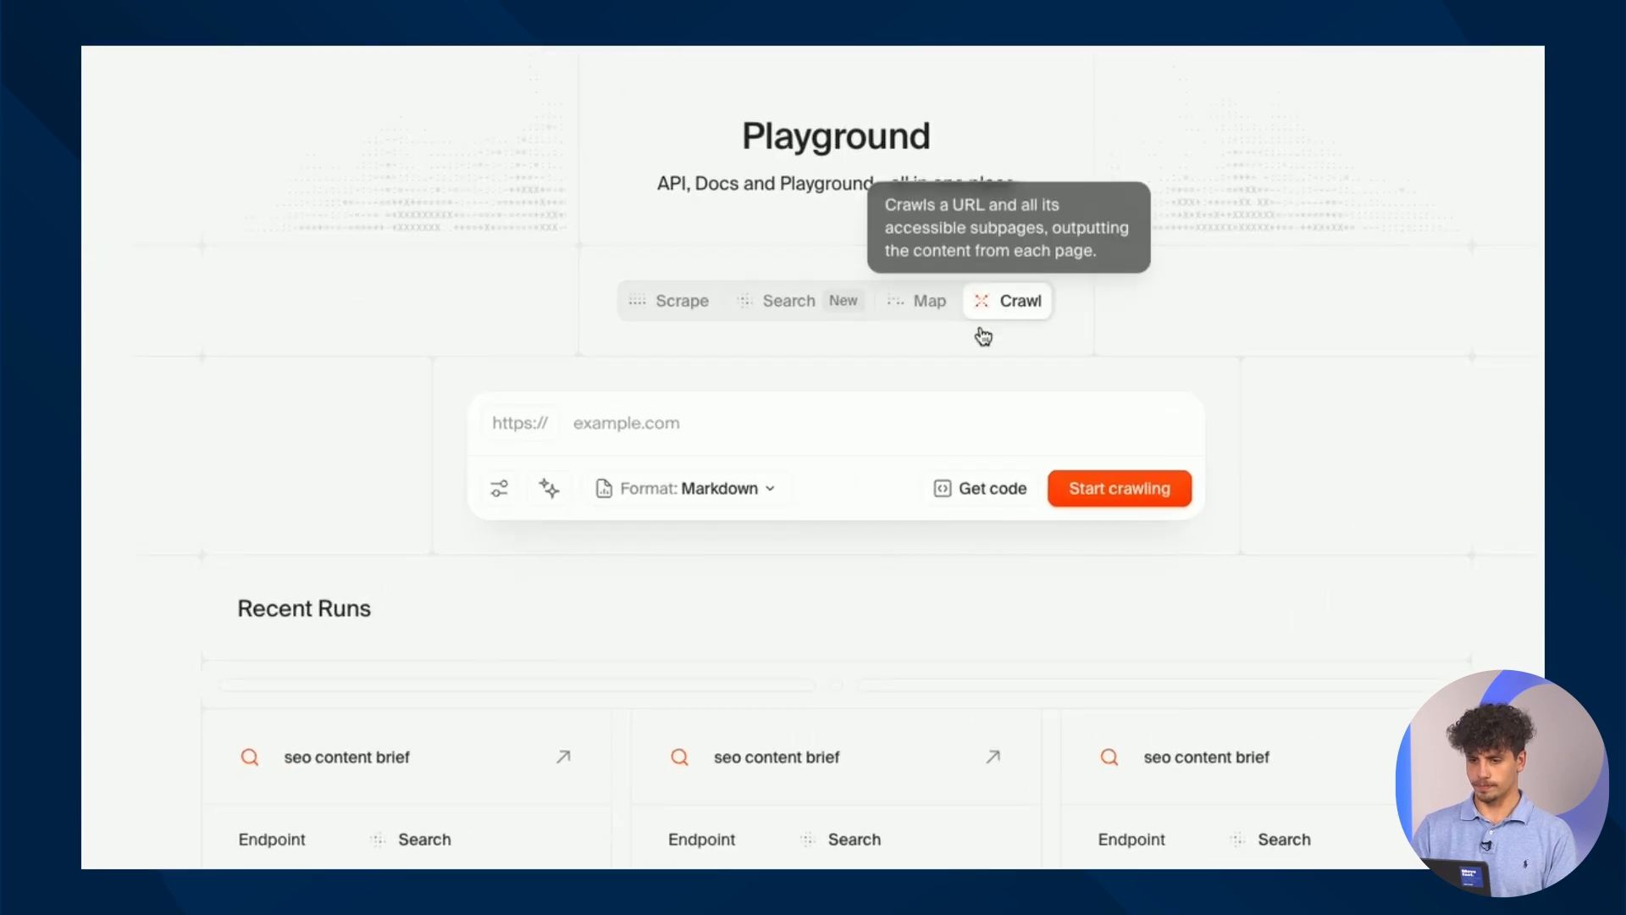
{"action": "left_click", "coordinate": [636, 428]}
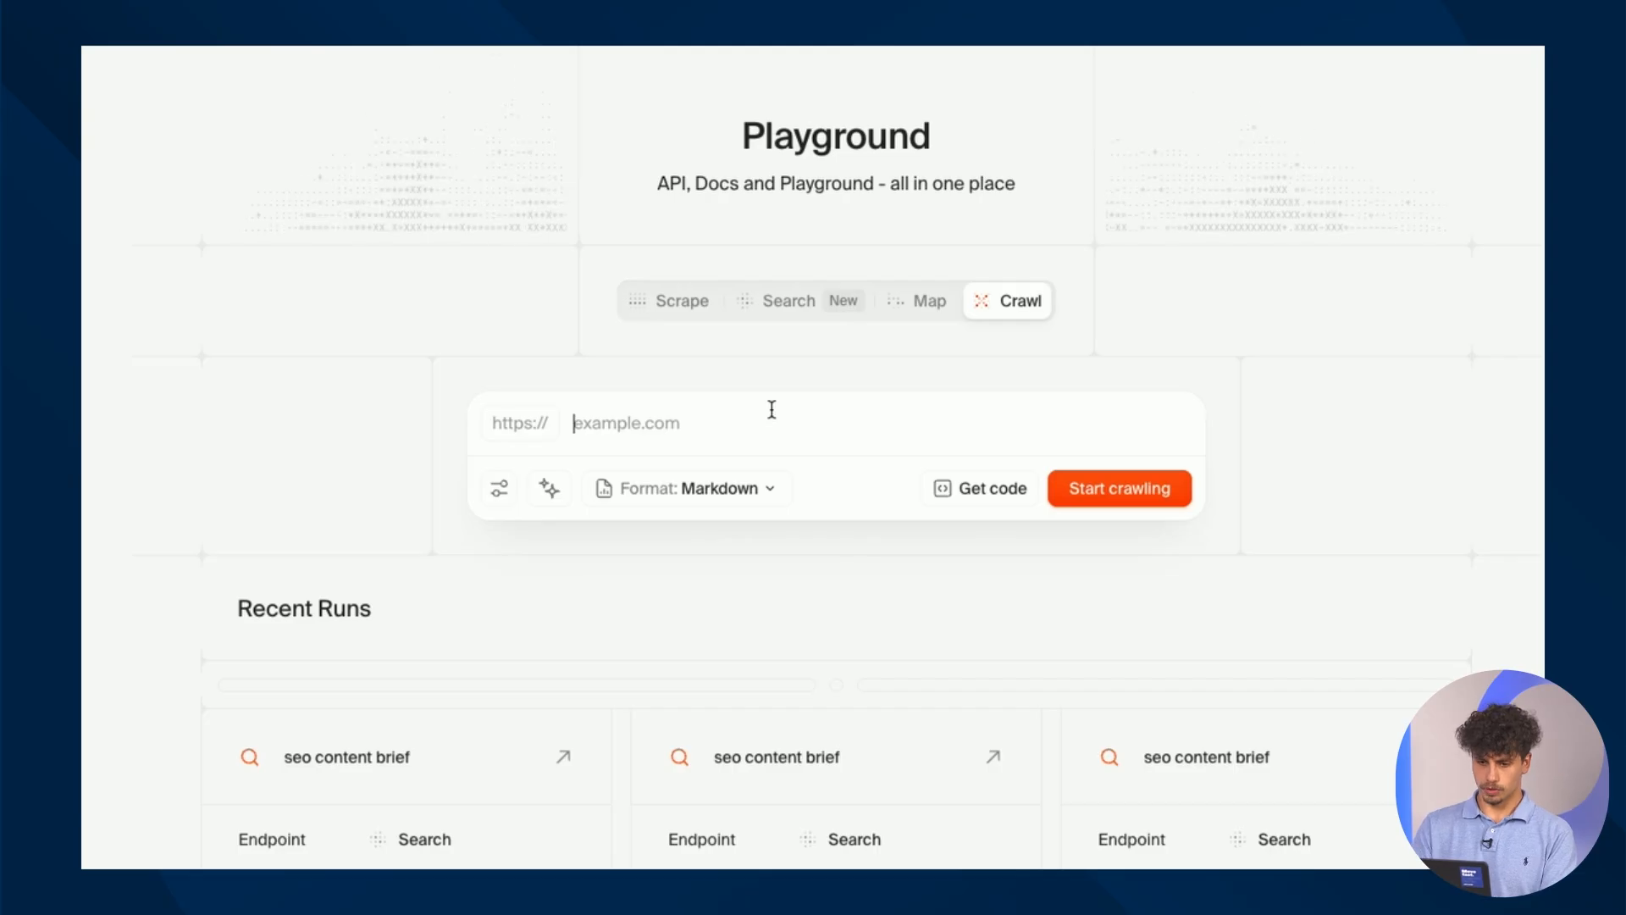
{"action": "type", "text": "vertodigital.com"}
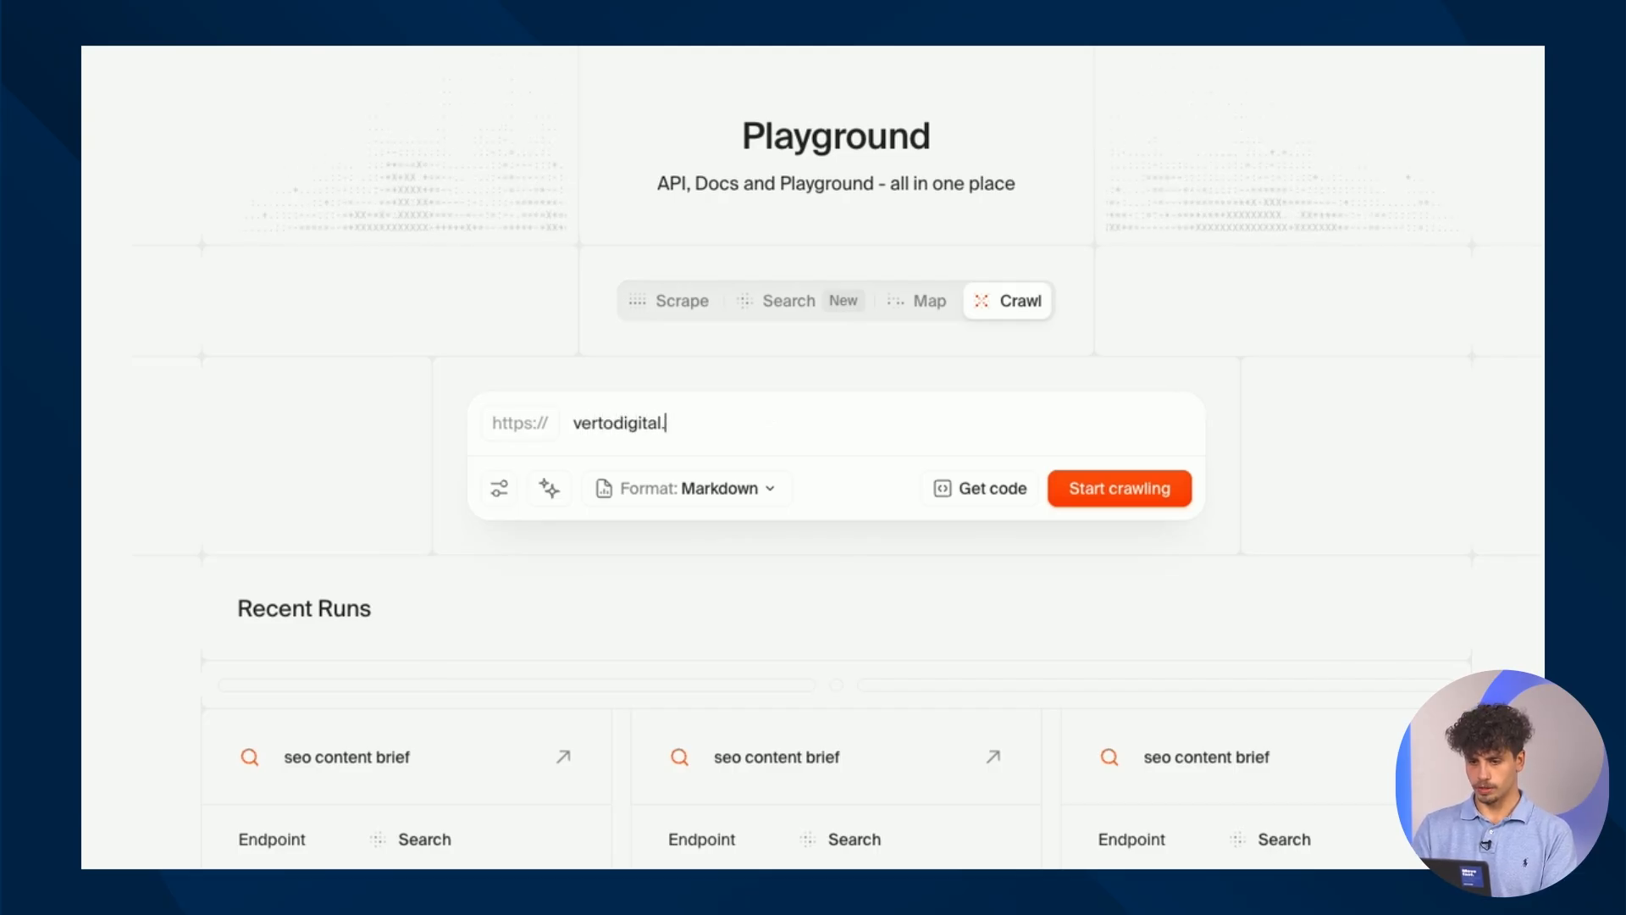
{"action": "left_click", "coordinate": [1099, 480]}
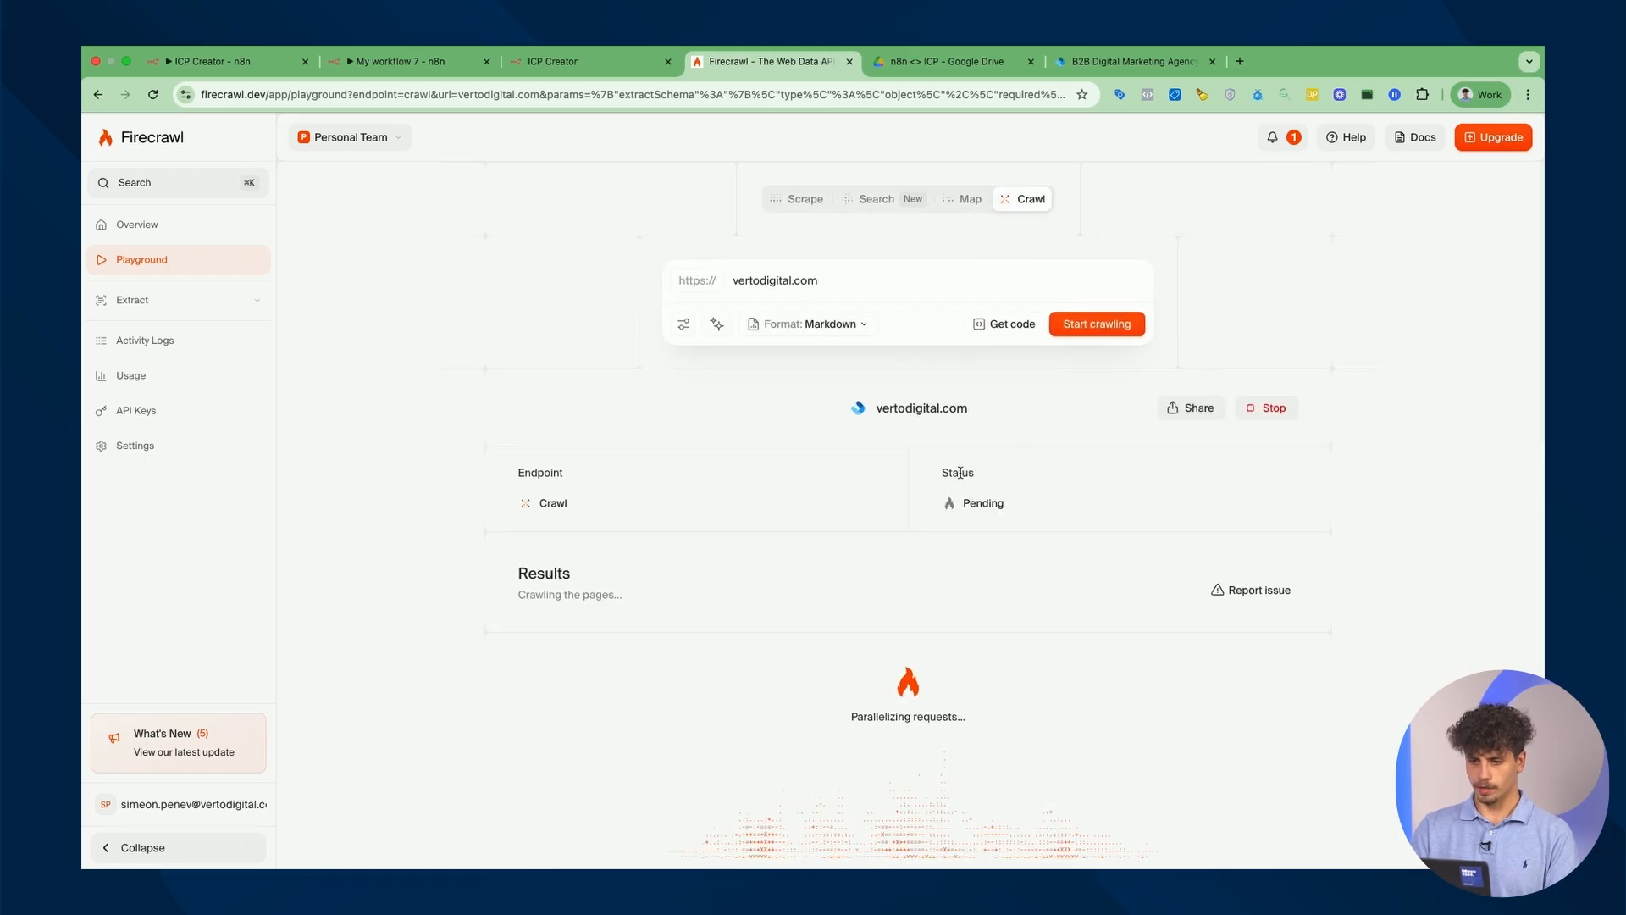
Review the 10 crawled page results and their markdown content.
{"action": "scroll", "coordinate": [956, 542], "scroll_direction": "down", "scroll_amount": 1}
{"action": "scroll", "coordinate": [847, 546], "scroll_direction": "down", "scroll_amount": 3}
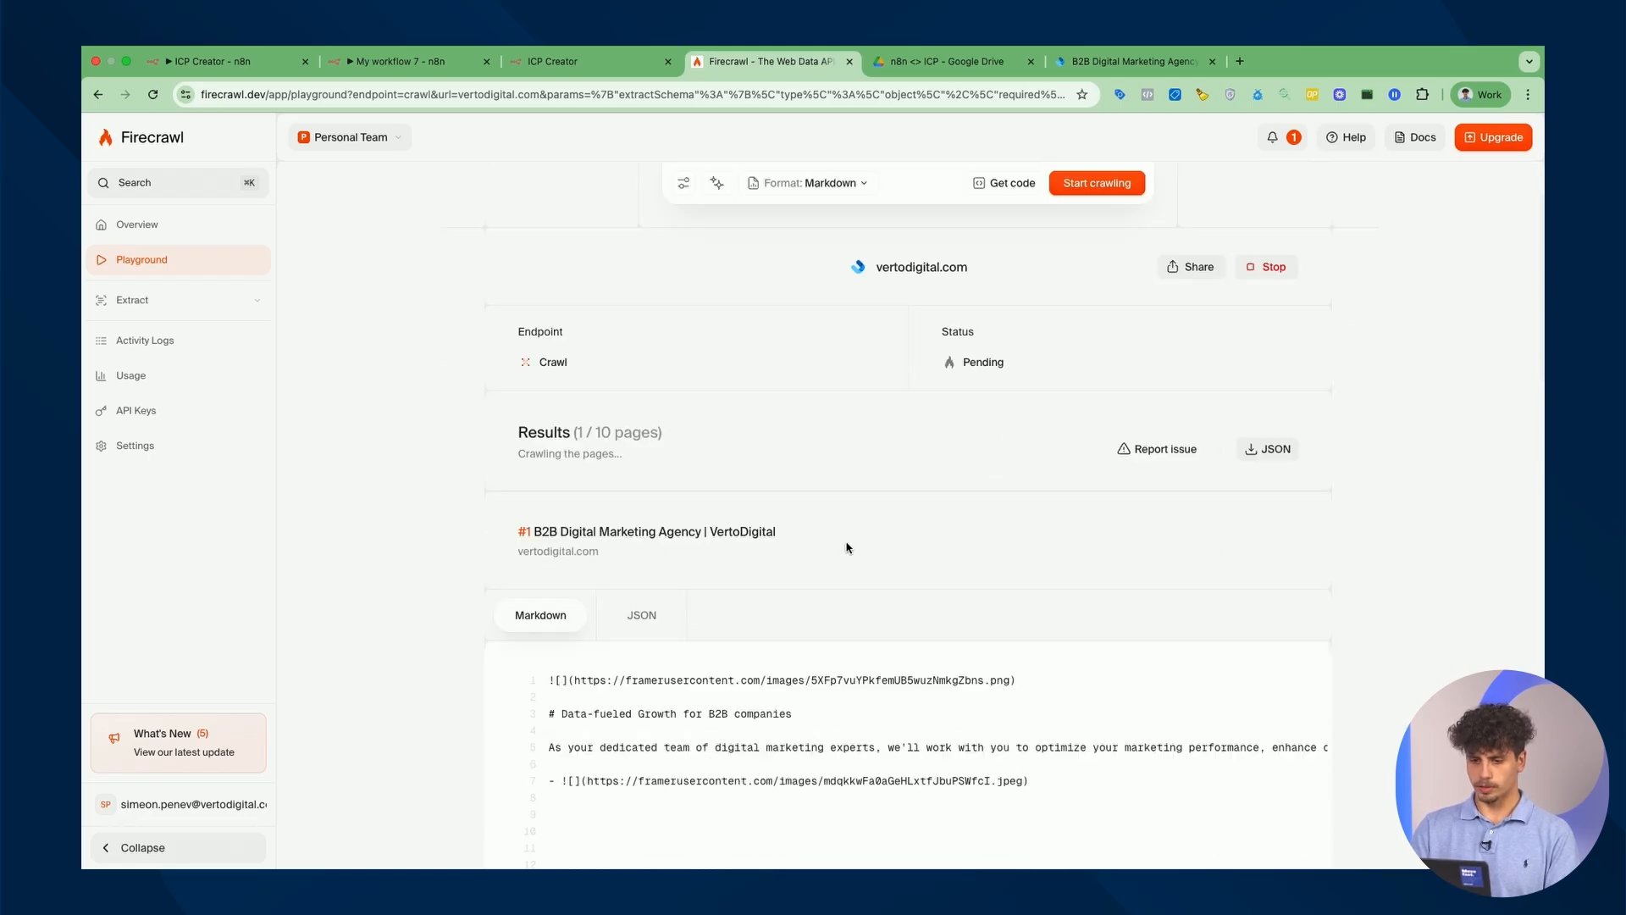
{"action": "left_click_drag", "start_coordinate": [503, 394], "coordinate": [698, 393]}
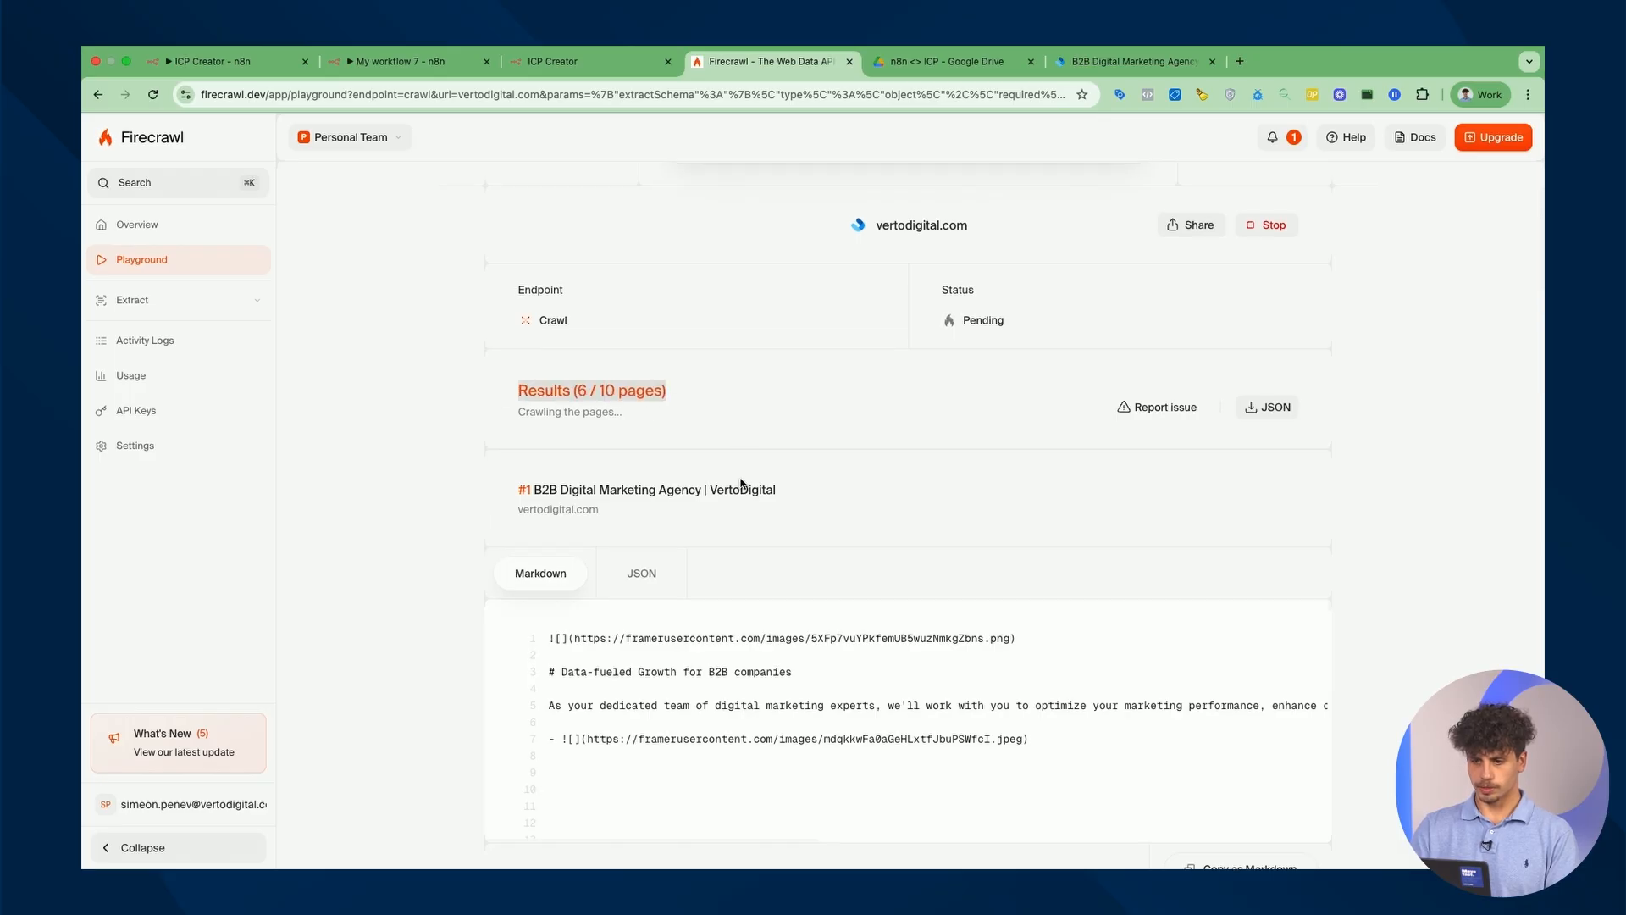
{"action": "scroll", "coordinate": [744, 444], "scroll_direction": "up", "scroll_amount": 3}
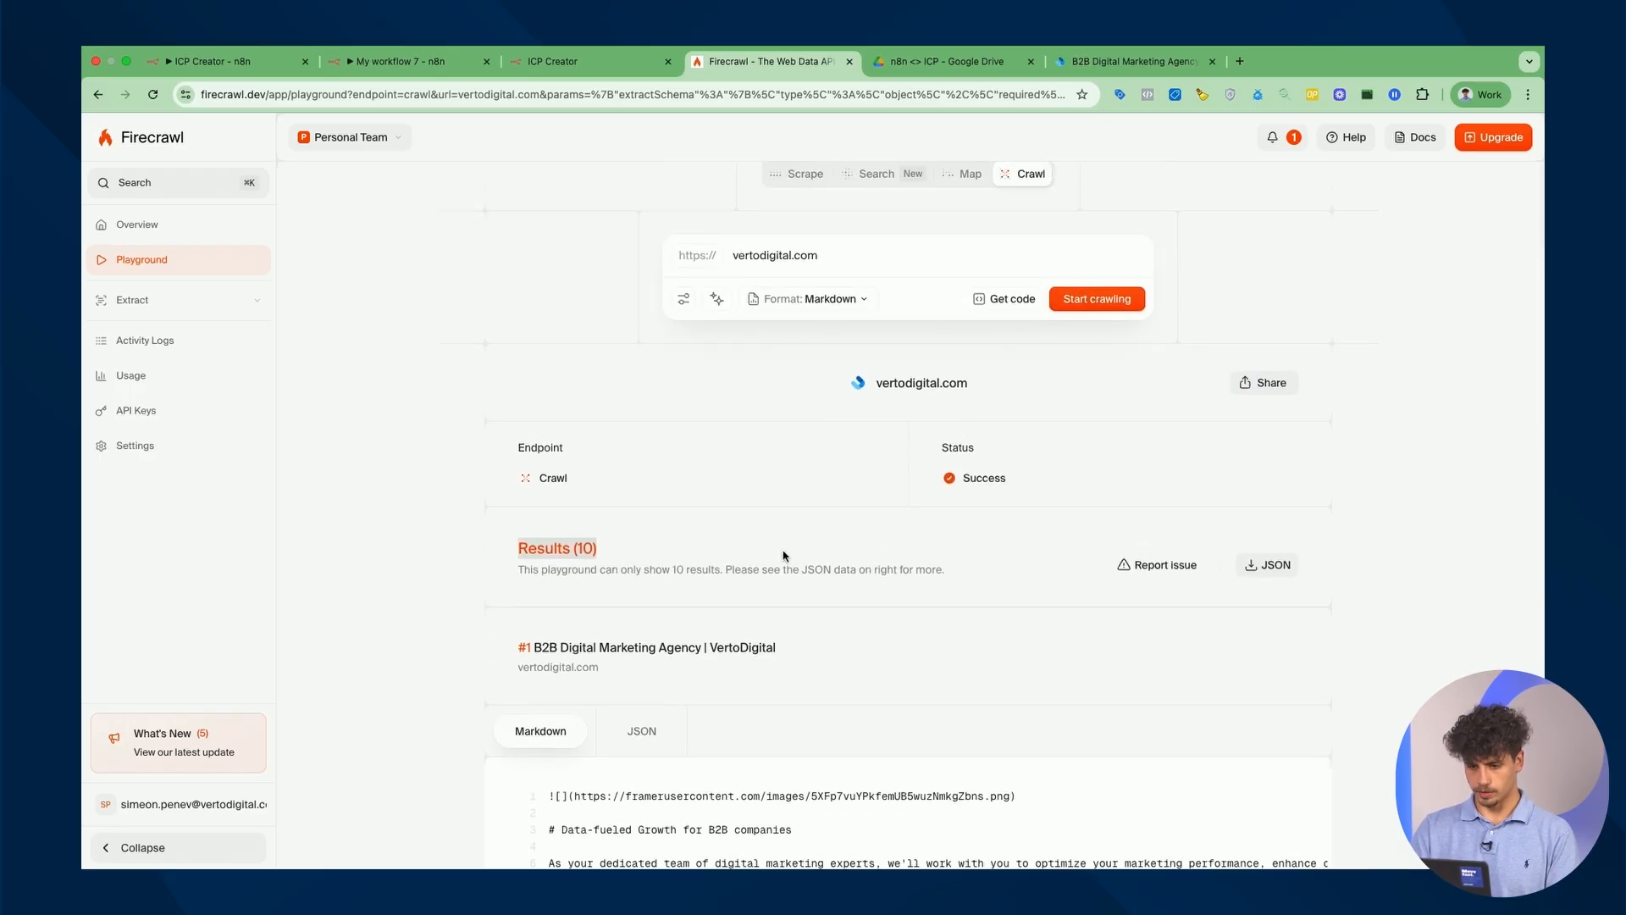
{"action": "scroll", "coordinate": [686, 519], "scroll_direction": "down", "scroll_amount": 3}
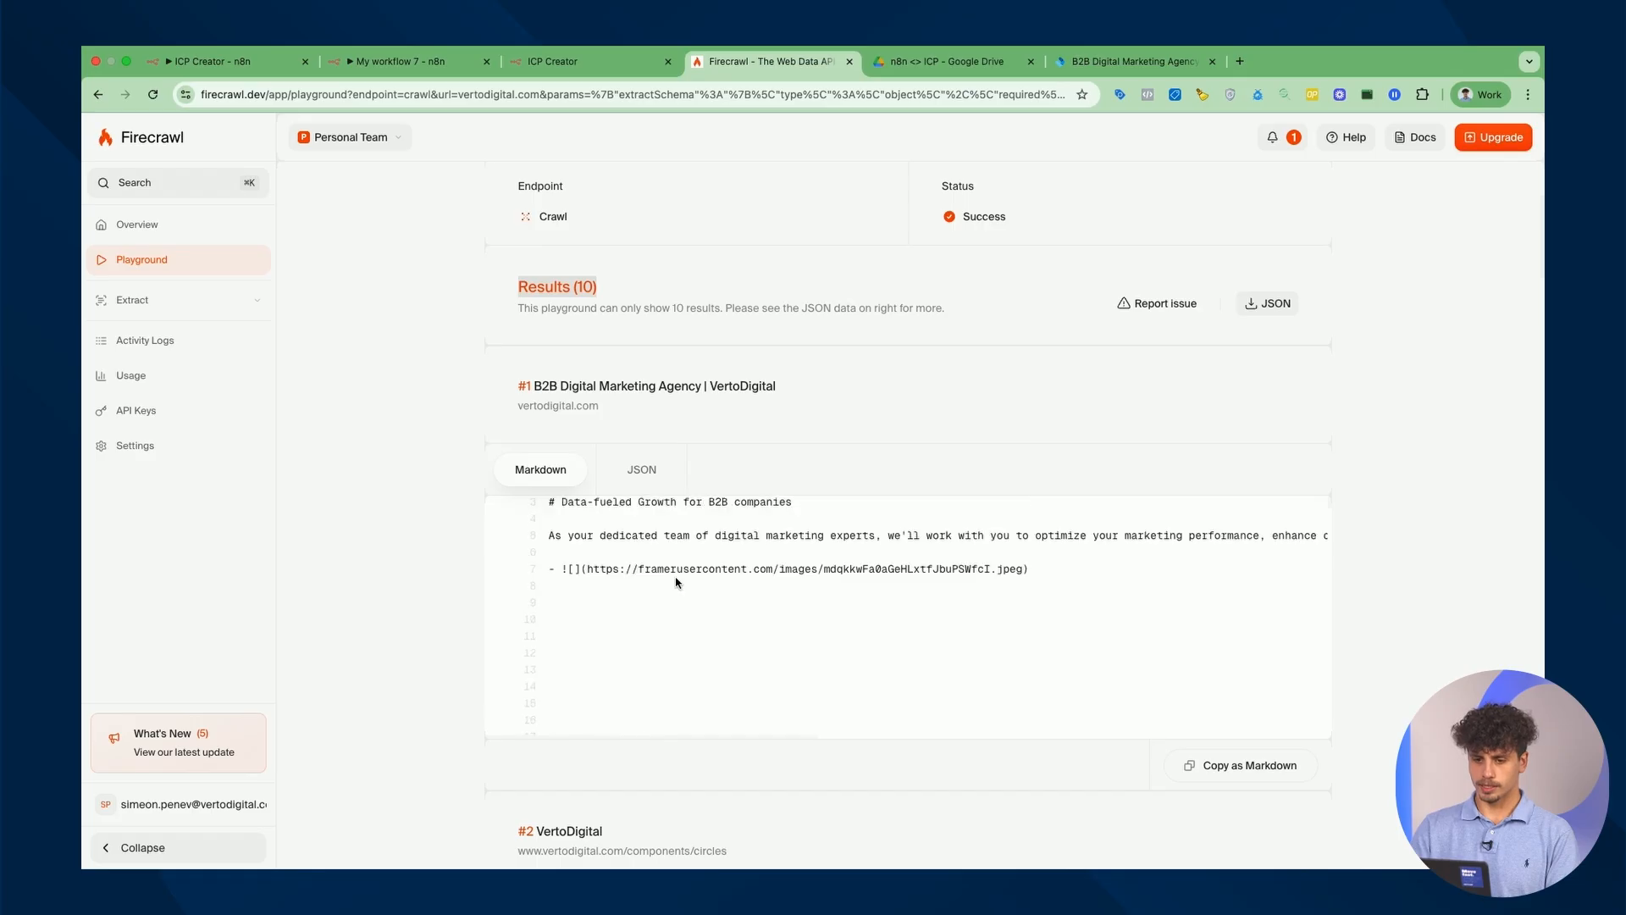
{"action": "scroll", "coordinate": [686, 601], "scroll_direction": "up", "scroll_amount": 1}
{"action": "scroll", "coordinate": [1398, 589], "scroll_direction": "down", "scroll_amount": 6}
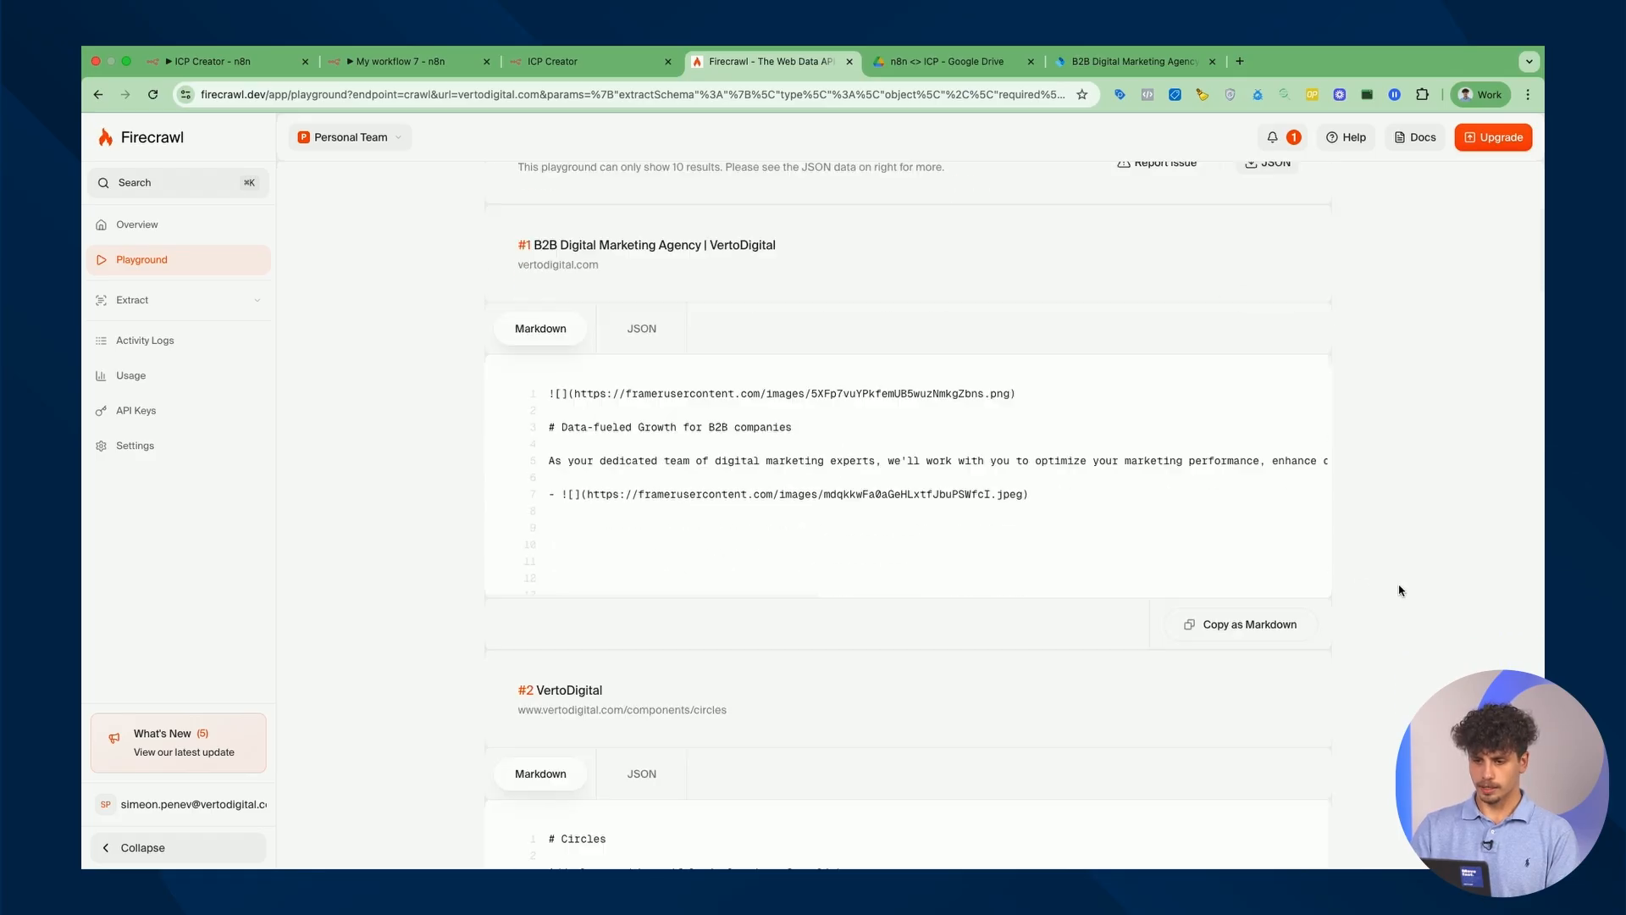
{"action": "scroll", "coordinate": [1139, 572], "scroll_direction": "down", "scroll_amount": 1}
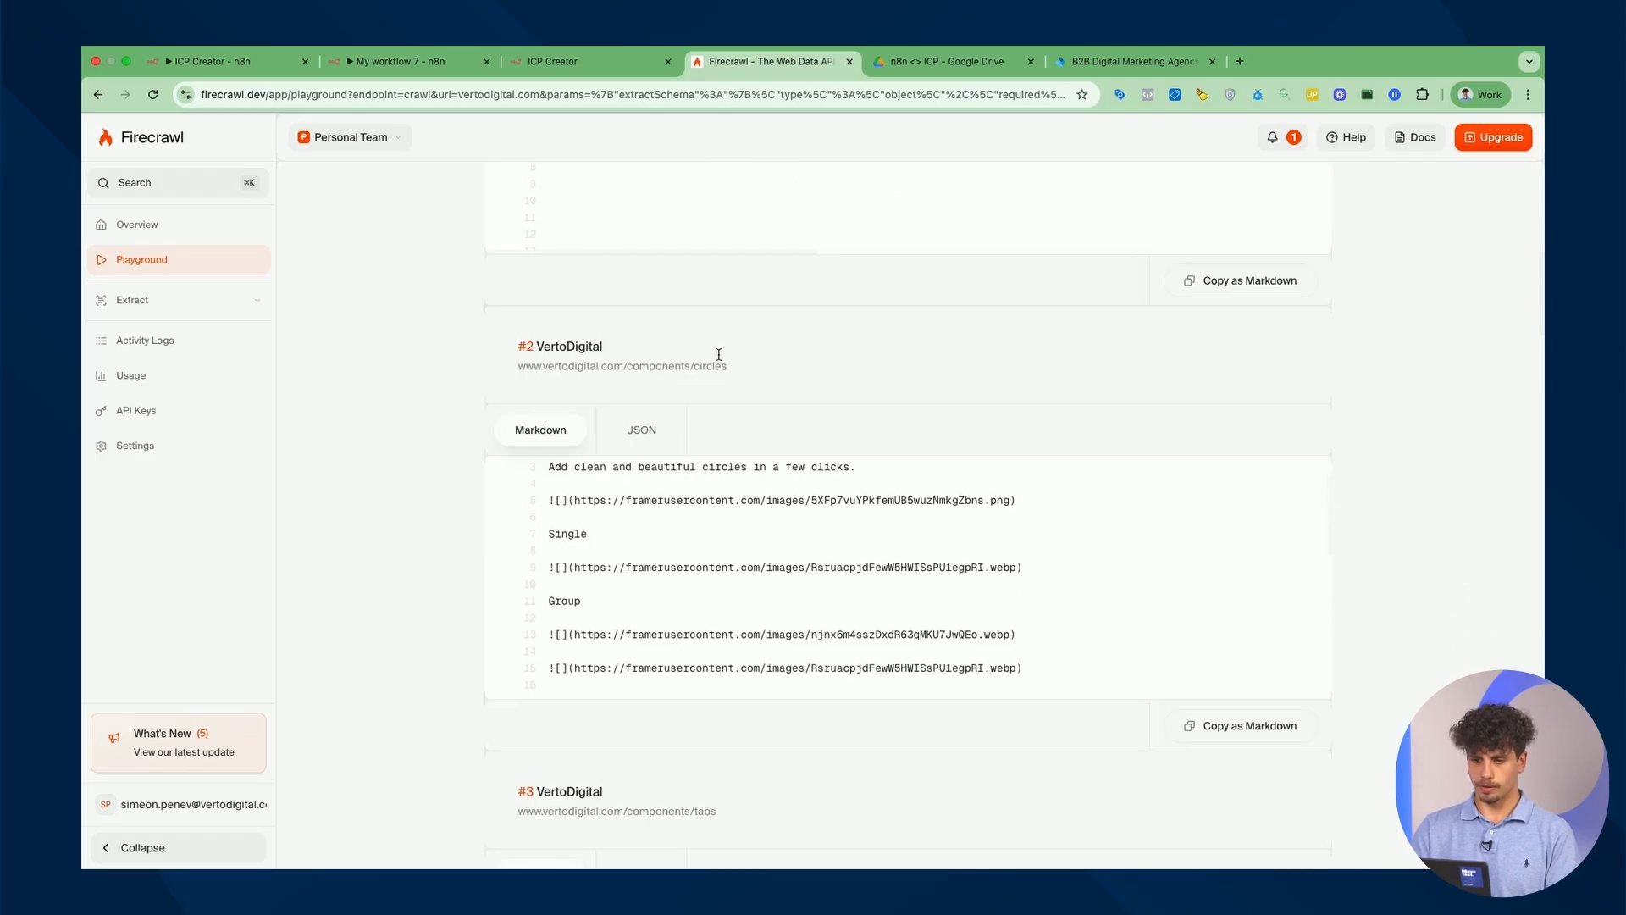
{"action": "scroll", "coordinate": [1256, 440], "scroll_direction": "down", "scroll_amount": 4}
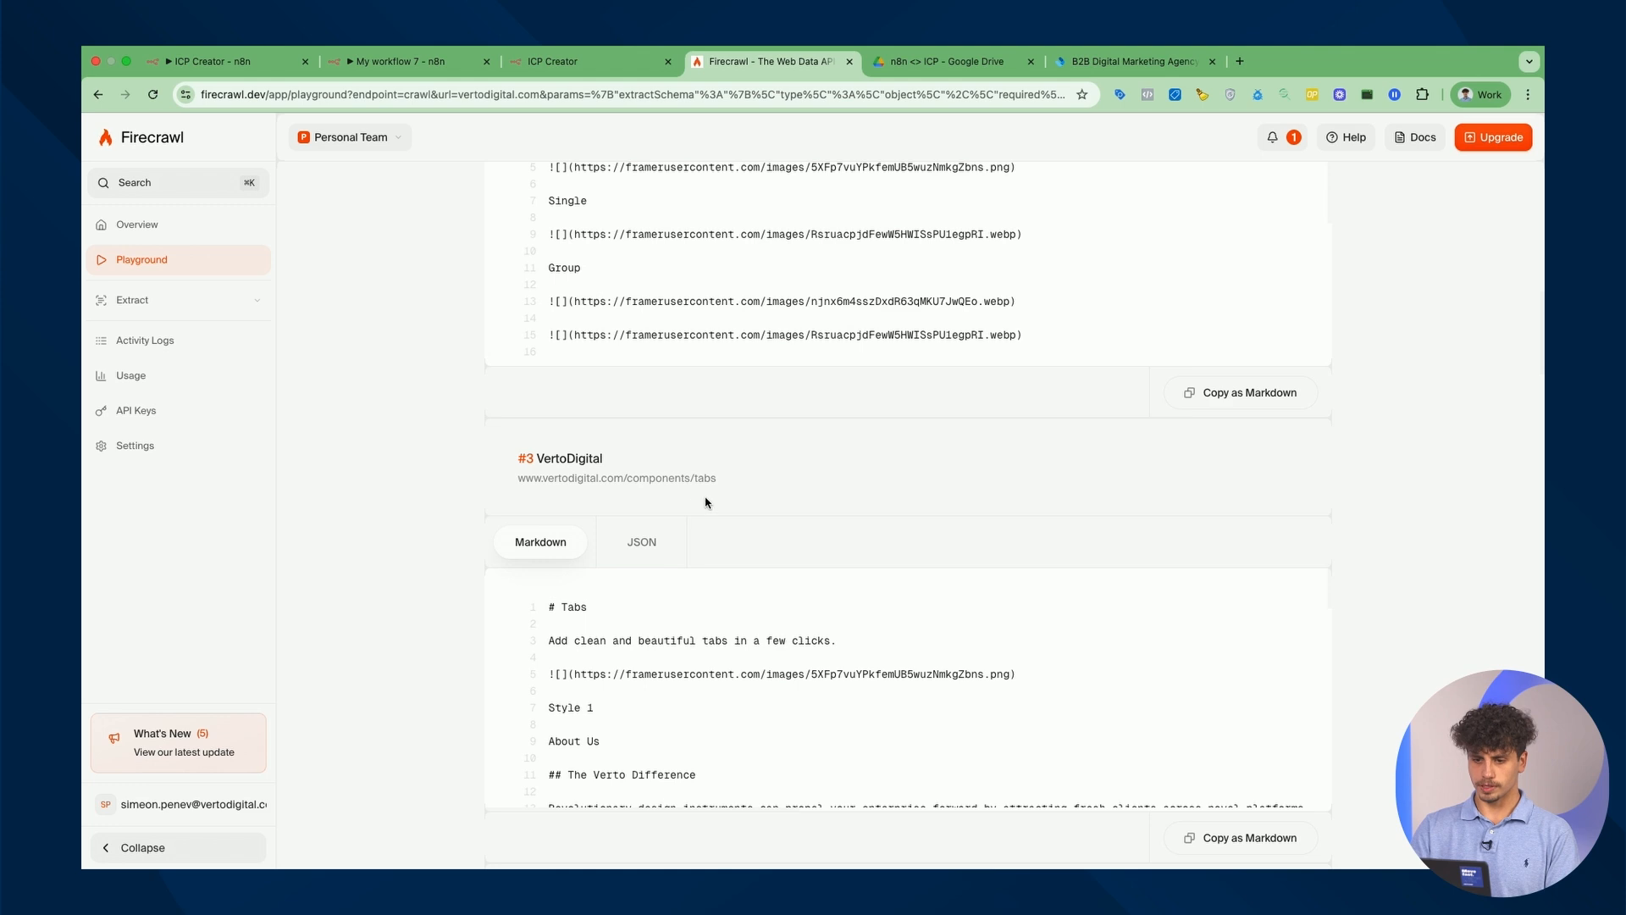
{"action": "scroll", "coordinate": [792, 491], "scroll_direction": "down", "scroll_amount": 7}
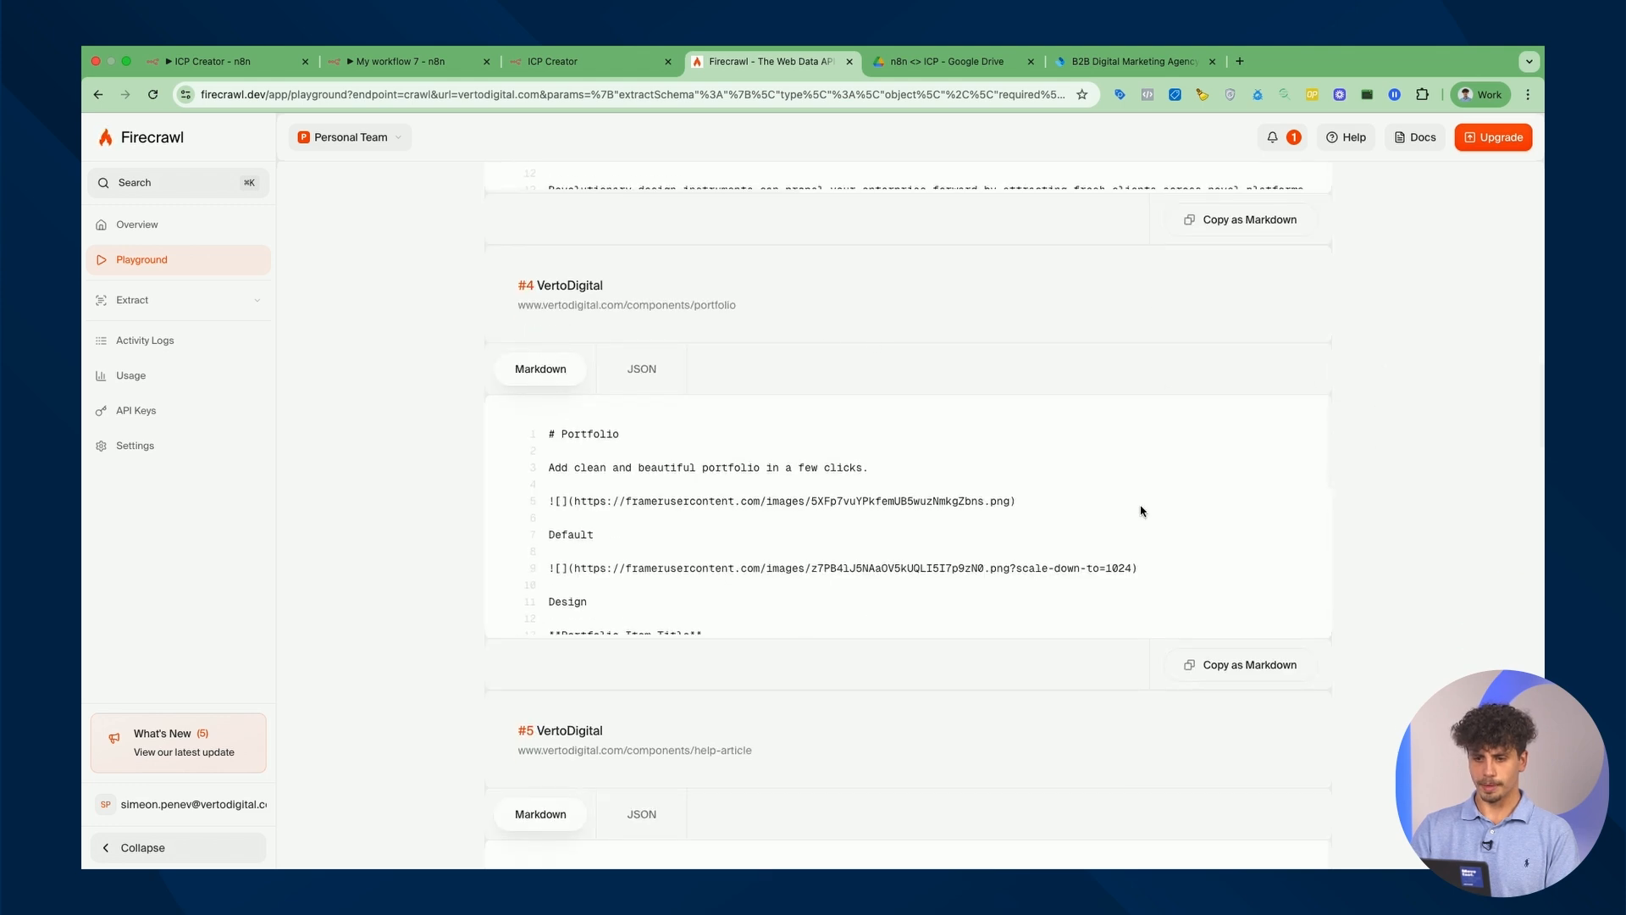
{"action": "scroll", "coordinate": [1152, 500], "scroll_direction": "up", "scroll_amount": 20}
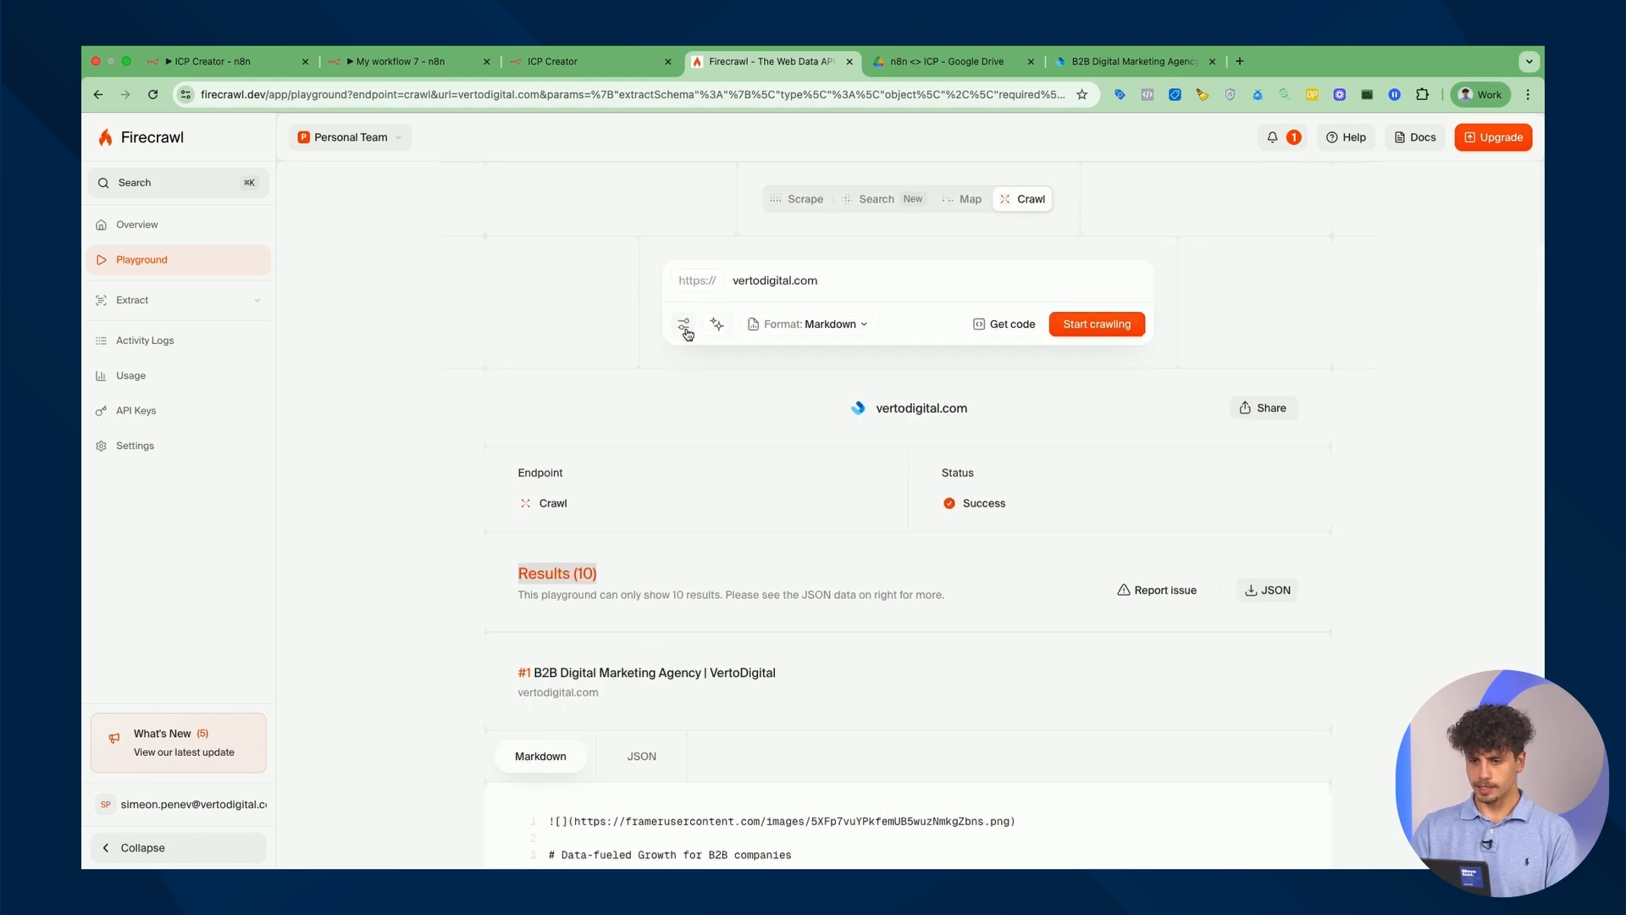
Enable crawling the entire website and raise the page limit from 10 to 20.
{"action": "left_click", "coordinate": [685, 326]}
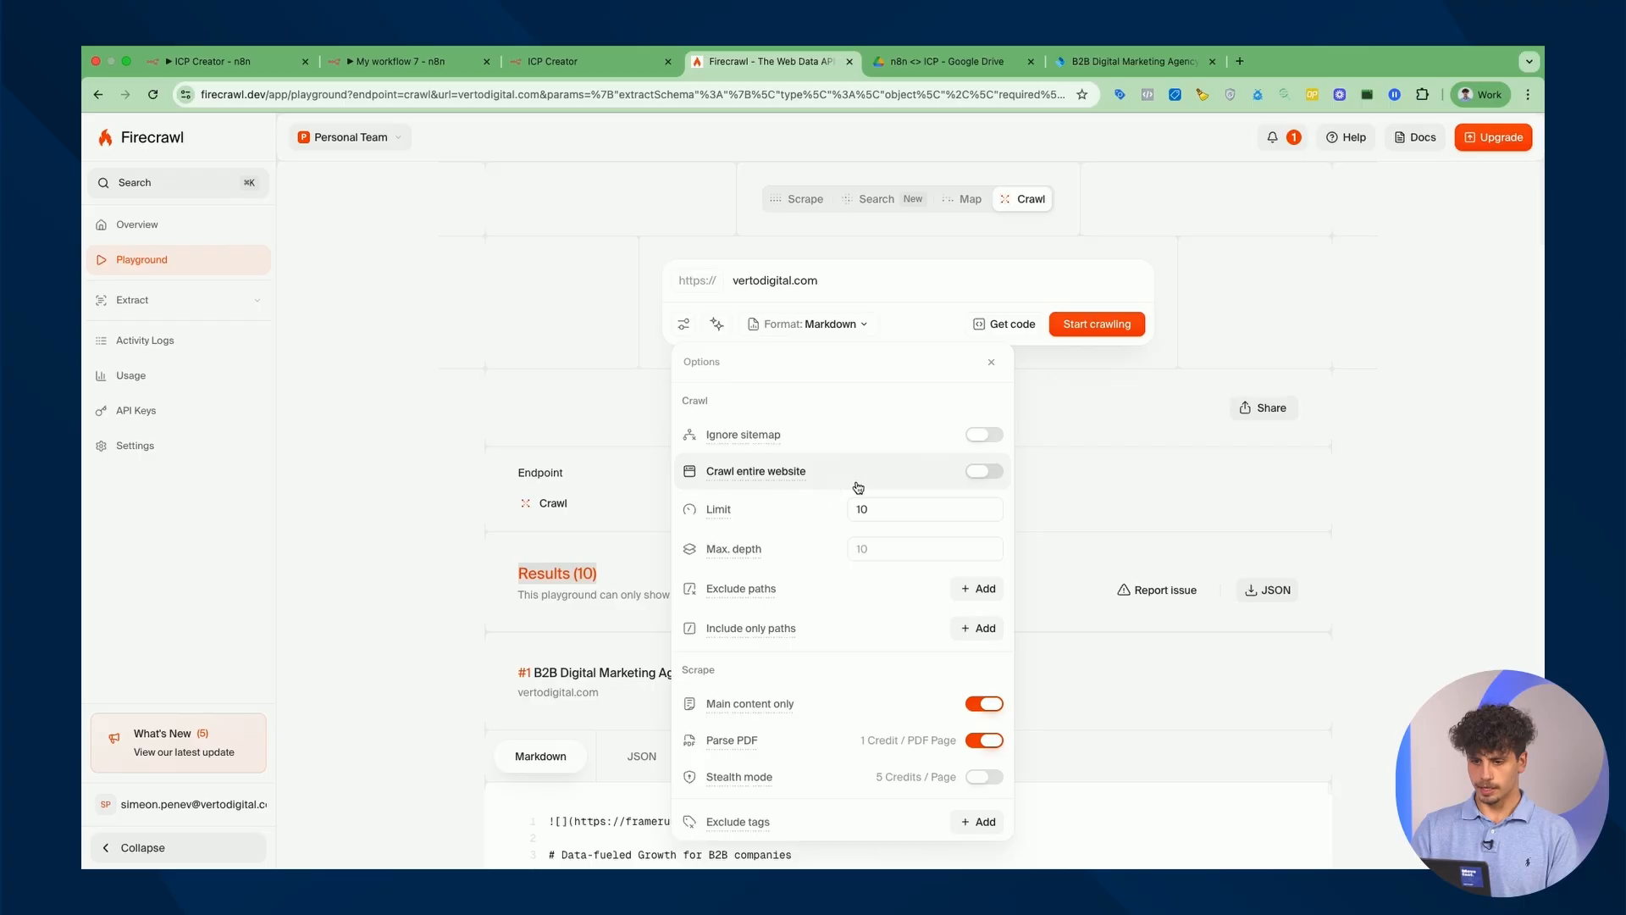
{"action": "scroll", "coordinate": [893, 642], "scroll_direction": "down", "scroll_amount": 1}
{"action": "scroll", "coordinate": [887, 513], "scroll_direction": "up", "scroll_amount": 1}
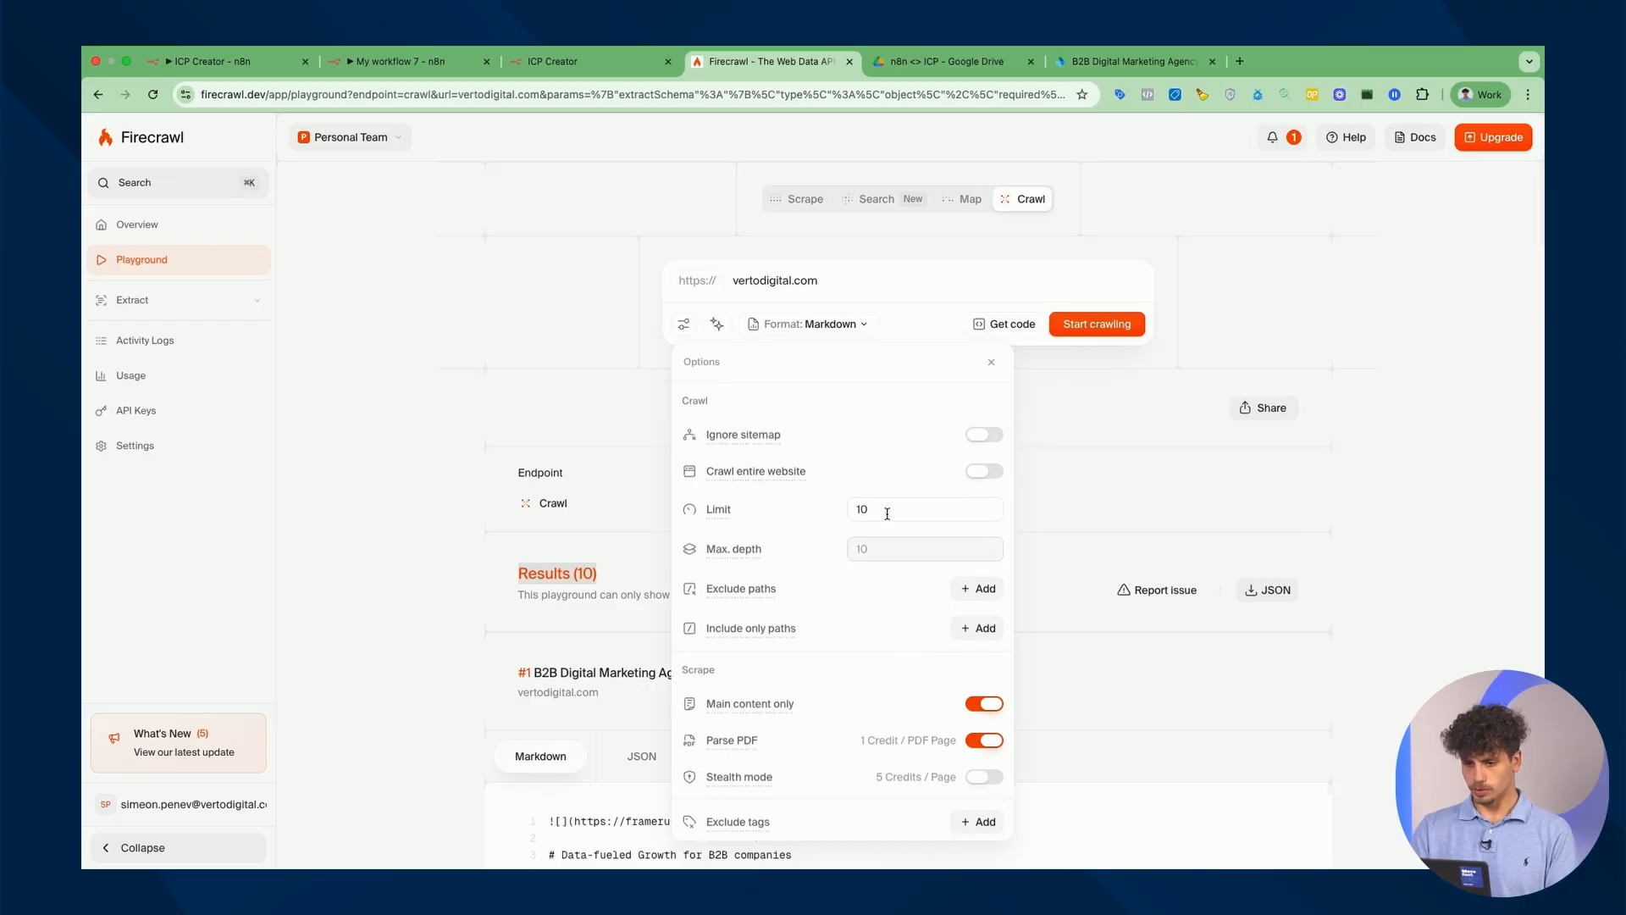
{"action": "left_click", "coordinate": [987, 471]}
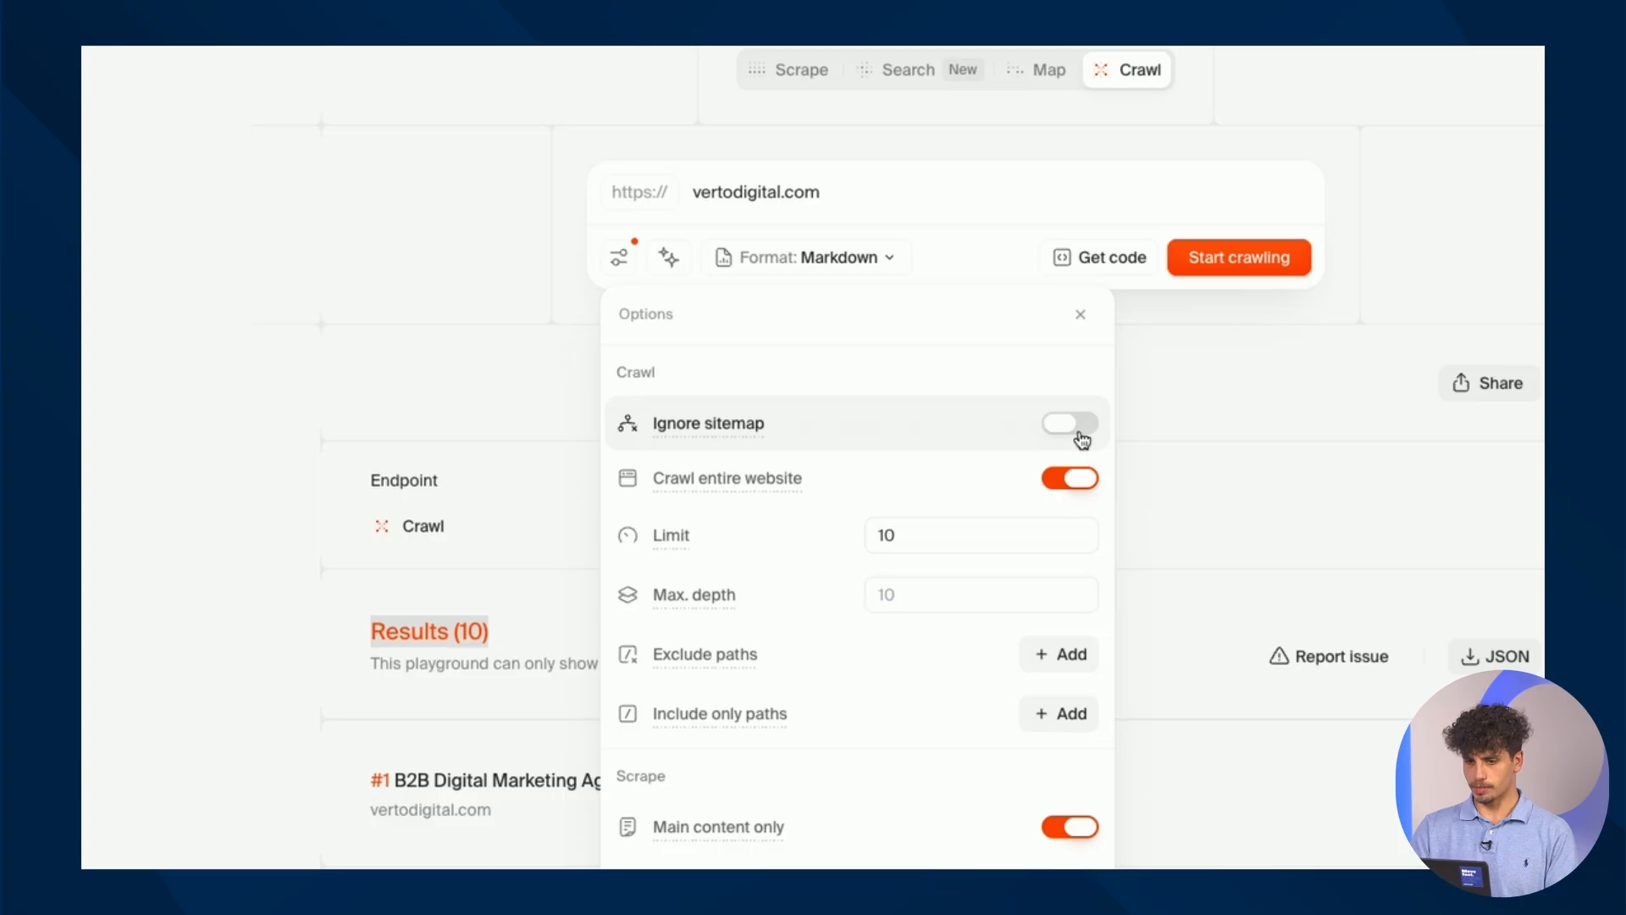
{"action": "left_click", "coordinate": [955, 537]}
{"action": "key", "text": "BackSpace"}
{"action": "key", "text": "BackSpace"}
{"action": "type", "text": "20"}
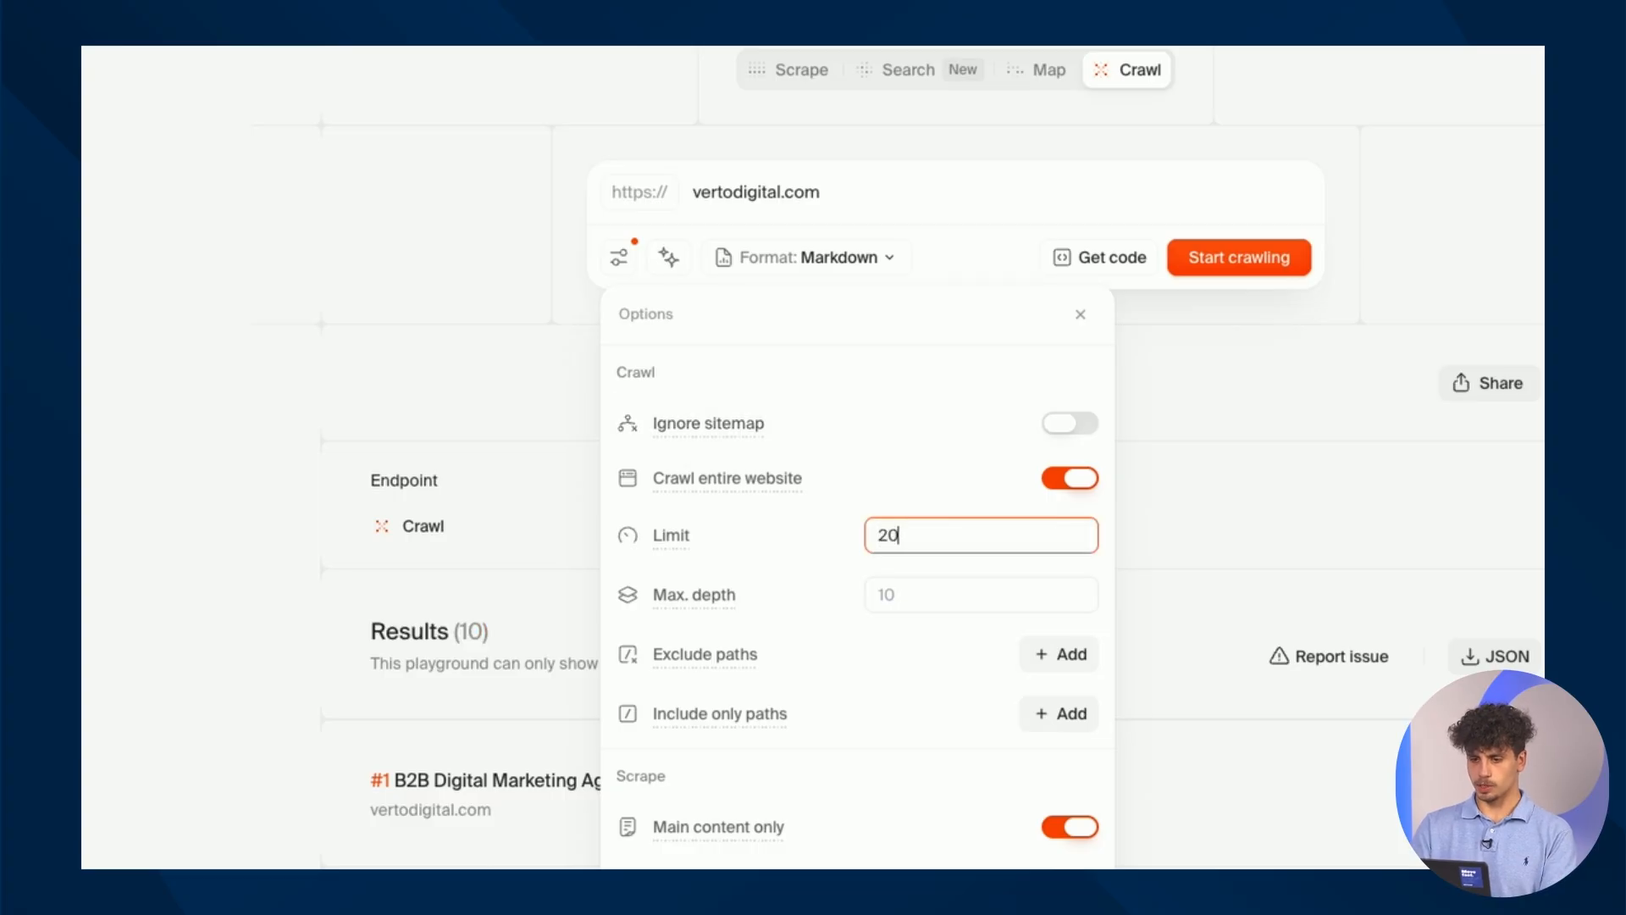
{"action": "left_click", "coordinate": [983, 635]}
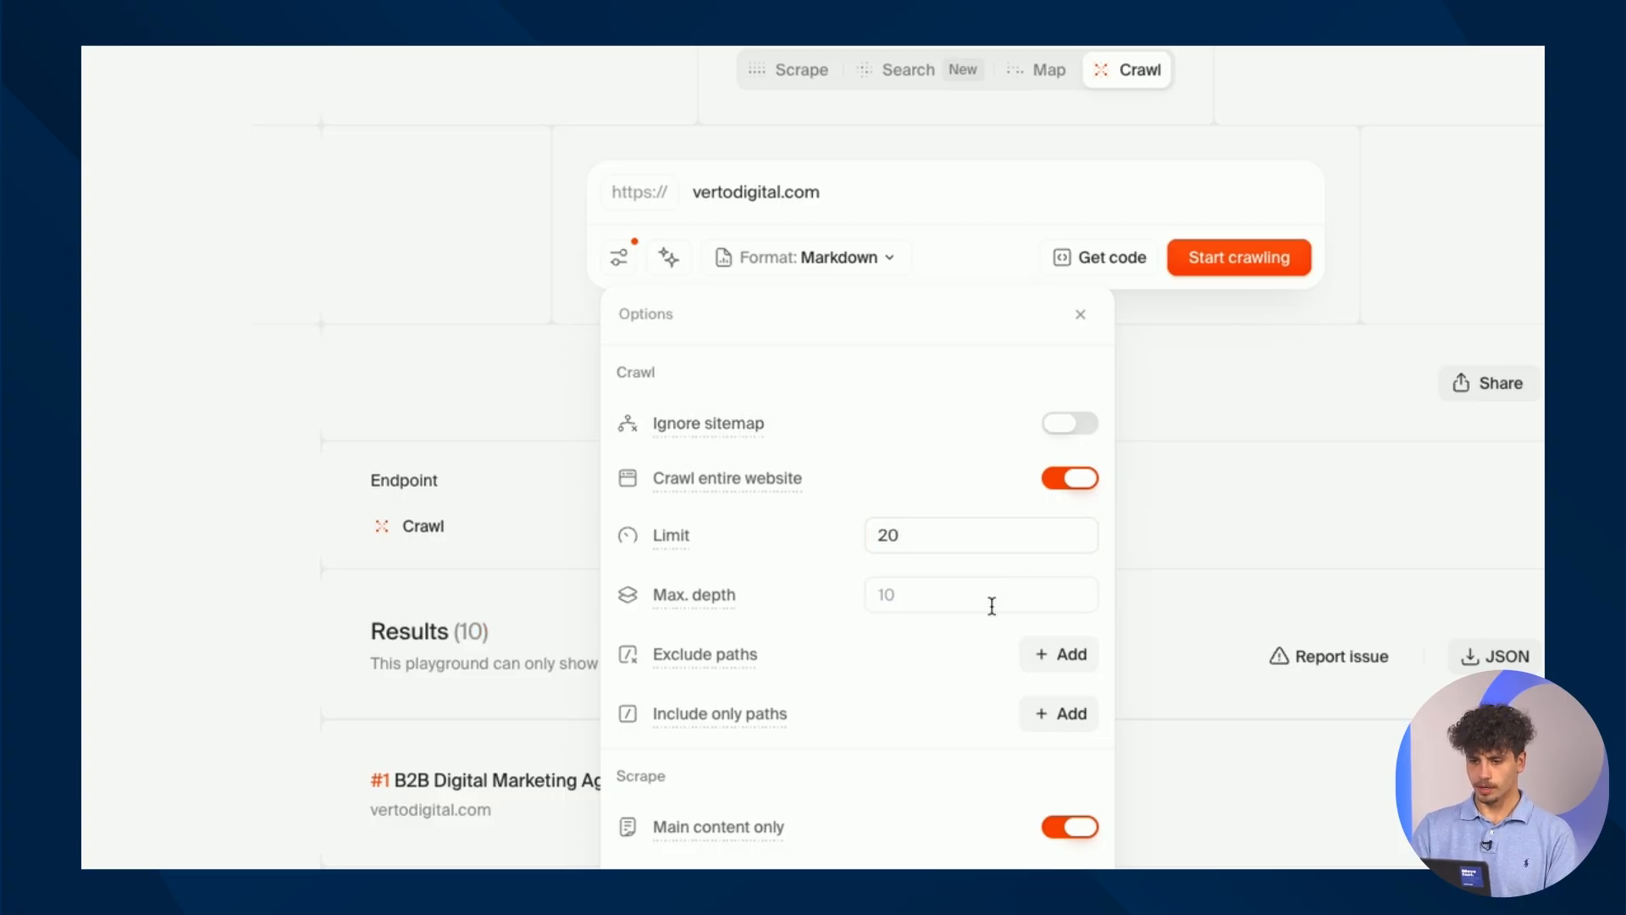
Confirm Markdown output format and start the new vertodigital.com crawl.
{"action": "scroll", "coordinate": [987, 756], "scroll_direction": "down", "scroll_amount": 2}
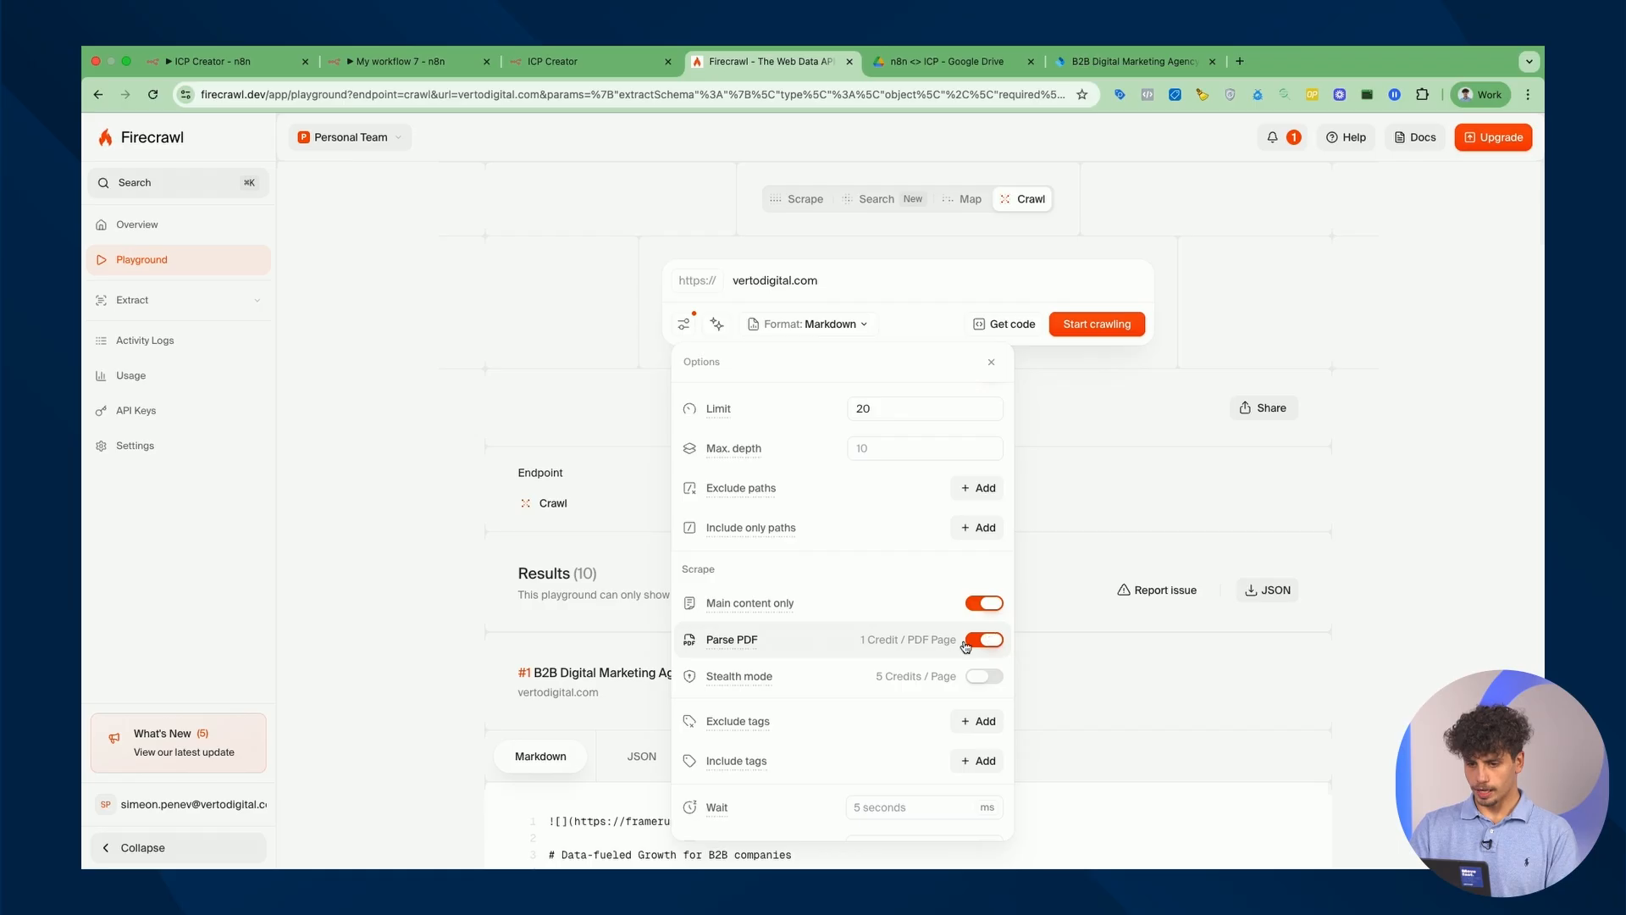
{"action": "scroll", "coordinate": [966, 644], "scroll_direction": "up", "scroll_amount": 1}
{"action": "scroll", "coordinate": [953, 665], "scroll_direction": "down", "scroll_amount": 3}
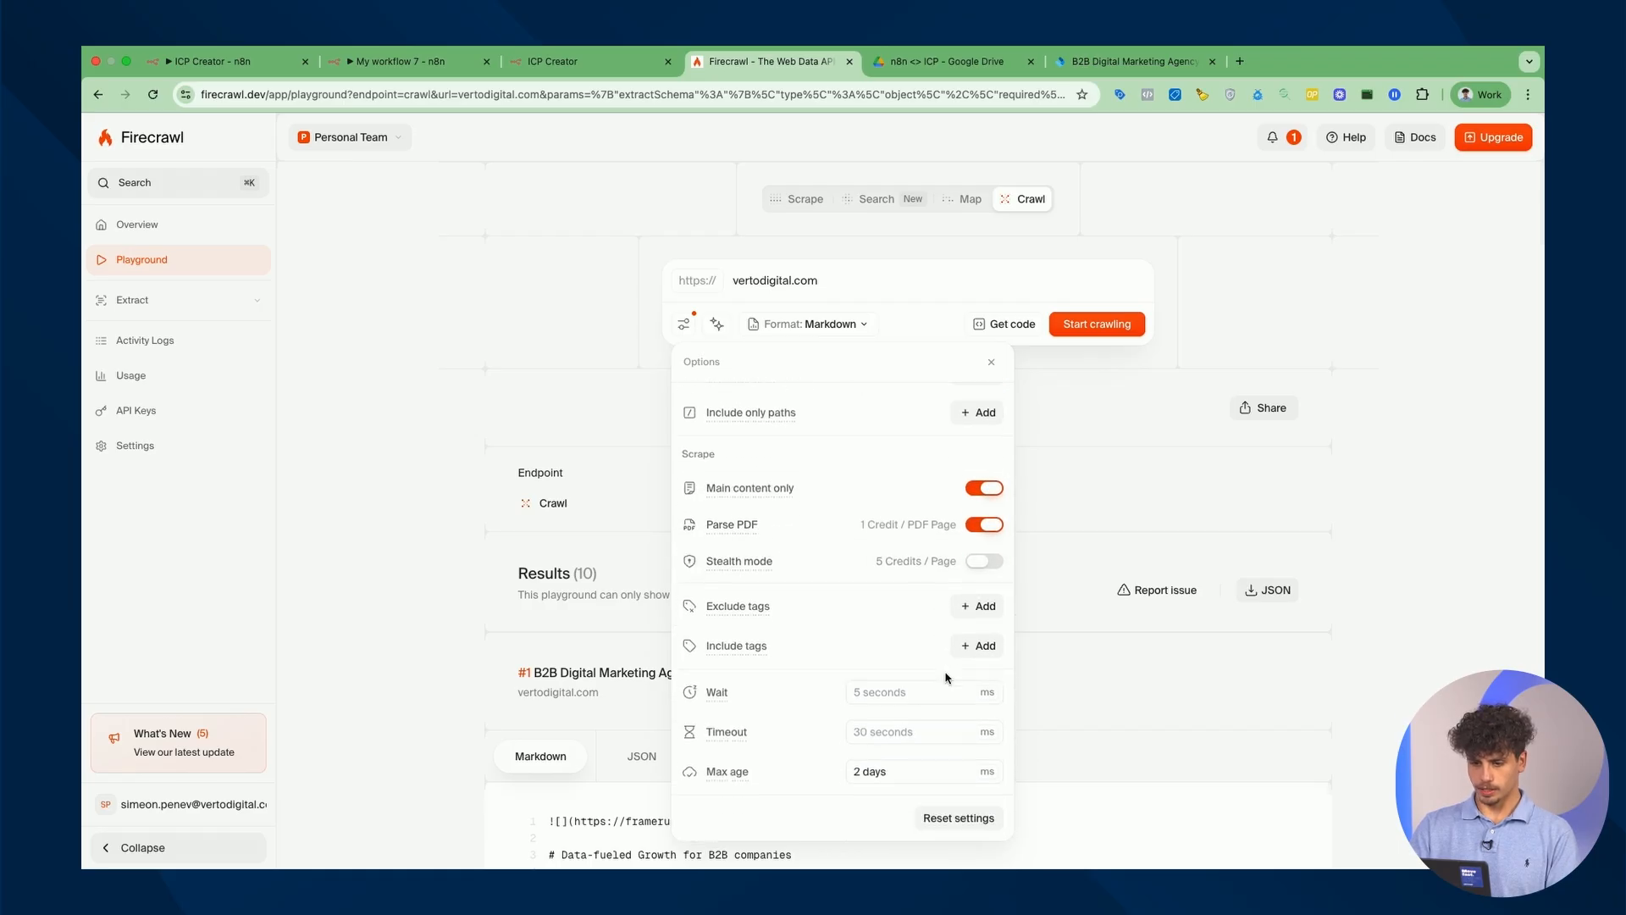
{"action": "scroll", "coordinate": [947, 677], "scroll_direction": "up", "scroll_amount": 3}
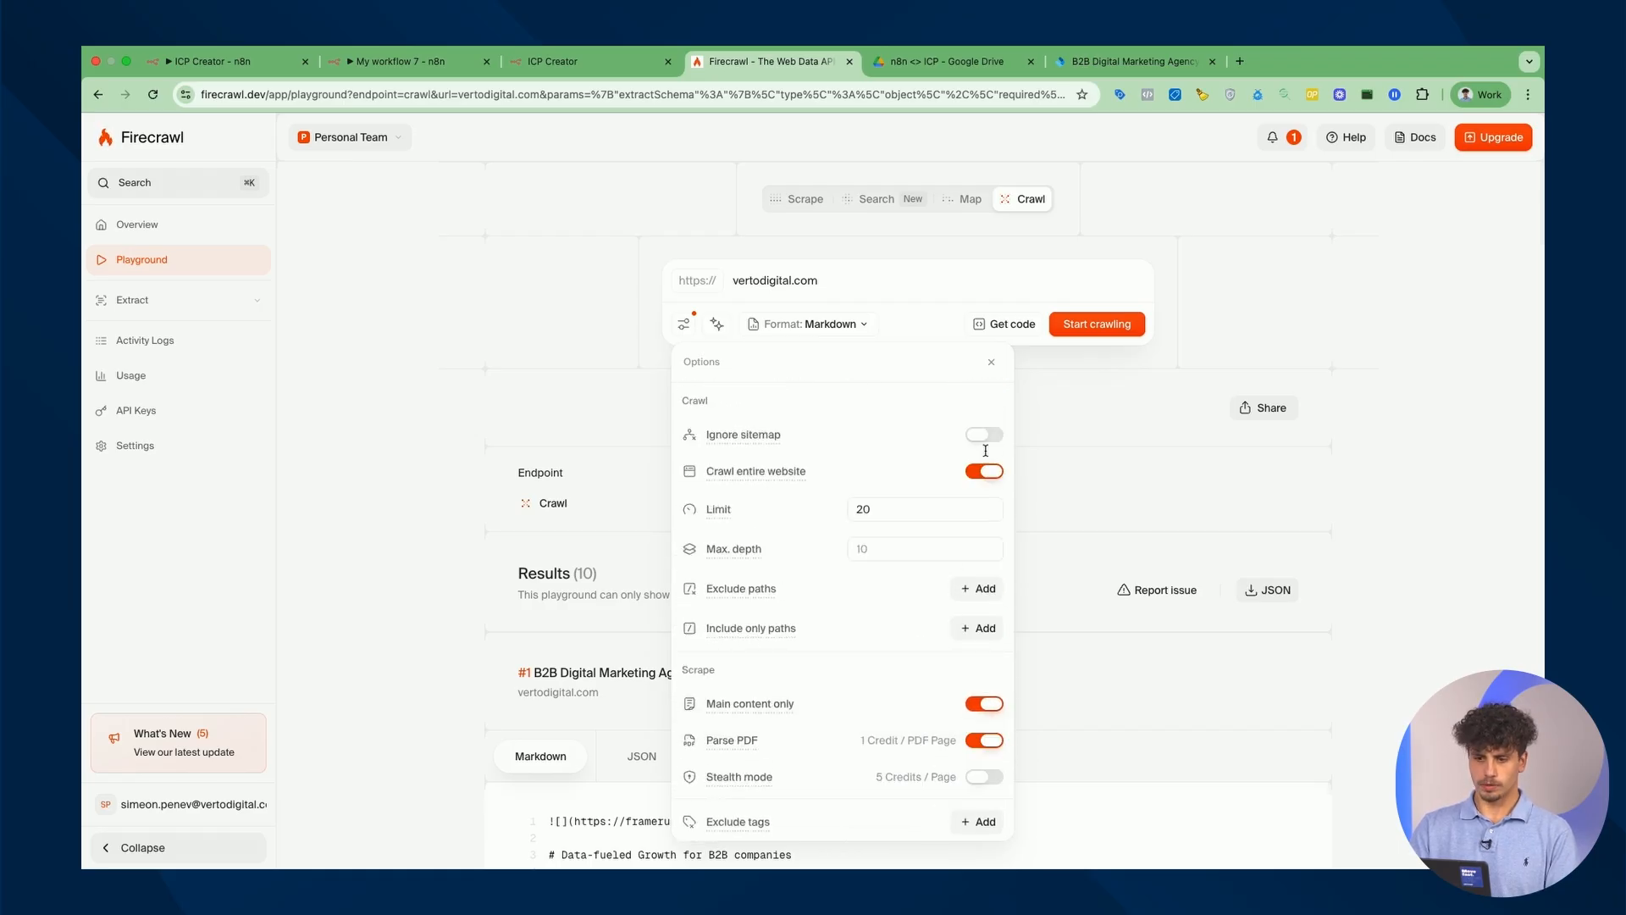
{"action": "left_click", "coordinate": [860, 328]}
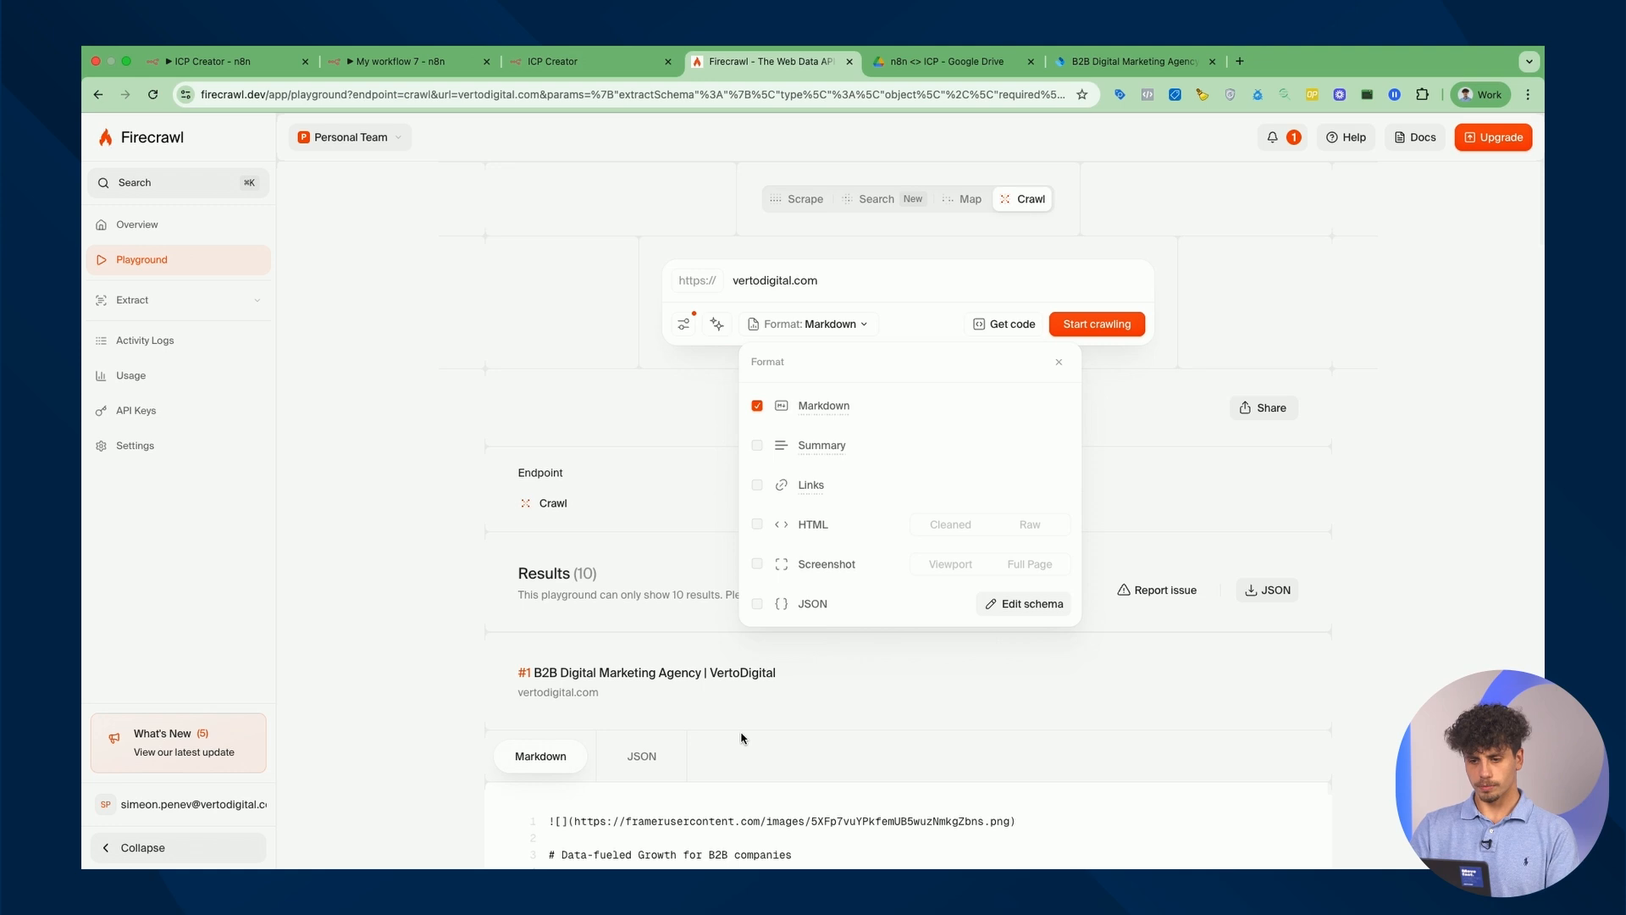
{"action": "left_click", "coordinate": [1122, 329]}
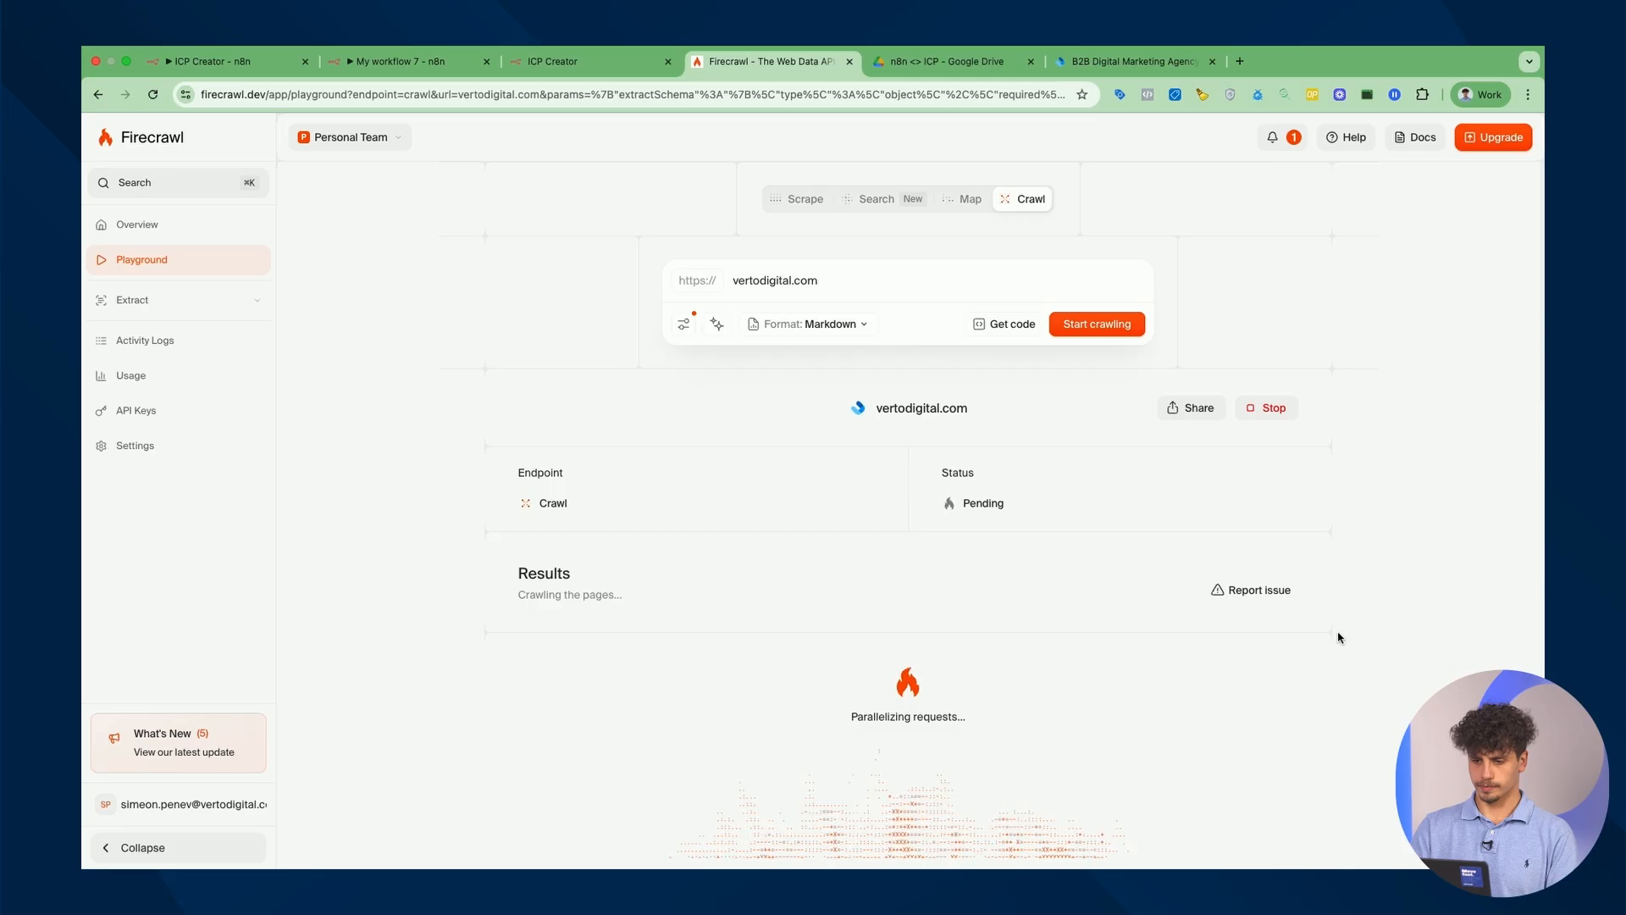
Confirm the Firecrawl crawl has finished with its 20 results.
{"action": "scroll", "coordinate": [1362, 454], "scroll_direction": "down", "scroll_amount": 3}
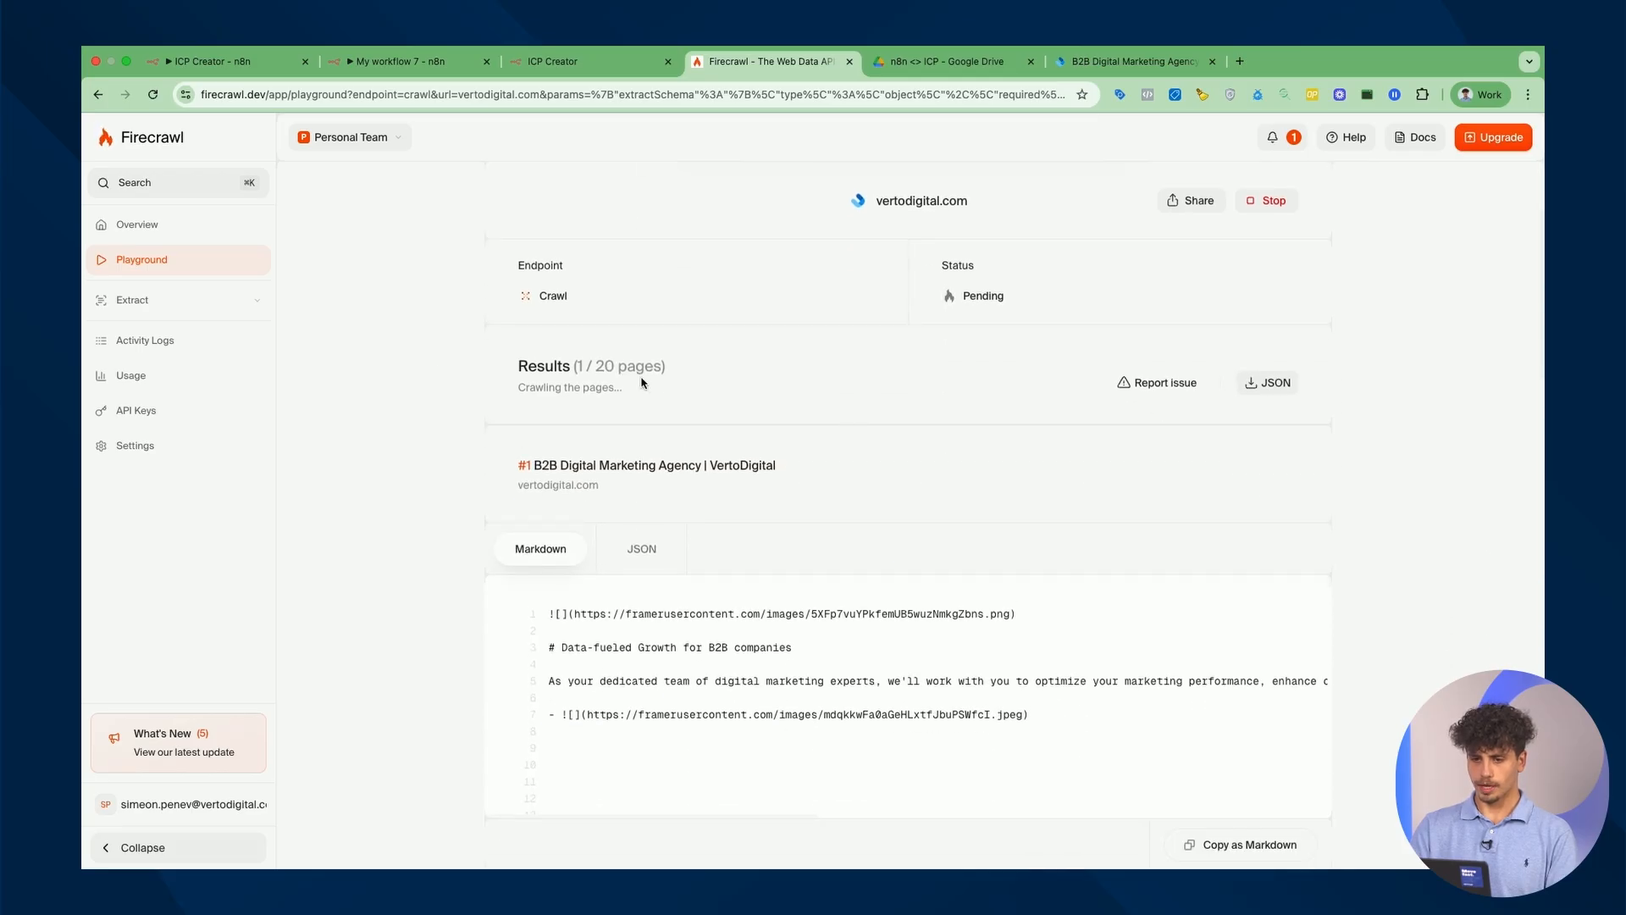
{"action": "triple_click", "coordinate": [597, 362]}
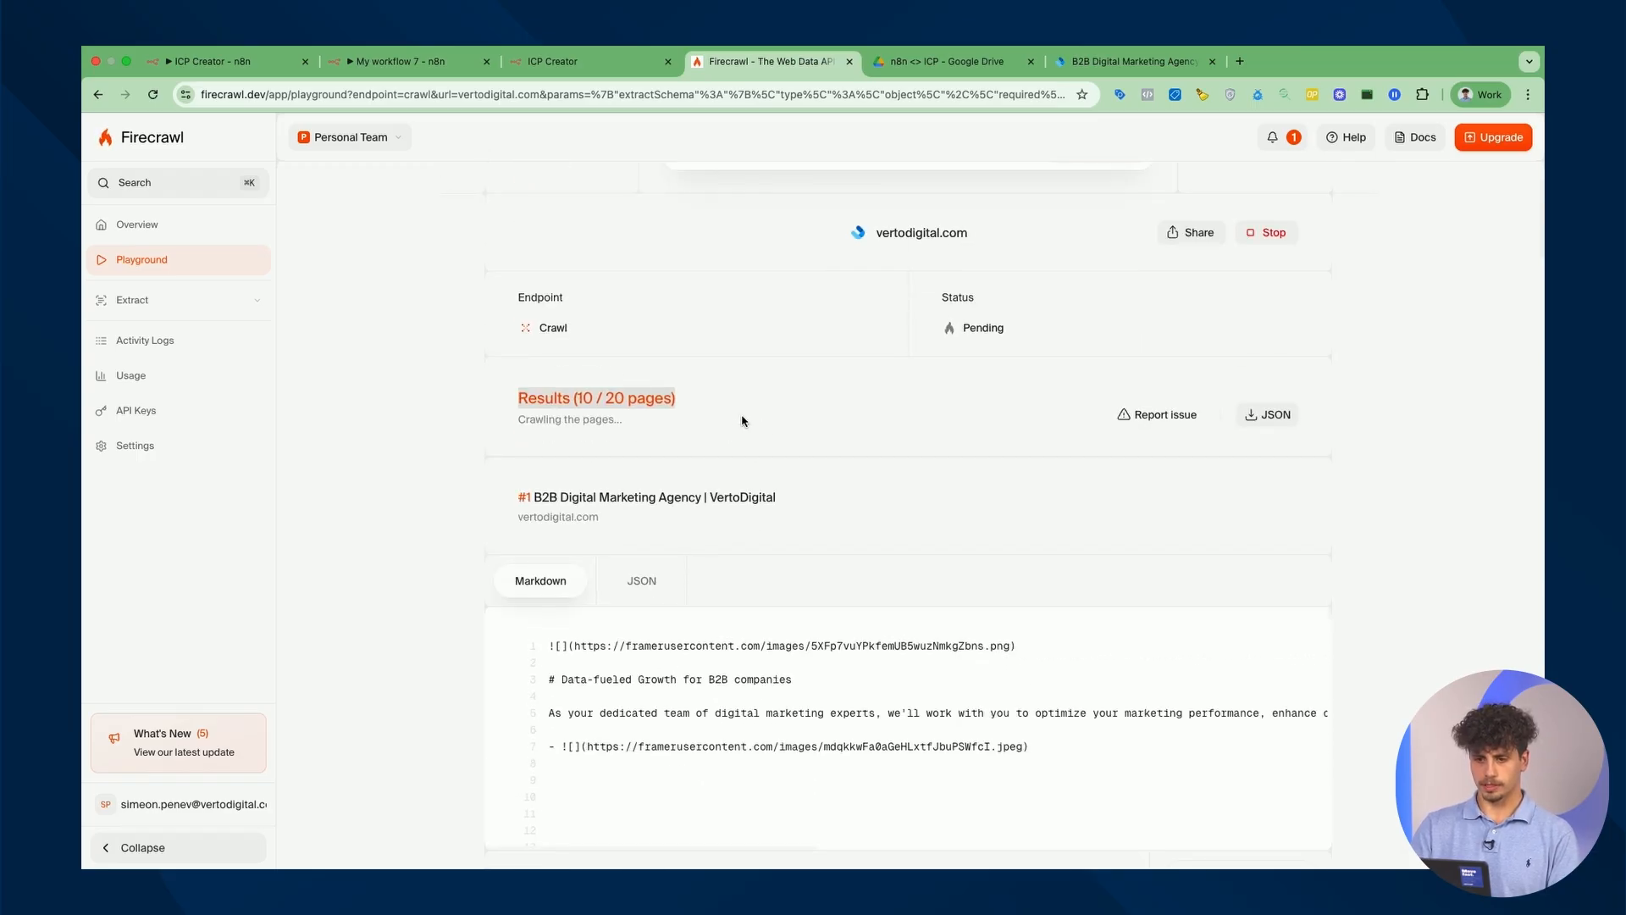
{"action": "scroll", "coordinate": [885, 541], "scroll_direction": "up", "scroll_amount": 3}
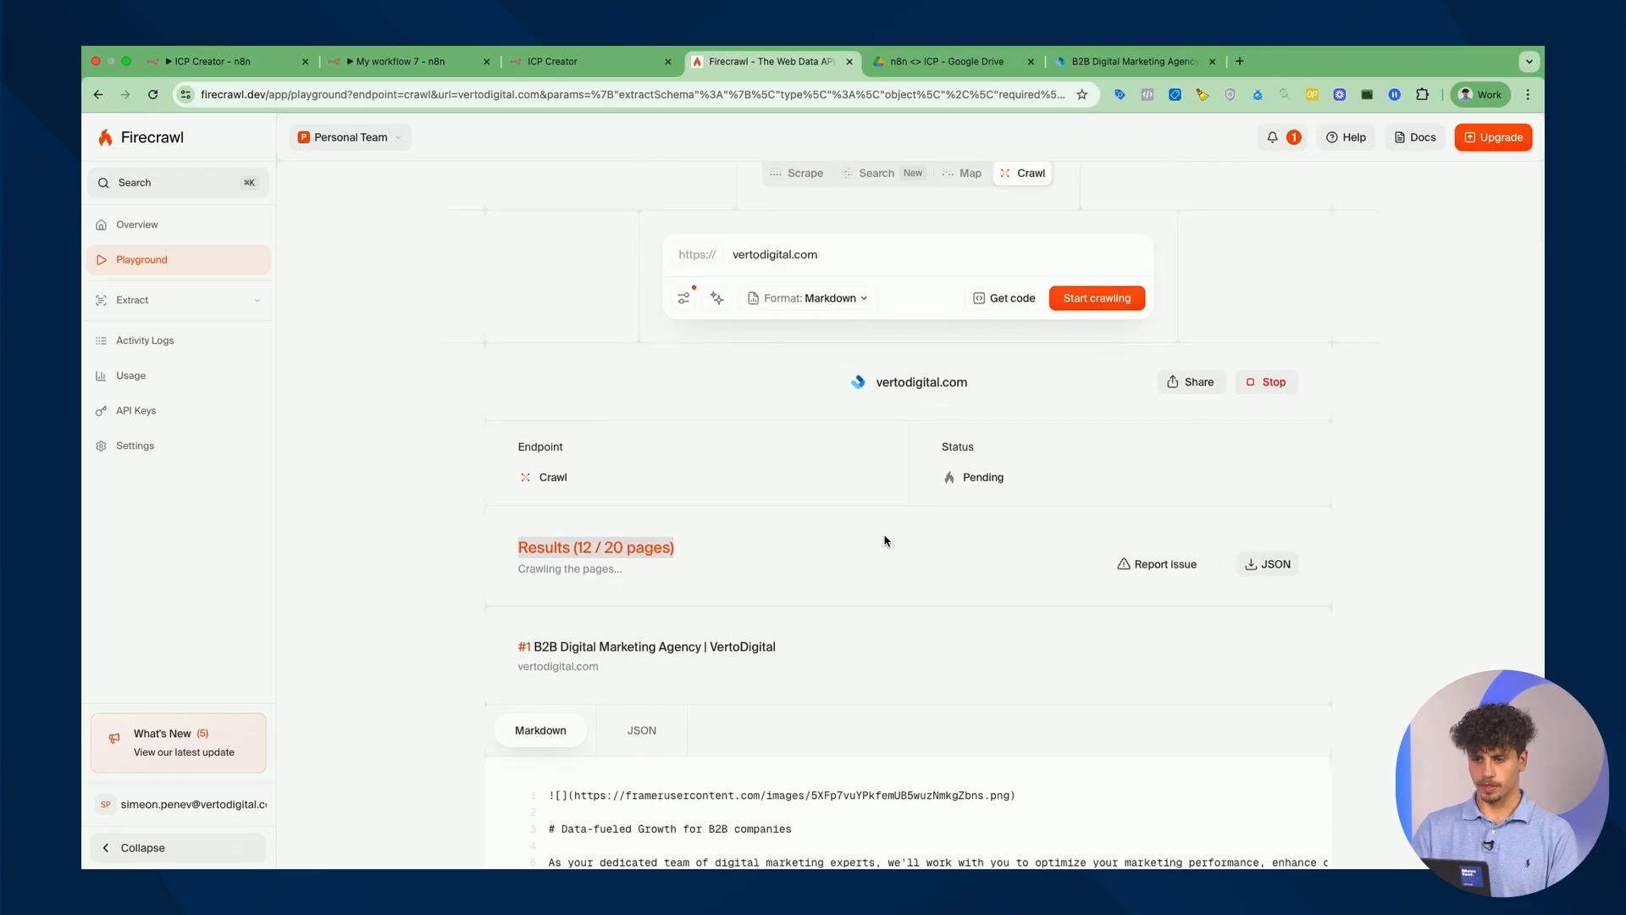
Copy the crawl request as a cURL snippet and return to the n8n workflow.
{"action": "left_click", "coordinate": [1005, 324]}
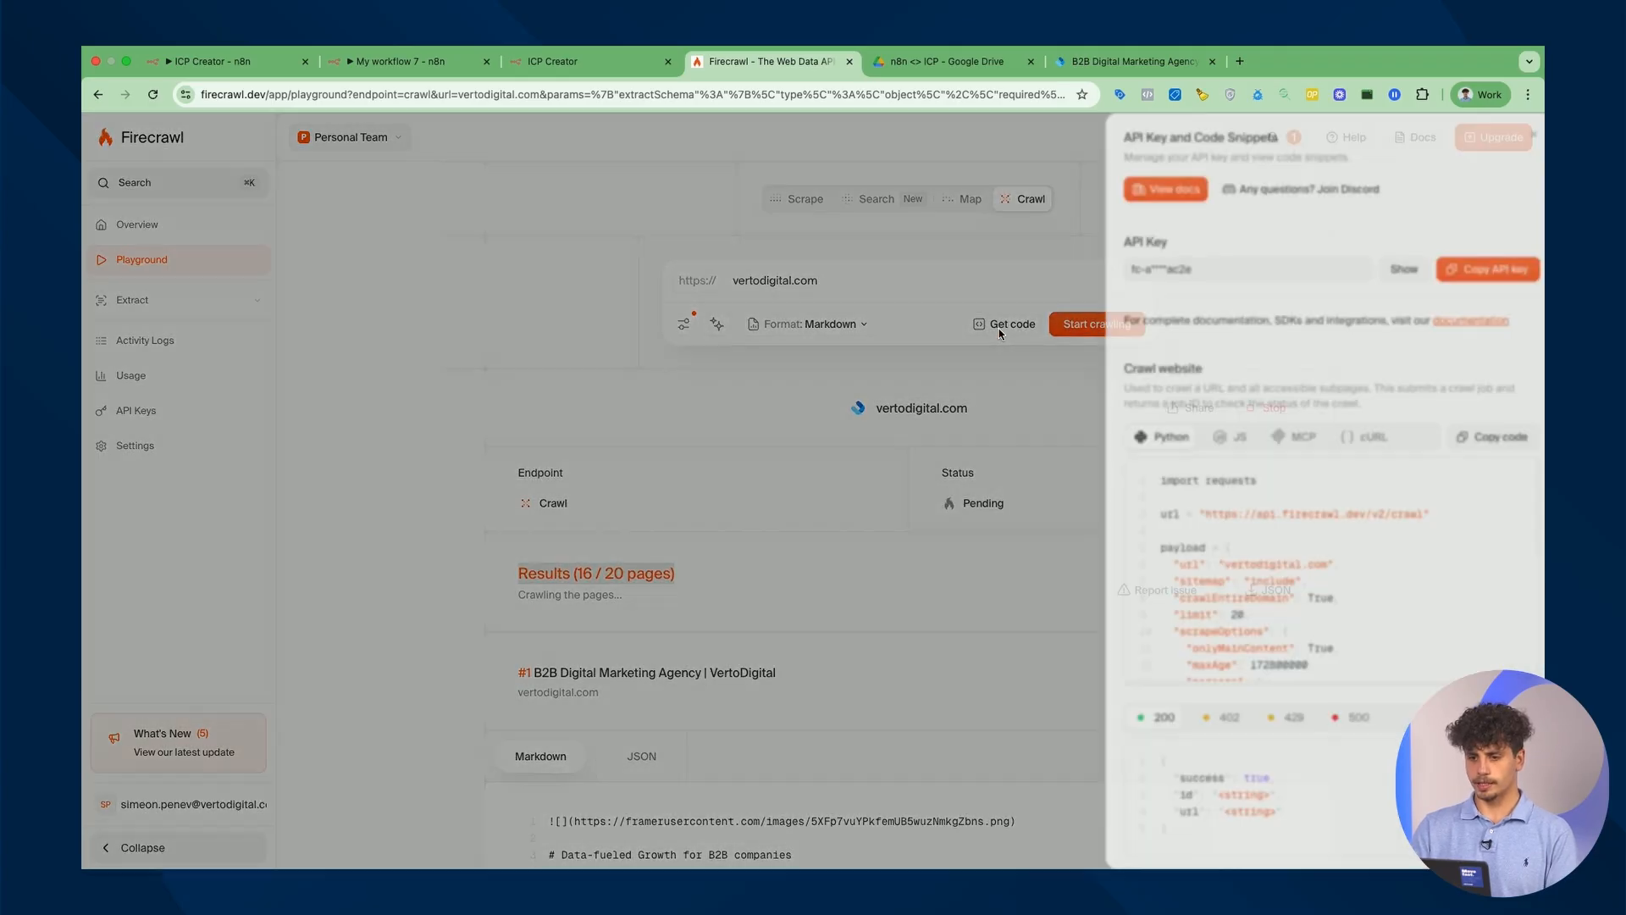
{"action": "left_click", "coordinate": [1348, 438]}
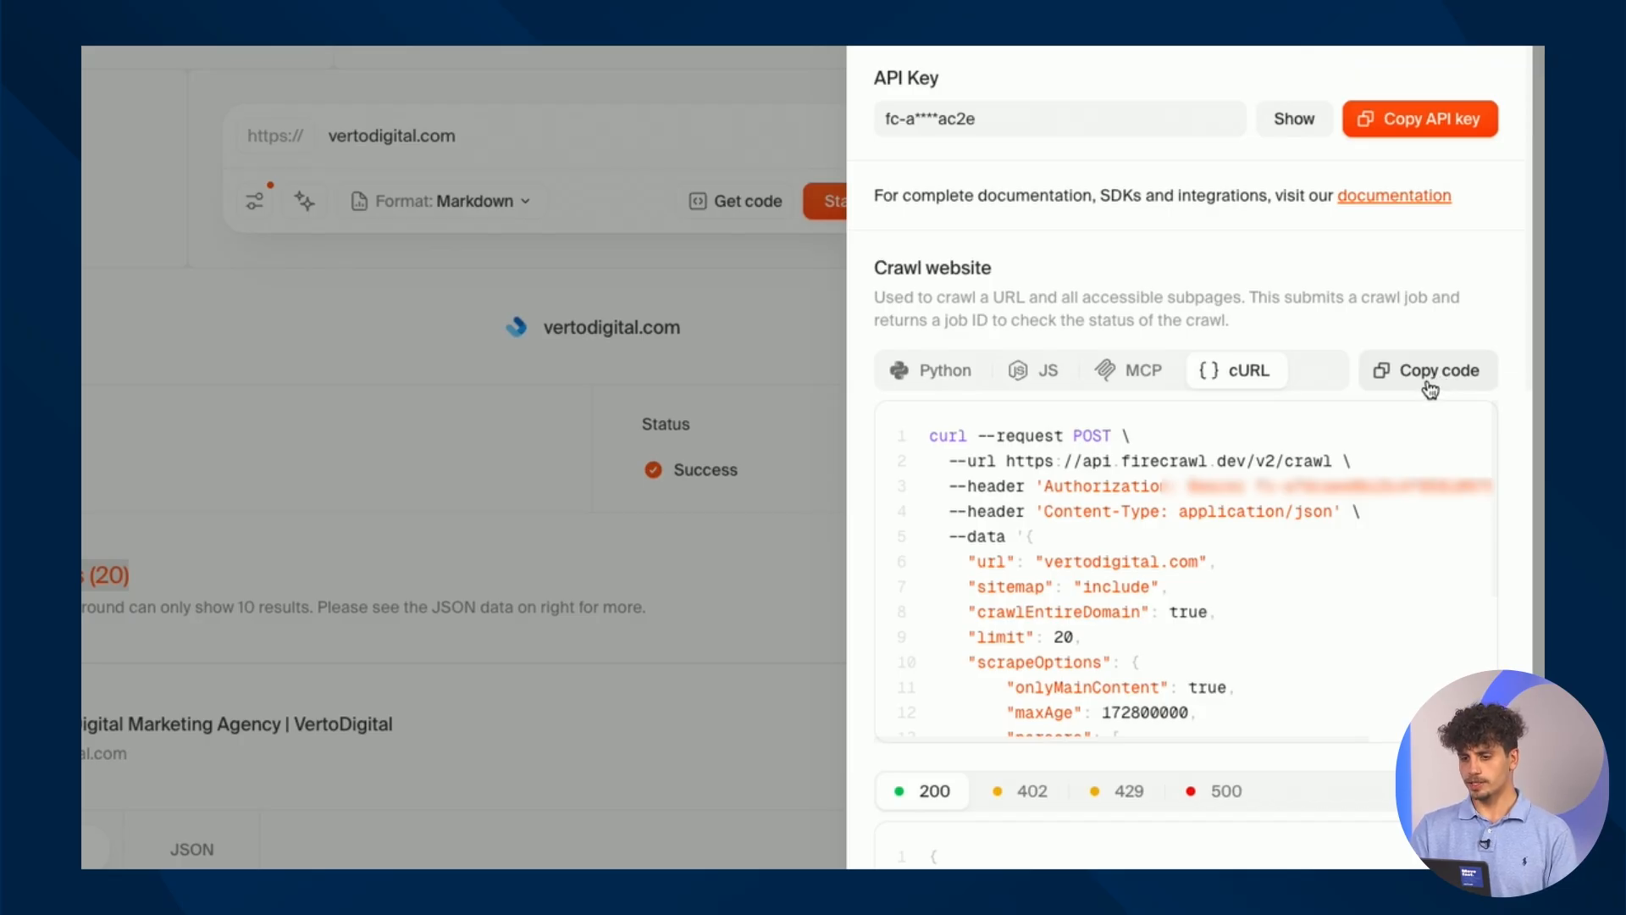
{"action": "left_click", "coordinate": [1430, 390]}
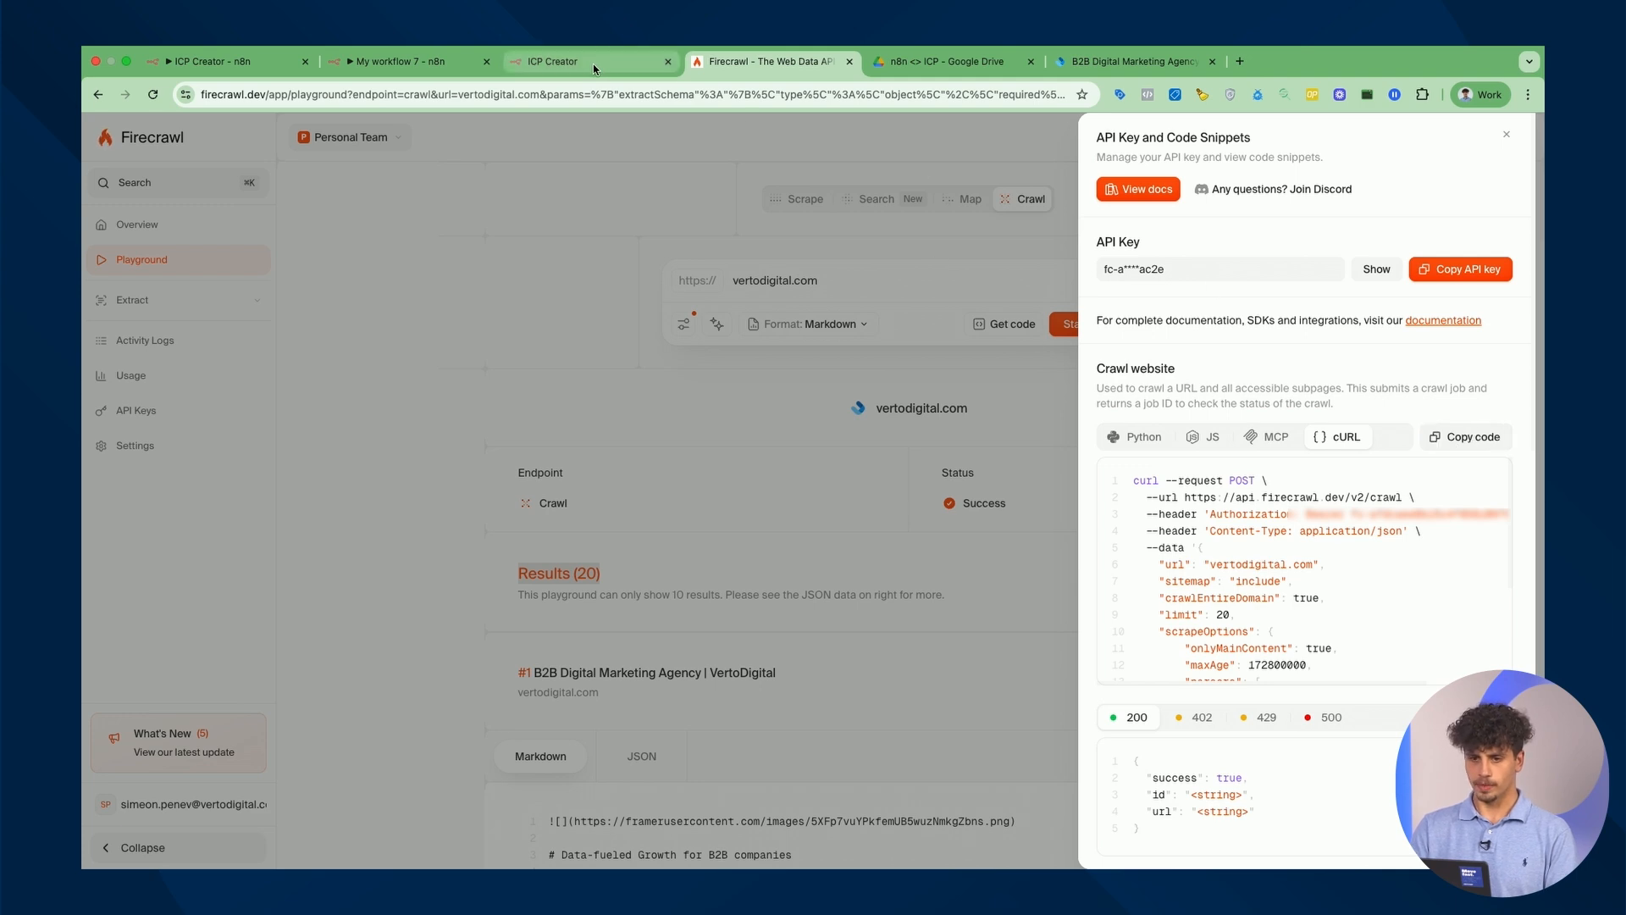
{"action": "left_click", "coordinate": [415, 64]}
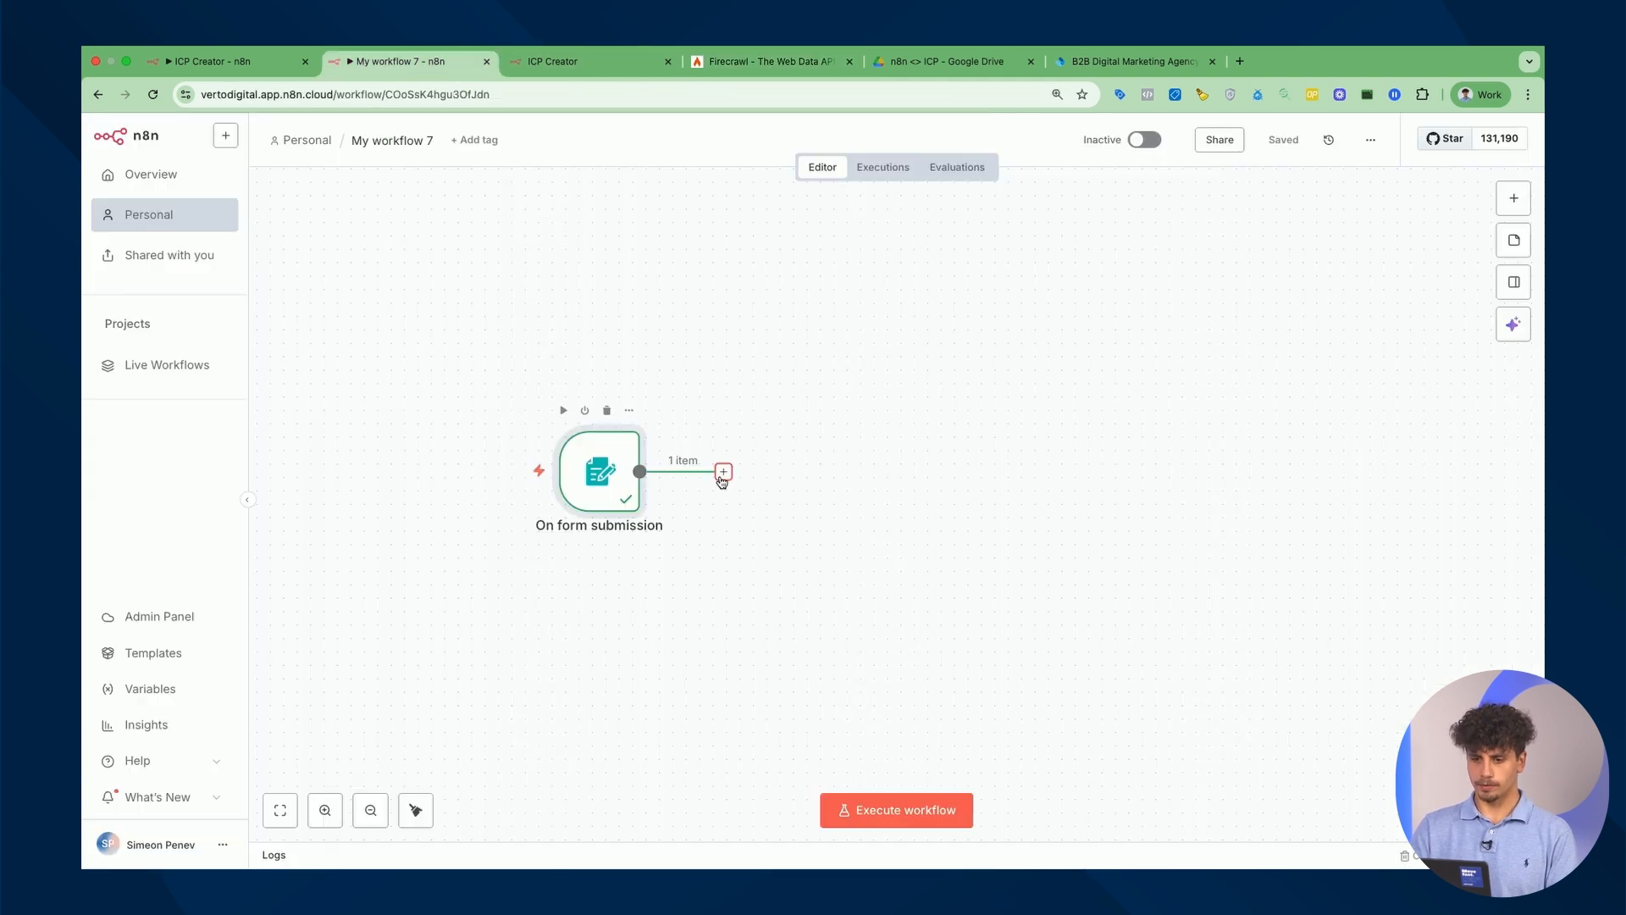
Add an HTTP Request node after the form trigger, importing the copied Firecrawl cURL command.
{"action": "left_click", "coordinate": [723, 472]}
{"action": "type", "text": "http"}
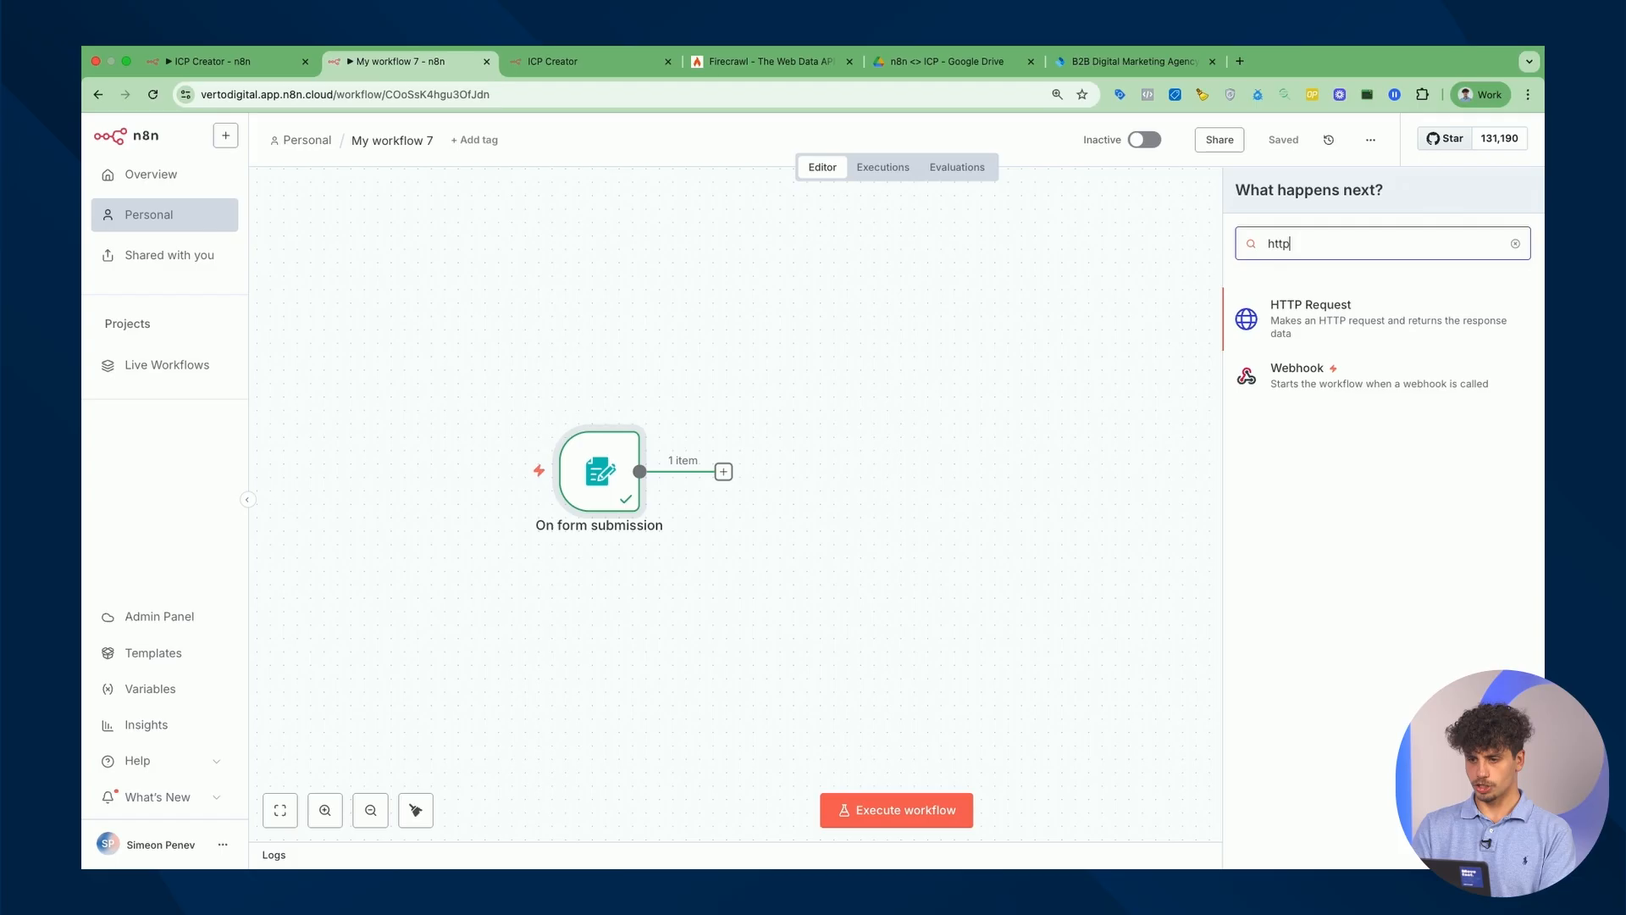
{"action": "left_click", "coordinate": [1392, 323]}
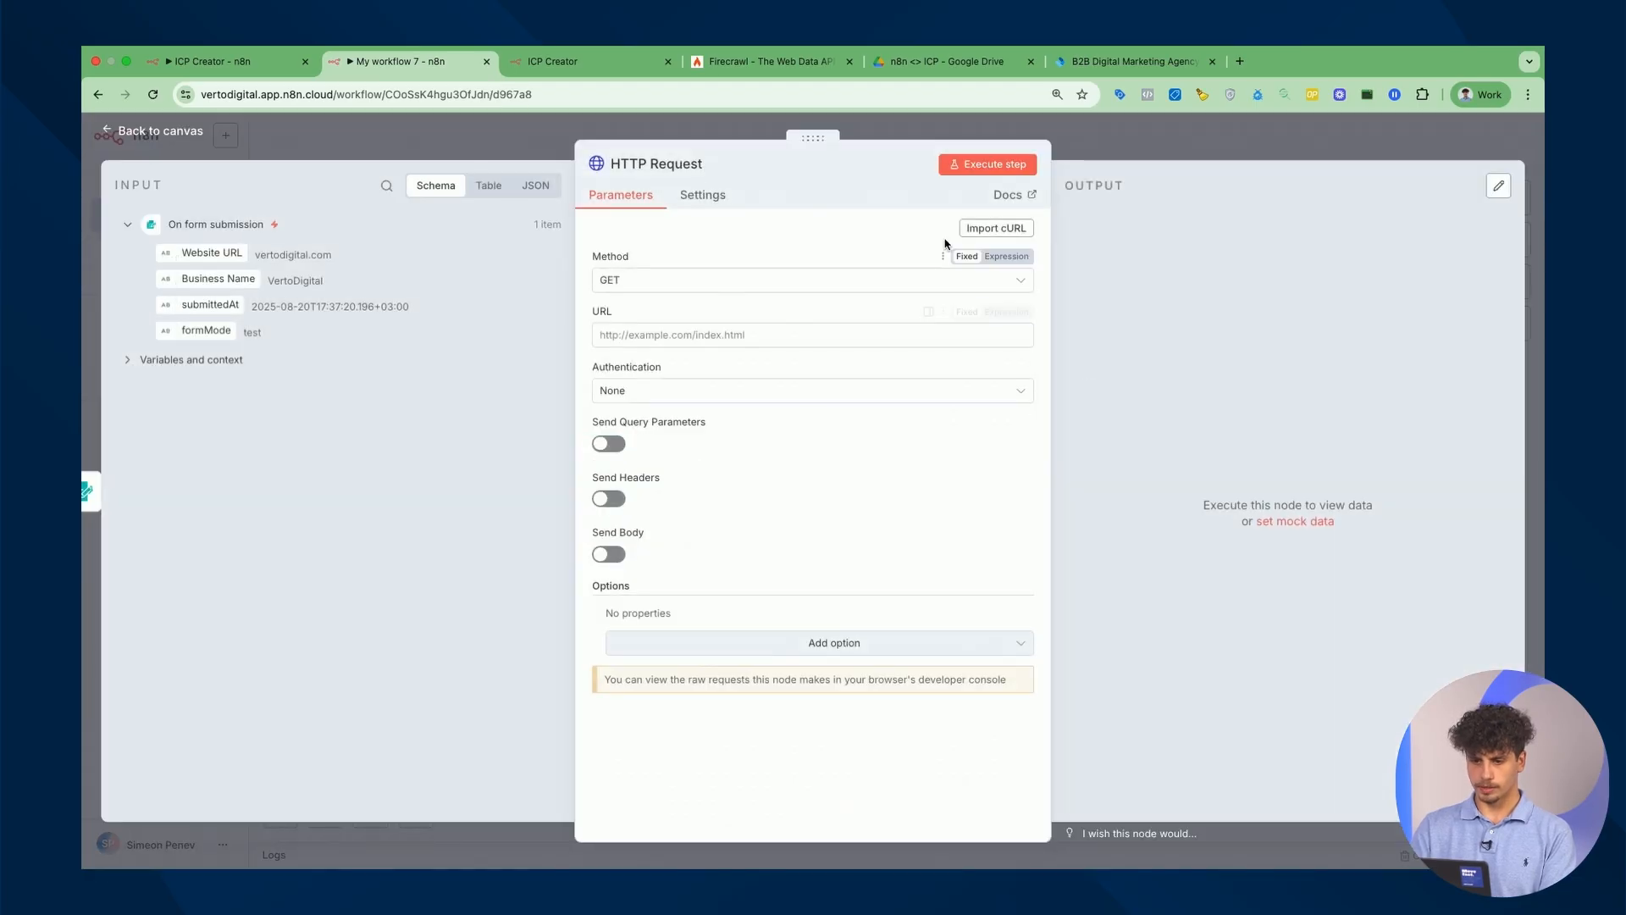
{"action": "left_click", "coordinate": [974, 228]}
{"action": "key", "text": "ctrl+v"}
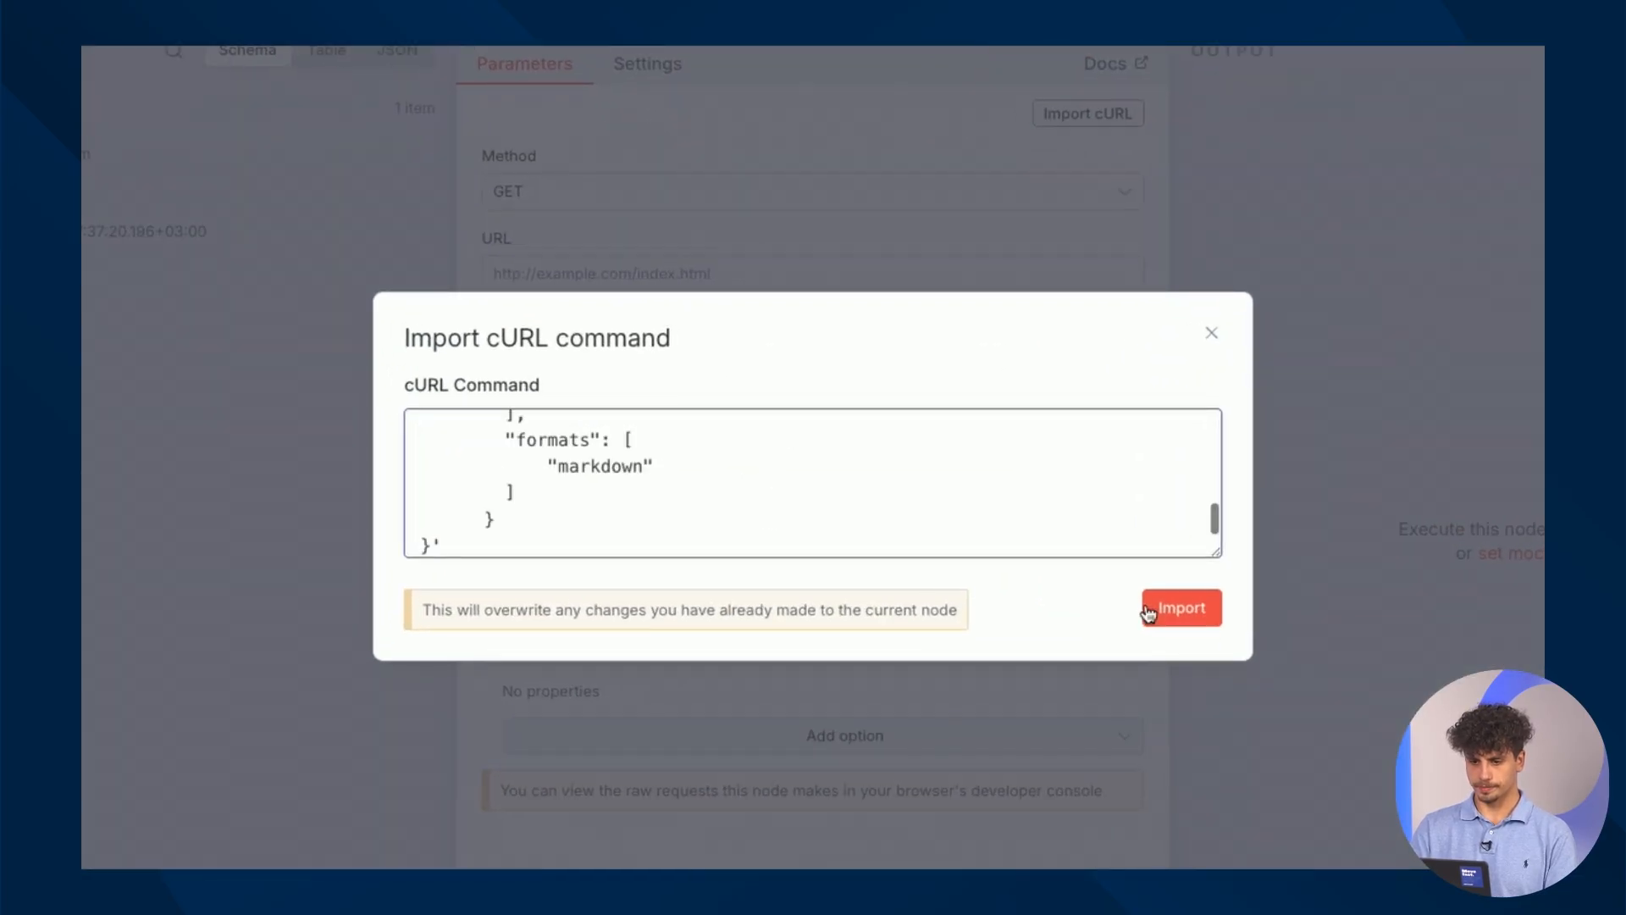
{"action": "left_click", "coordinate": [1180, 608]}
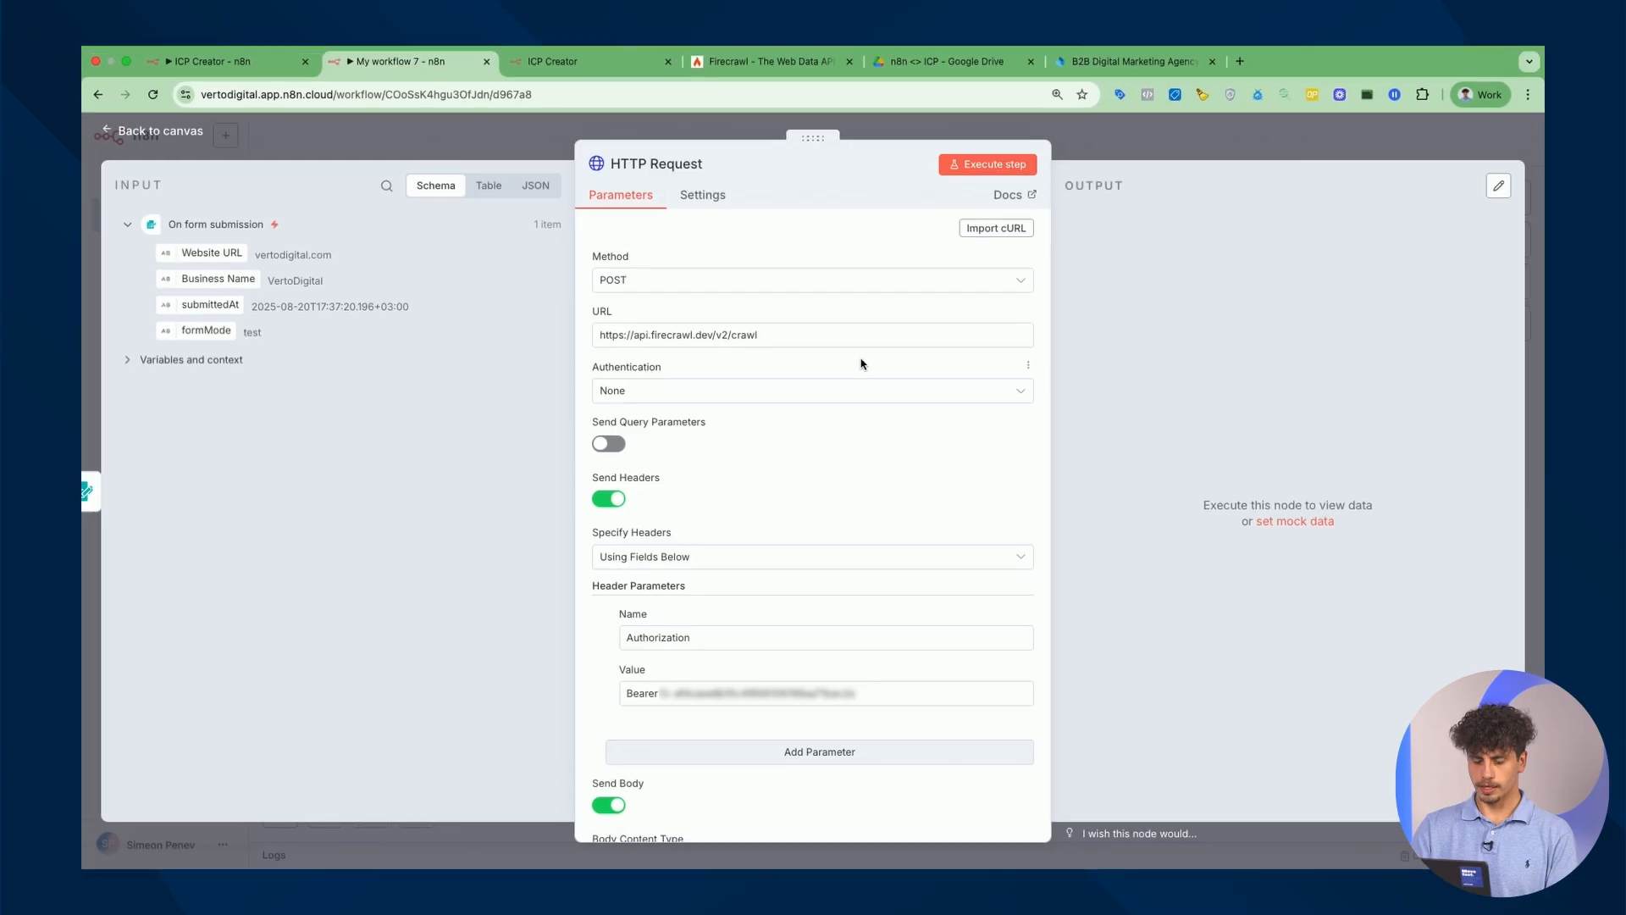
Delete the hard-coded vertodigital.com domain from the JSON body's url.
{"action": "scroll", "coordinate": [872, 347], "scroll_direction": "down", "scroll_amount": 4}
{"action": "scroll", "coordinate": [872, 460], "scroll_direction": "down", "scroll_amount": 7}
{"action": "scroll", "coordinate": [816, 569], "scroll_direction": "down", "scroll_amount": 2}
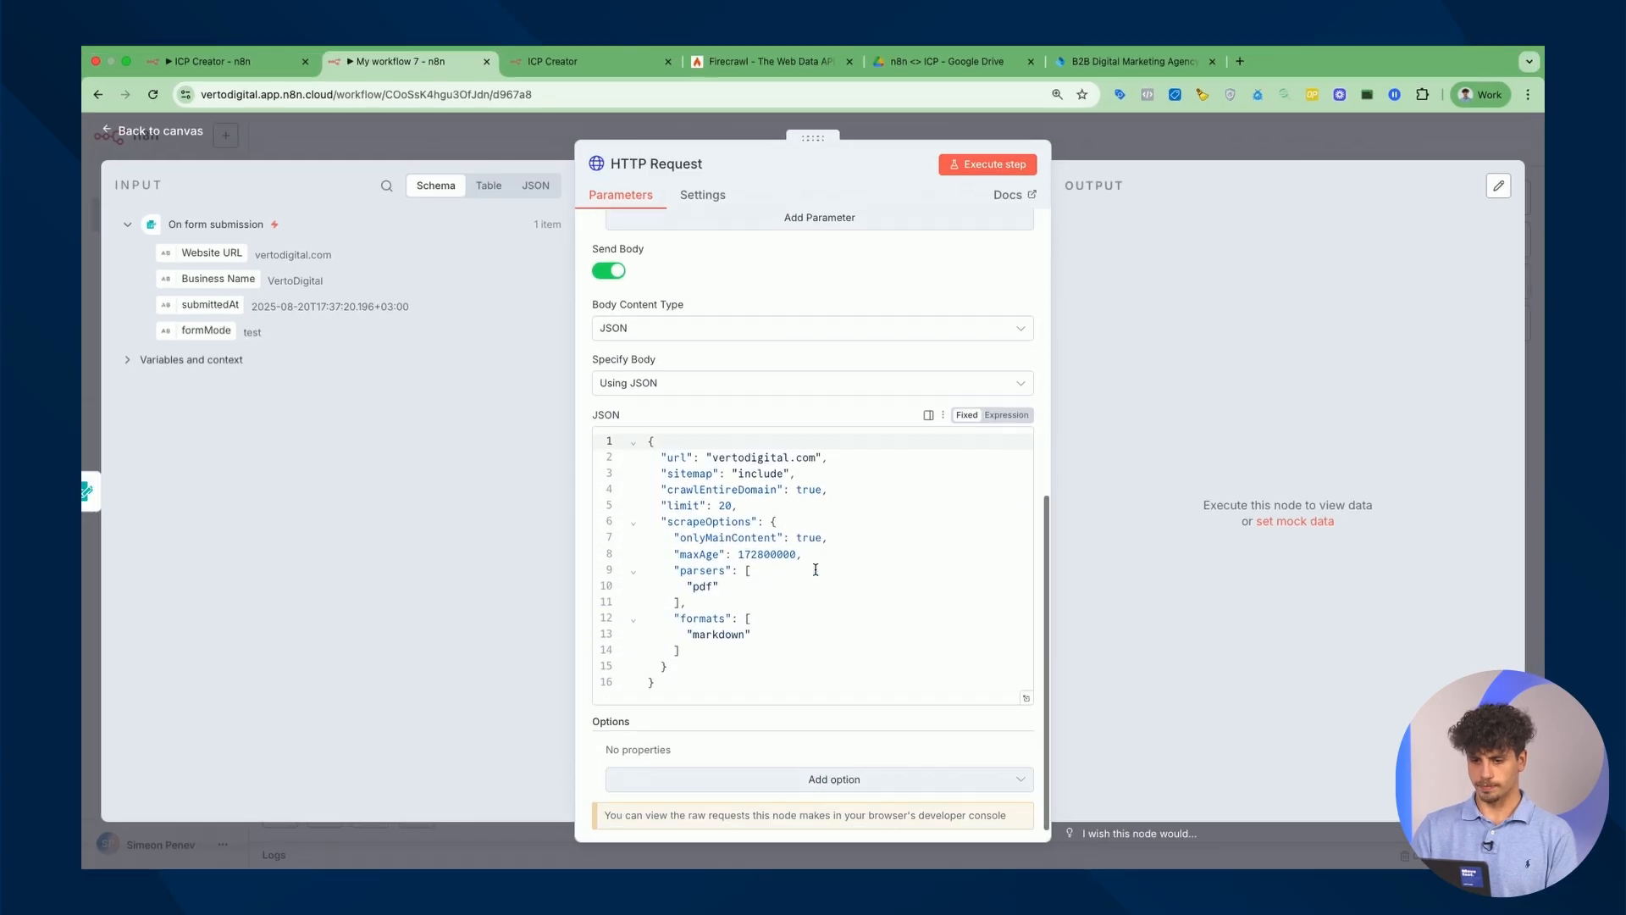
{"action": "double_click", "coordinate": [761, 442]}
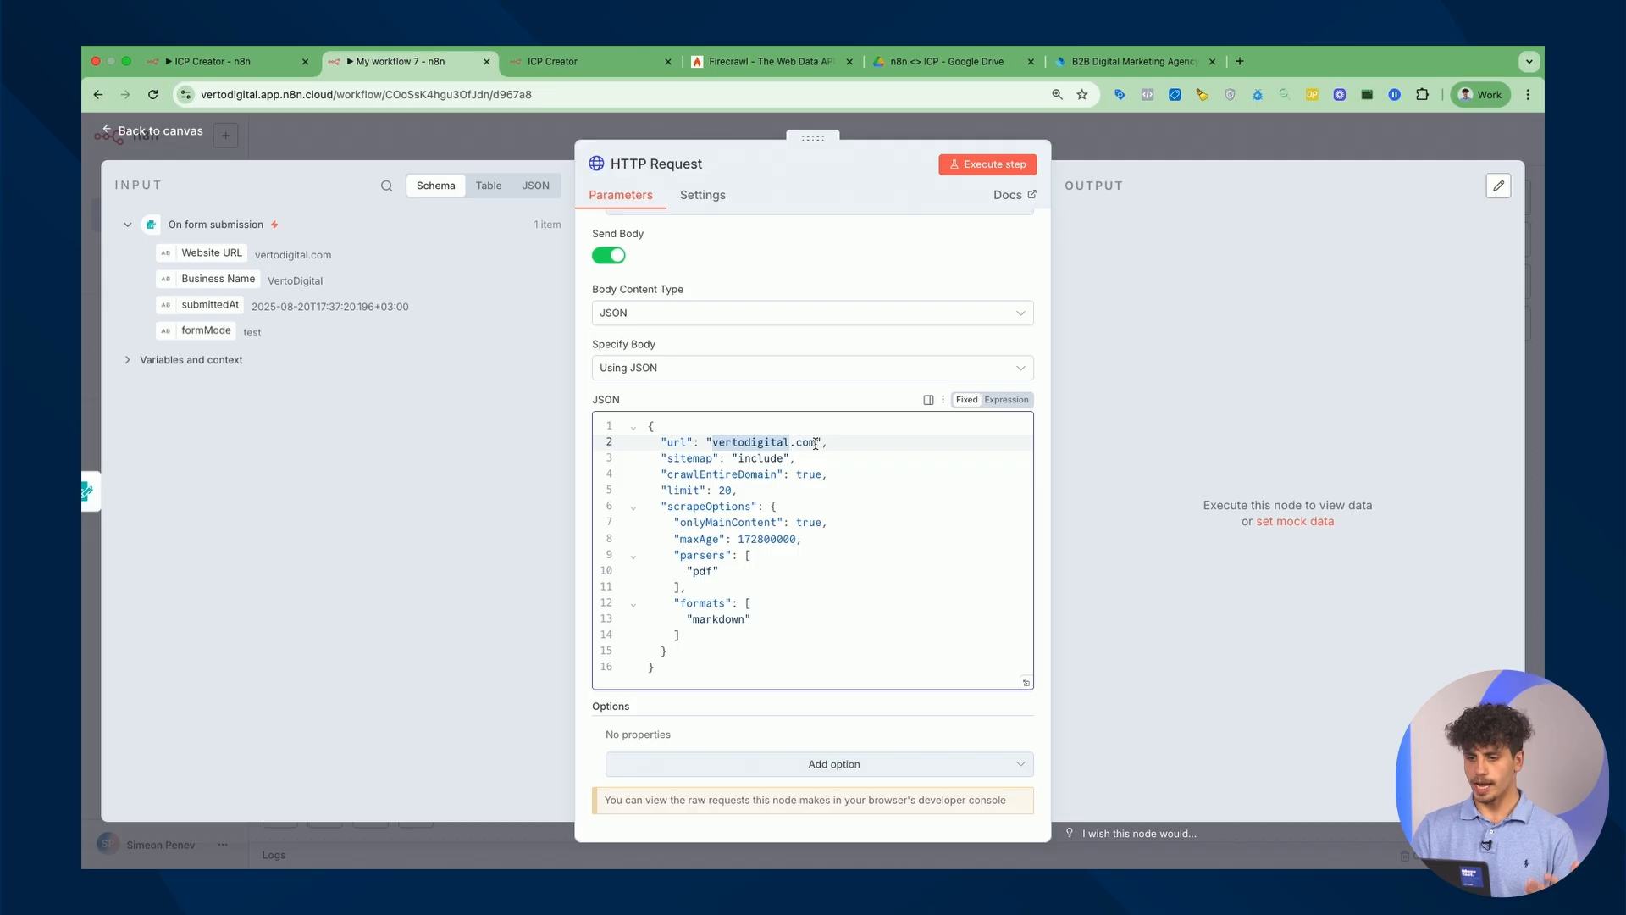
{"action": "left_click_drag", "start_coordinate": [815, 443], "coordinate": [713, 443]}
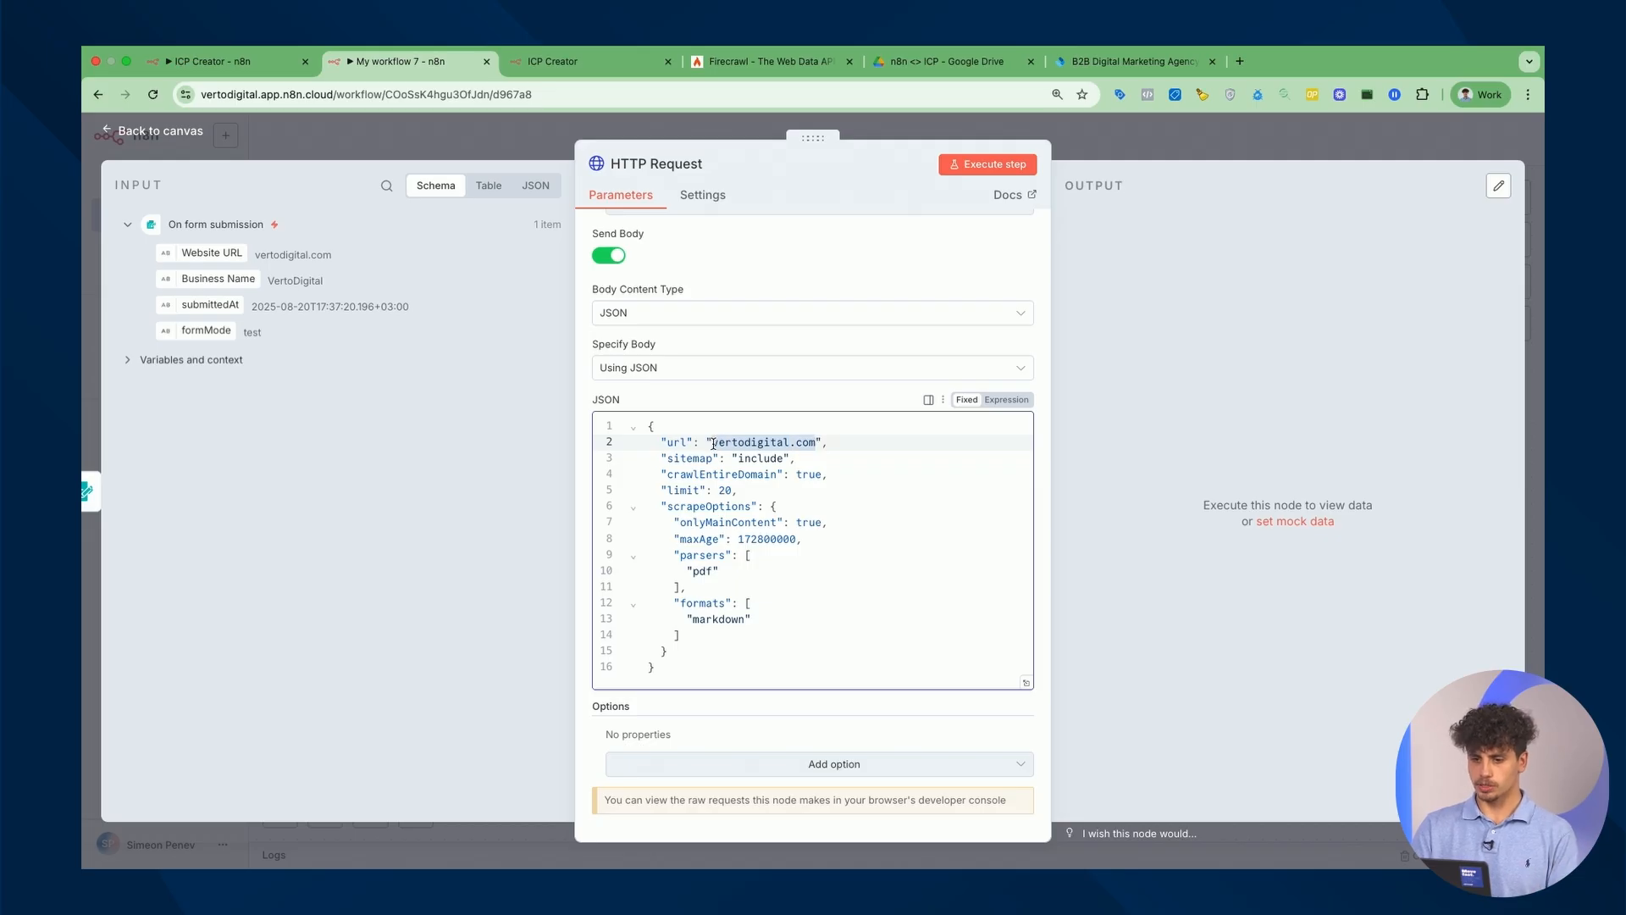
{"action": "key", "text": "BackSpace"}
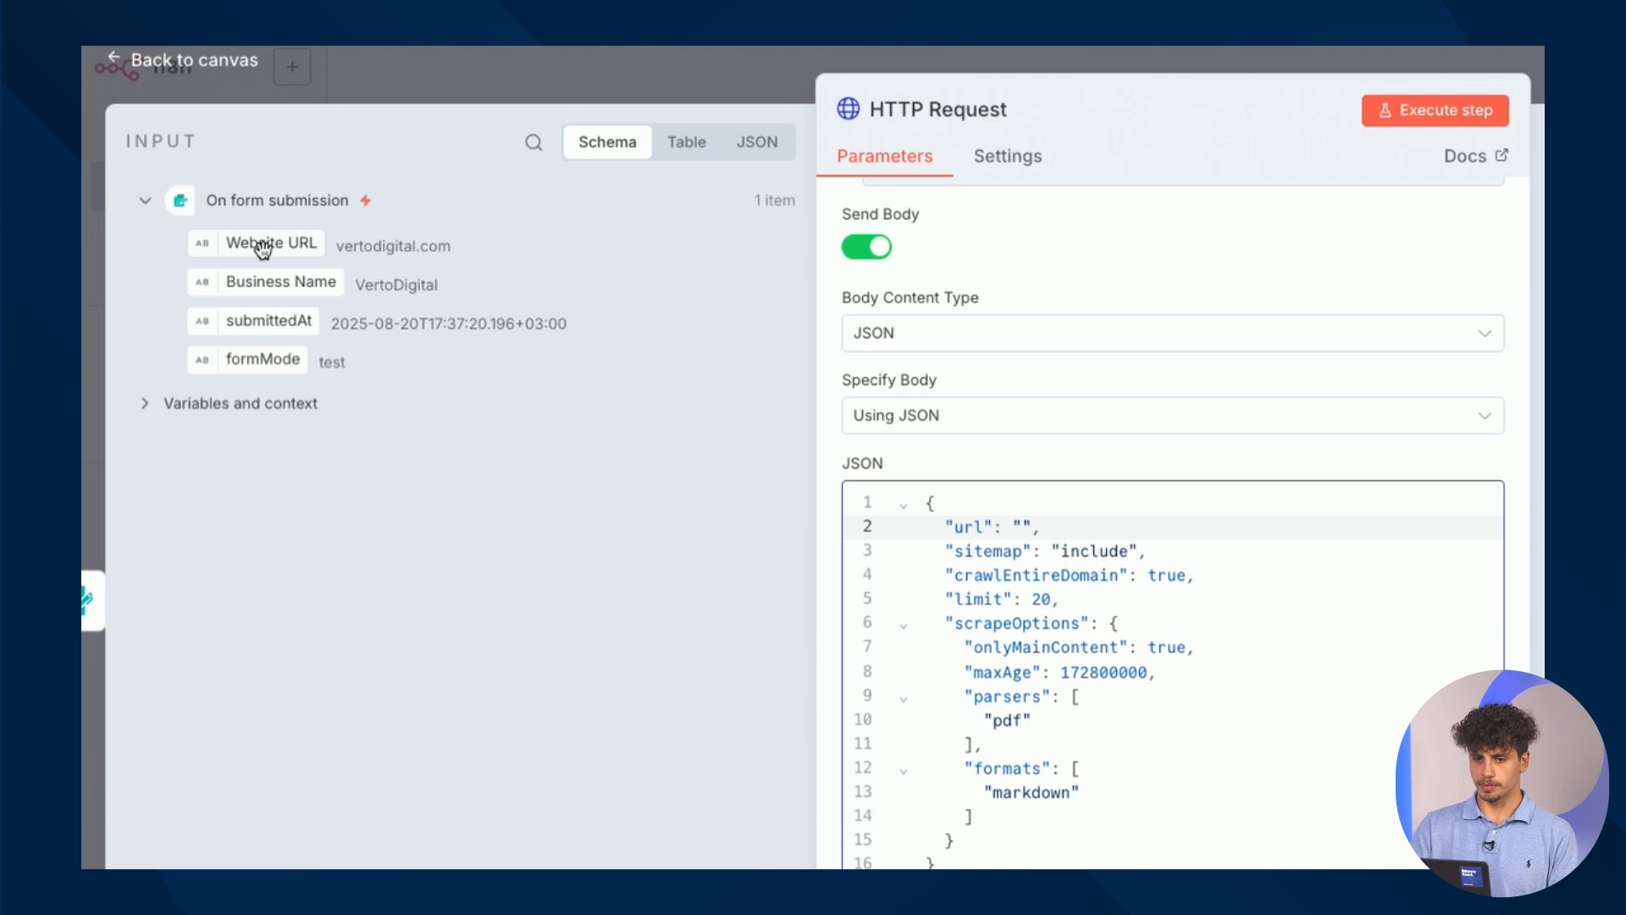
Set the body's url value to the form's Website URL expression.
{"action": "left_click_drag", "start_coordinate": [263, 247], "coordinate": [1024, 532]}
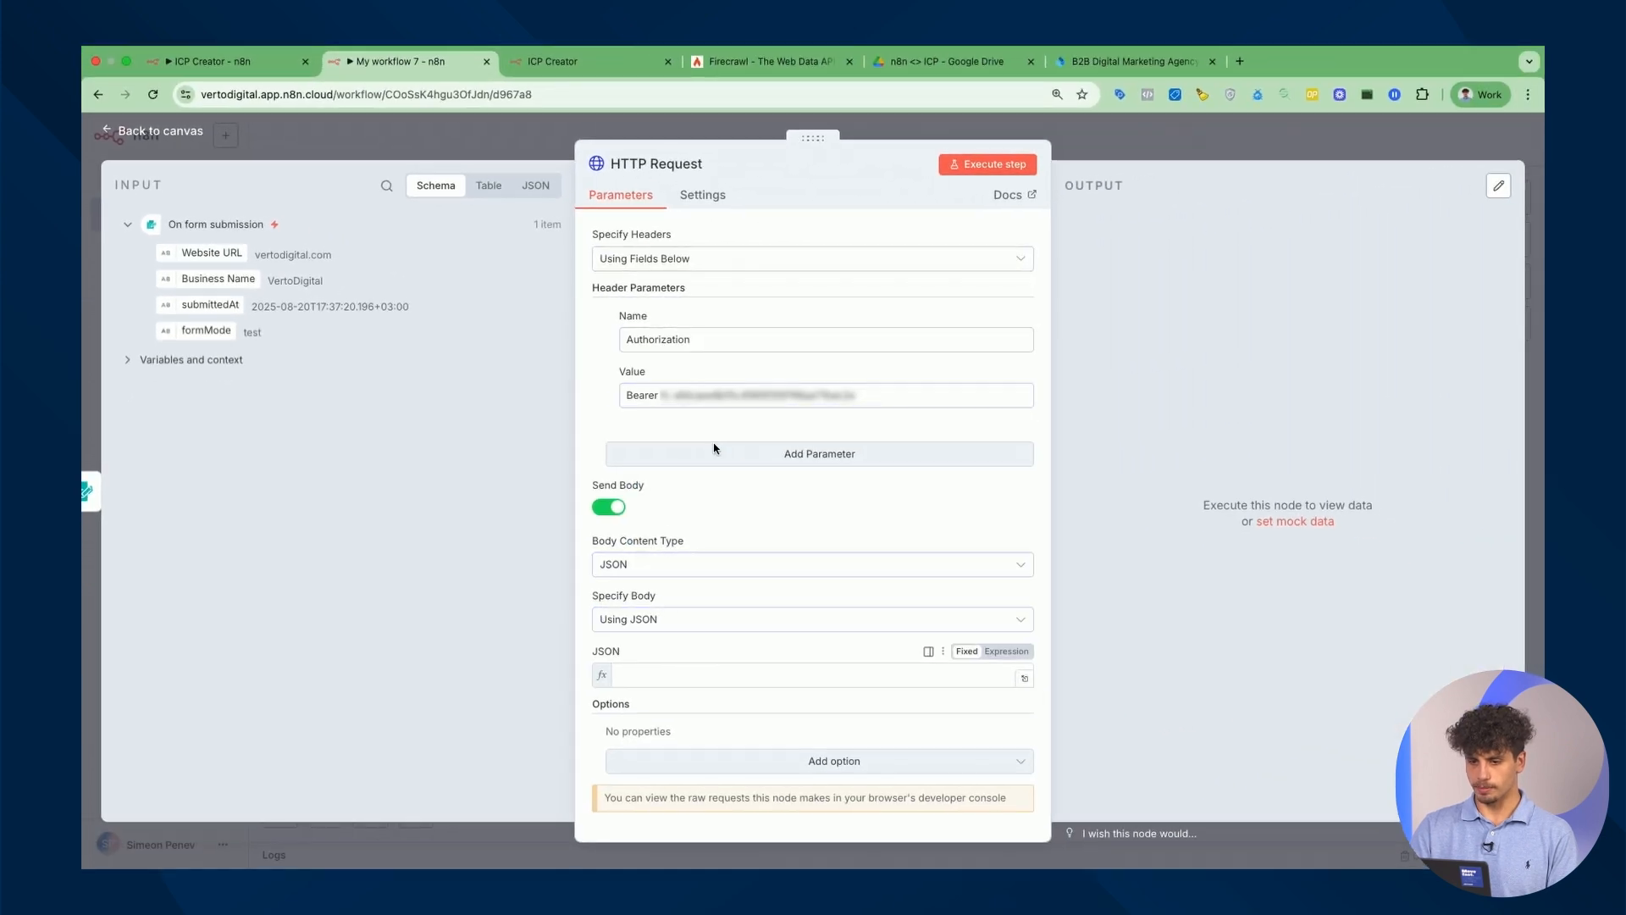
{"action": "scroll", "coordinate": [783, 619], "scroll_direction": "down", "scroll_amount": 5}
{"action": "left_click_drag", "start_coordinate": [787, 672], "coordinate": [588, 674]}
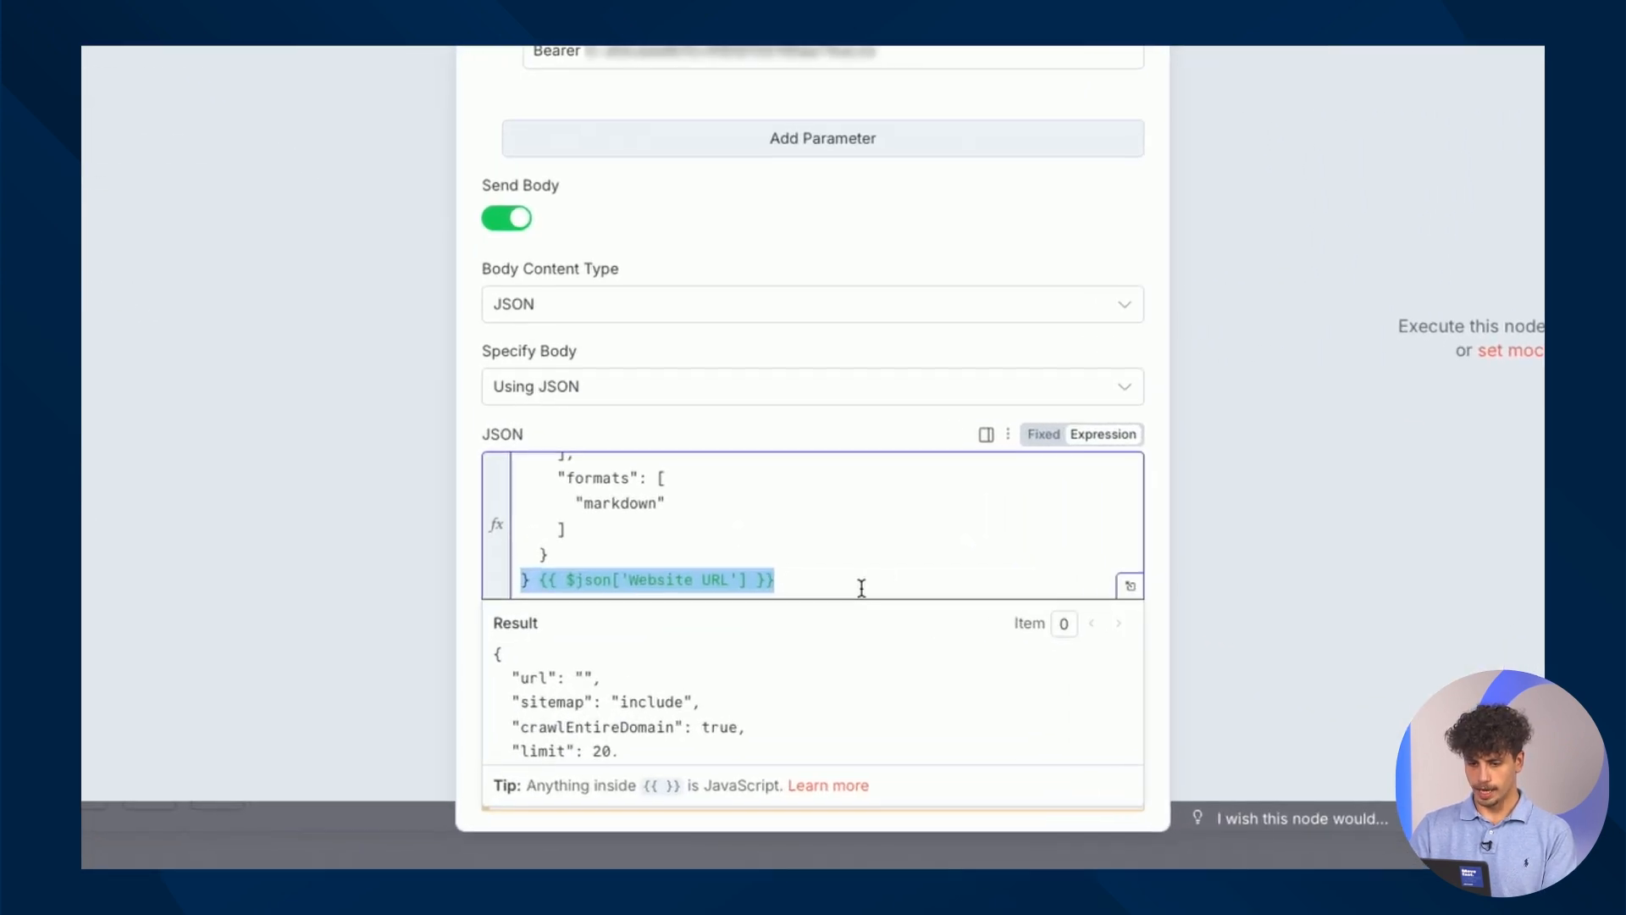
{"action": "left_click", "coordinate": [833, 584]}
{"action": "left_click_drag", "start_coordinate": [813, 585], "coordinate": [539, 582]}
{"action": "key", "text": "ctrl+c"}
{"action": "key", "text": "BackSpace"}
{"action": "scroll", "coordinate": [661, 560], "scroll_direction": "up", "scroll_amount": 5}
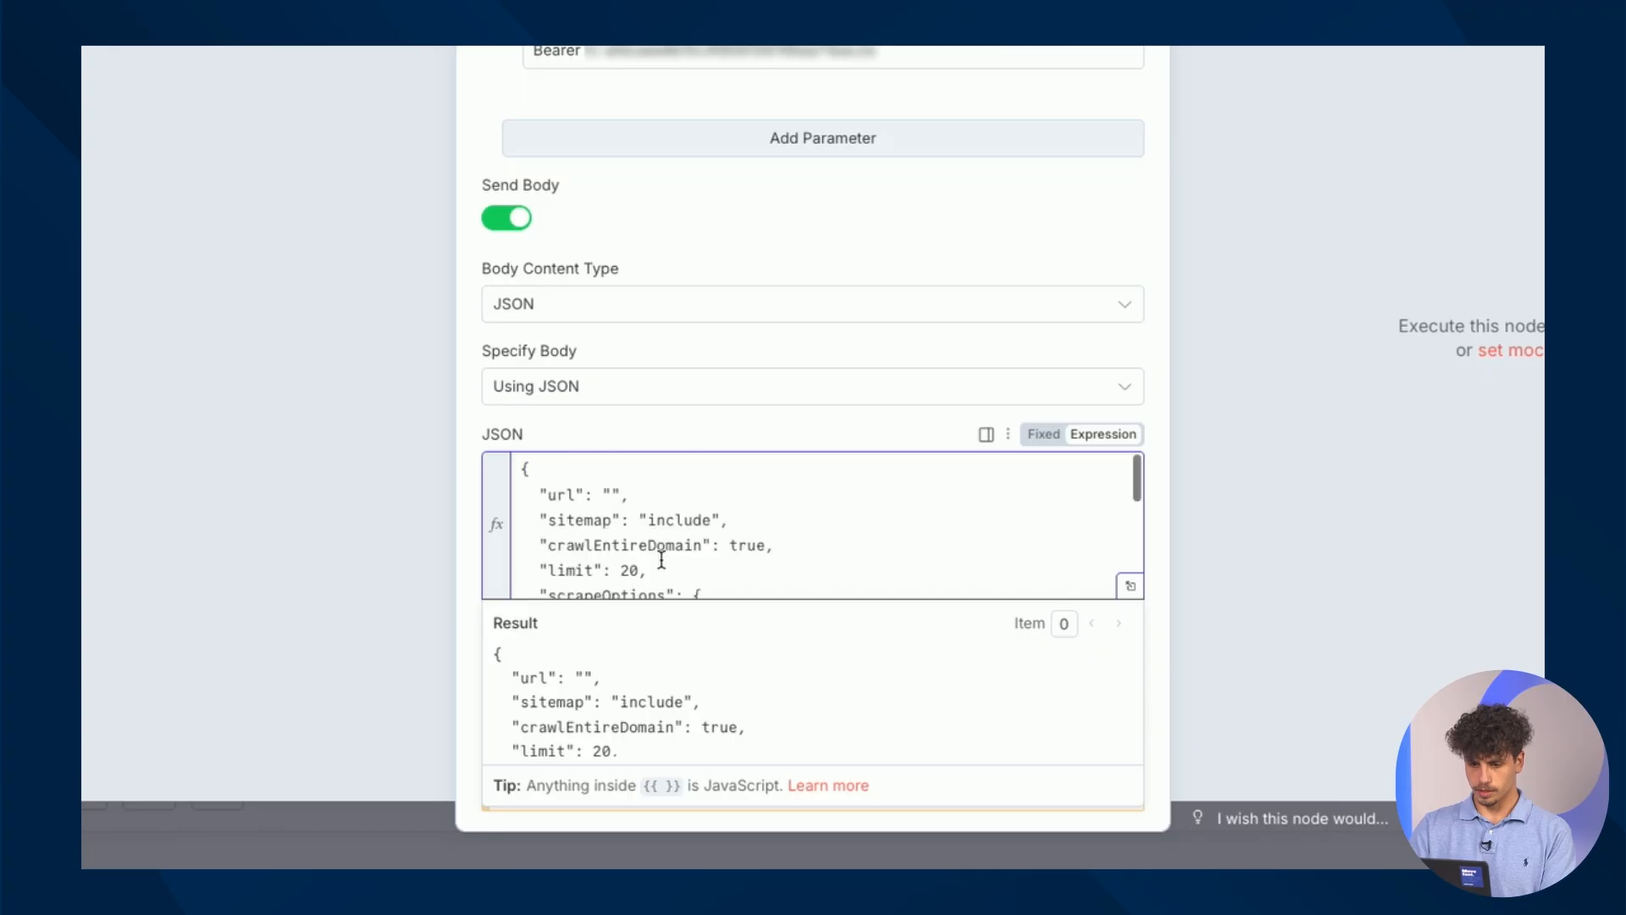
{"action": "left_click", "coordinate": [613, 499]}
{"action": "key", "text": "ctrl+v"}
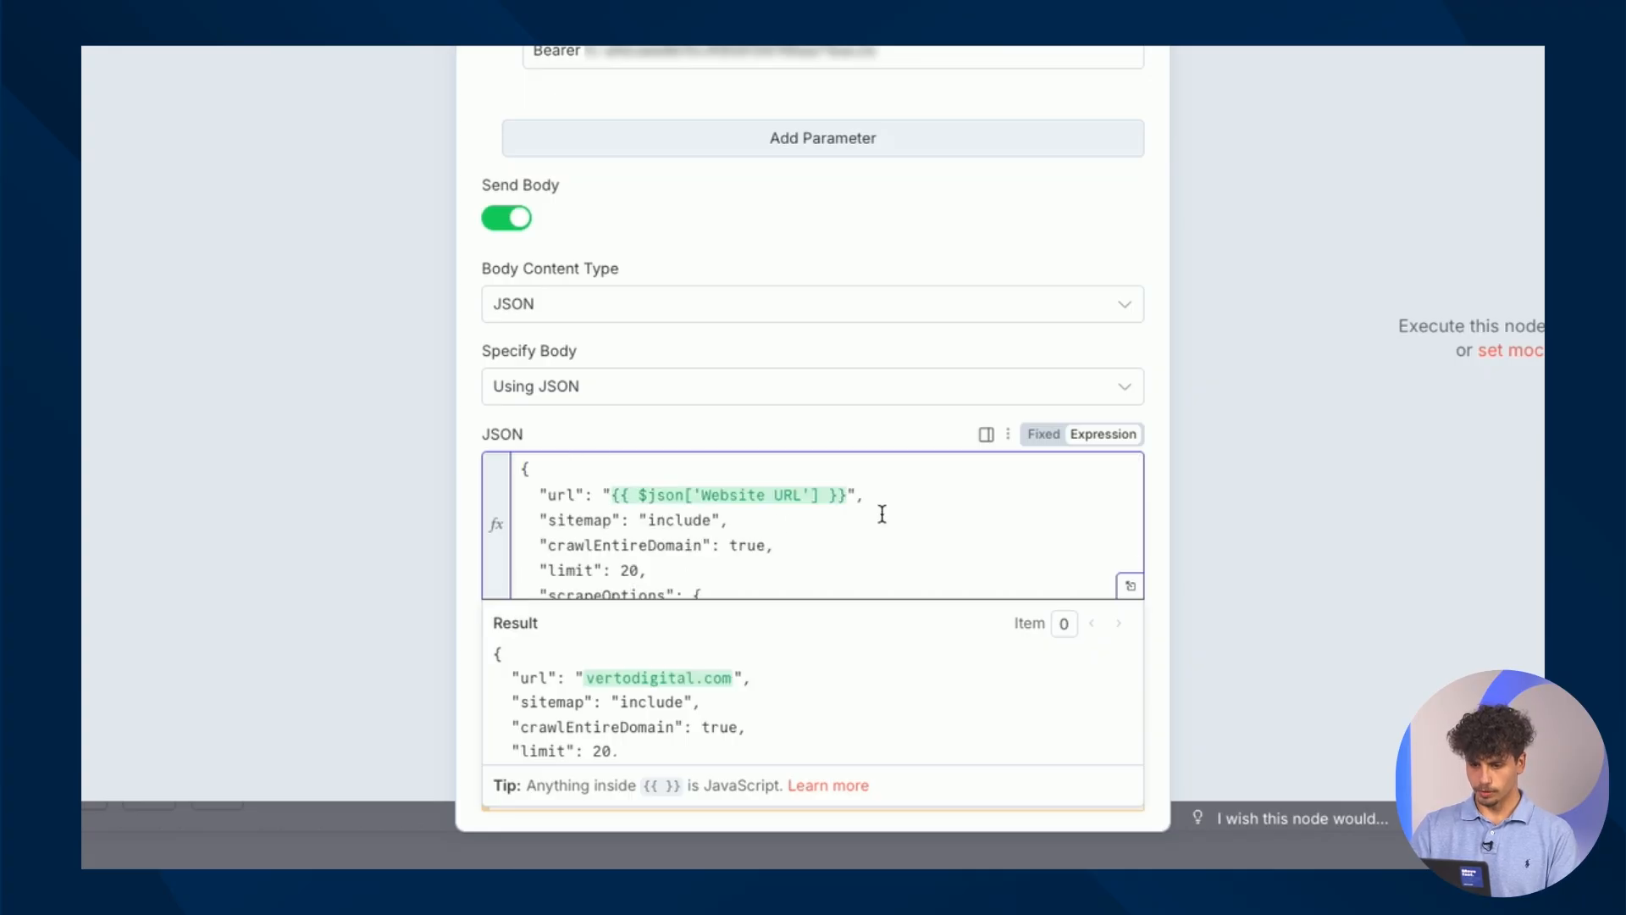
{"action": "scroll", "coordinate": [882, 512], "scroll_direction": "down", "scroll_amount": 5}
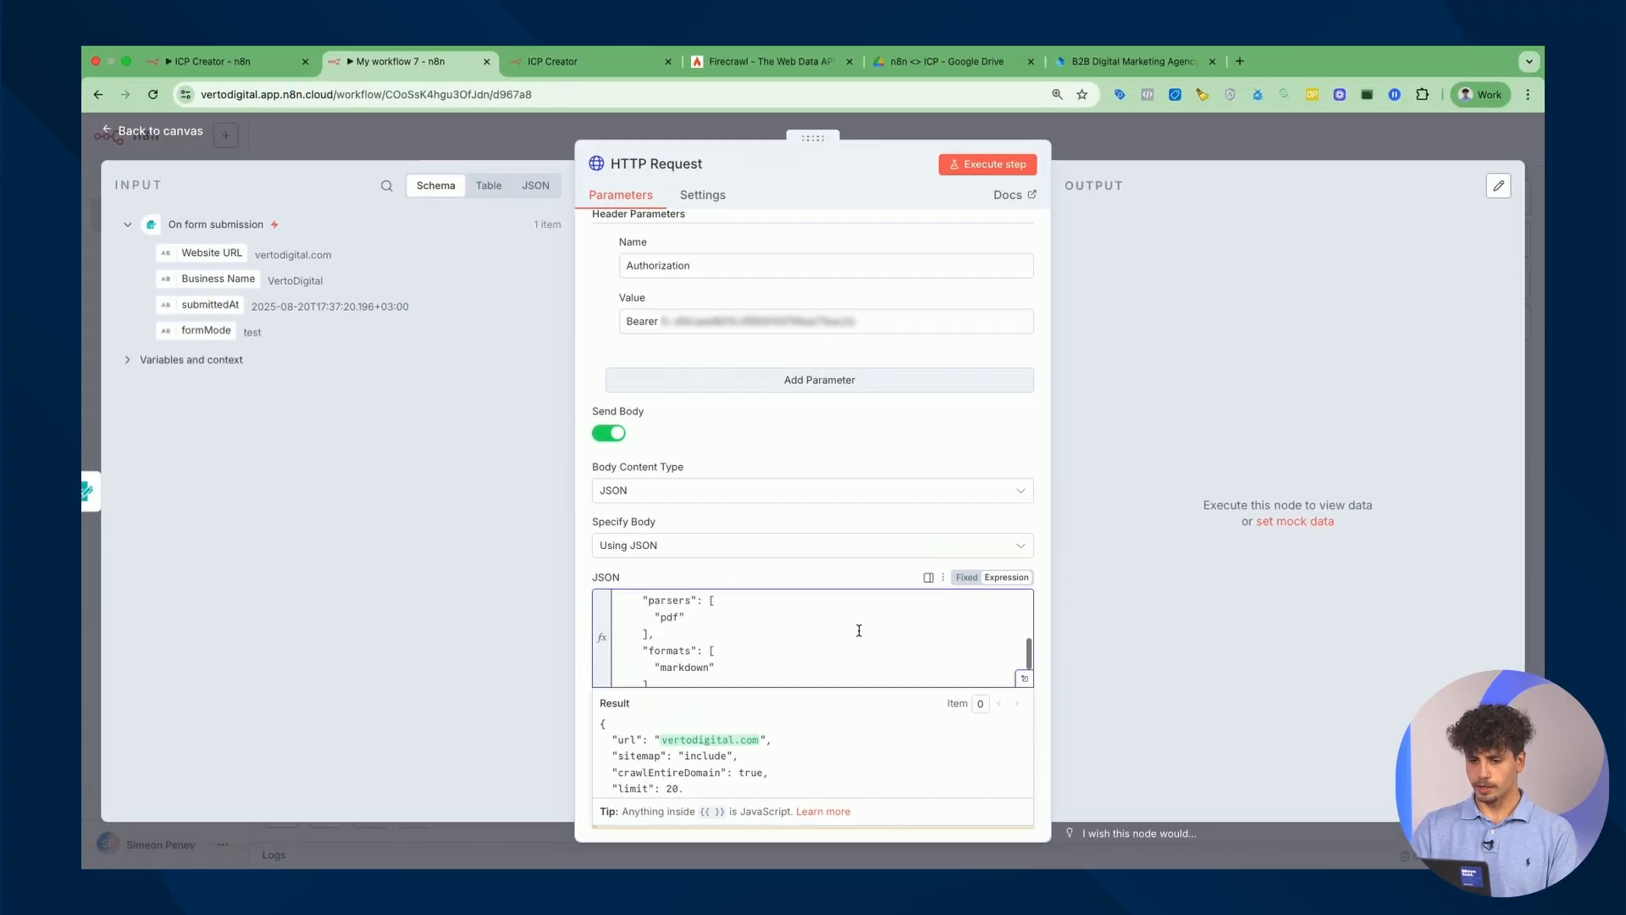
{"action": "scroll", "coordinate": [859, 631], "scroll_direction": "up", "scroll_amount": 5}
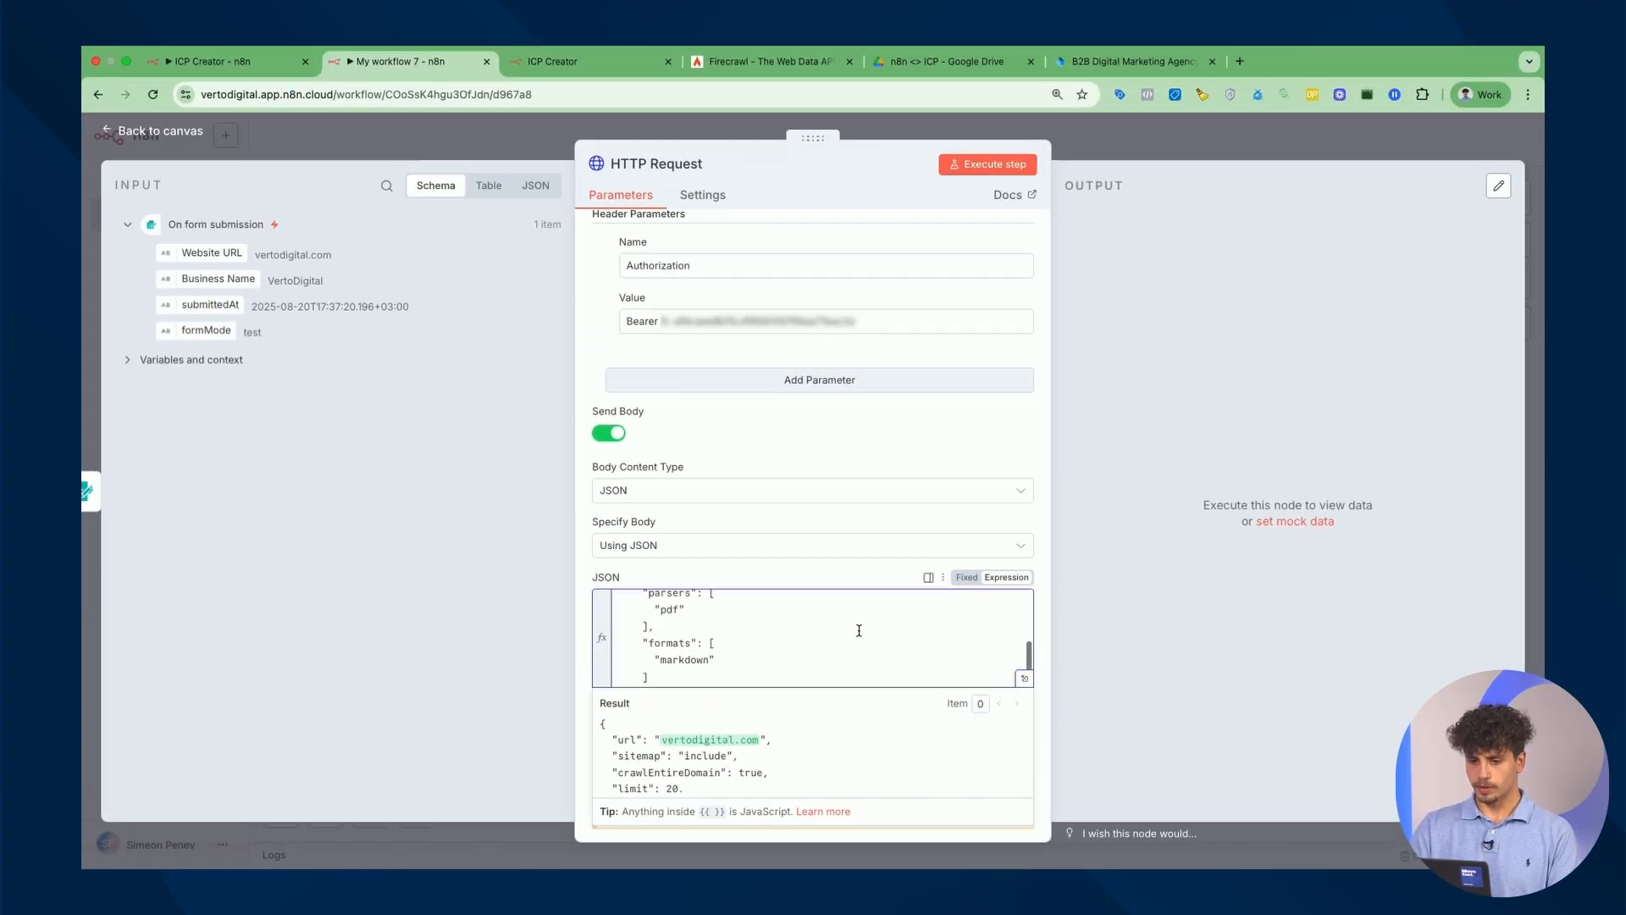
Run the HTTP Request node and check the output's success flag and returned crawl status url.
{"action": "scroll", "coordinate": [859, 630], "scroll_direction": "up", "scroll_amount": 5}
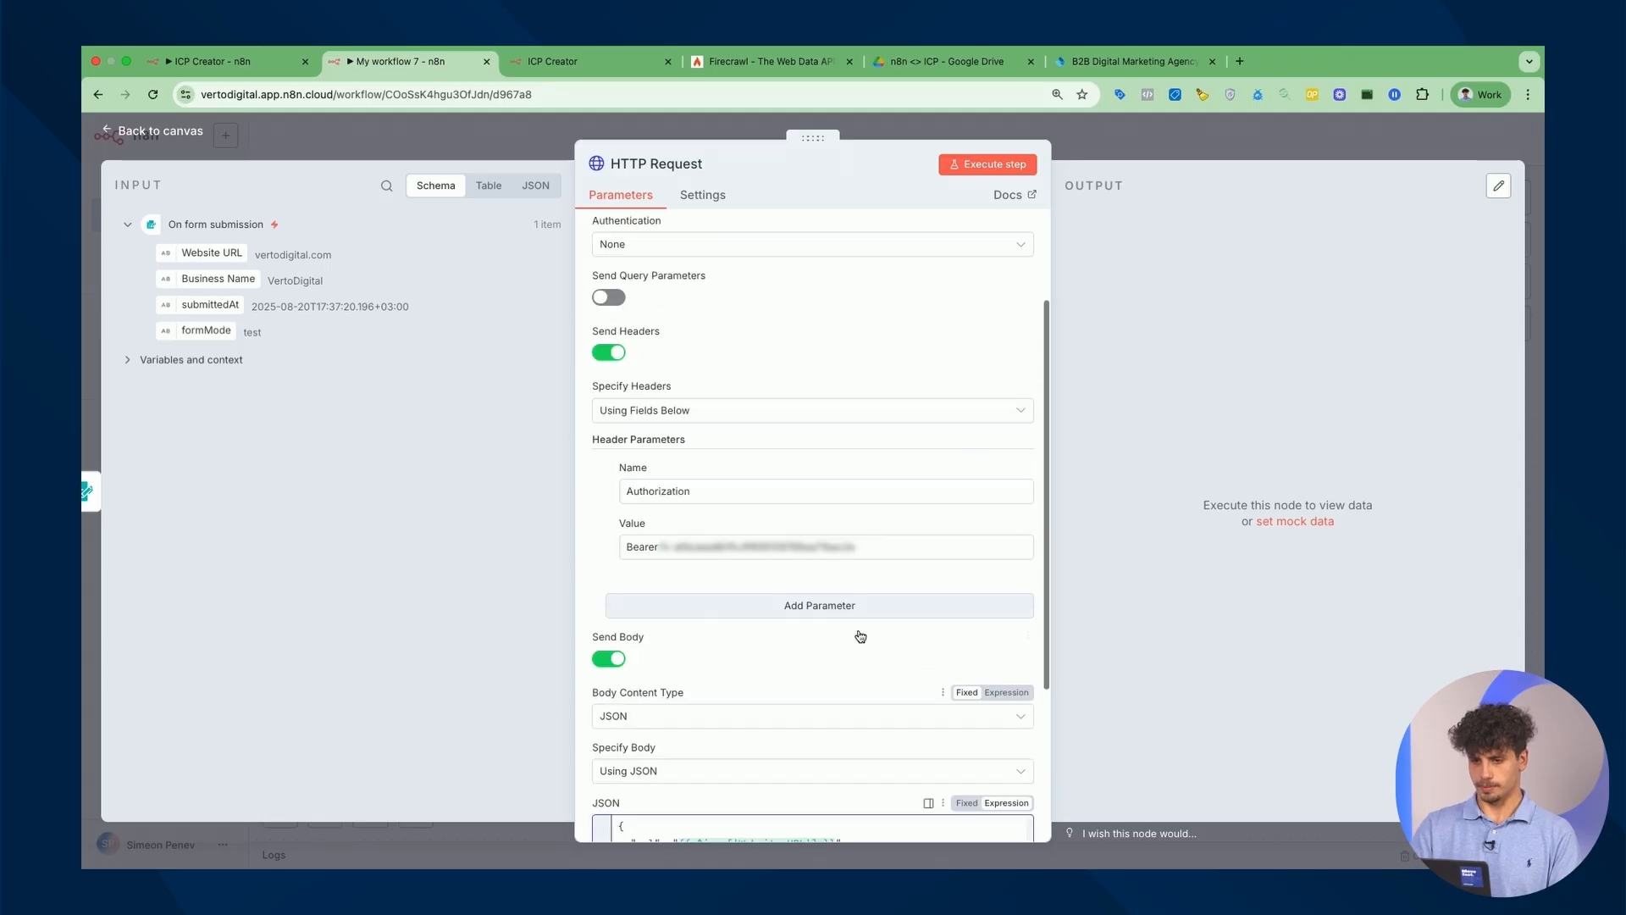
{"action": "left_click", "coordinate": [982, 170]}
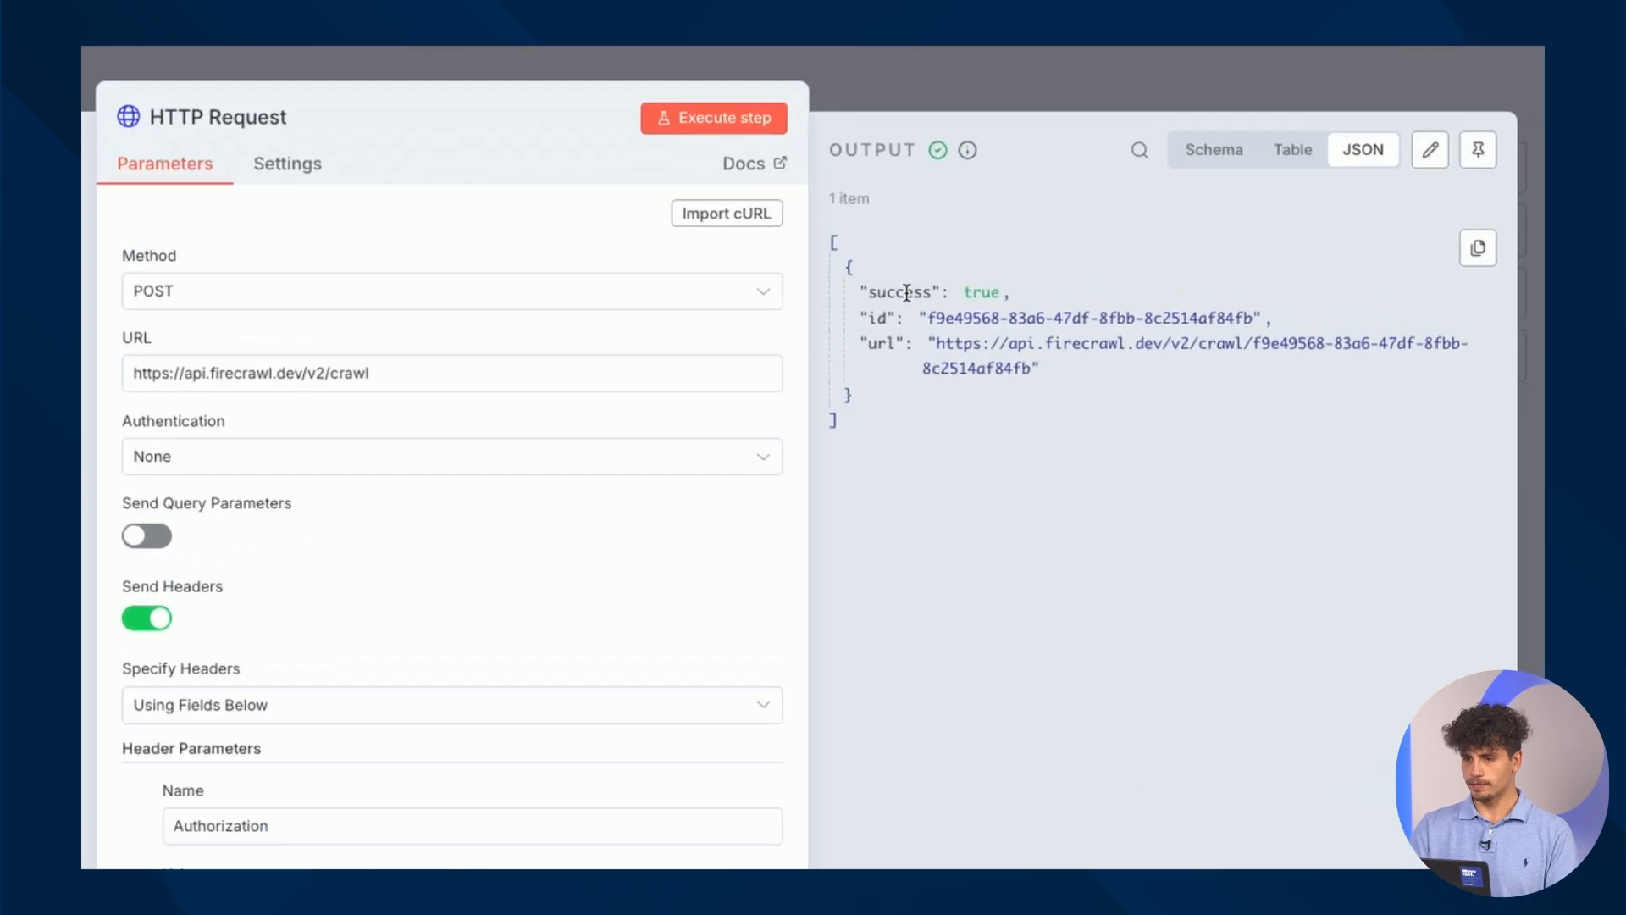
{"action": "double_click", "coordinate": [1113, 281]}
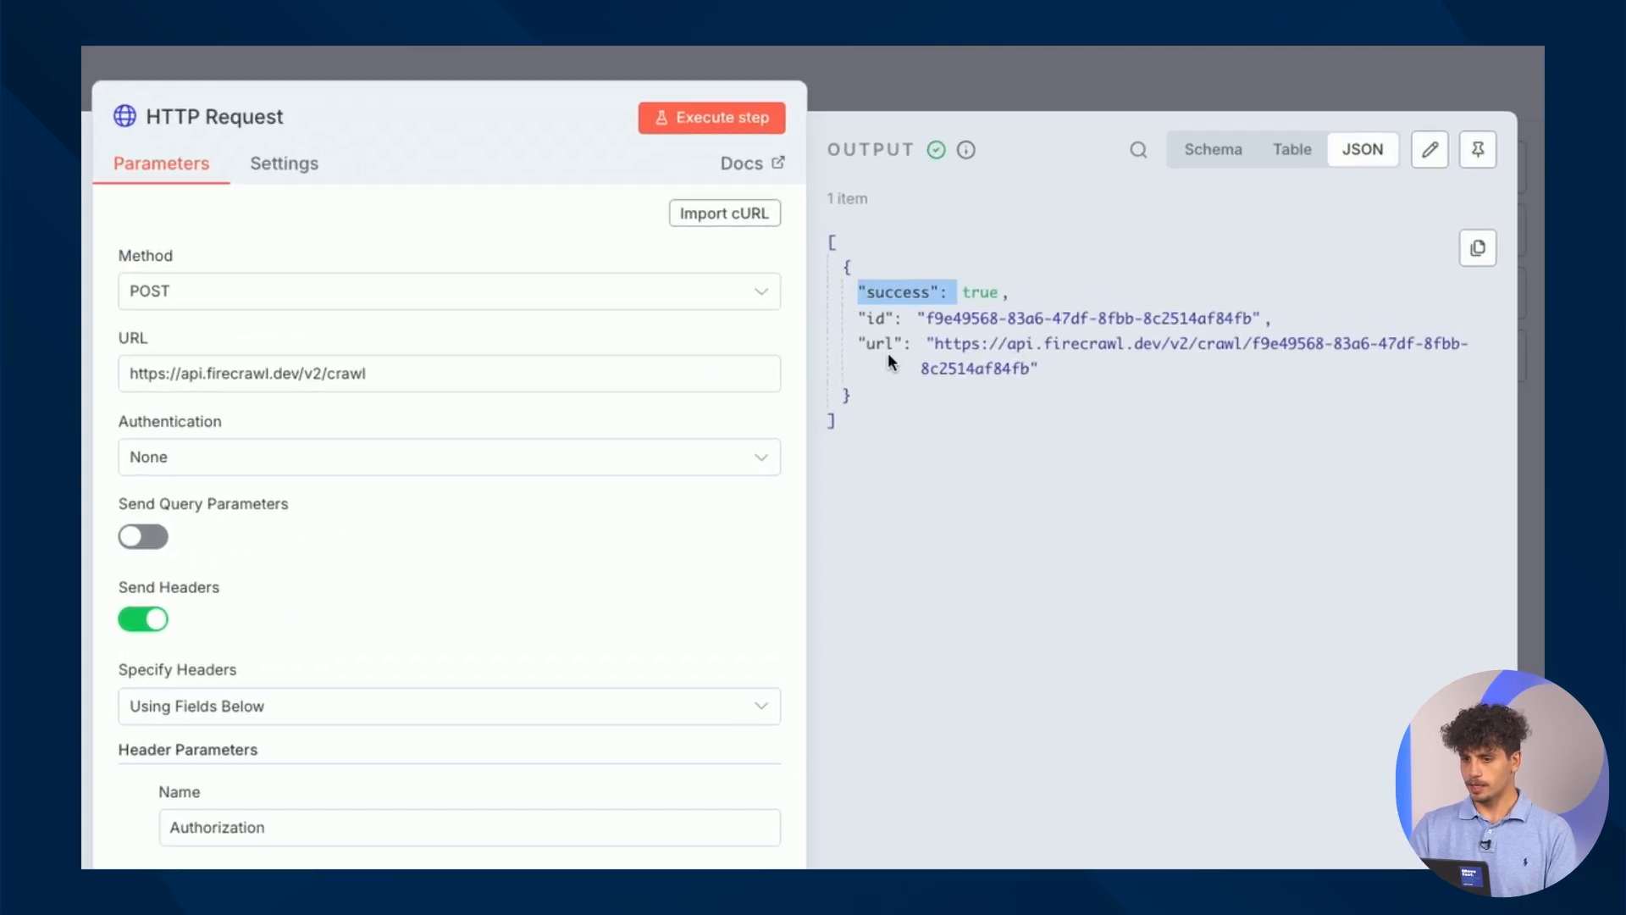
{"action": "left_click_drag", "start_coordinate": [1027, 368], "coordinate": [934, 343]}
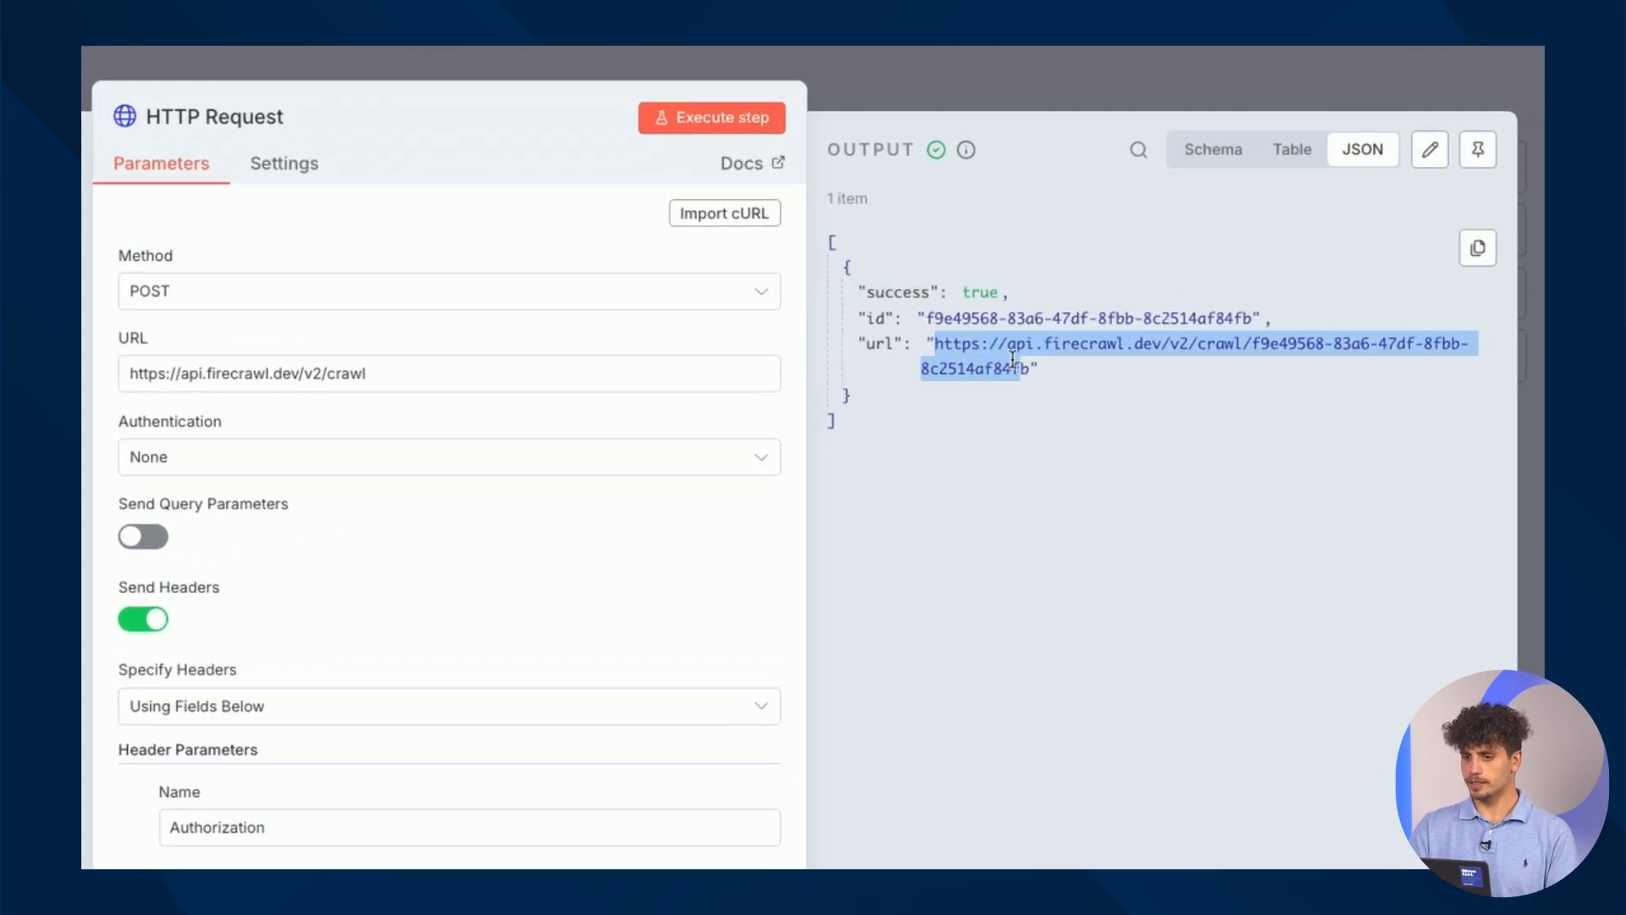
{"action": "left_click_drag", "start_coordinate": [1030, 371], "coordinate": [936, 343]}
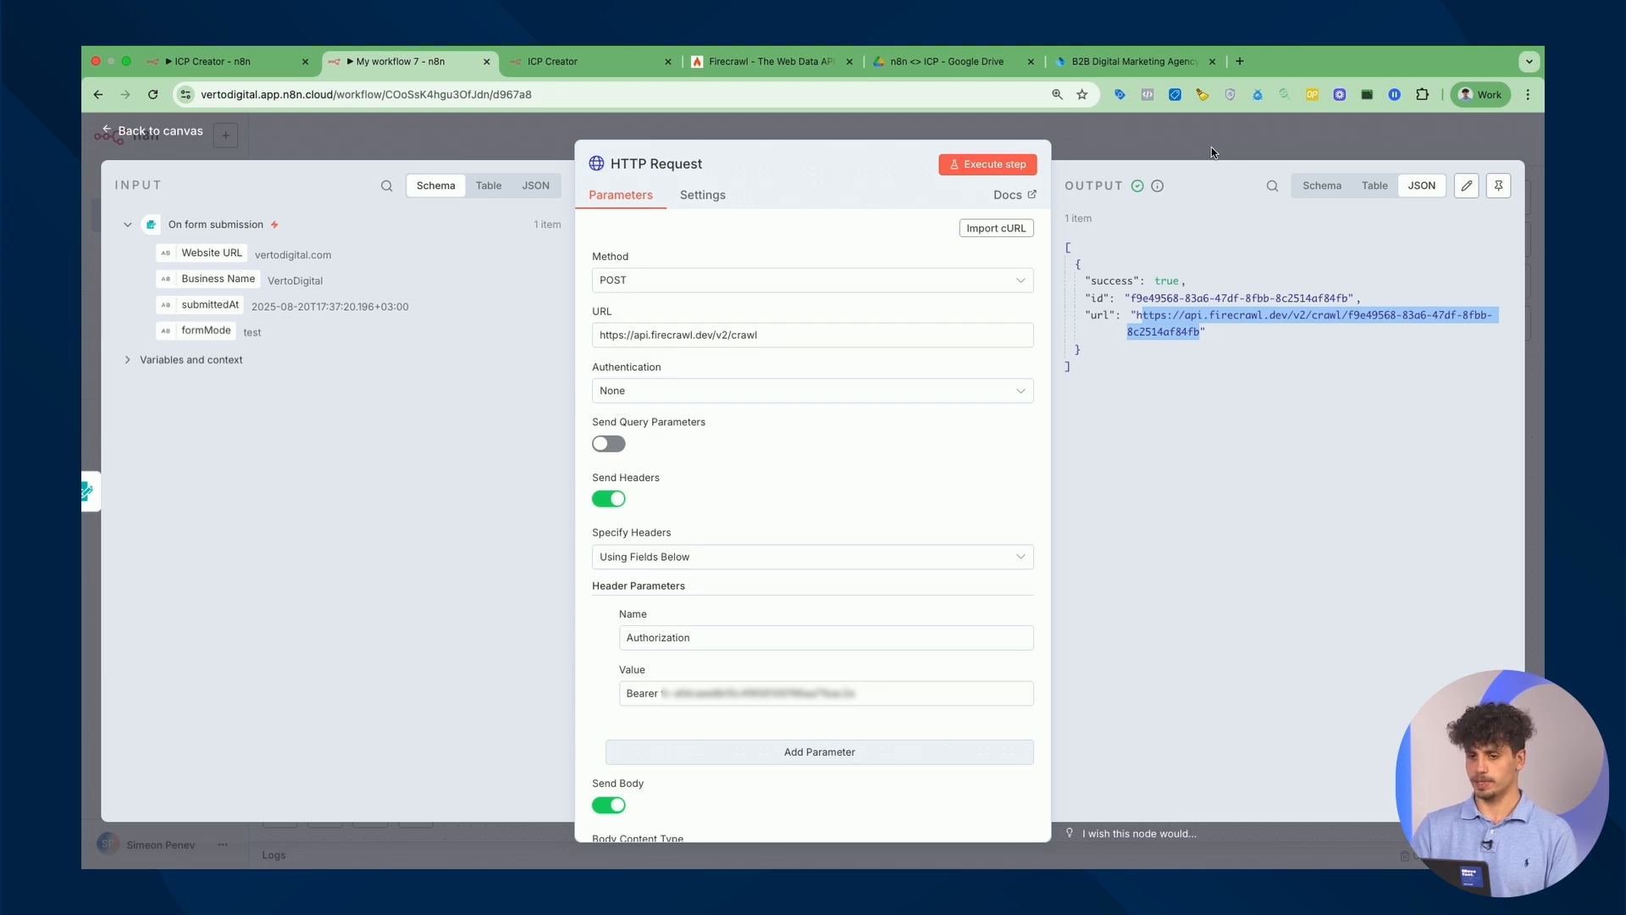
Close the code snippets and switch the Firecrawl playground to single-page scraping.
{"action": "left_click", "coordinate": [767, 61]}
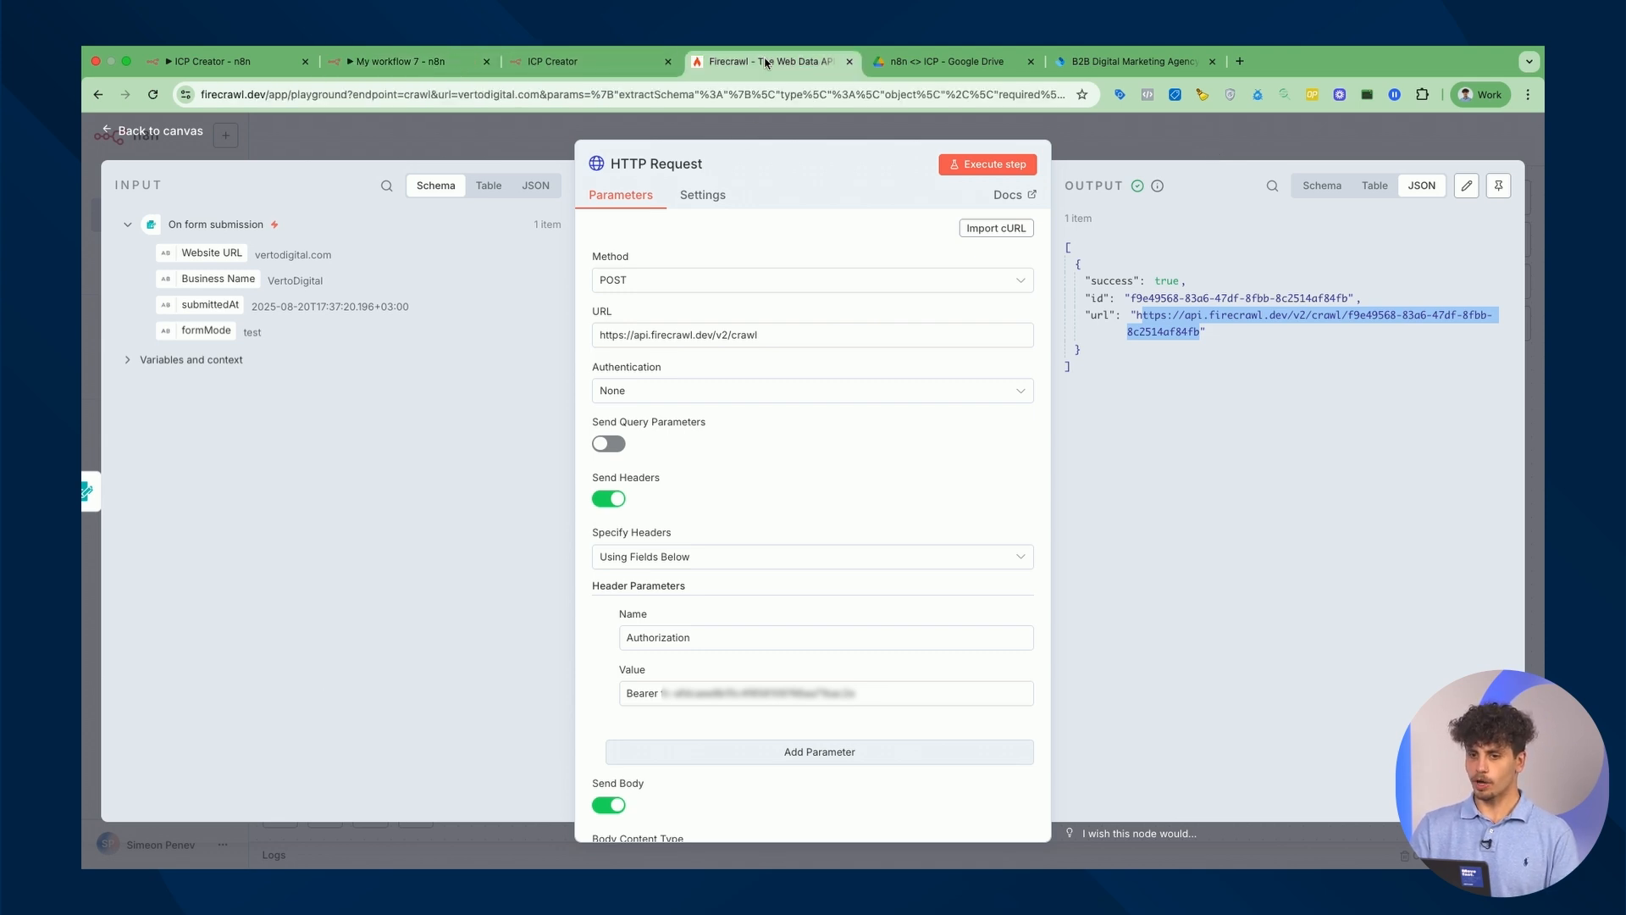
{"action": "left_click", "coordinate": [963, 376]}
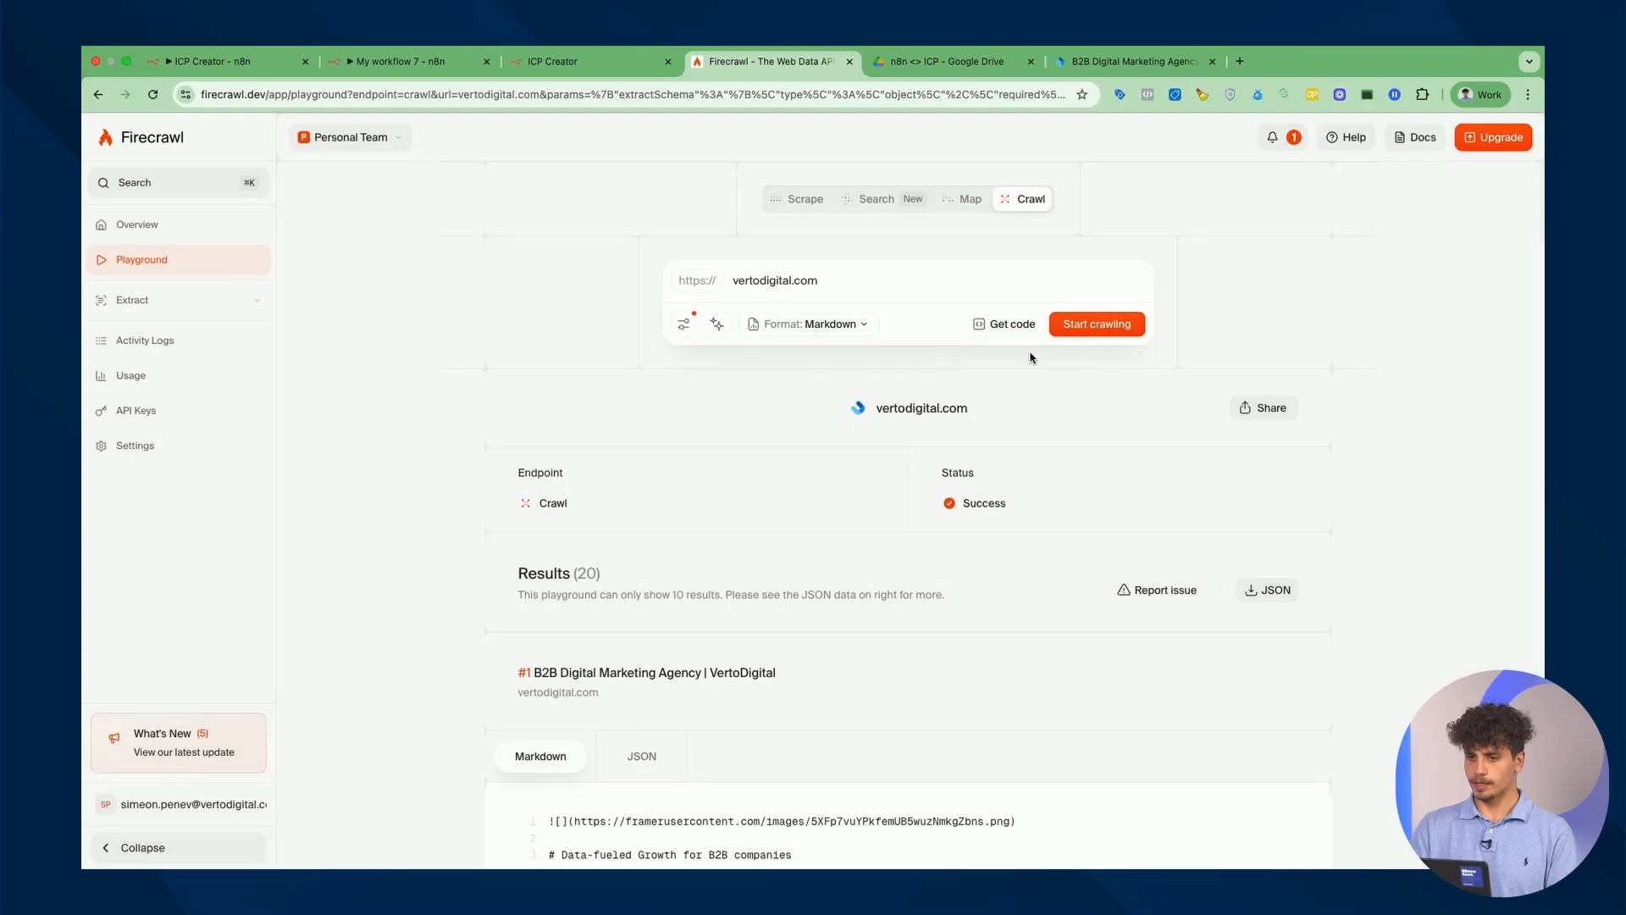
{"action": "left_click", "coordinate": [805, 207]}
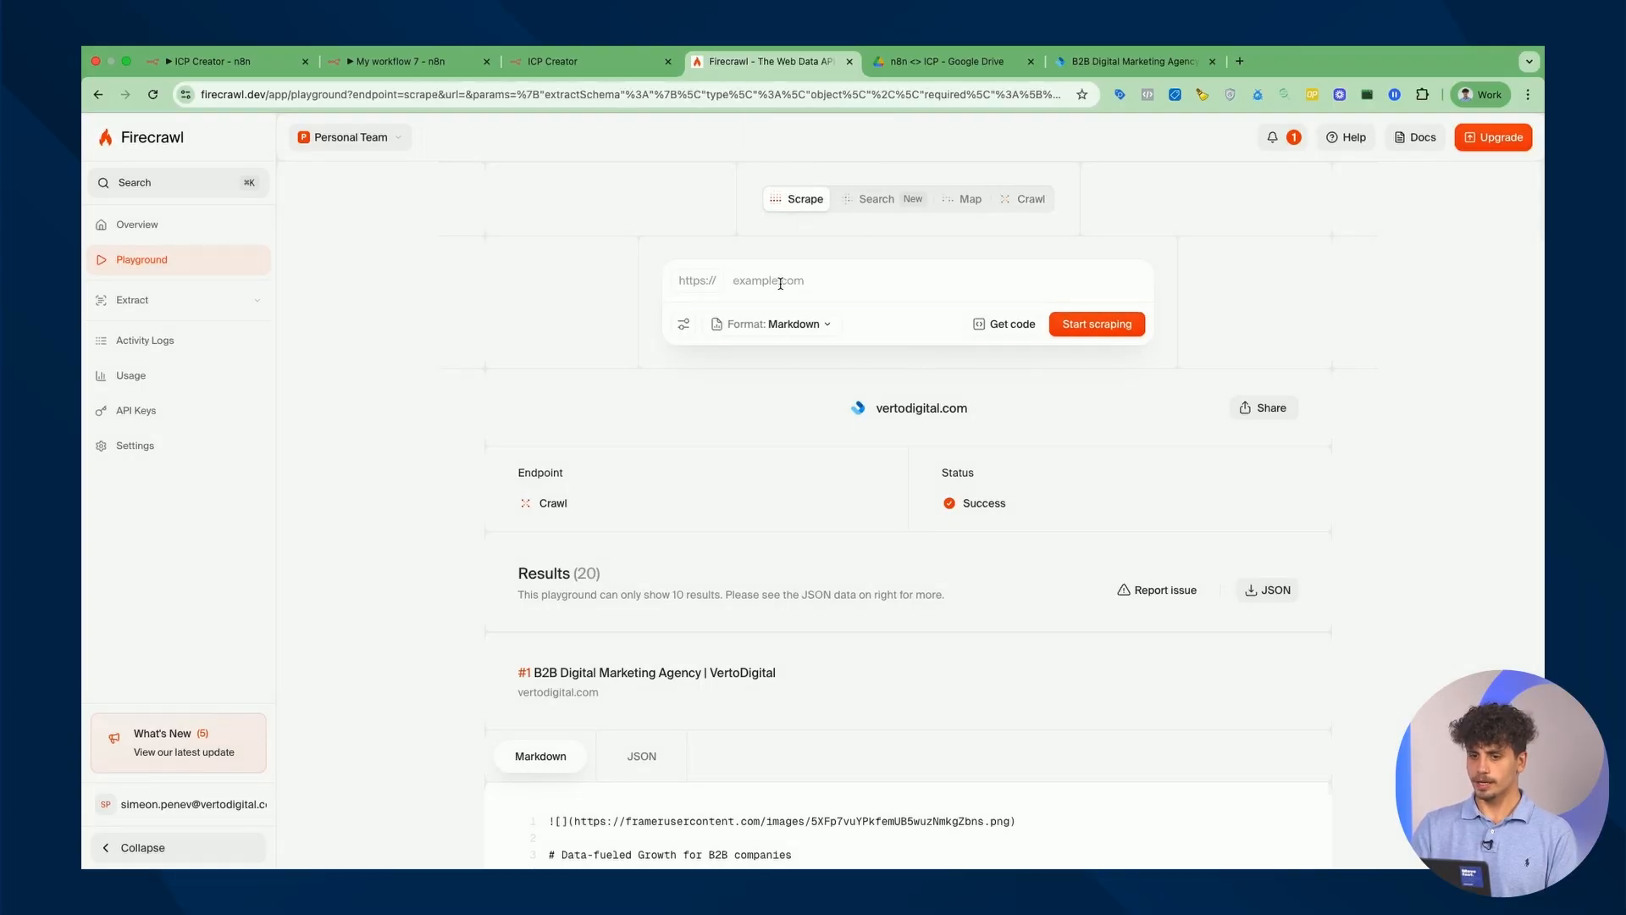
Select the full crawl status url in the HTTP Request node's output.
{"action": "left_click", "coordinate": [562, 59]}
{"action": "left_click", "coordinate": [483, 62]}
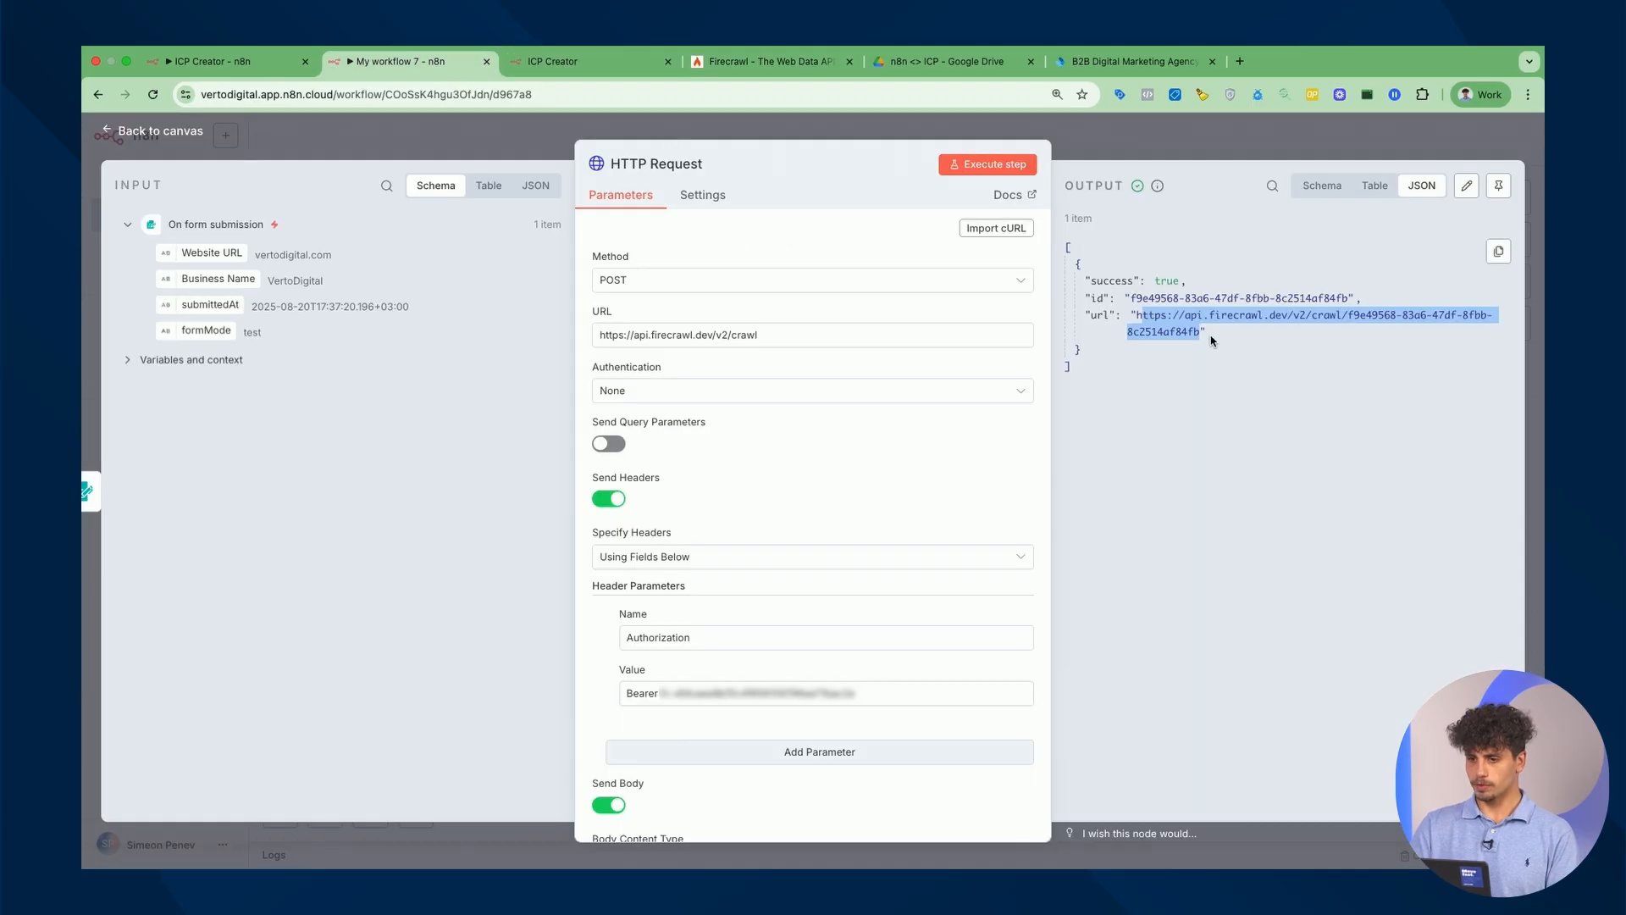
{"action": "left_click", "coordinate": [1142, 317]}
{"action": "left_click_drag", "start_coordinate": [1137, 316], "coordinate": [1203, 338]}
{"action": "key", "text": "super+c"}
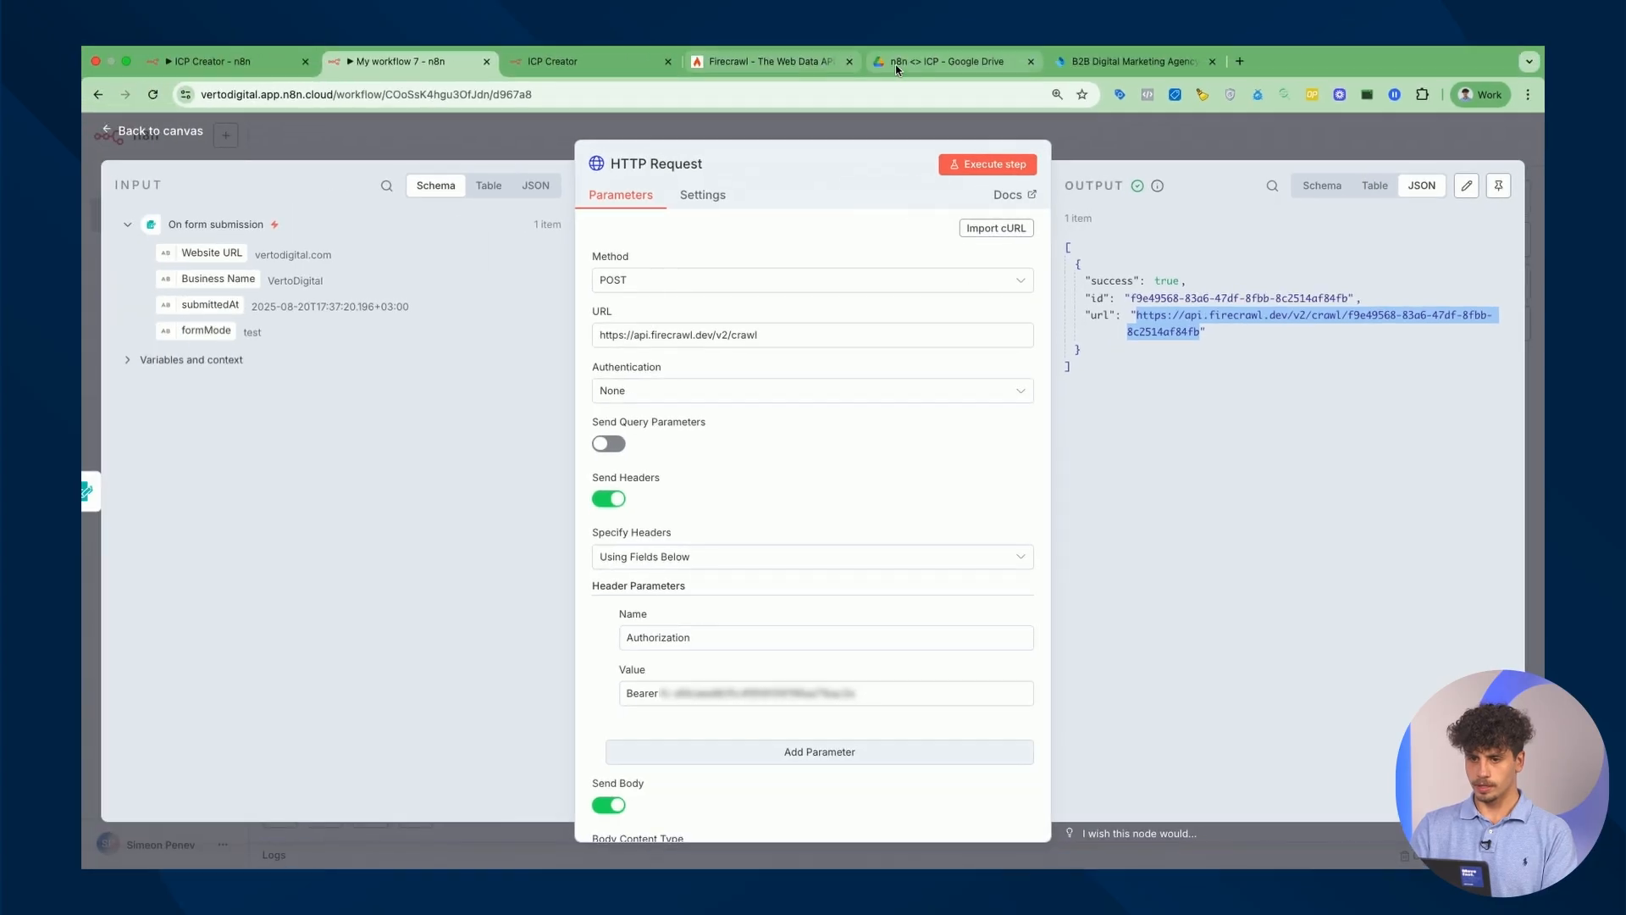
Run the crawl status url in the Firecrawl playground and check its 20 results.
{"action": "left_click", "coordinate": [803, 71]}
{"action": "left_click", "coordinate": [805, 279]}
{"action": "key", "text": "super+v"}
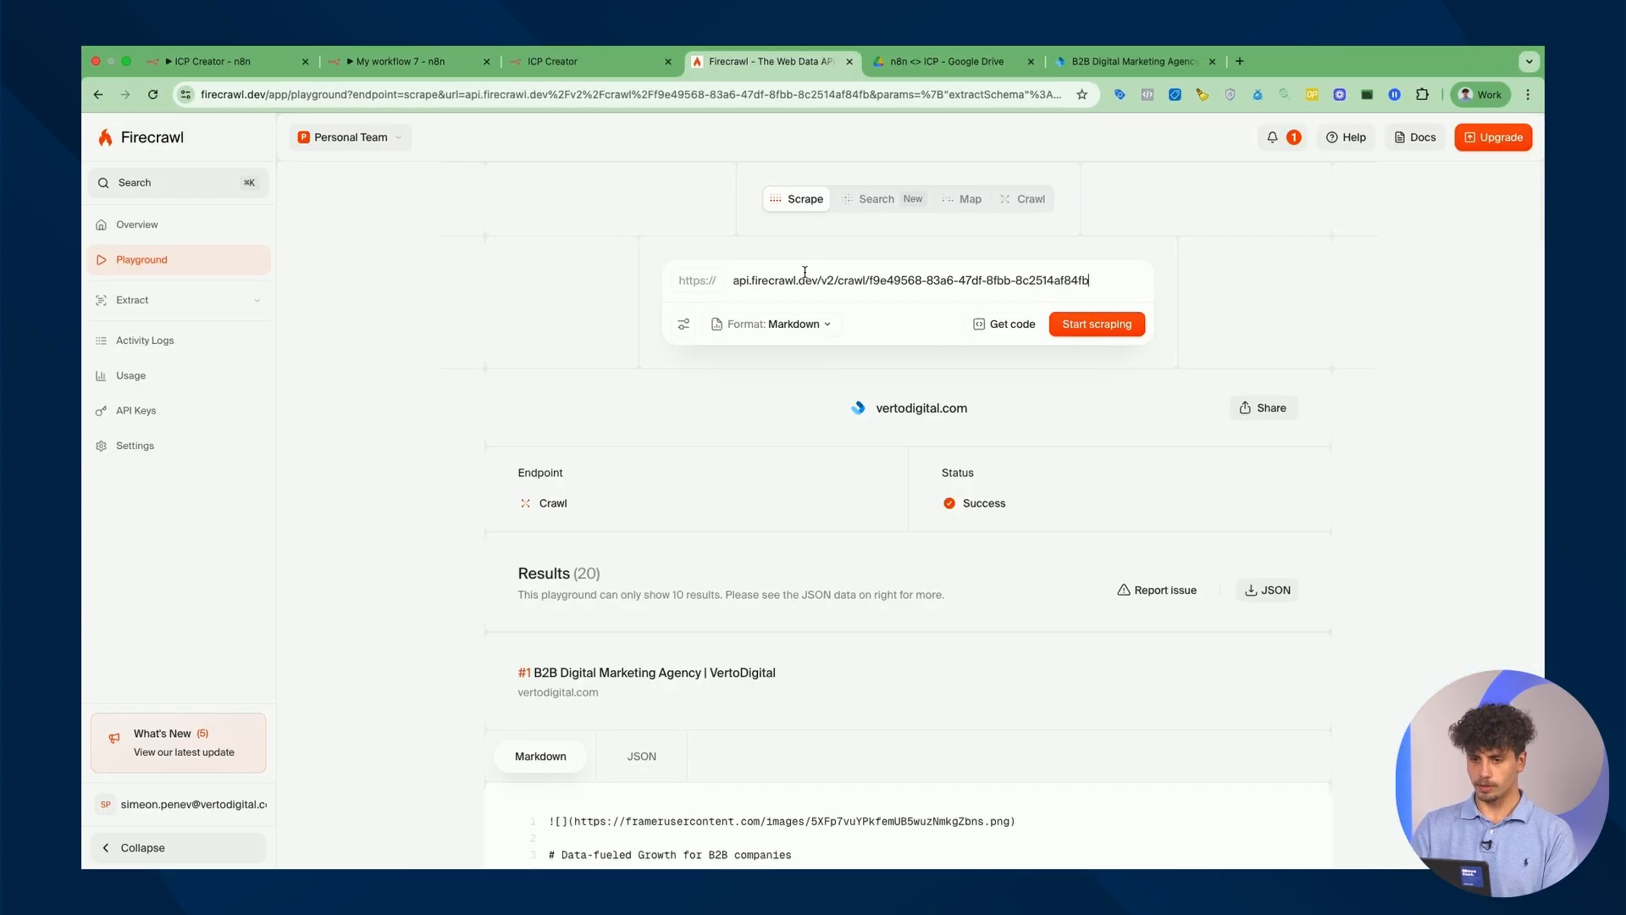
{"action": "left_click", "coordinate": [1111, 336]}
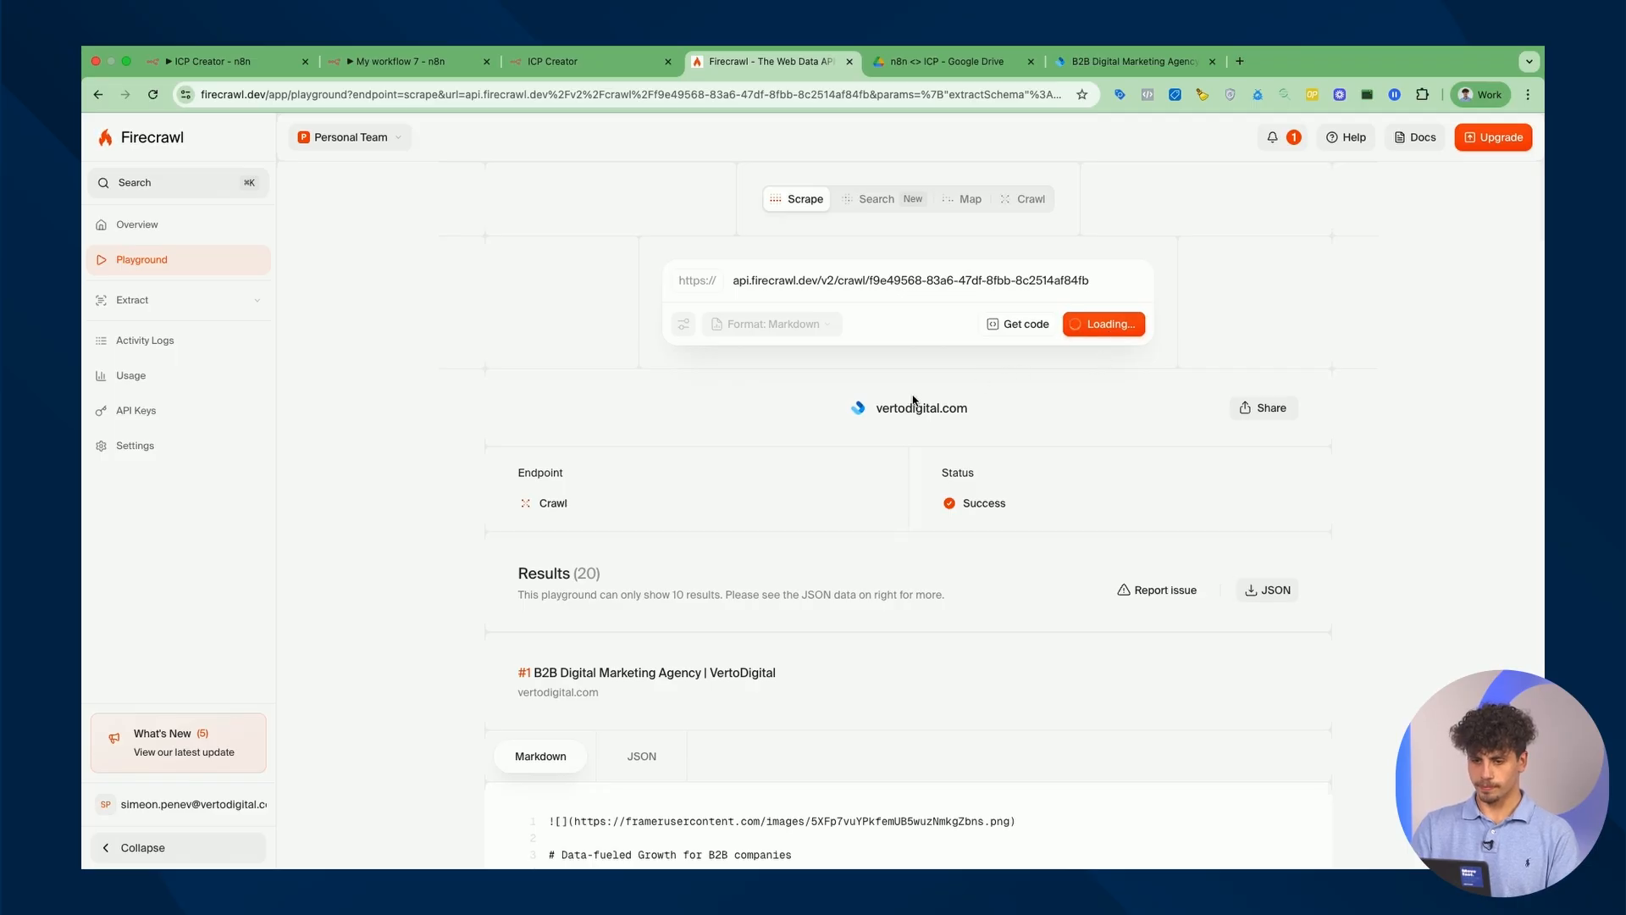
{"action": "scroll", "coordinate": [913, 398], "scroll_direction": "down", "scroll_amount": 3}
{"action": "left_click_drag", "start_coordinate": [524, 333], "coordinate": [627, 337]}
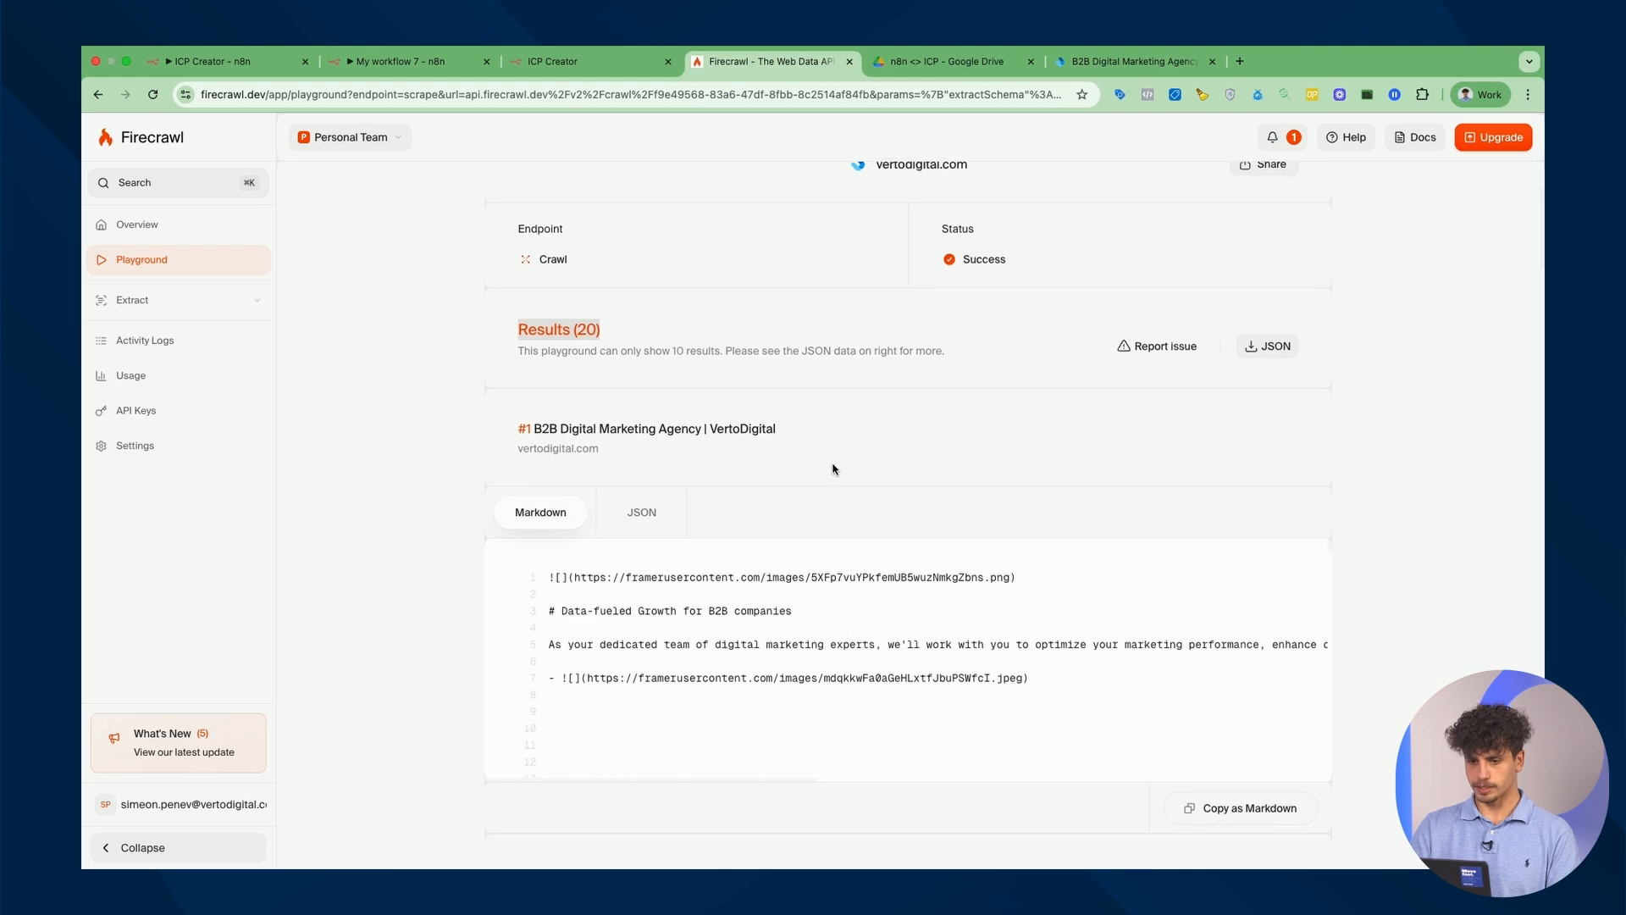
{"action": "scroll", "coordinate": [833, 468], "scroll_direction": "down", "scroll_amount": 5}
{"action": "scroll", "coordinate": [1449, 584], "scroll_direction": "down", "scroll_amount": 5}
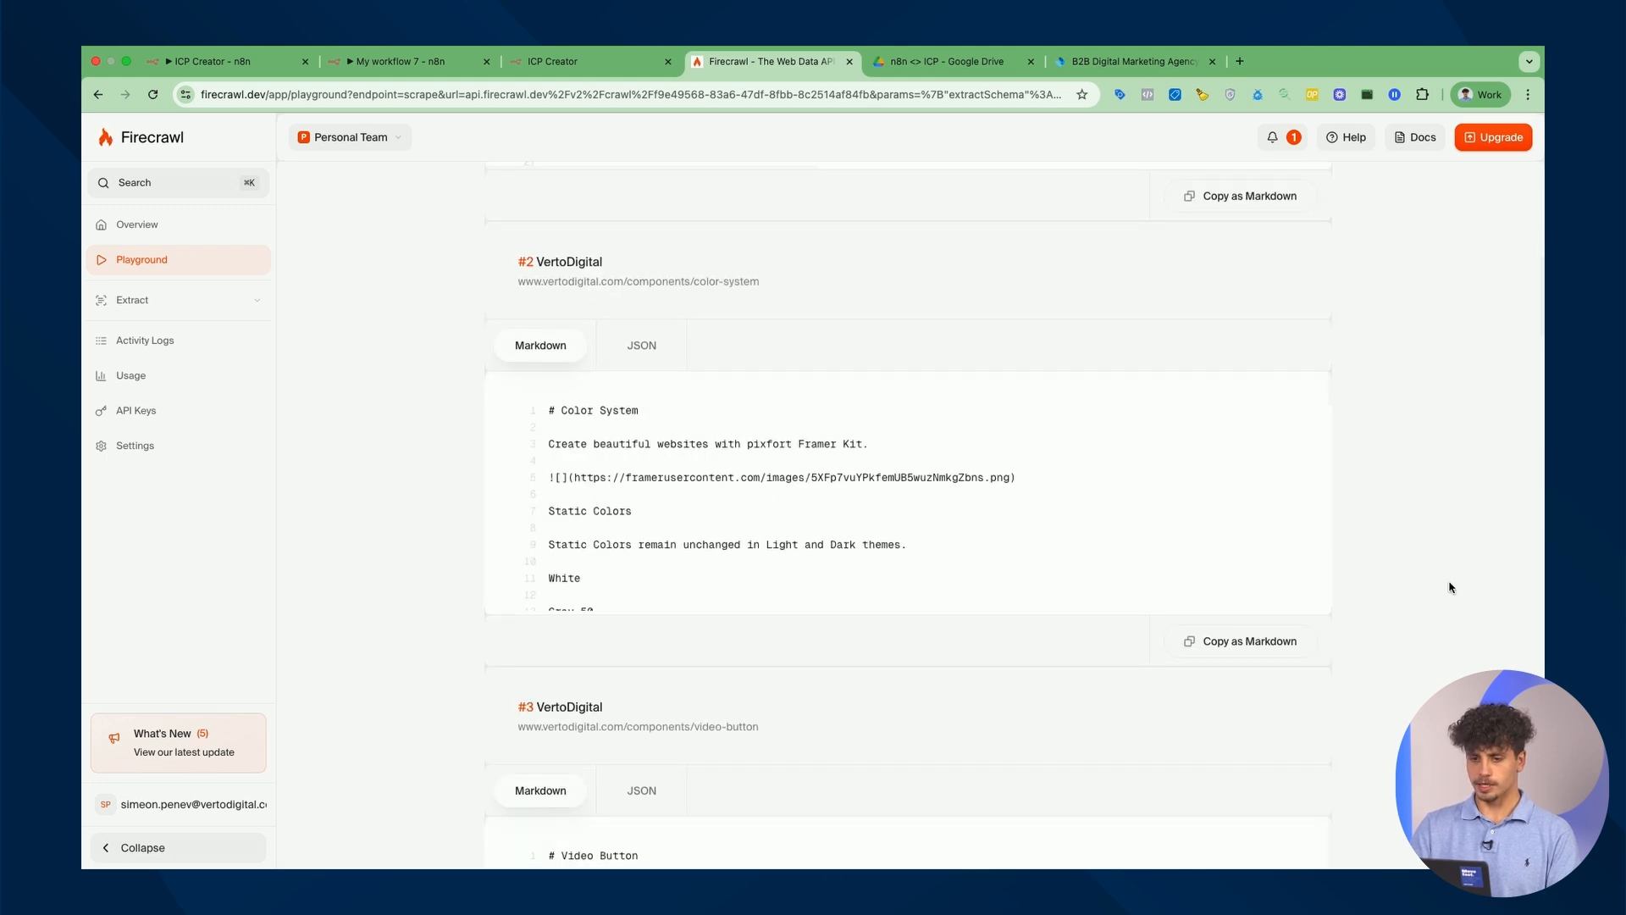
{"action": "scroll", "coordinate": [1448, 584], "scroll_direction": "up", "scroll_amount": 10}
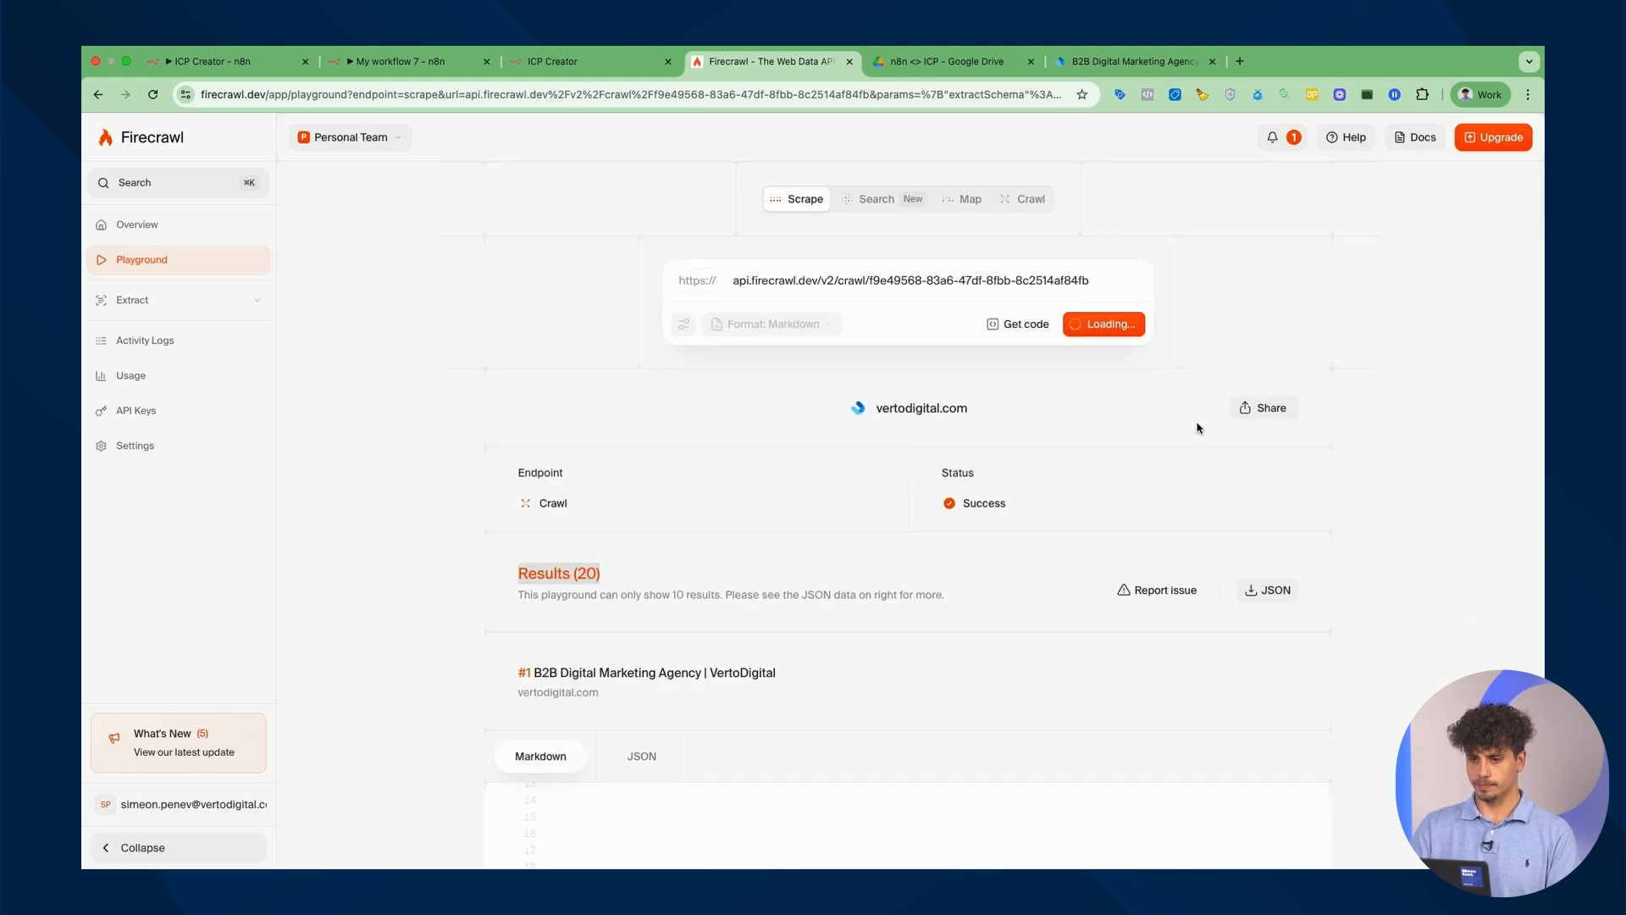
Copy the scrape request as a cURL snippet.
{"action": "left_click", "coordinate": [1020, 336]}
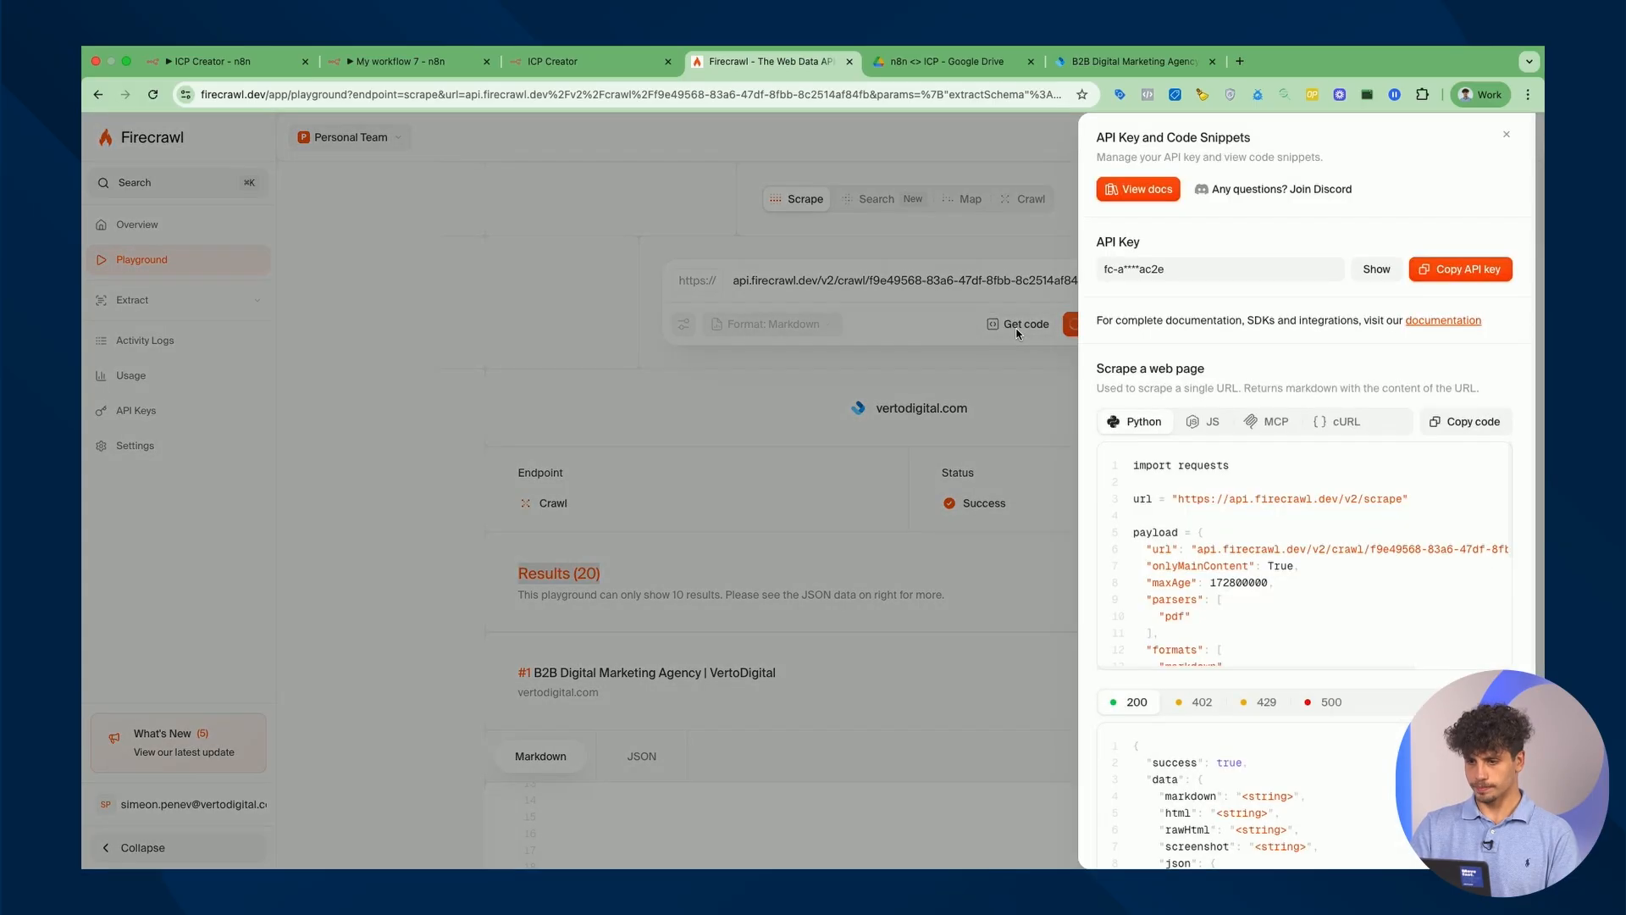
{"action": "left_click", "coordinate": [1341, 420]}
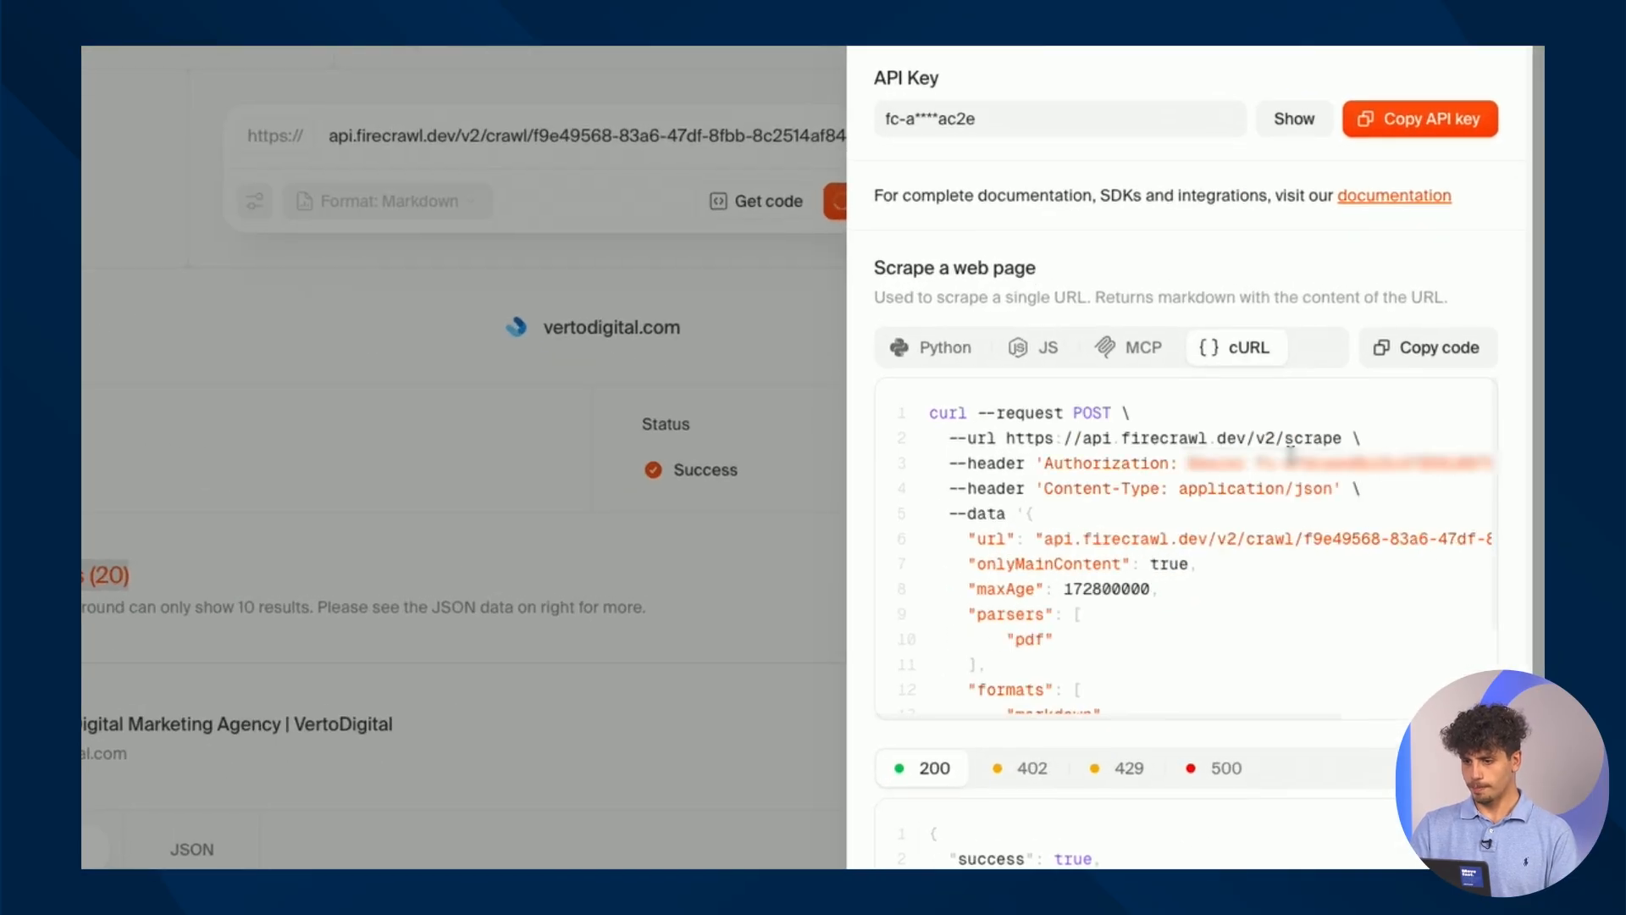
{"action": "left_click", "coordinate": [1427, 359]}
Back in n8n, open the node choices after the HTTP Request node.
{"action": "left_click", "coordinate": [572, 61]}
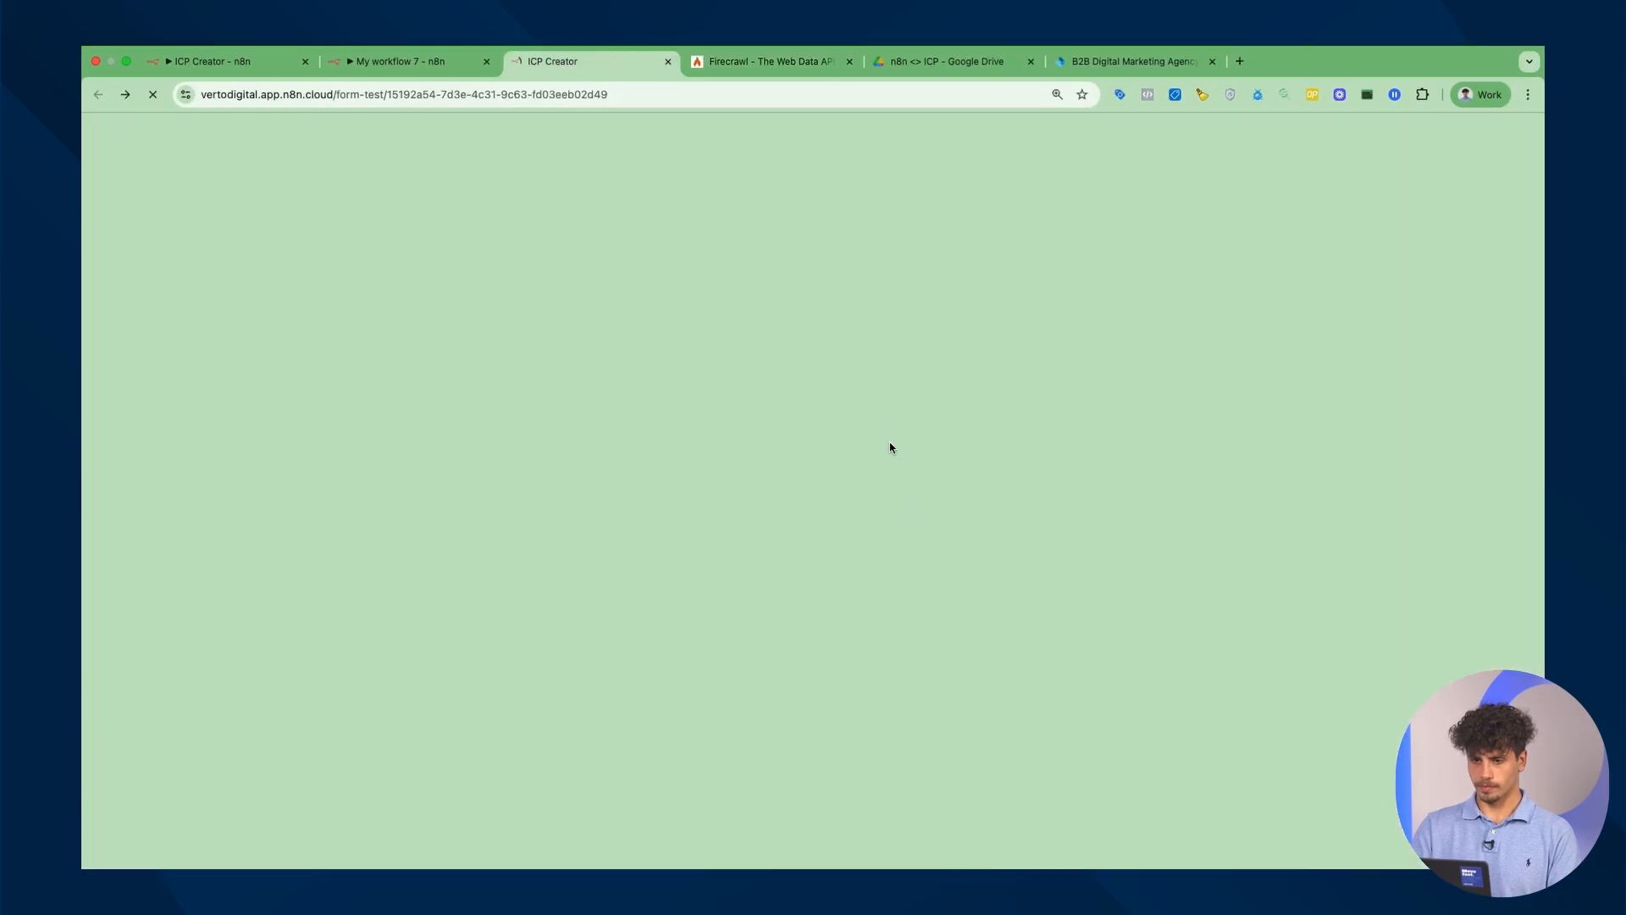
{"action": "left_click", "coordinate": [415, 62]}
{"action": "key", "text": "Escape"}
{"action": "left_click", "coordinate": [898, 484]}
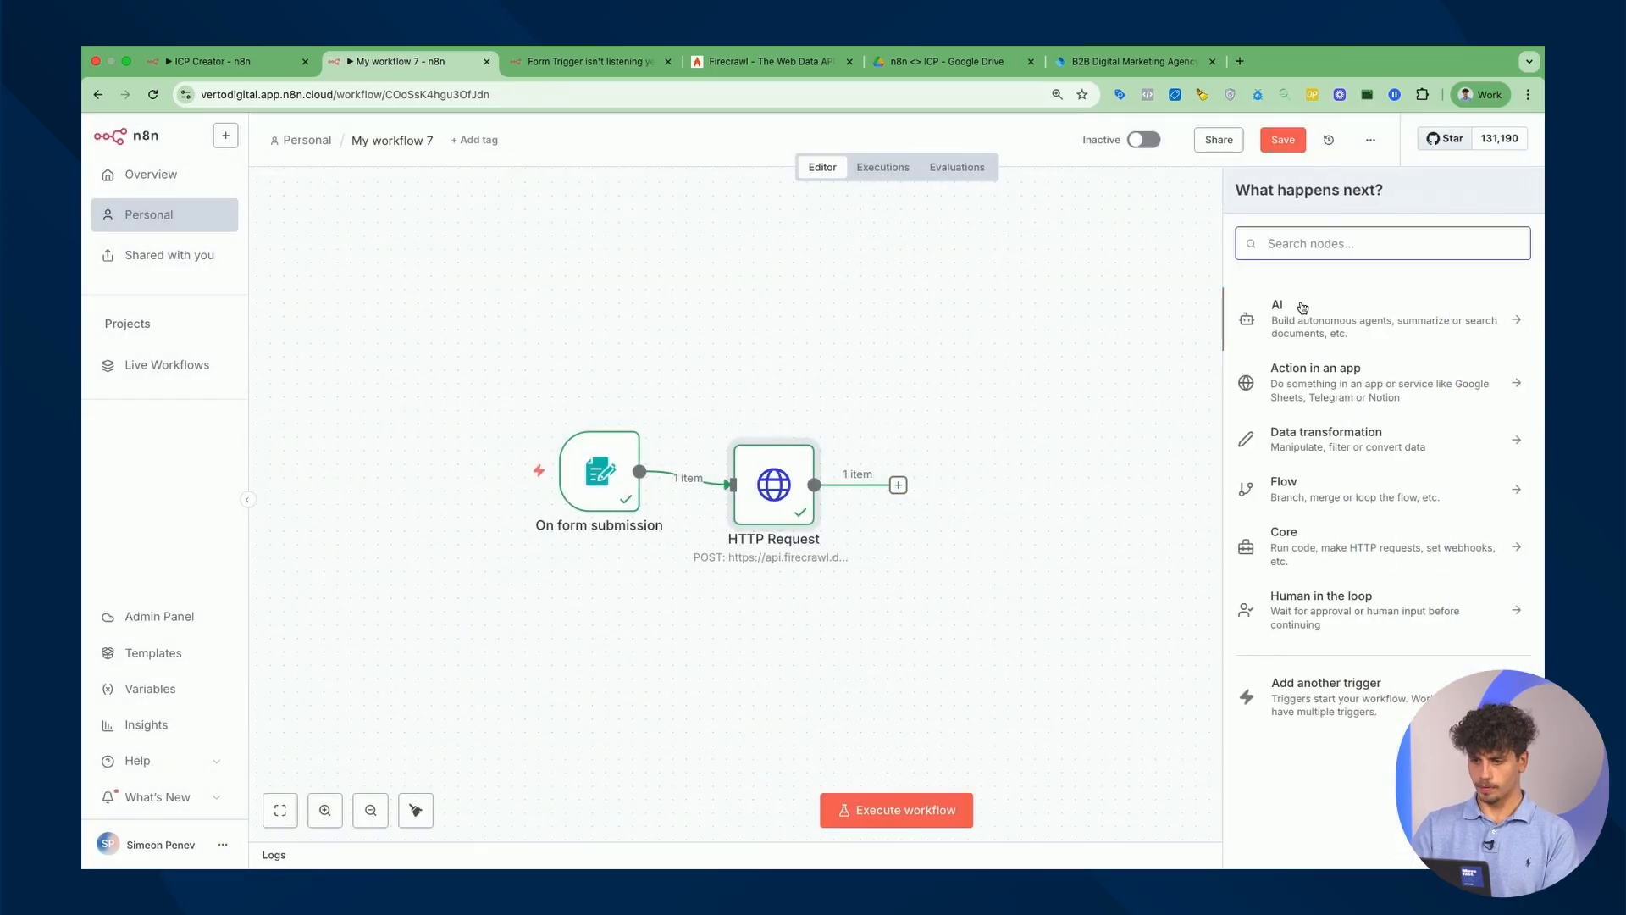
Add a second HTTP Request node filled from the copied cURL scrape command.
{"action": "type", "text": "h"}
{"action": "type", "text": "ttp"}
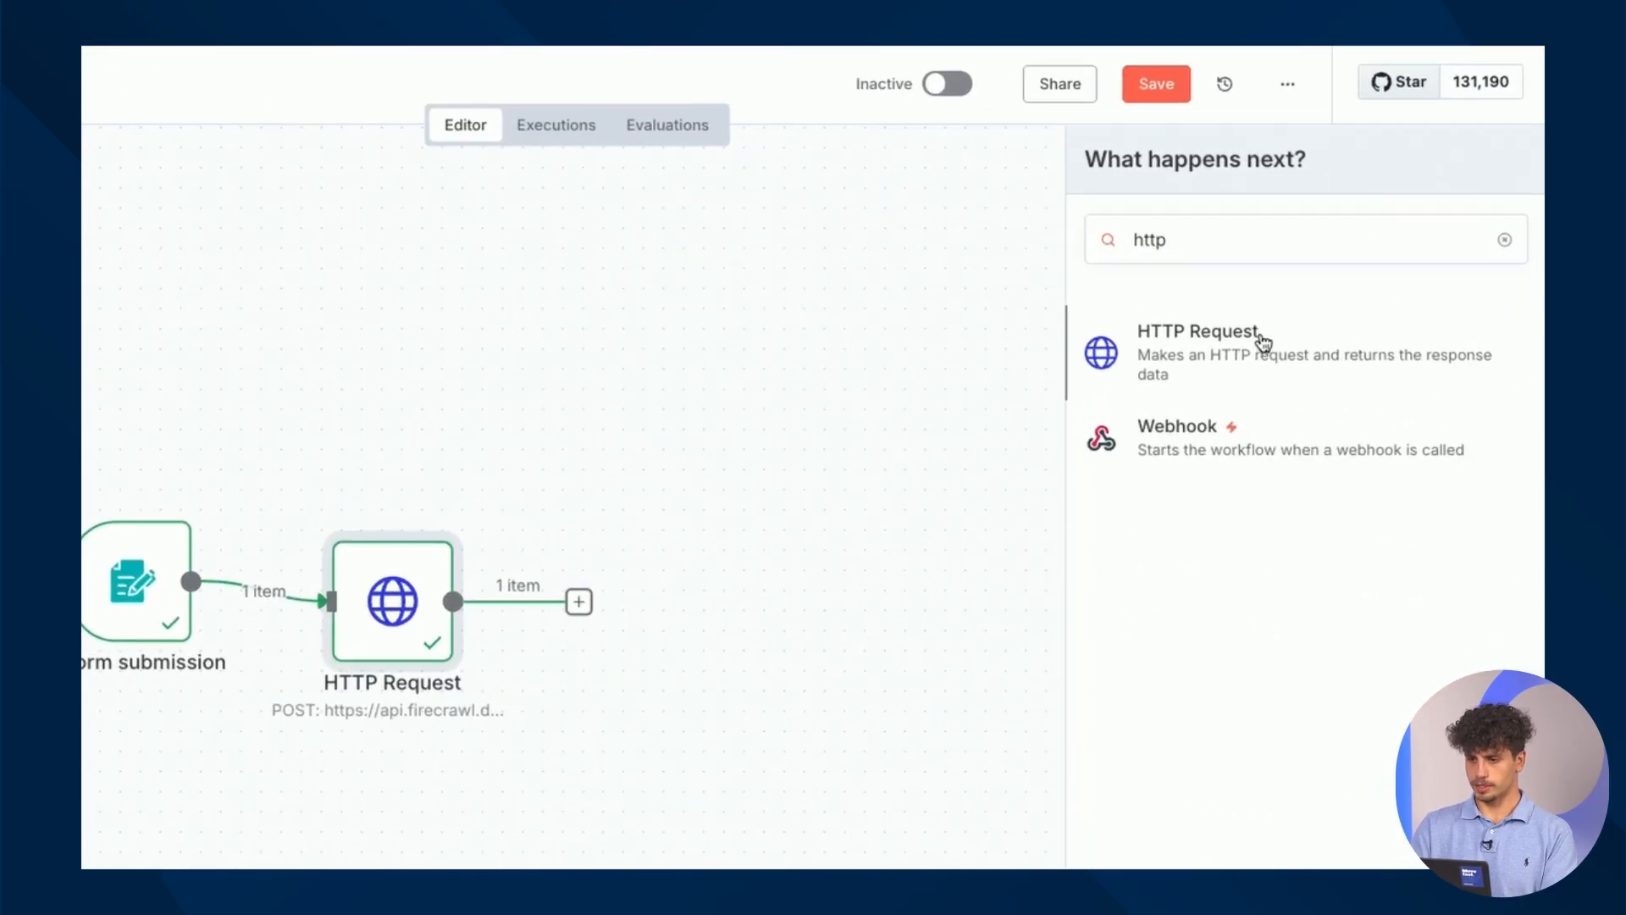
{"action": "left_click", "coordinate": [1264, 342]}
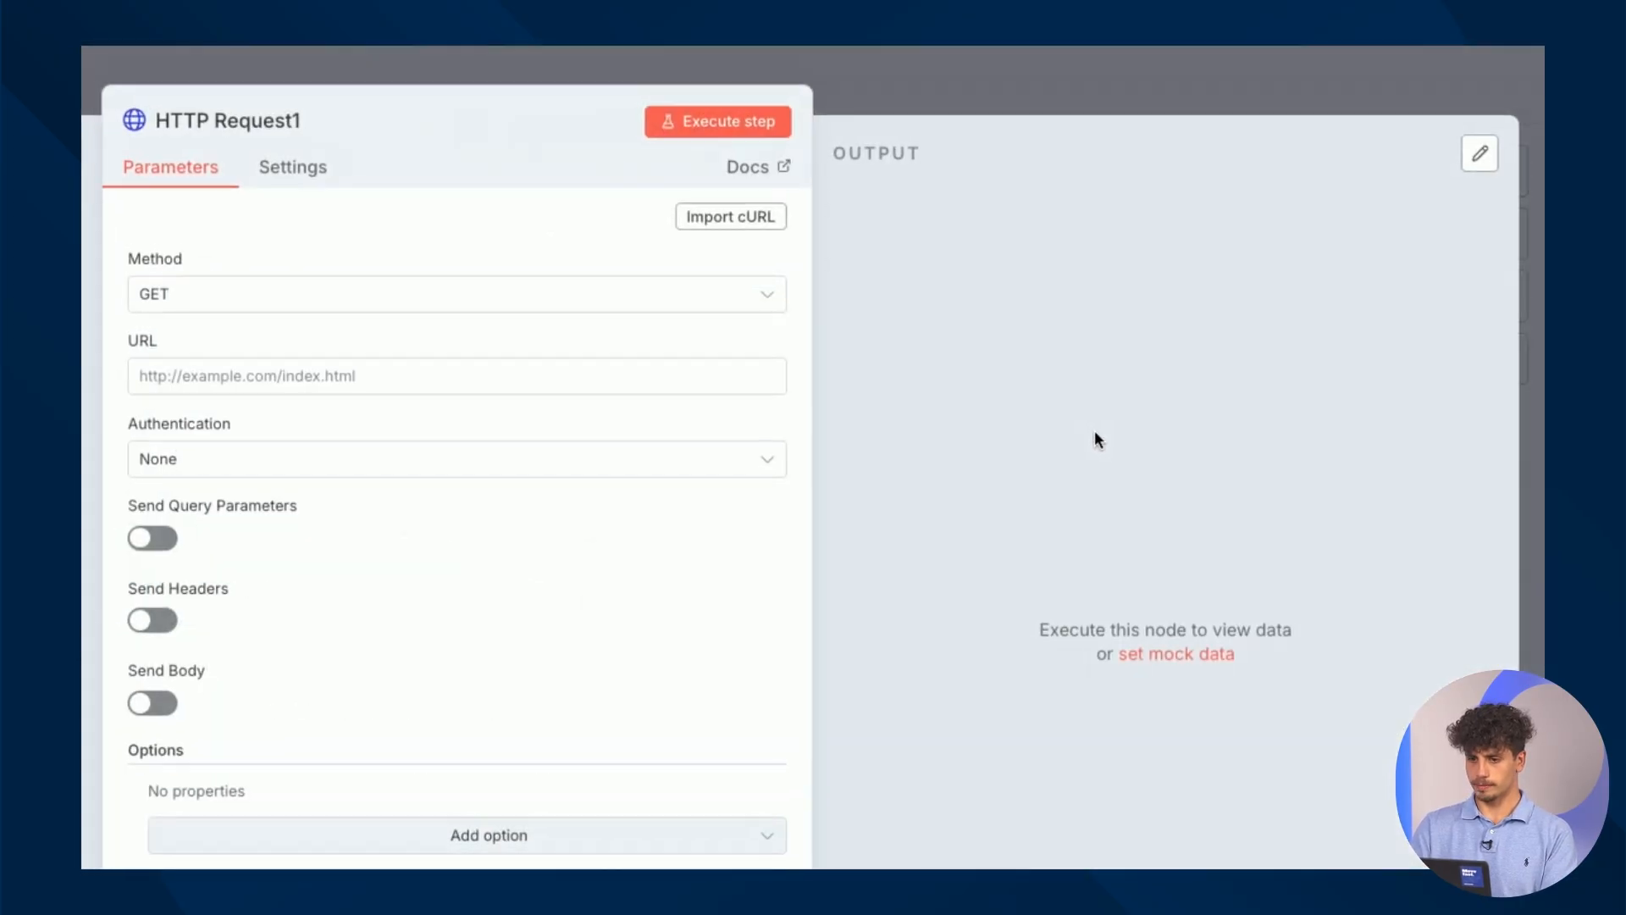
{"action": "left_click", "coordinate": [983, 229]}
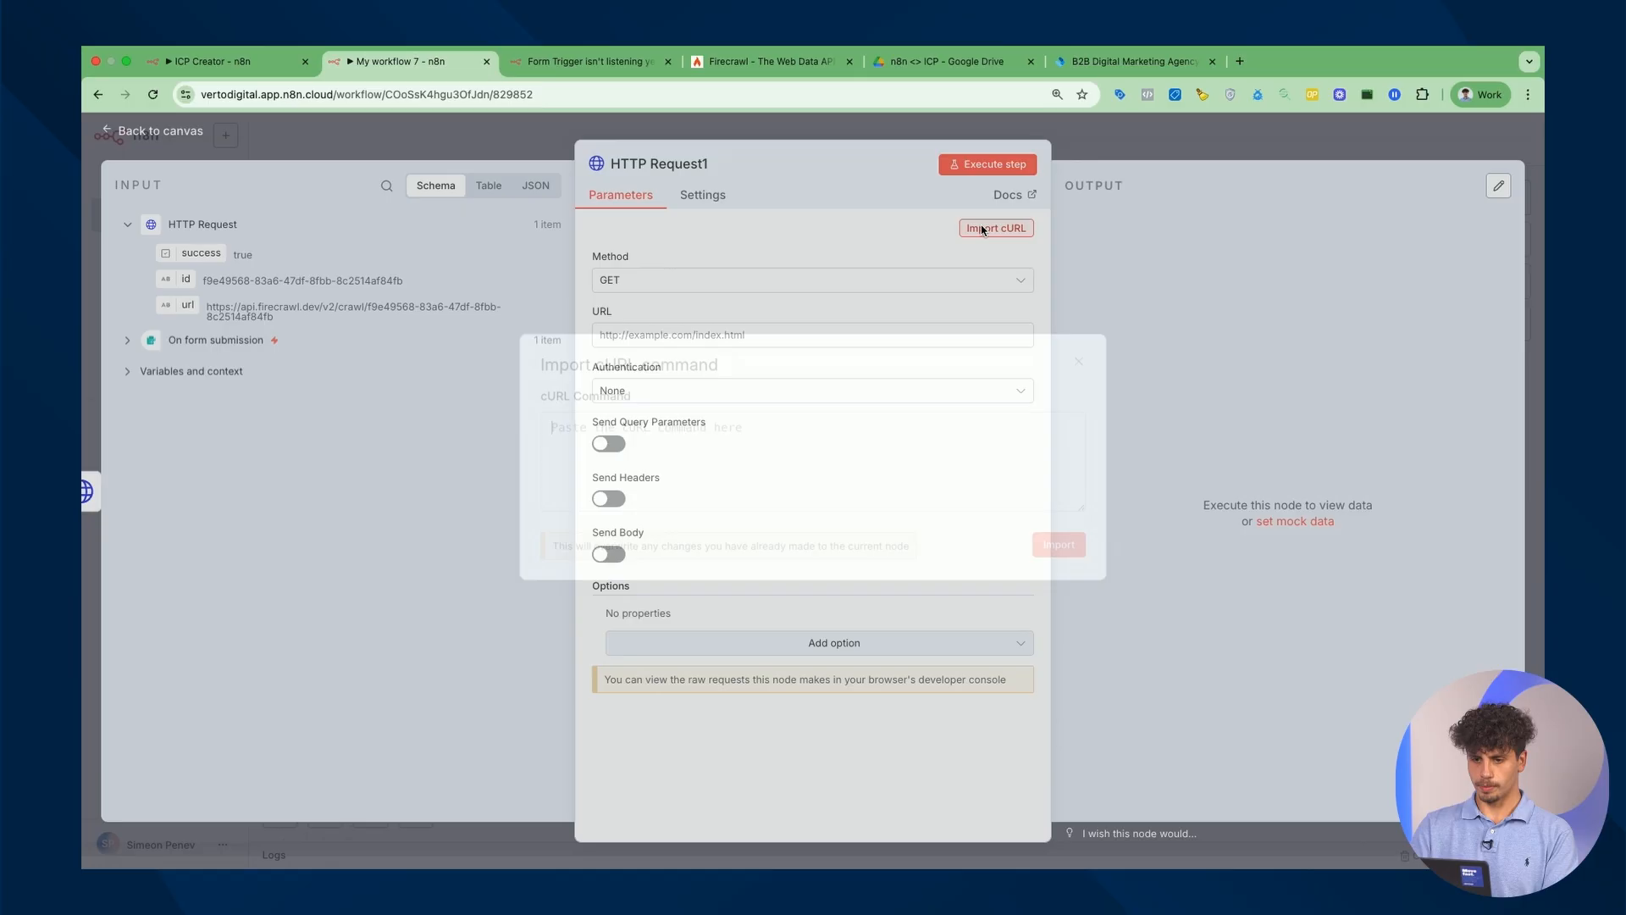
{"action": "key", "text": "super+v"}
{"action": "left_click", "coordinate": [1061, 559]}
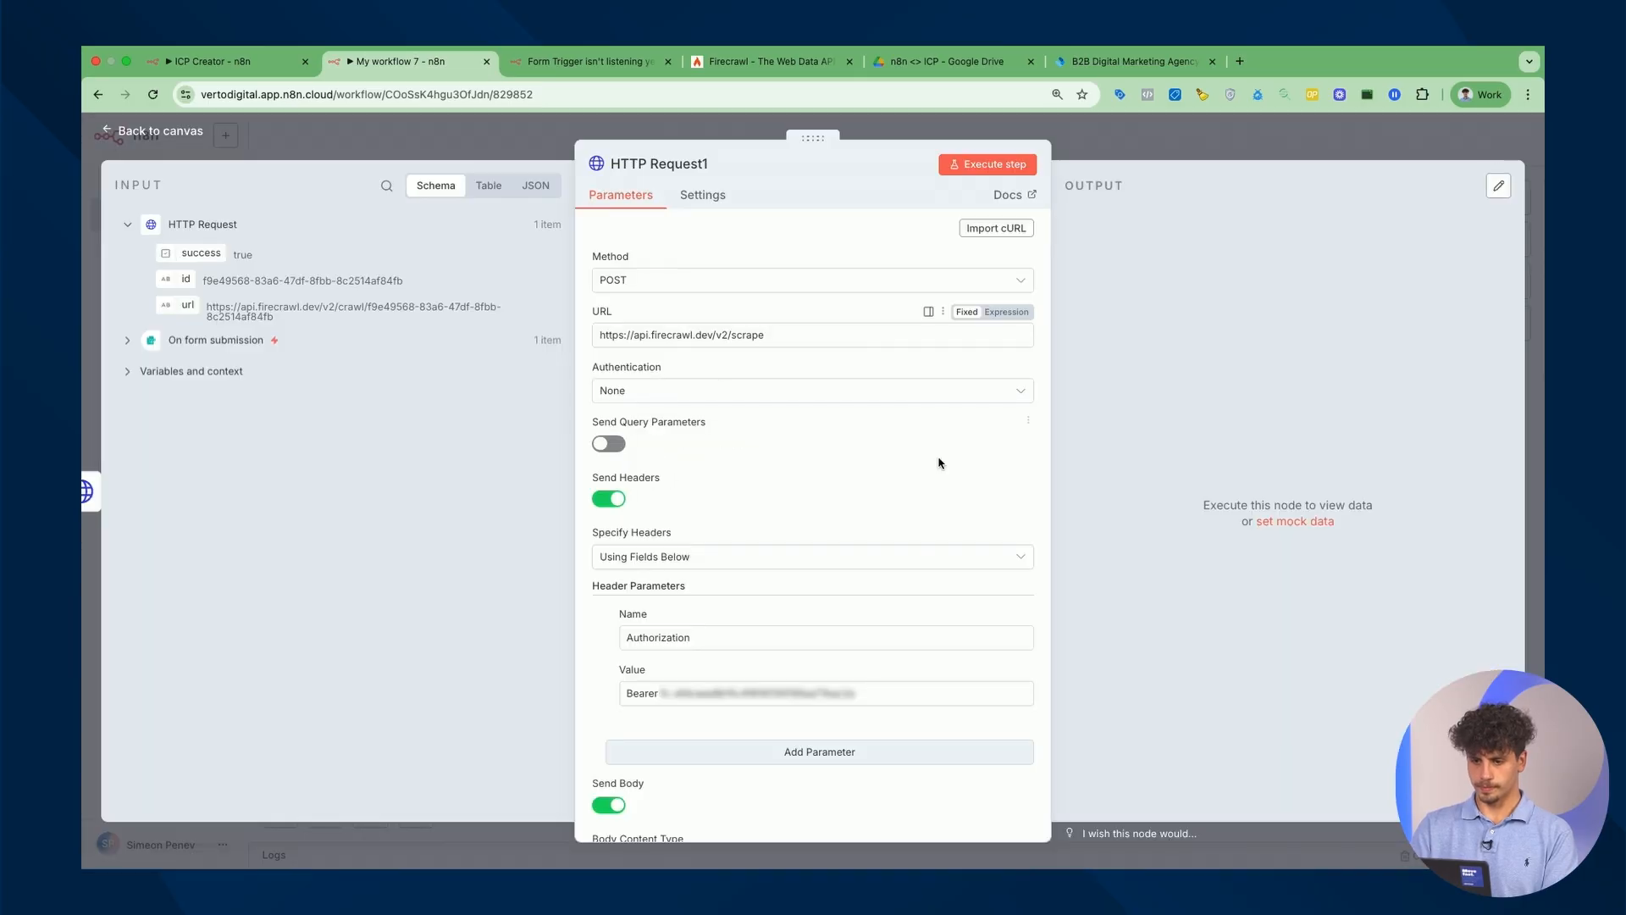
Remove the url line from the new node's JSON body.
{"action": "scroll", "coordinate": [938, 458], "scroll_direction": "down", "scroll_amount": 5}
{"action": "scroll", "coordinate": [938, 458], "scroll_direction": "down", "scroll_amount": 4}
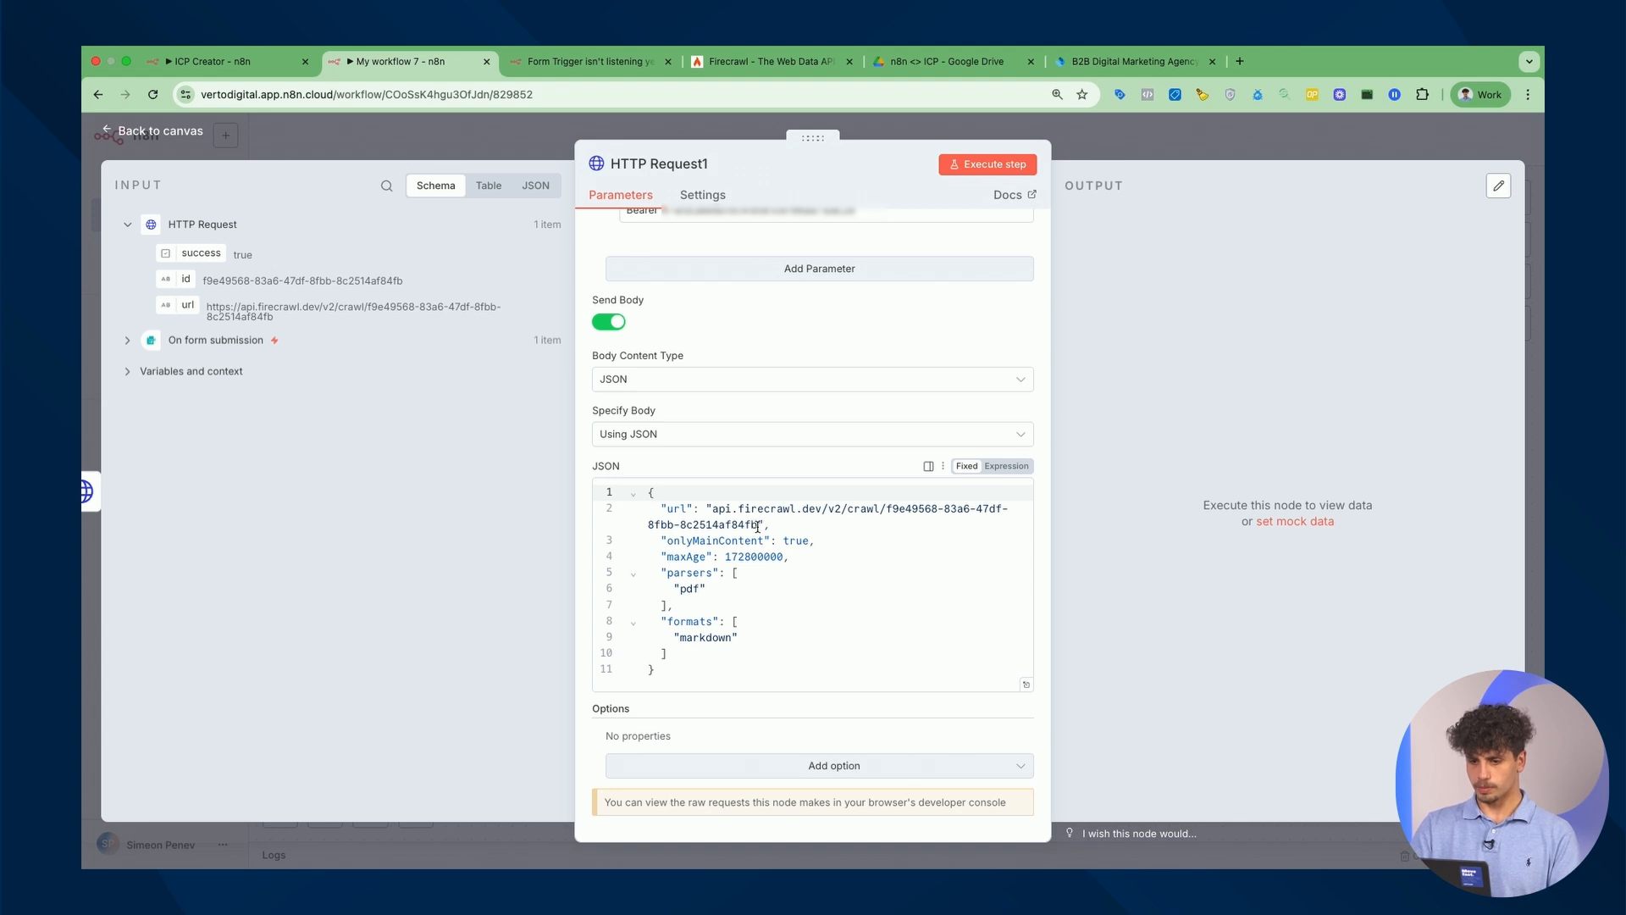
{"action": "scroll", "coordinate": [758, 532], "scroll_direction": "up", "scroll_amount": 8}
{"action": "scroll", "coordinate": [767, 533], "scroll_direction": "down", "scroll_amount": 8}
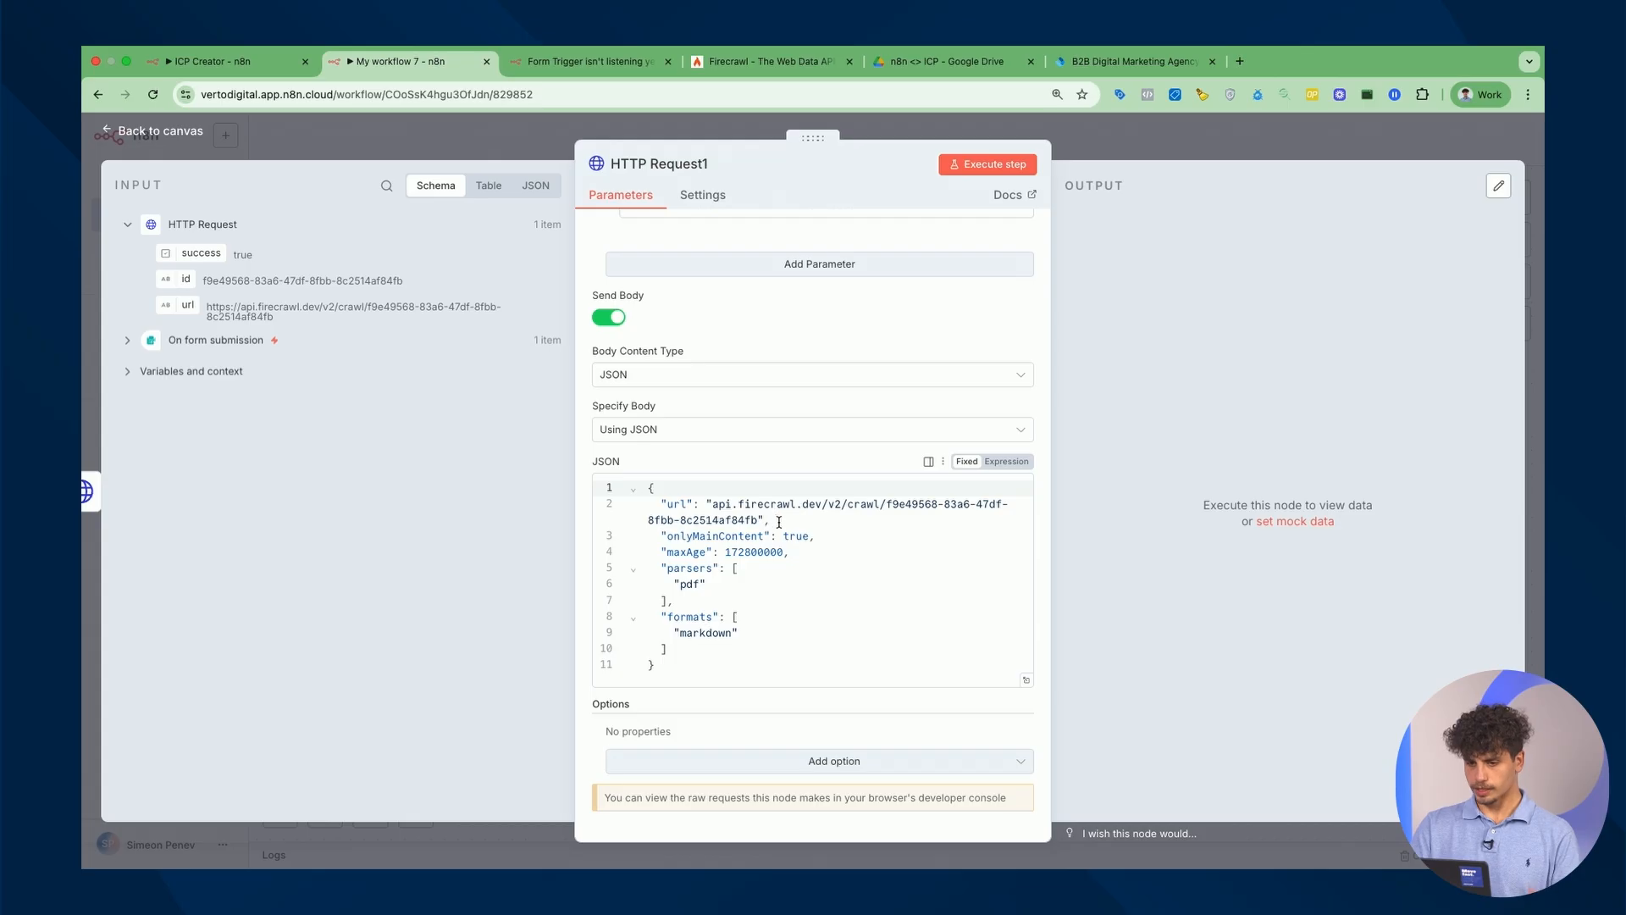
{"action": "left_click_drag", "start_coordinate": [779, 521], "coordinate": [550, 500]}
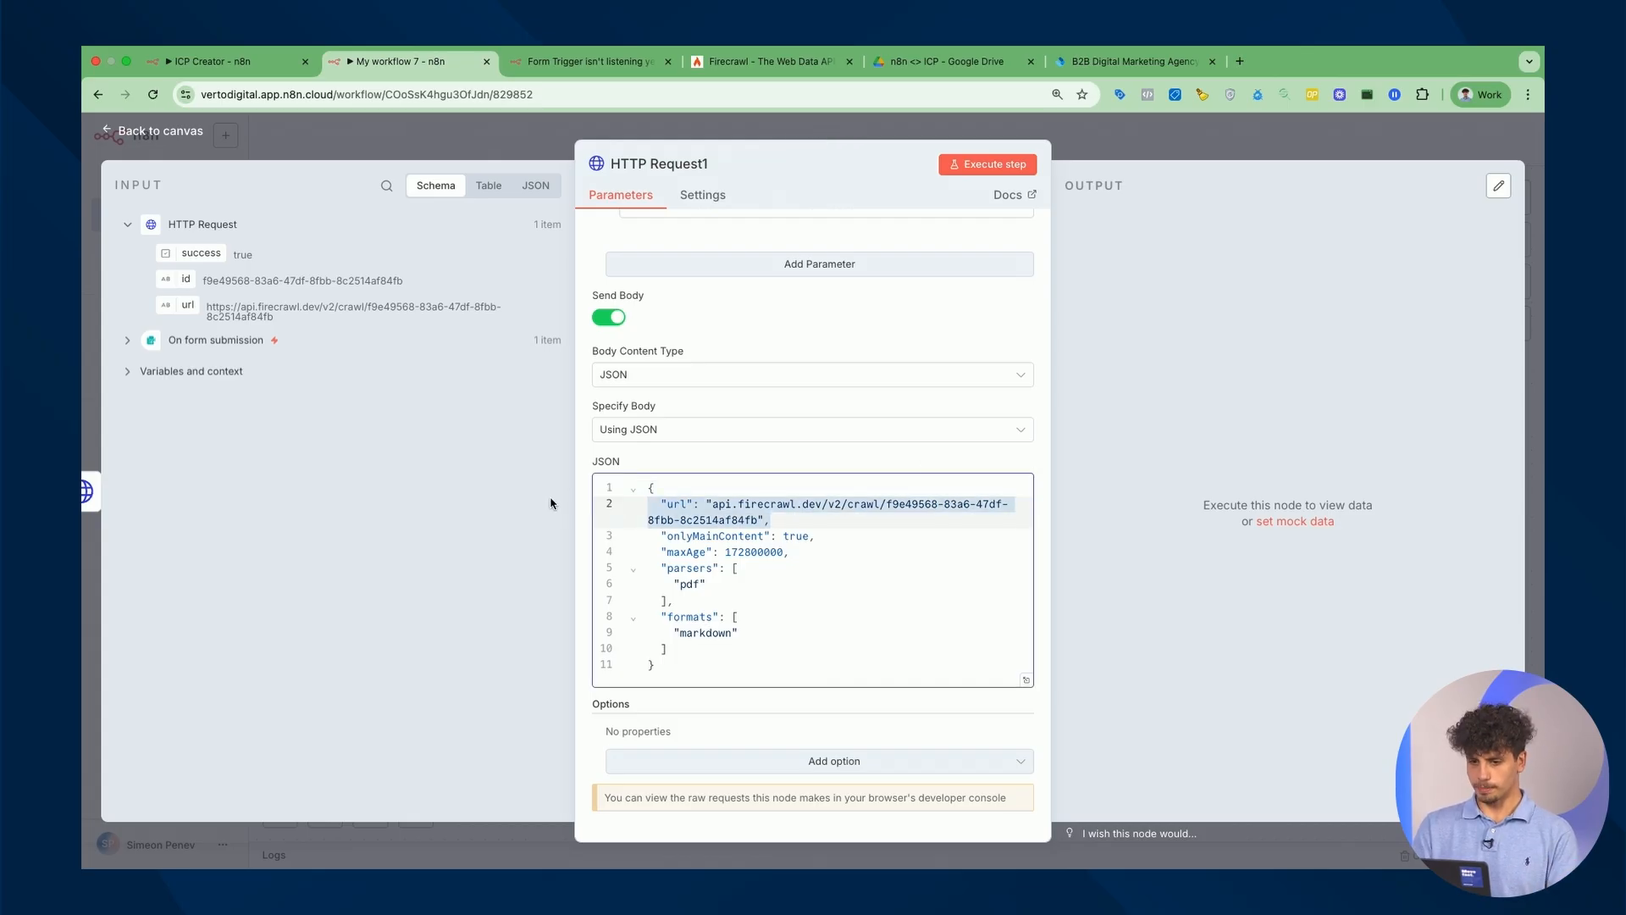
{"action": "scroll", "coordinate": [603, 320], "scroll_direction": "up", "scroll_amount": 6}
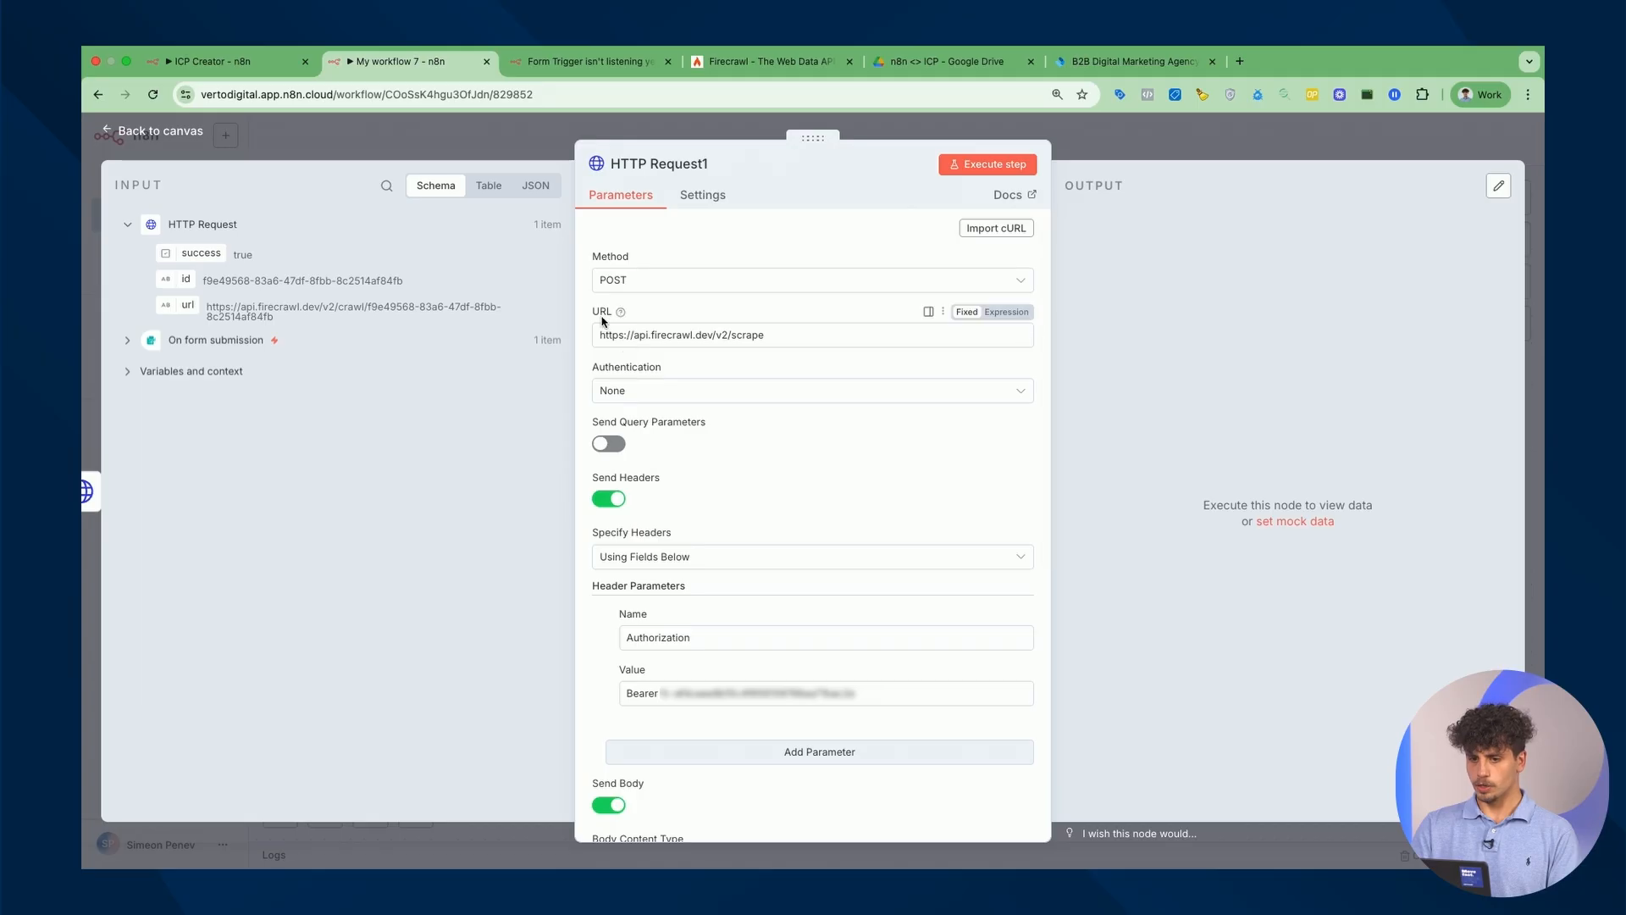
{"action": "scroll", "coordinate": [803, 459], "scroll_direction": "down", "scroll_amount": 6}
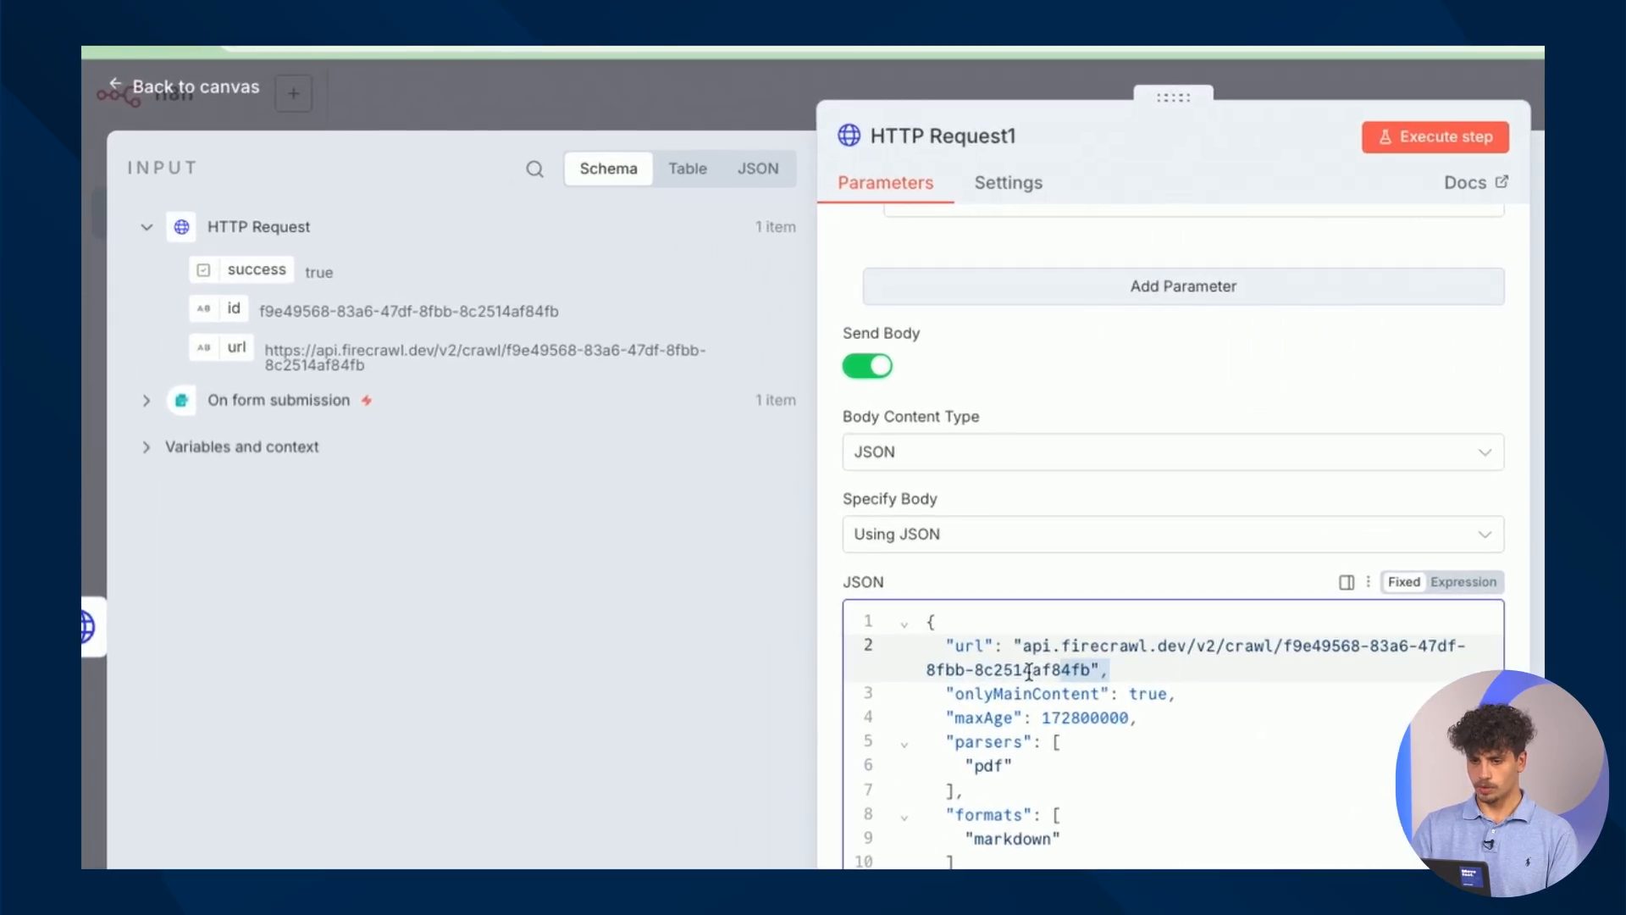
{"action": "key", "text": "BackSpace"}
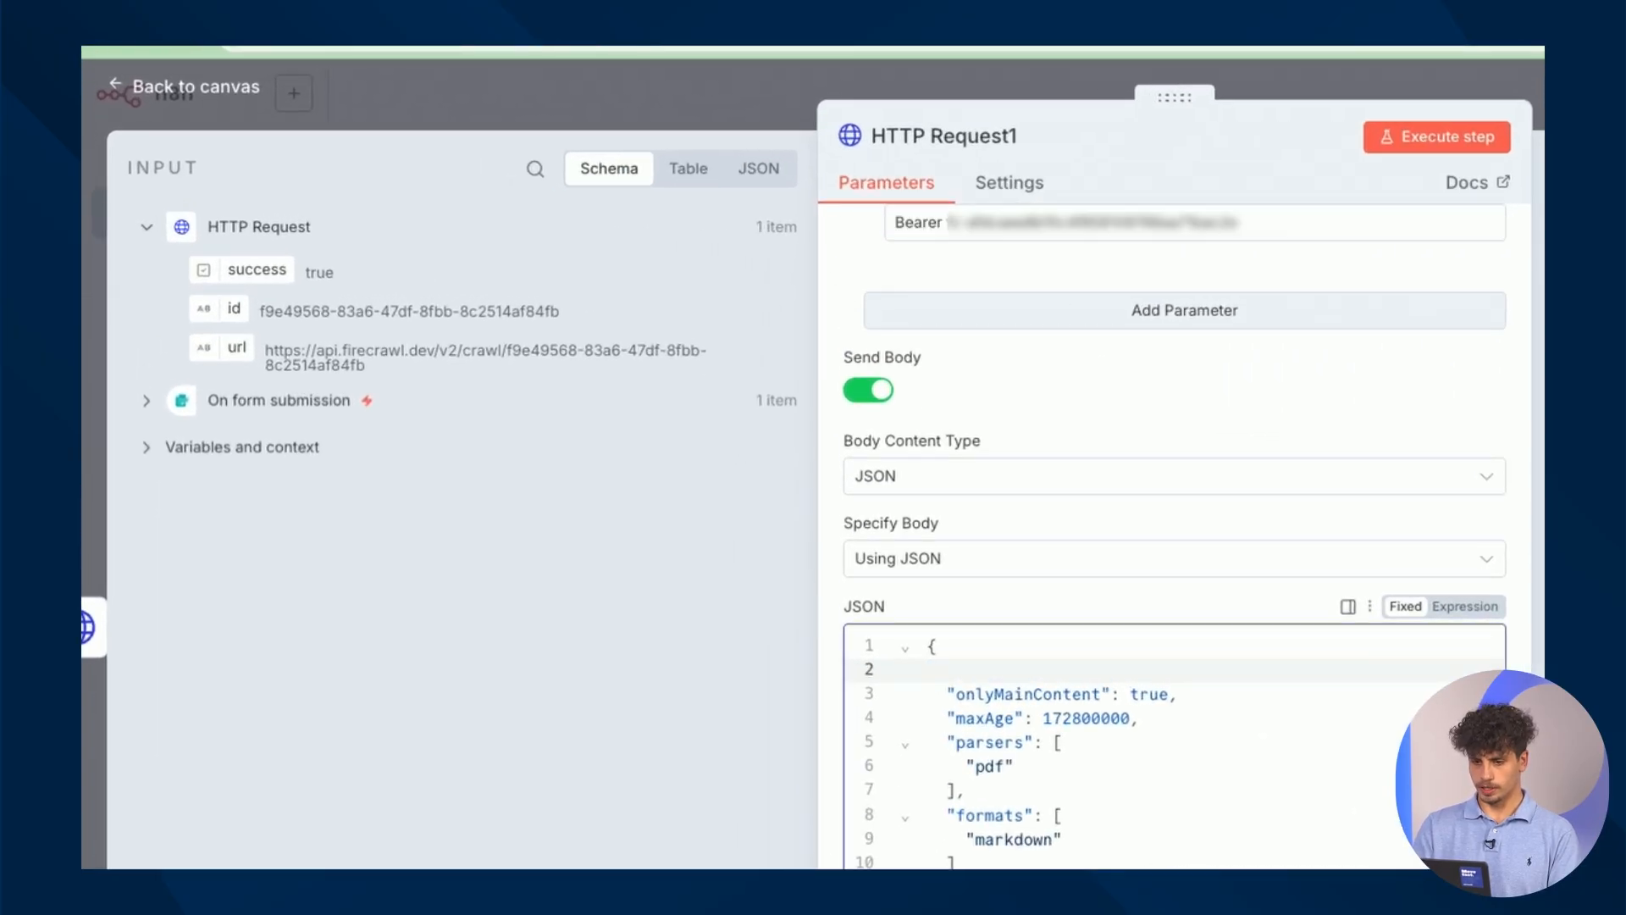
{"action": "key", "text": "BackSpace"}
Set the node's URL to {{ $json.url }} alone and run the step.
{"action": "scroll", "coordinate": [1205, 839], "scroll_direction": "up", "scroll_amount": 6}
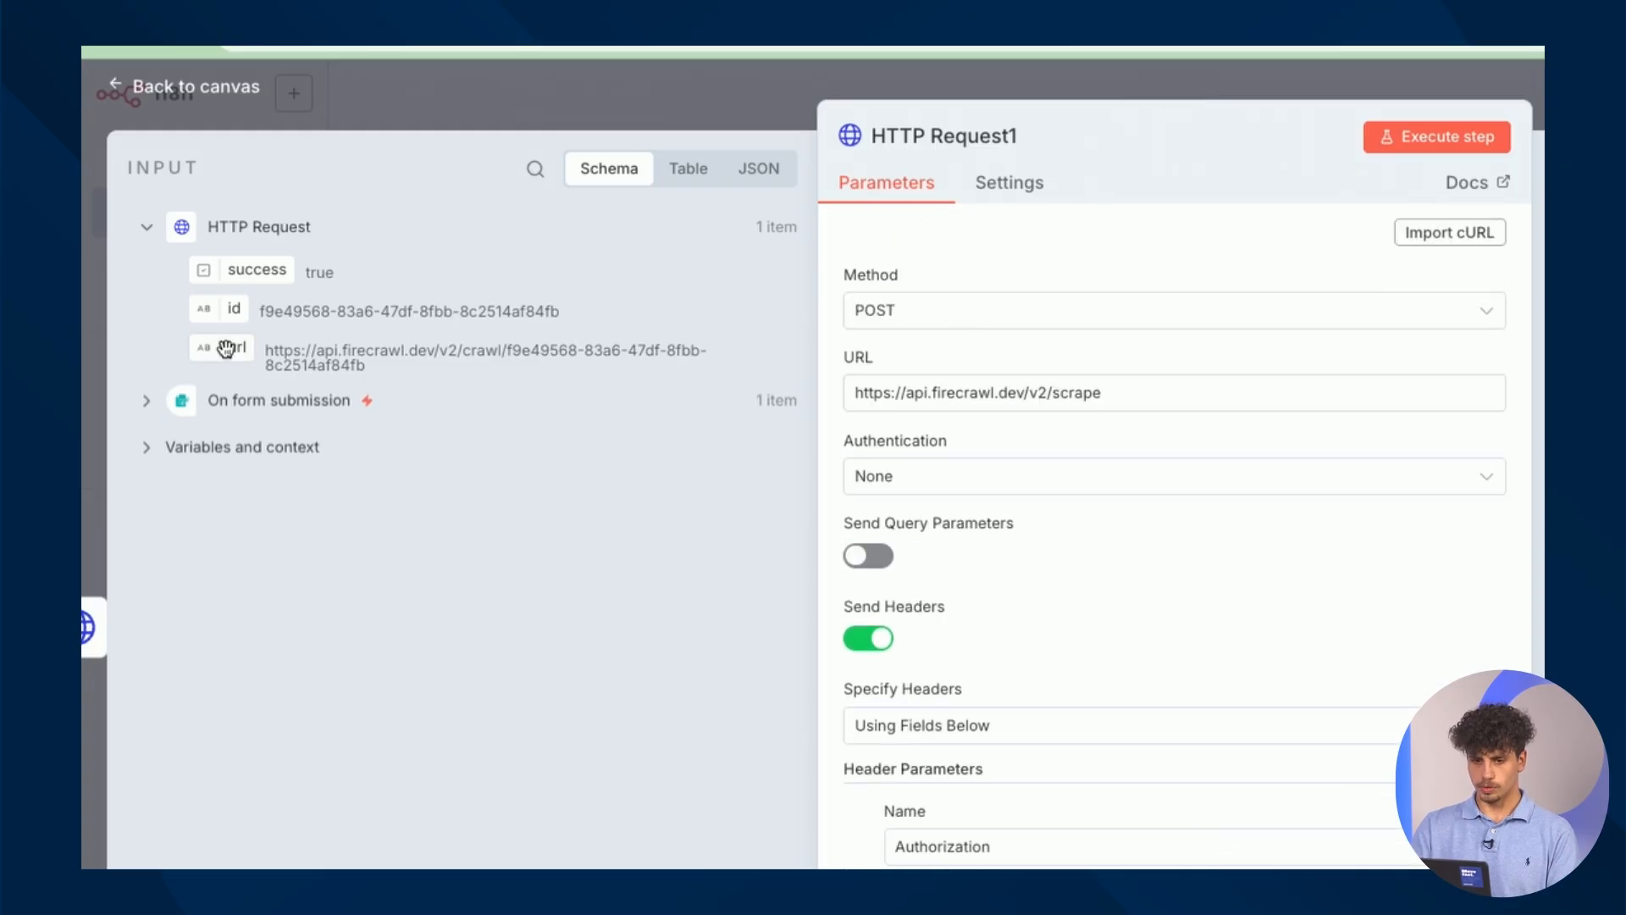
{"action": "left_click_drag", "start_coordinate": [225, 348], "coordinate": [1219, 403]}
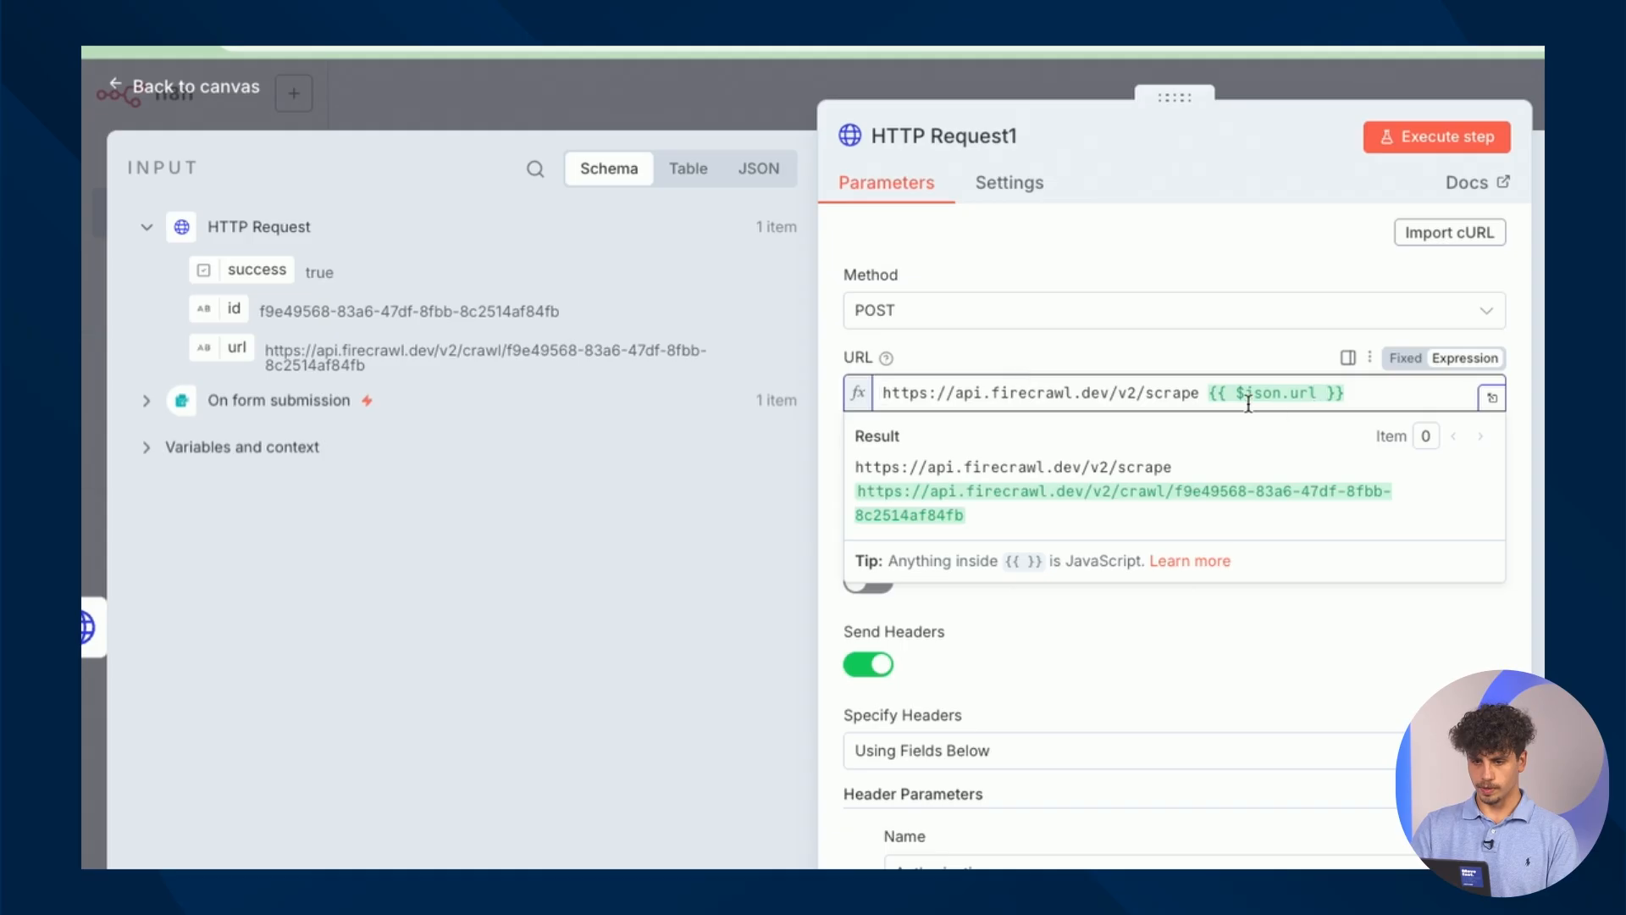
{"action": "left_click_drag", "start_coordinate": [1214, 395], "coordinate": [882, 393]}
{"action": "key", "text": "BackSpace"}
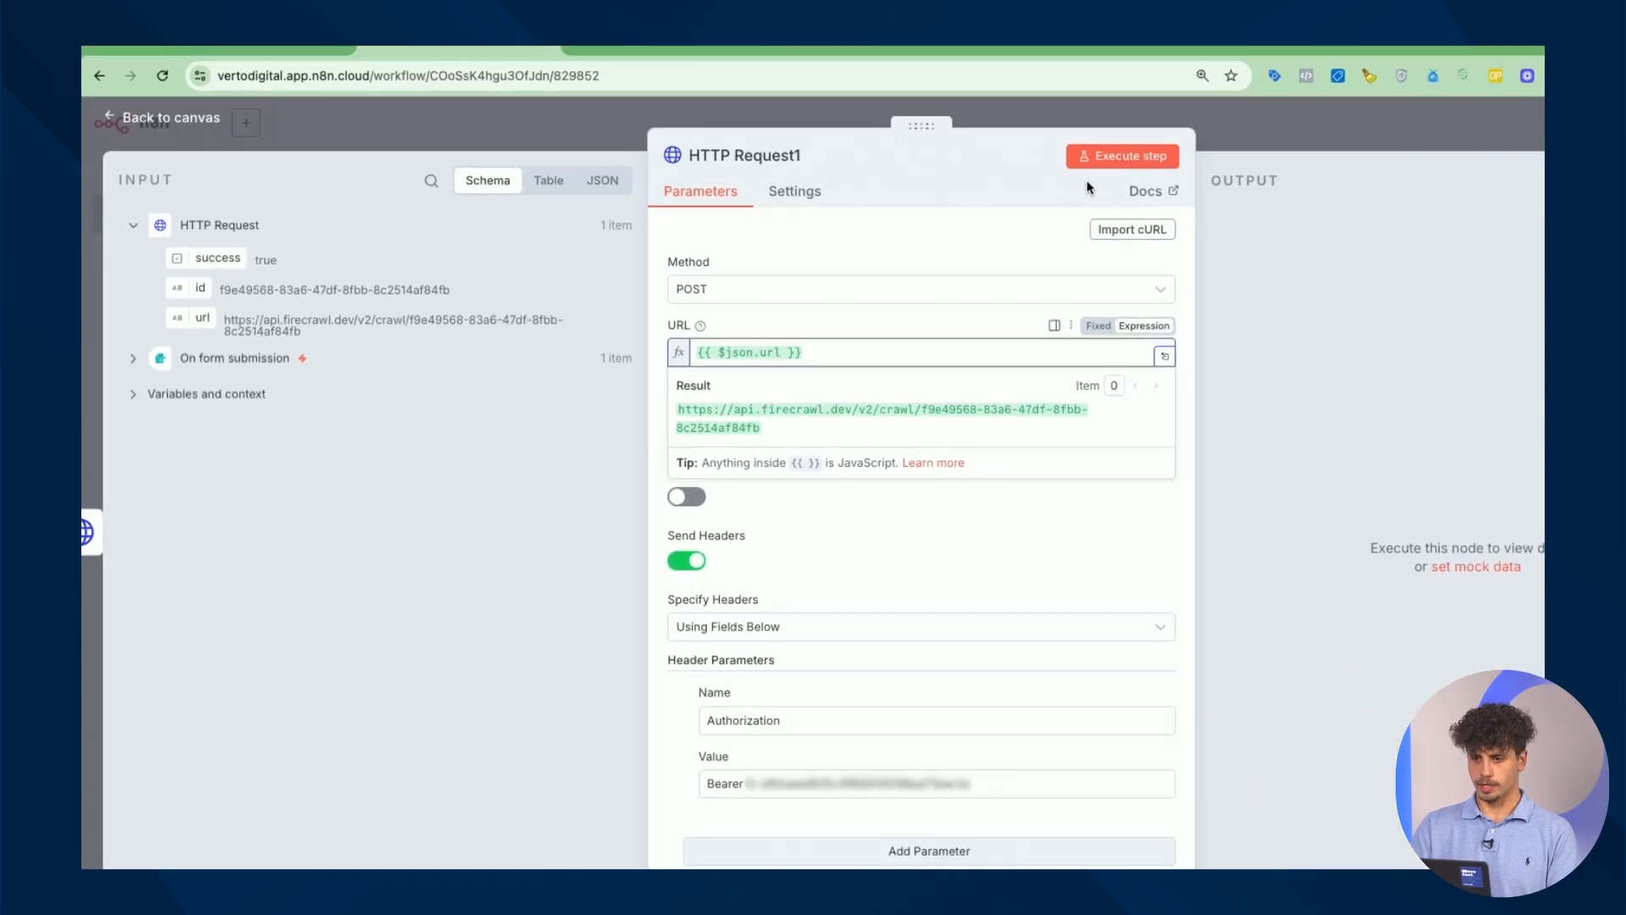
{"action": "left_click", "coordinate": [1423, 137]}
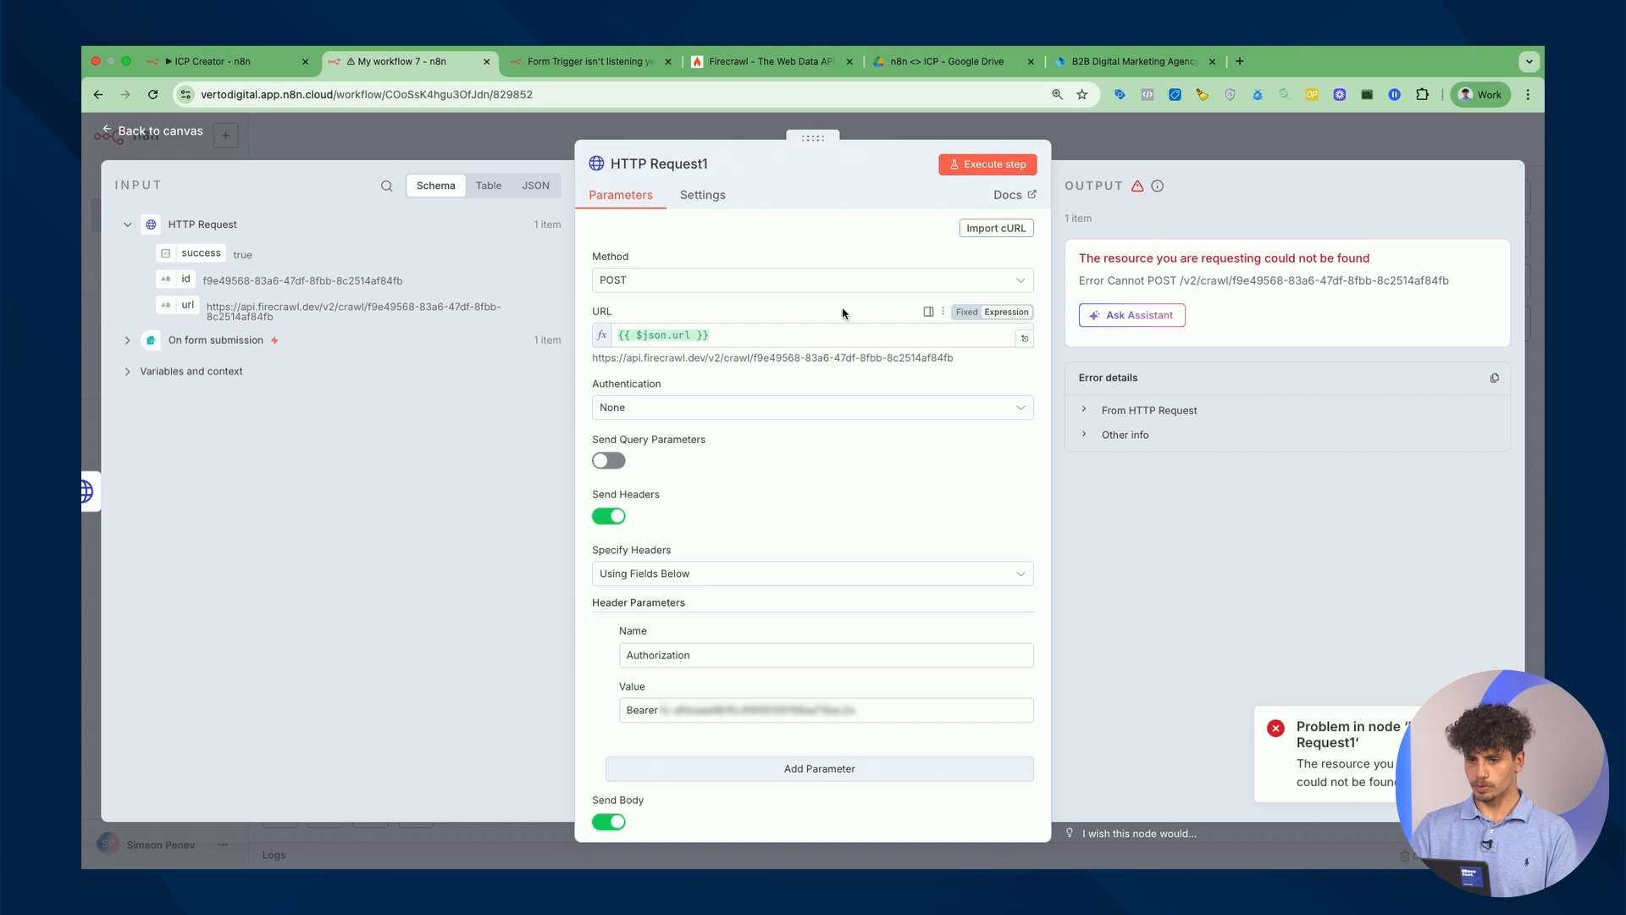
Change HTTP Request1's method to GET and rerun it.
{"action": "left_click", "coordinate": [858, 286]}
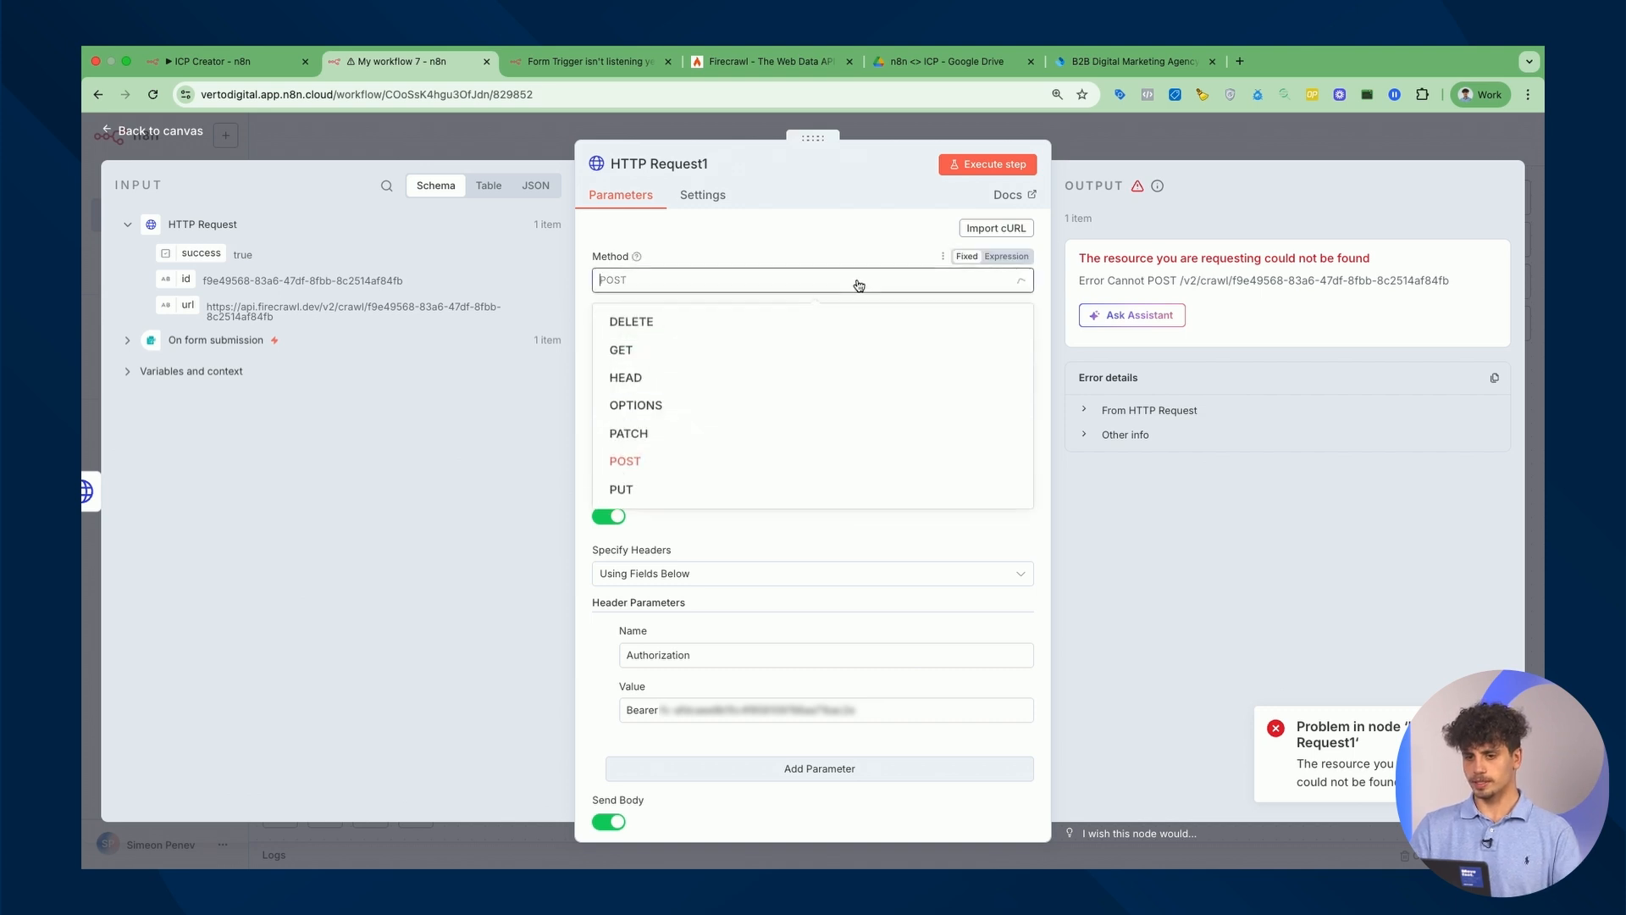
{"action": "left_click", "coordinate": [770, 350]}
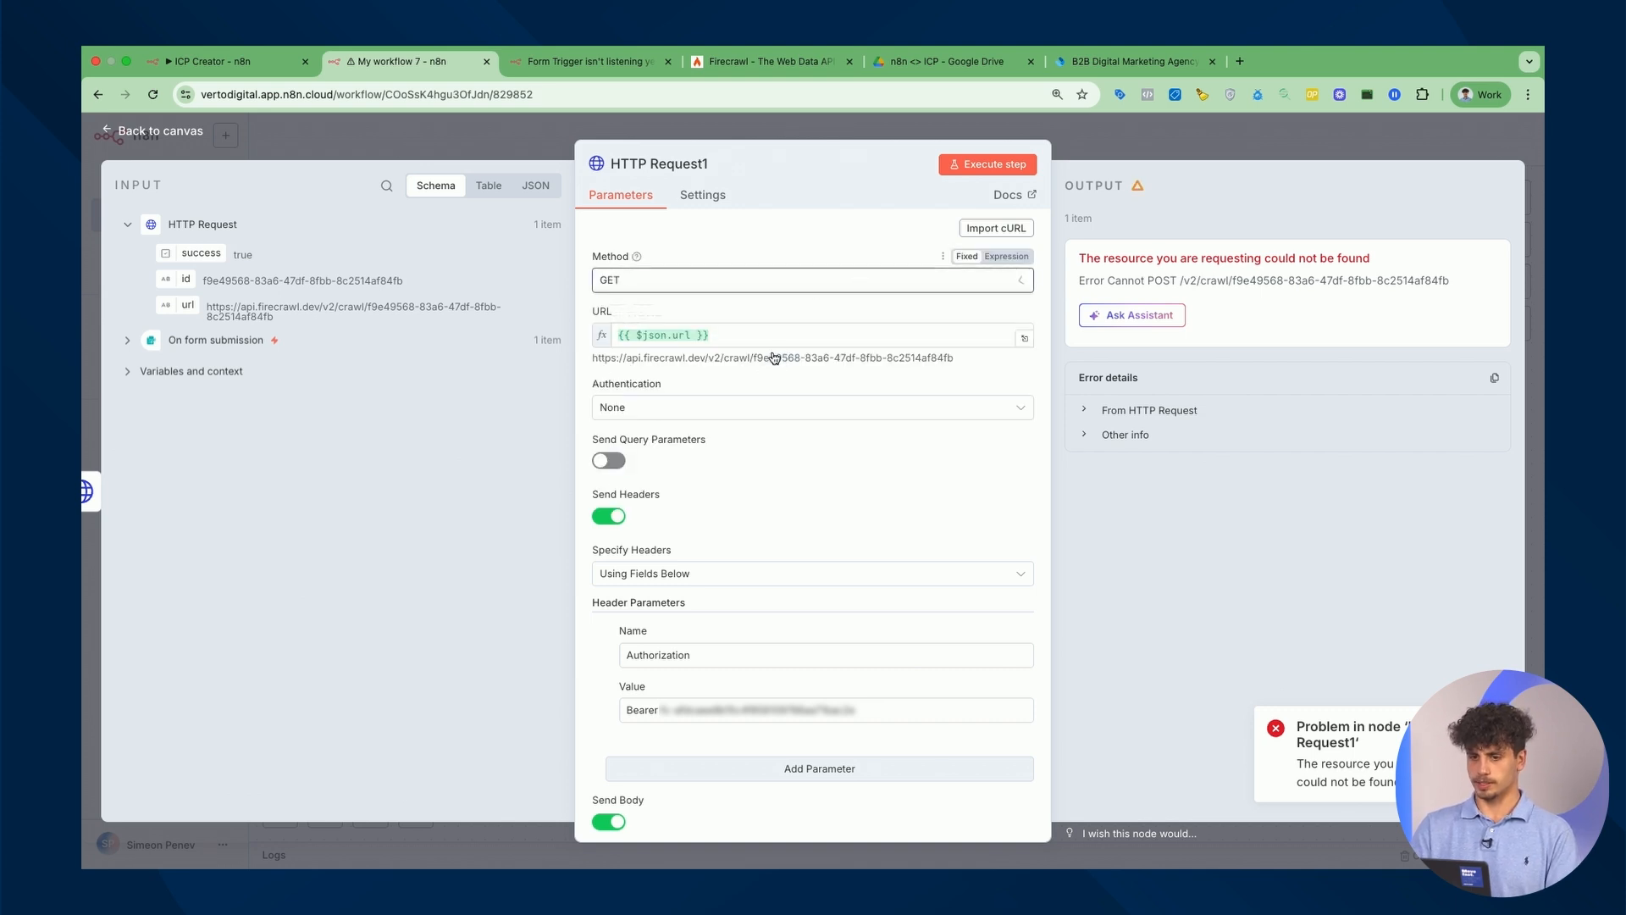
{"action": "left_click", "coordinate": [989, 167]}
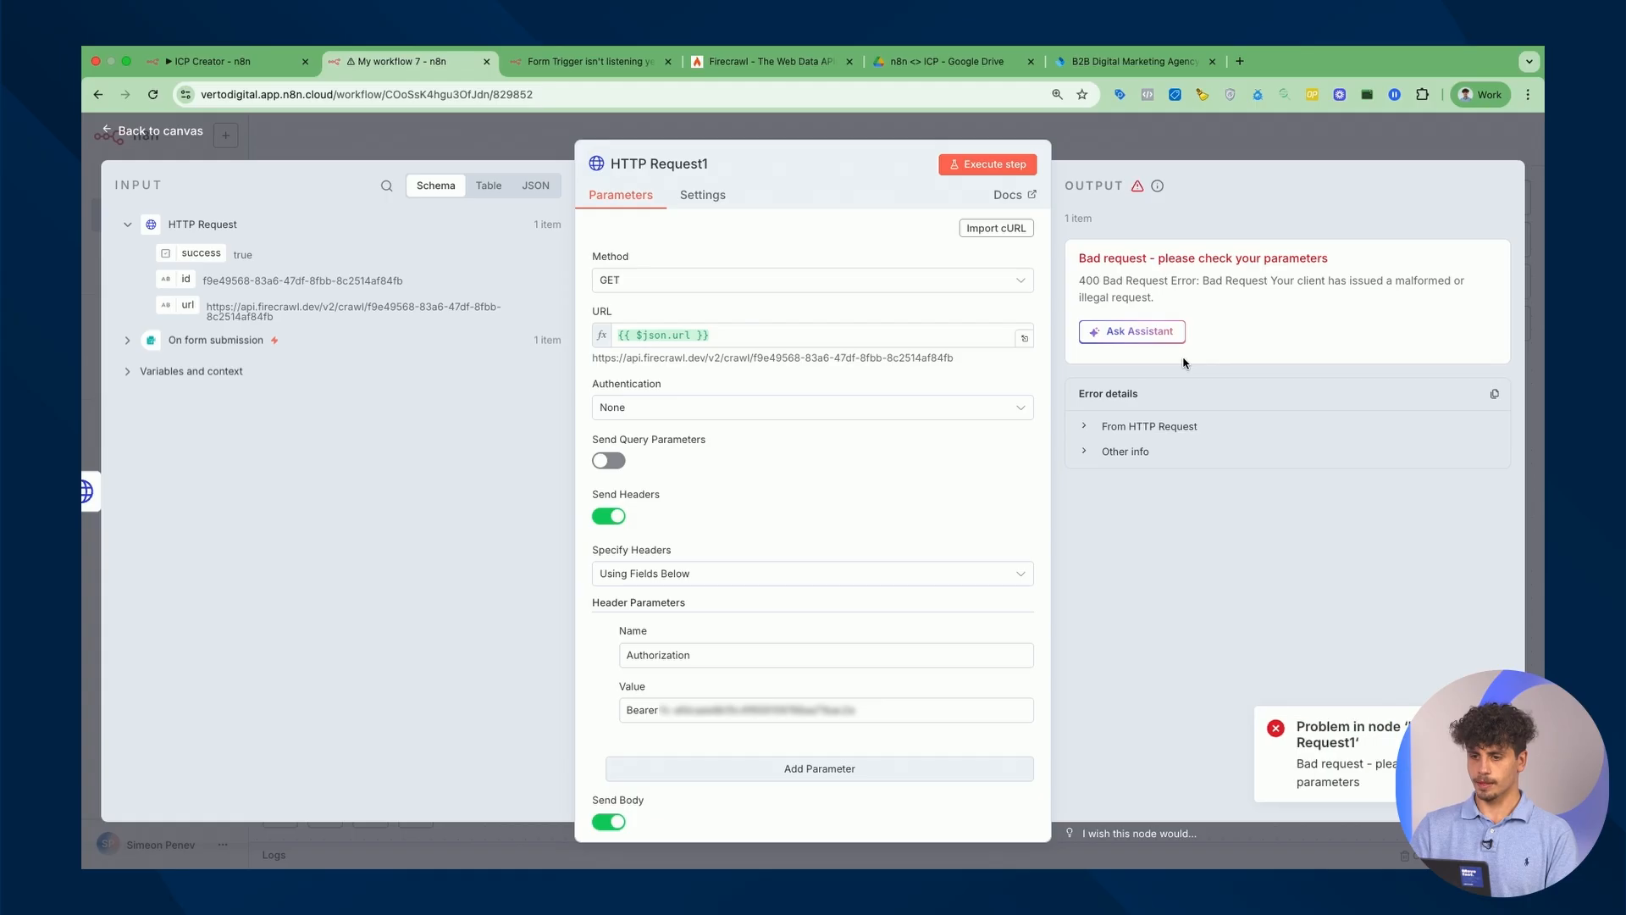
Turn off Send Body and run the step again.
{"action": "scroll", "coordinate": [827, 482], "scroll_direction": "down", "scroll_amount": 5}
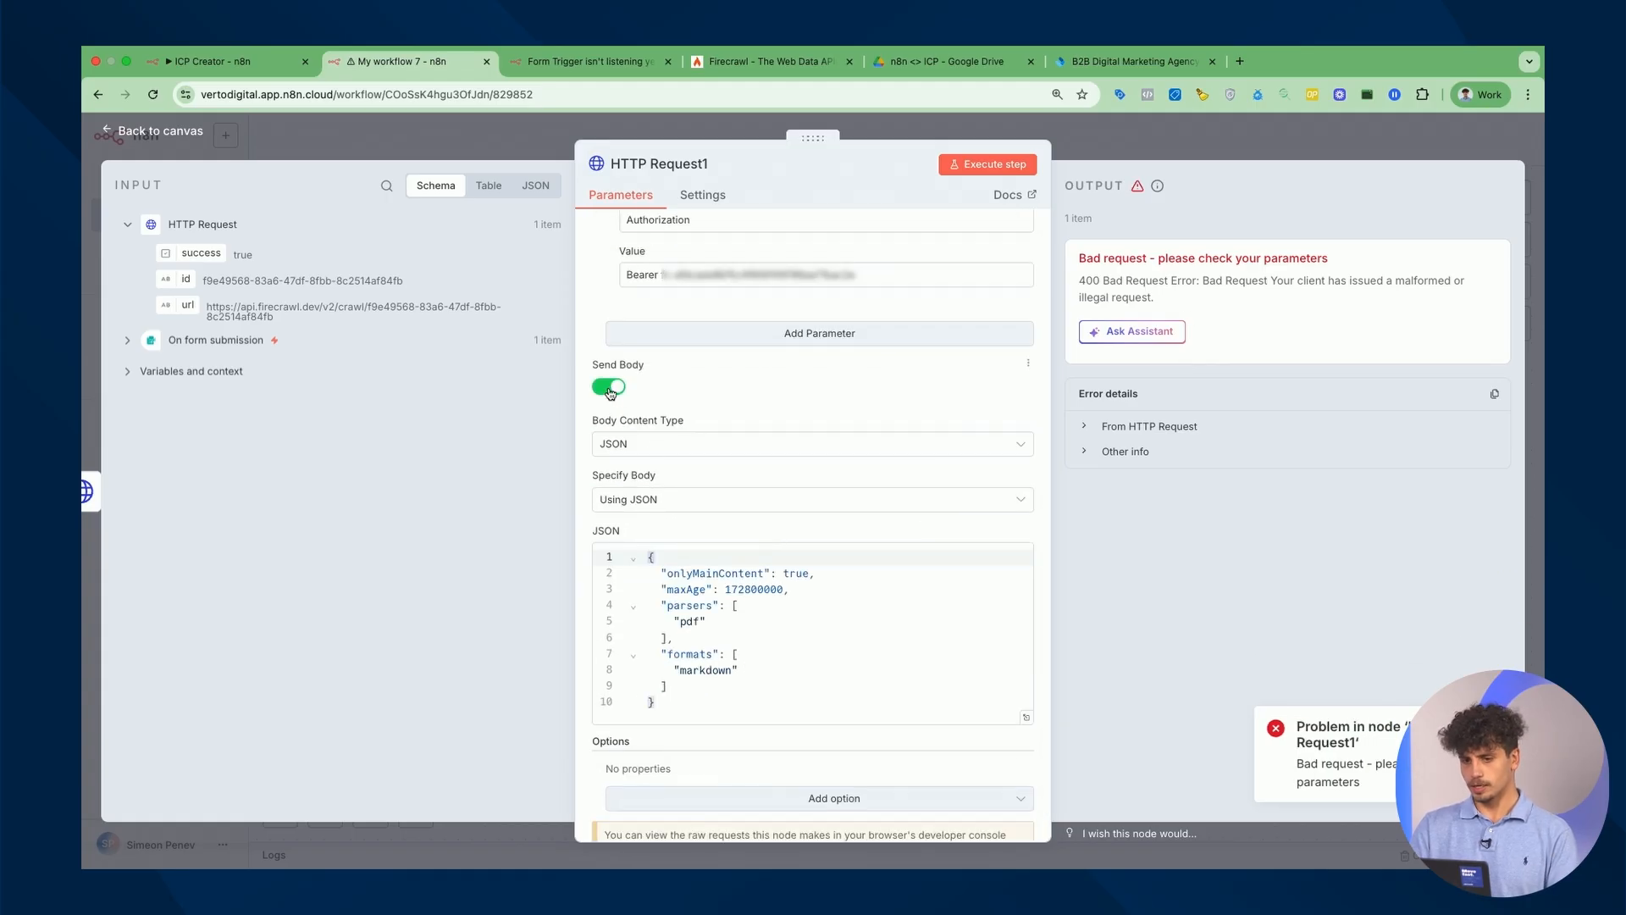
{"action": "left_click", "coordinate": [609, 388]}
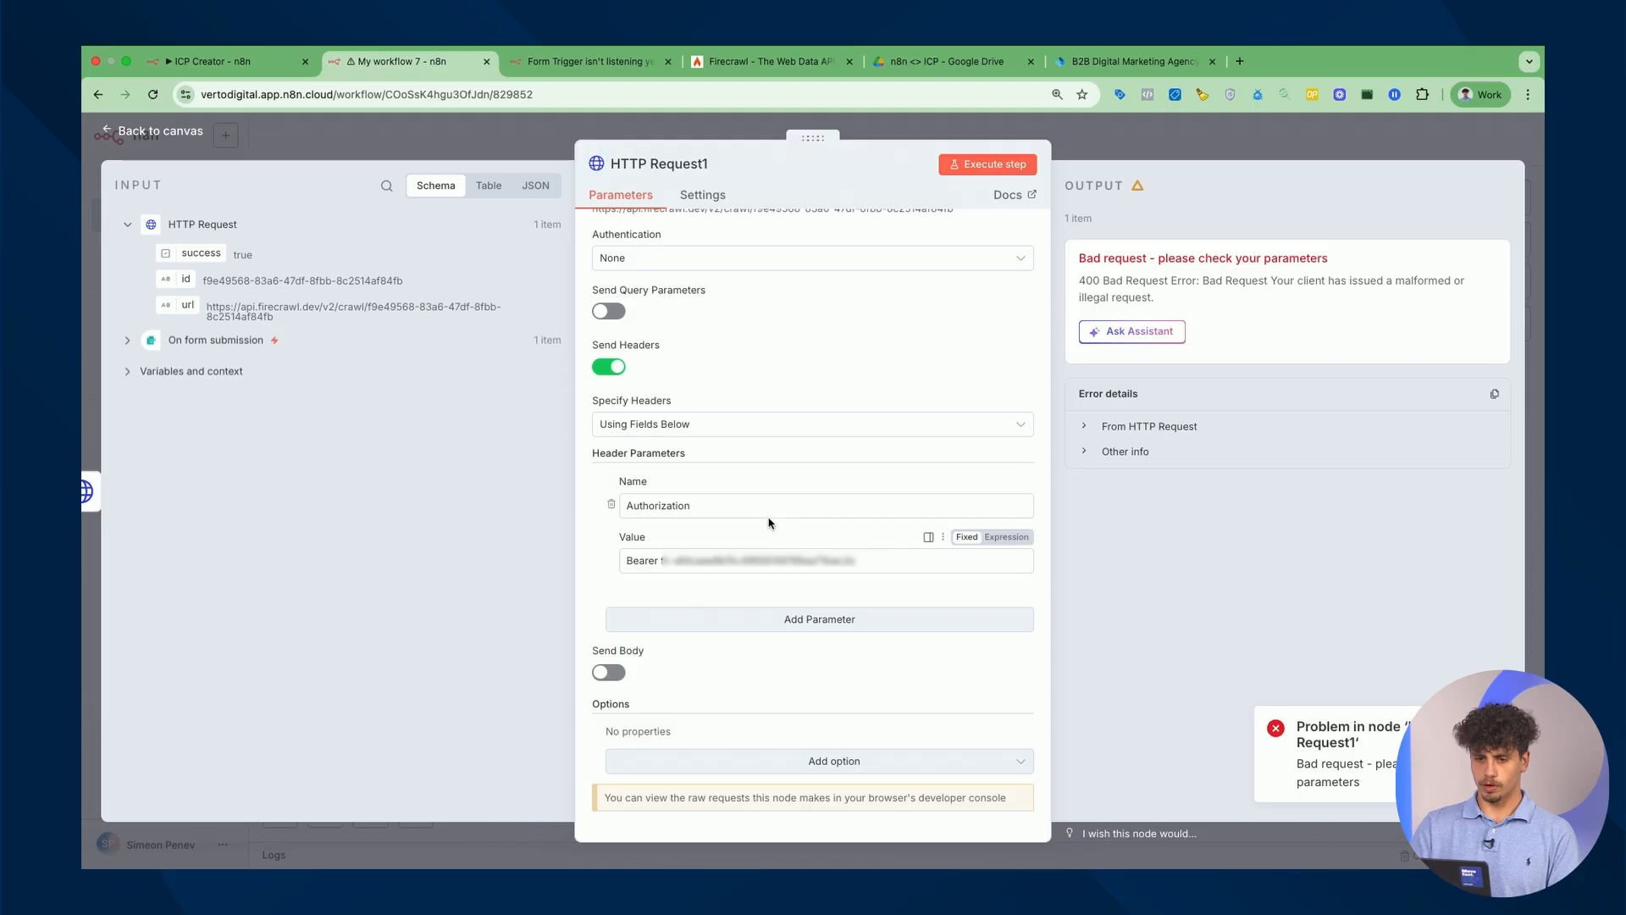
{"action": "scroll", "coordinate": [771, 523], "scroll_direction": "up", "scroll_amount": 2}
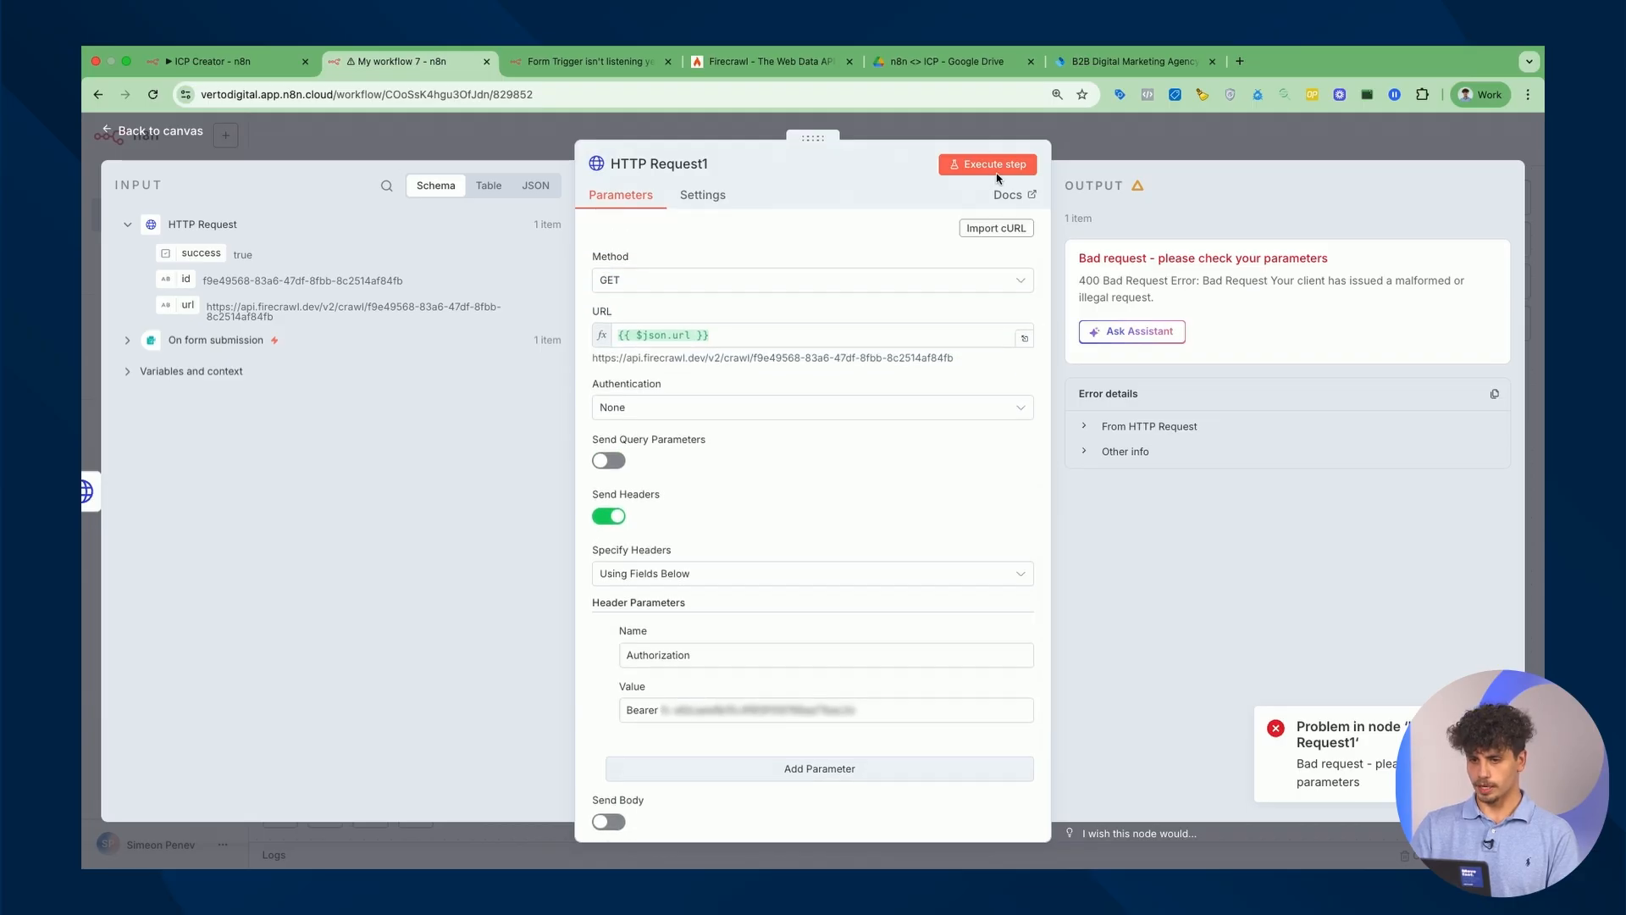
{"action": "left_click", "coordinate": [991, 164]}
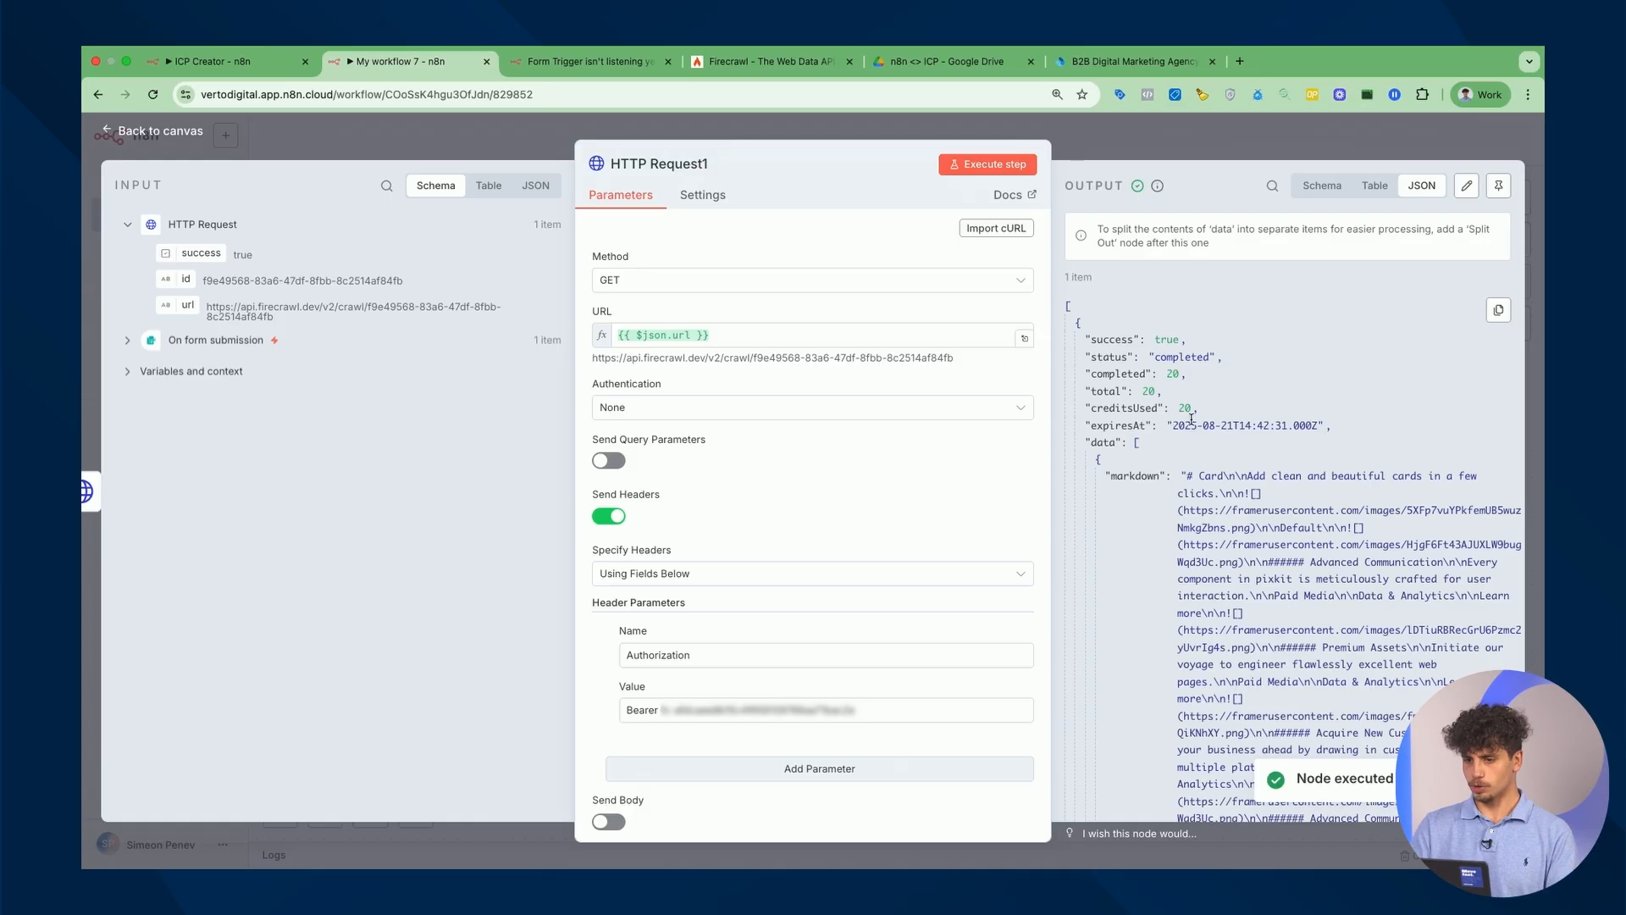
Preview the resolved {{ $json.url }} expression in HTTP Request1's URL field.
{"action": "scroll", "coordinate": [1223, 441], "scroll_direction": "down", "scroll_amount": 2}
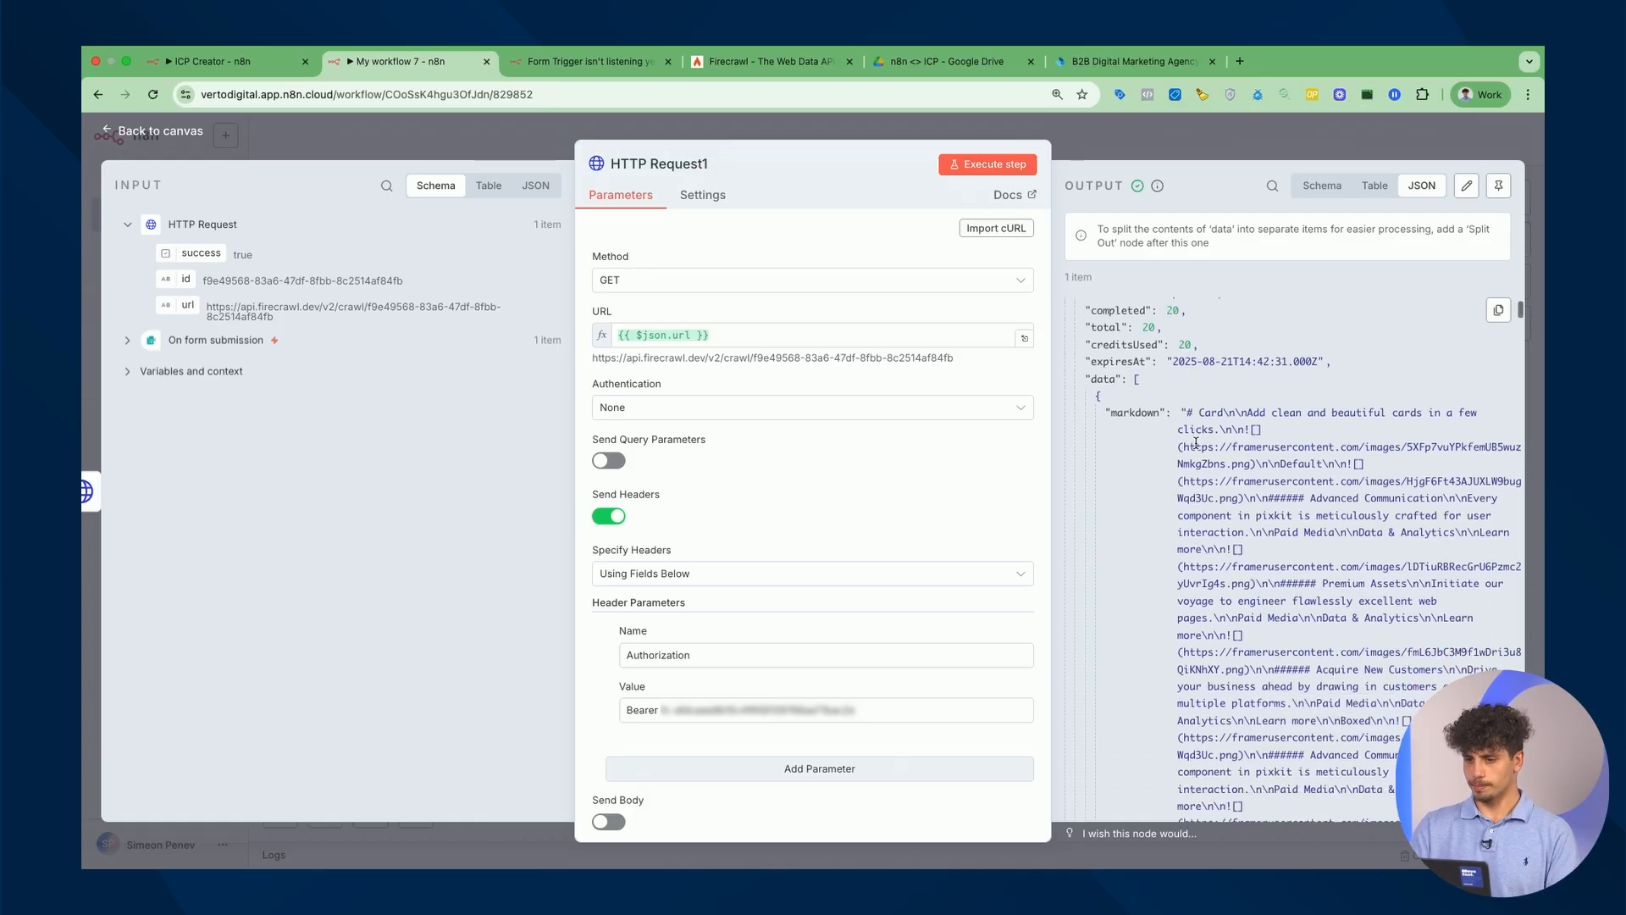
{"action": "scroll", "coordinate": [1328, 663], "scroll_direction": "down", "scroll_amount": 15}
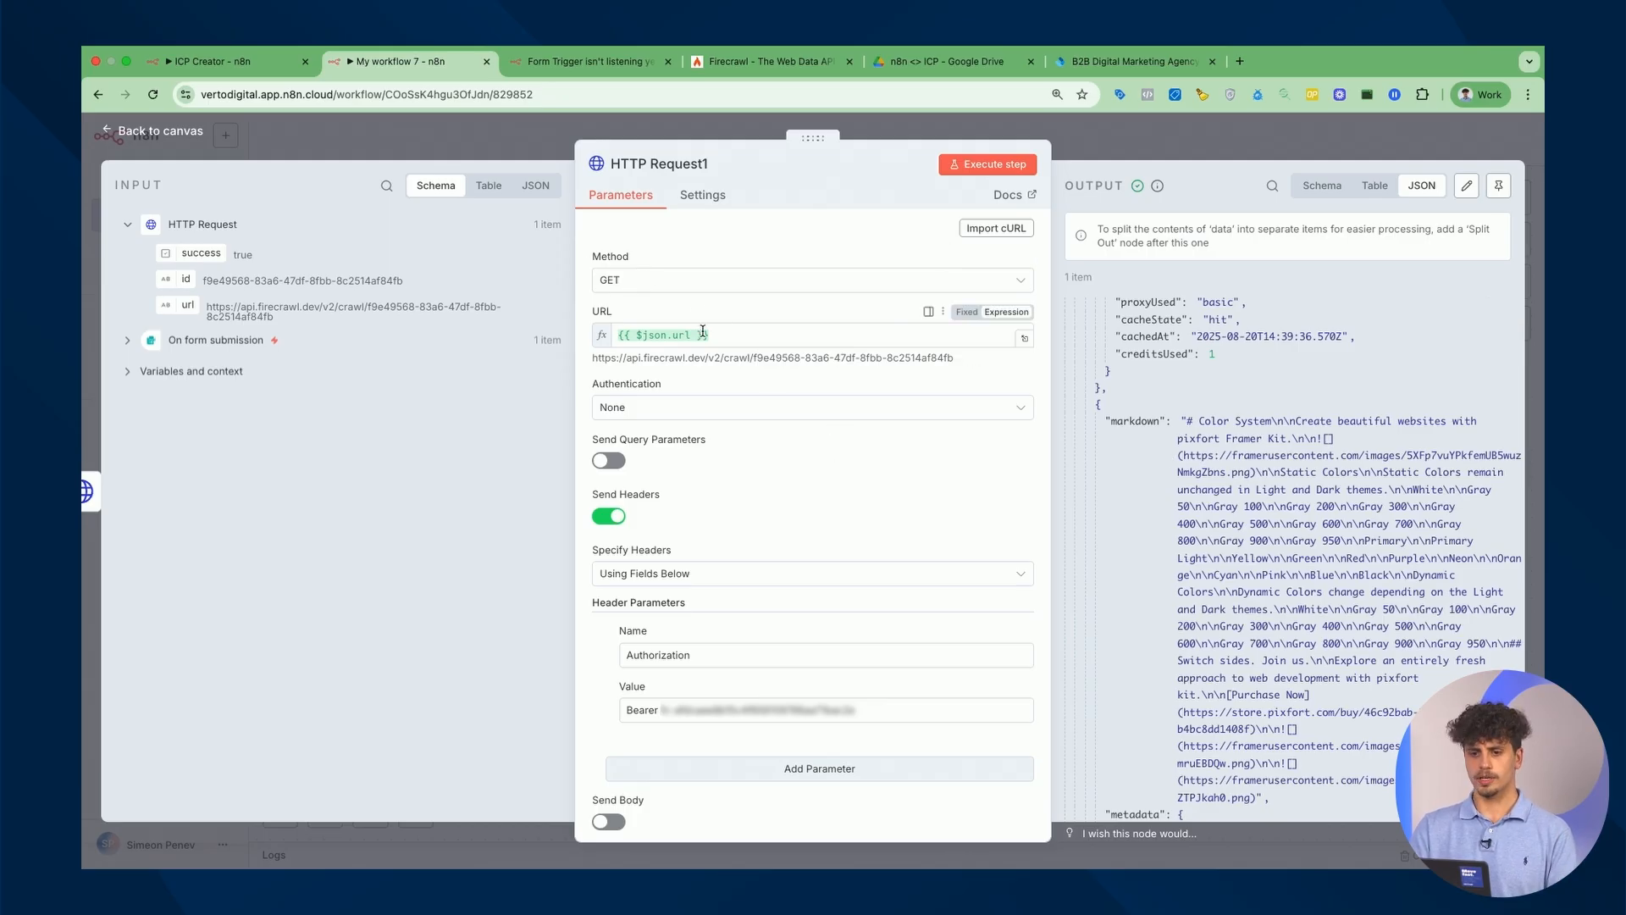
{"action": "left_click_drag", "start_coordinate": [725, 336], "coordinate": [578, 341]}
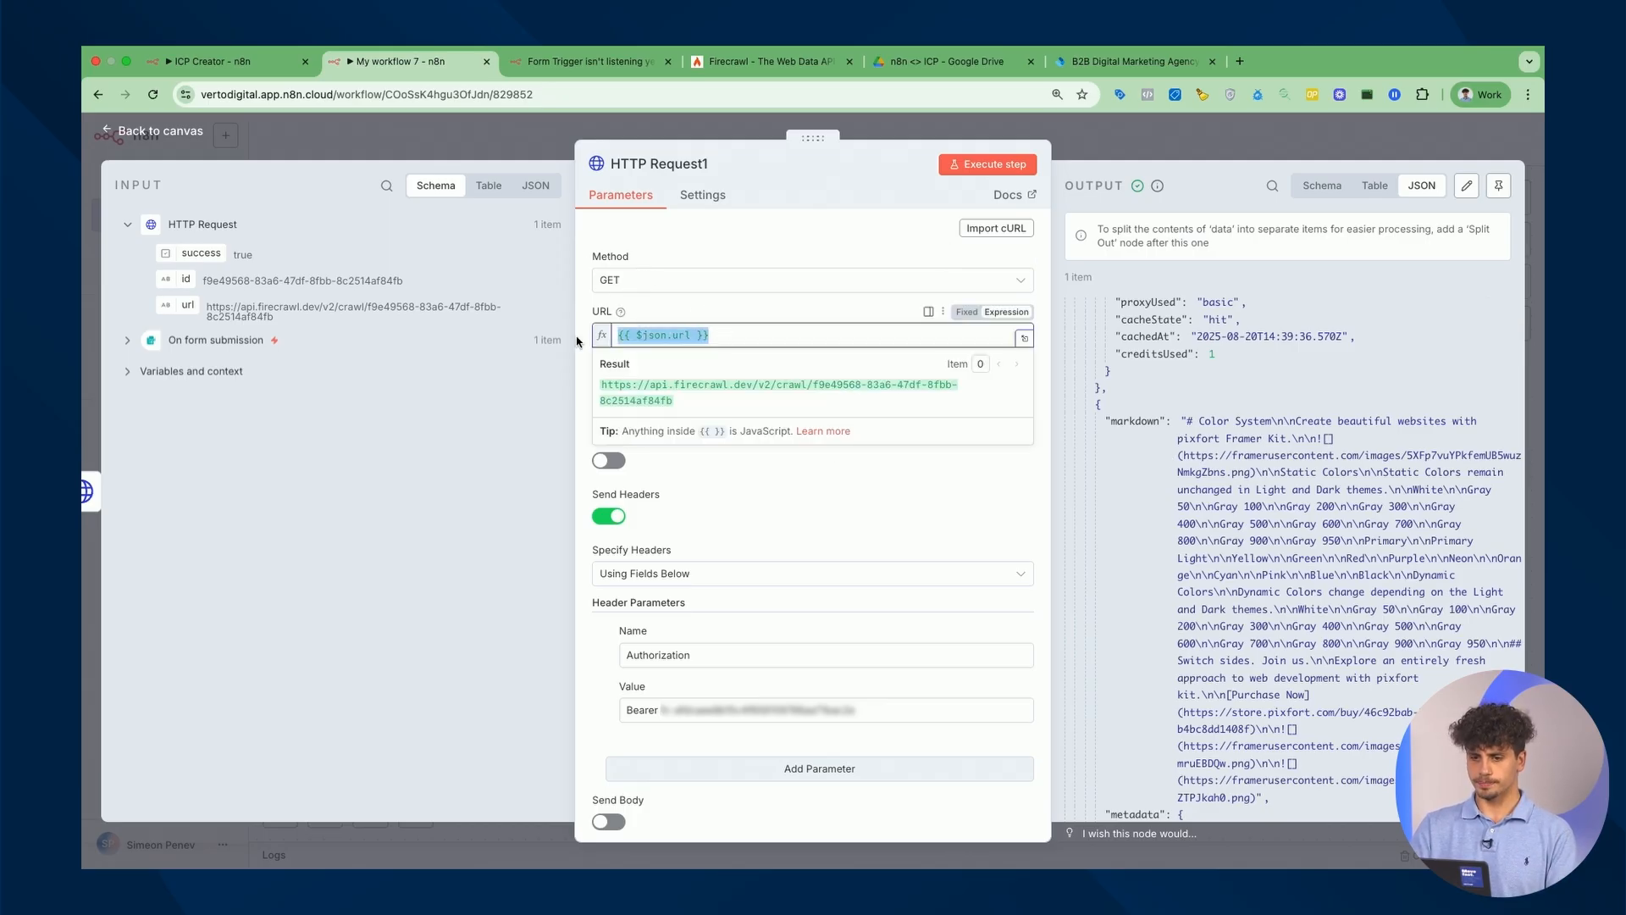
{"action": "left_click", "coordinate": [727, 337]}
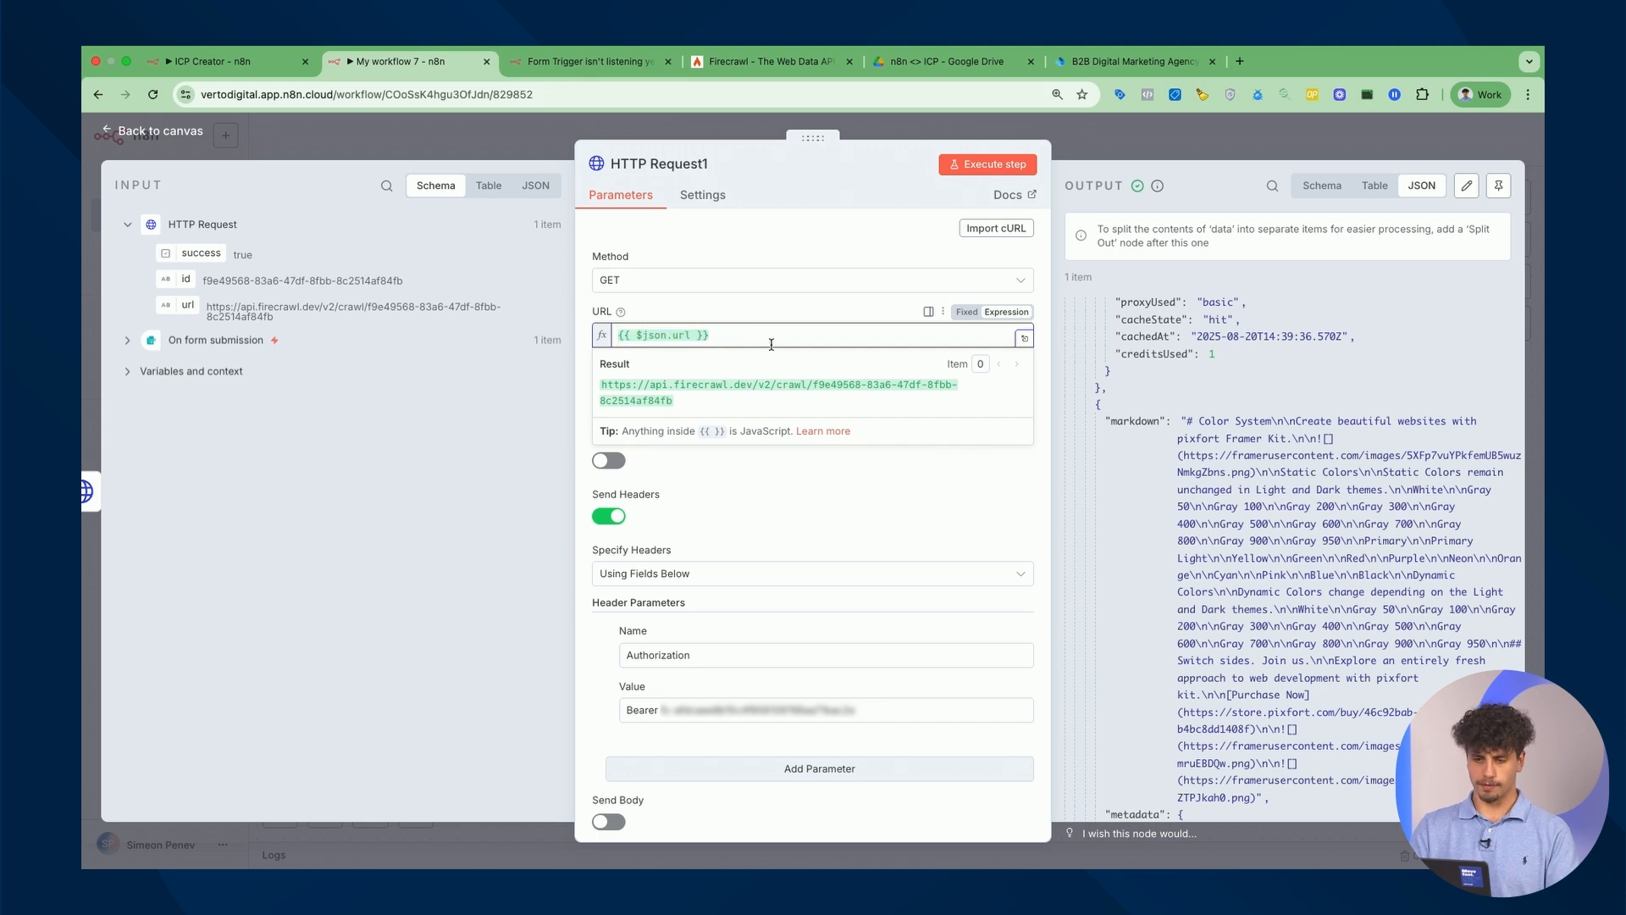
{"action": "left_click", "coordinate": [769, 508]}
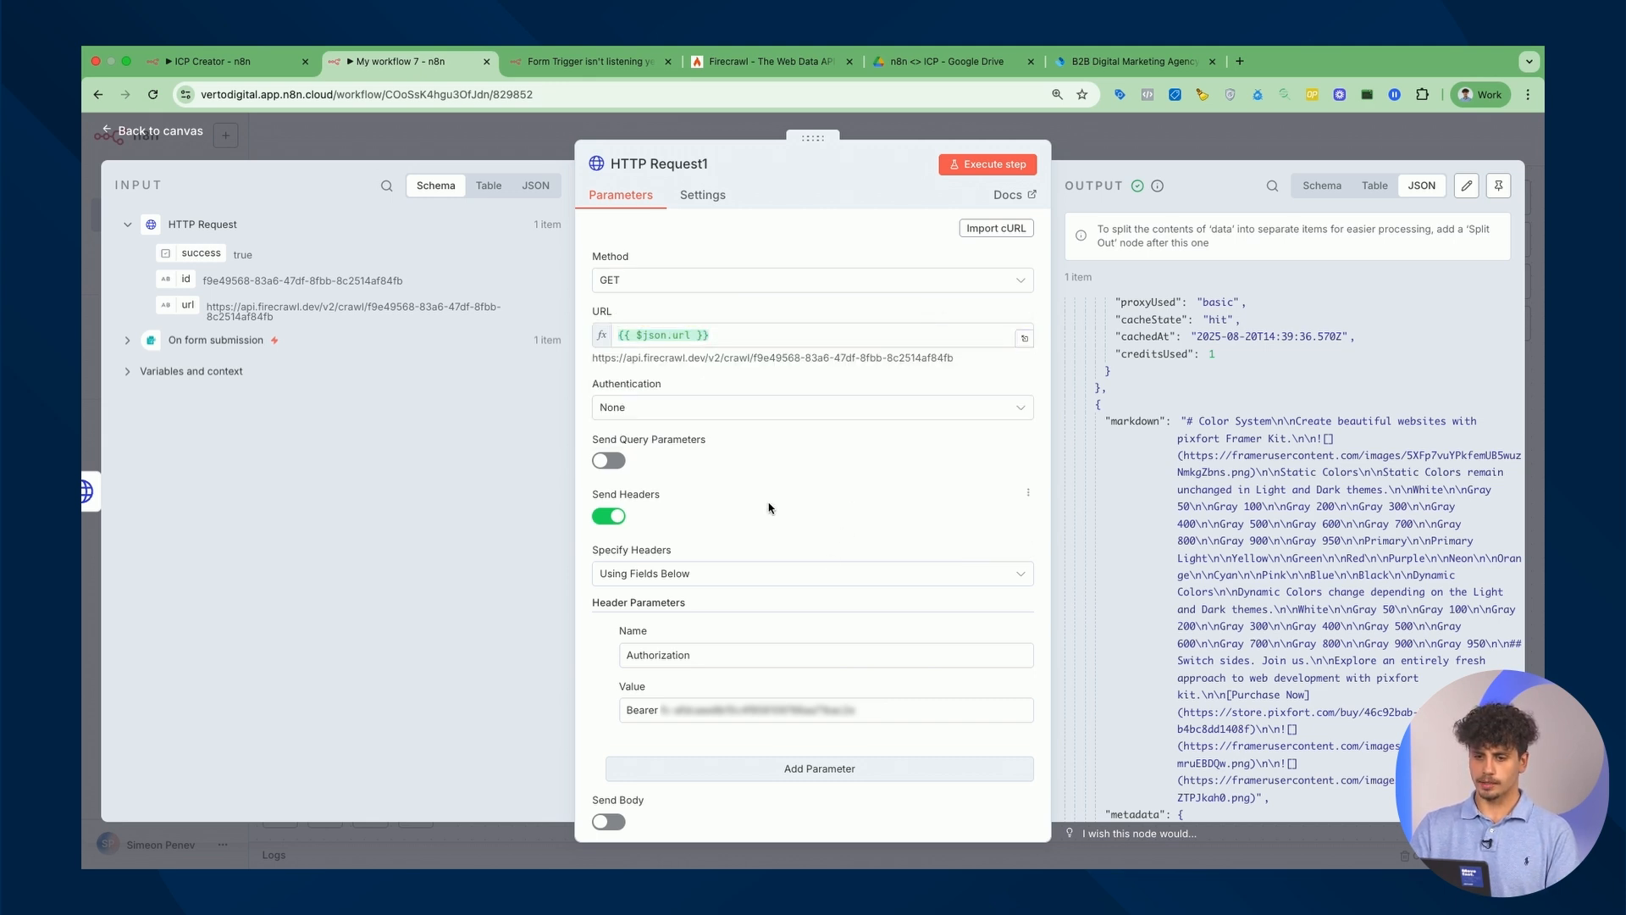
Replace the Authorization header value with a new Bearer API key.
{"action": "scroll", "coordinate": [776, 598], "scroll_direction": "down", "scroll_amount": 1}
{"action": "triple_click", "coordinate": [801, 653]}
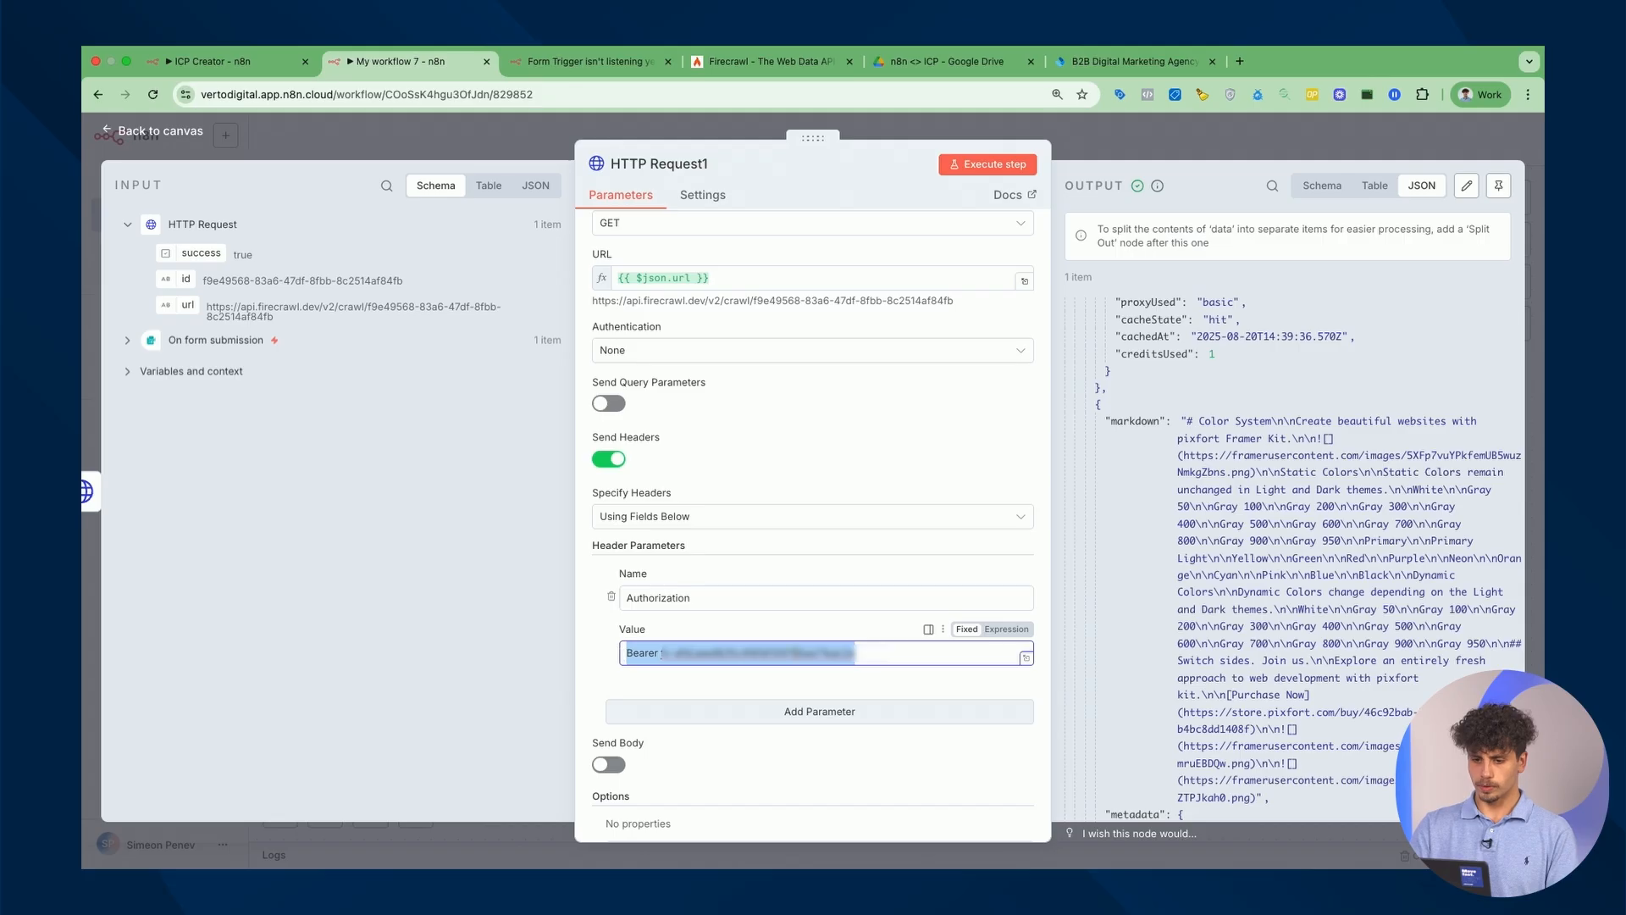
{"action": "key", "text": "super+v"}
{"action": "scroll", "coordinate": [874, 368], "scroll_direction": "up", "scroll_amount": 1}
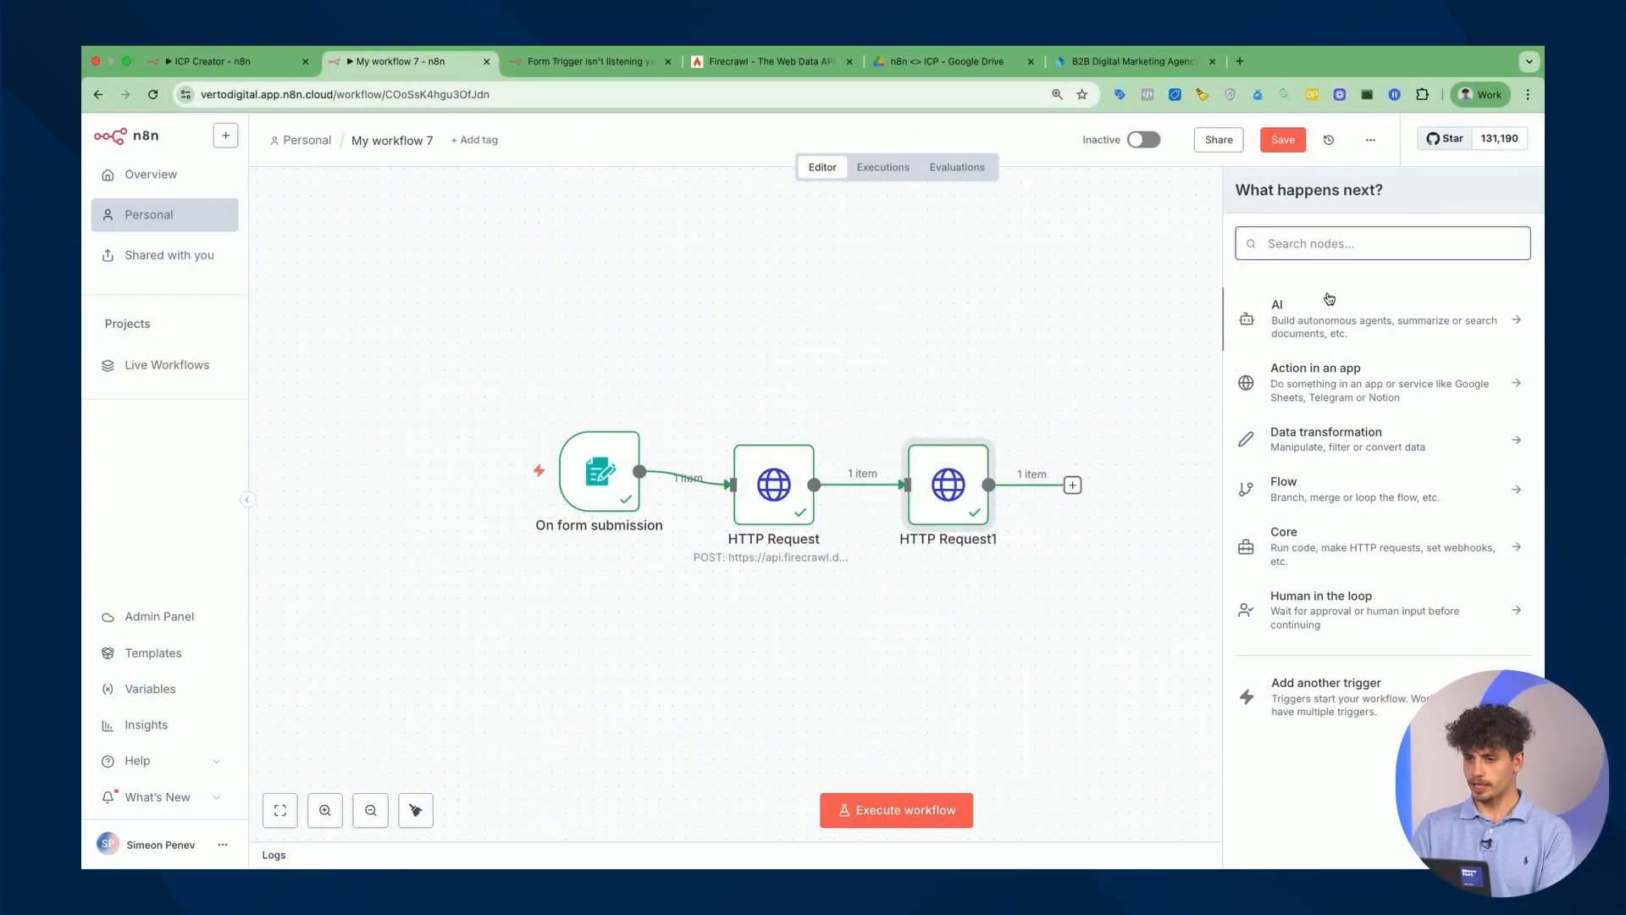
Add a Basic LLM Chain after HTTP Request1 with the prompt source set to Define below.
{"action": "left_click", "coordinate": [1327, 322]}
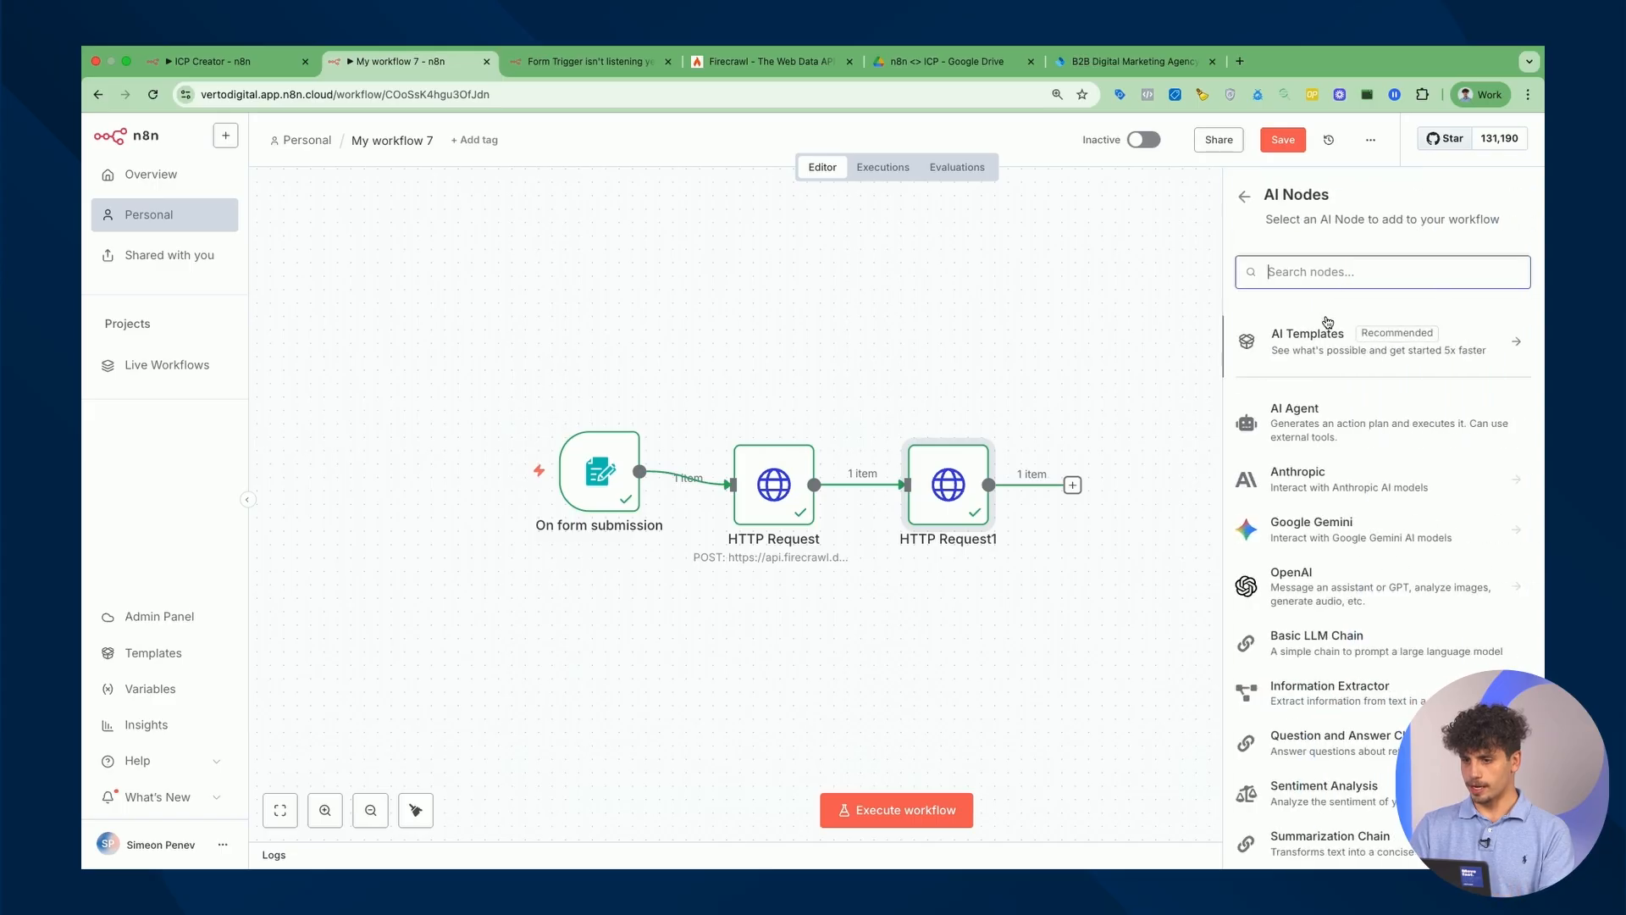
{"action": "scroll", "coordinate": [1346, 389], "scroll_direction": "down", "scroll_amount": 5}
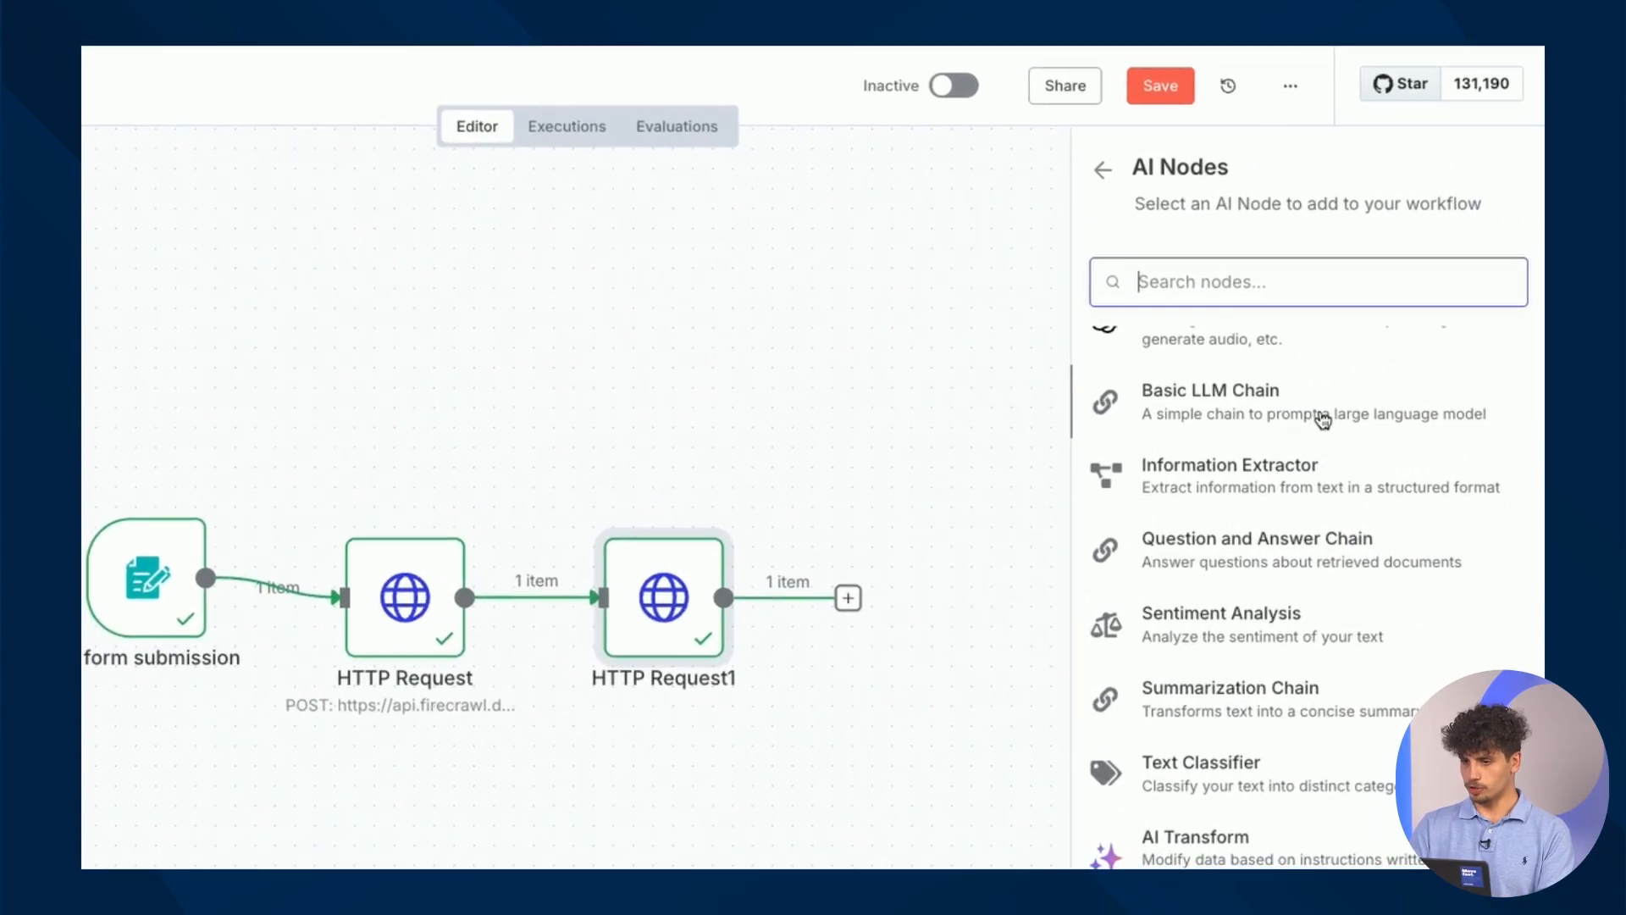
{"action": "left_click", "coordinate": [1305, 421]}
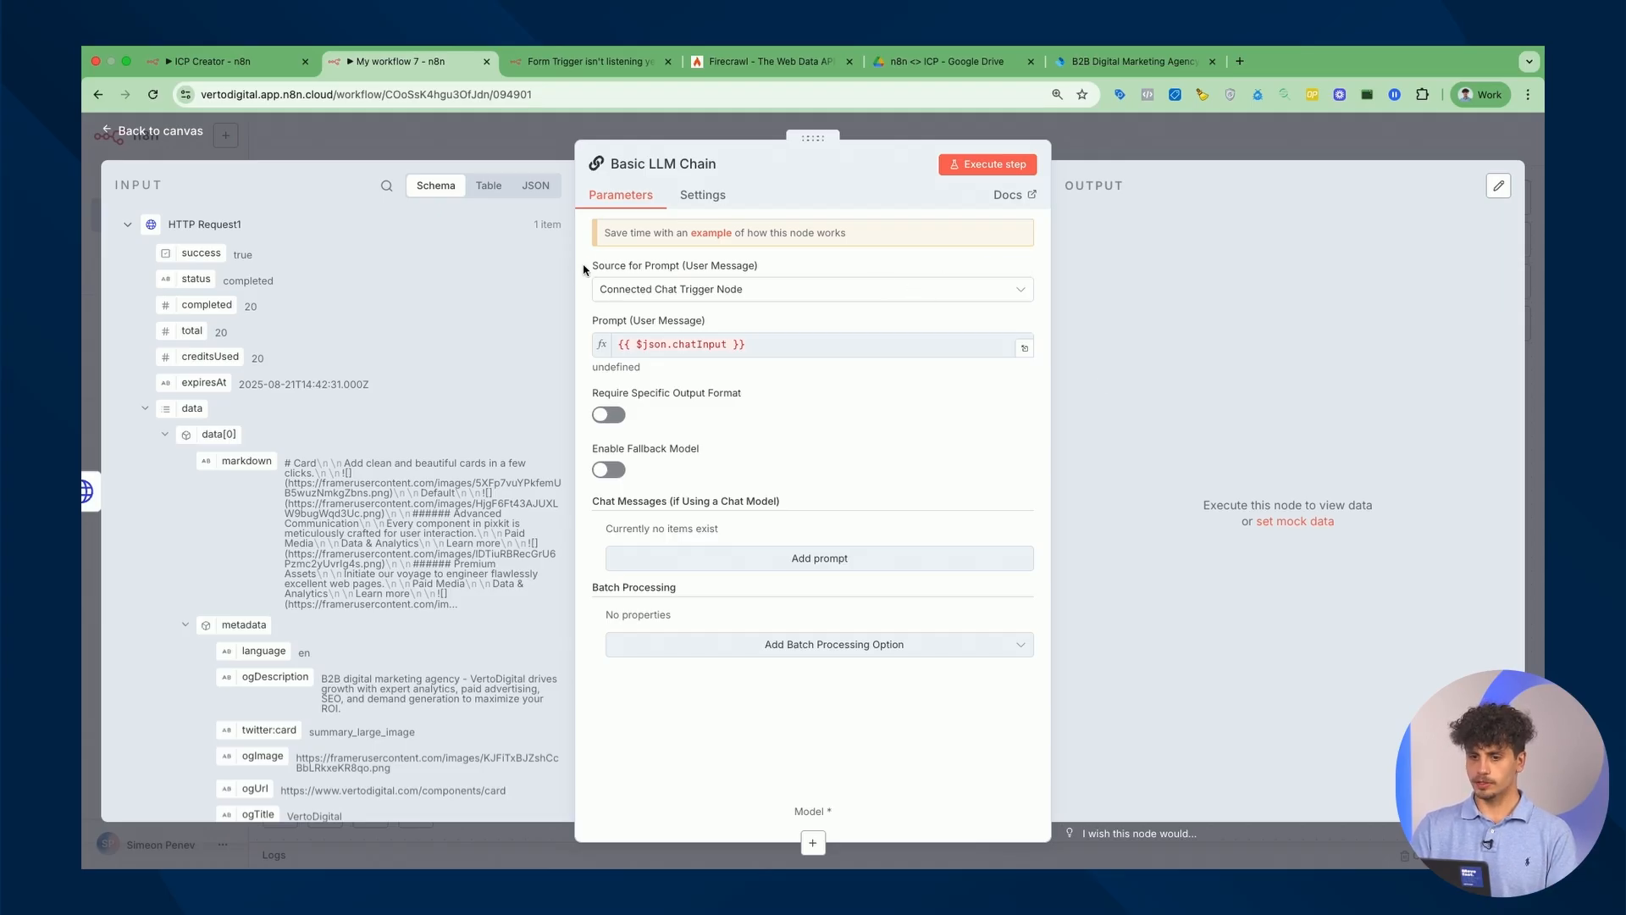
{"action": "left_click_drag", "start_coordinate": [584, 268], "coordinate": [767, 268]}
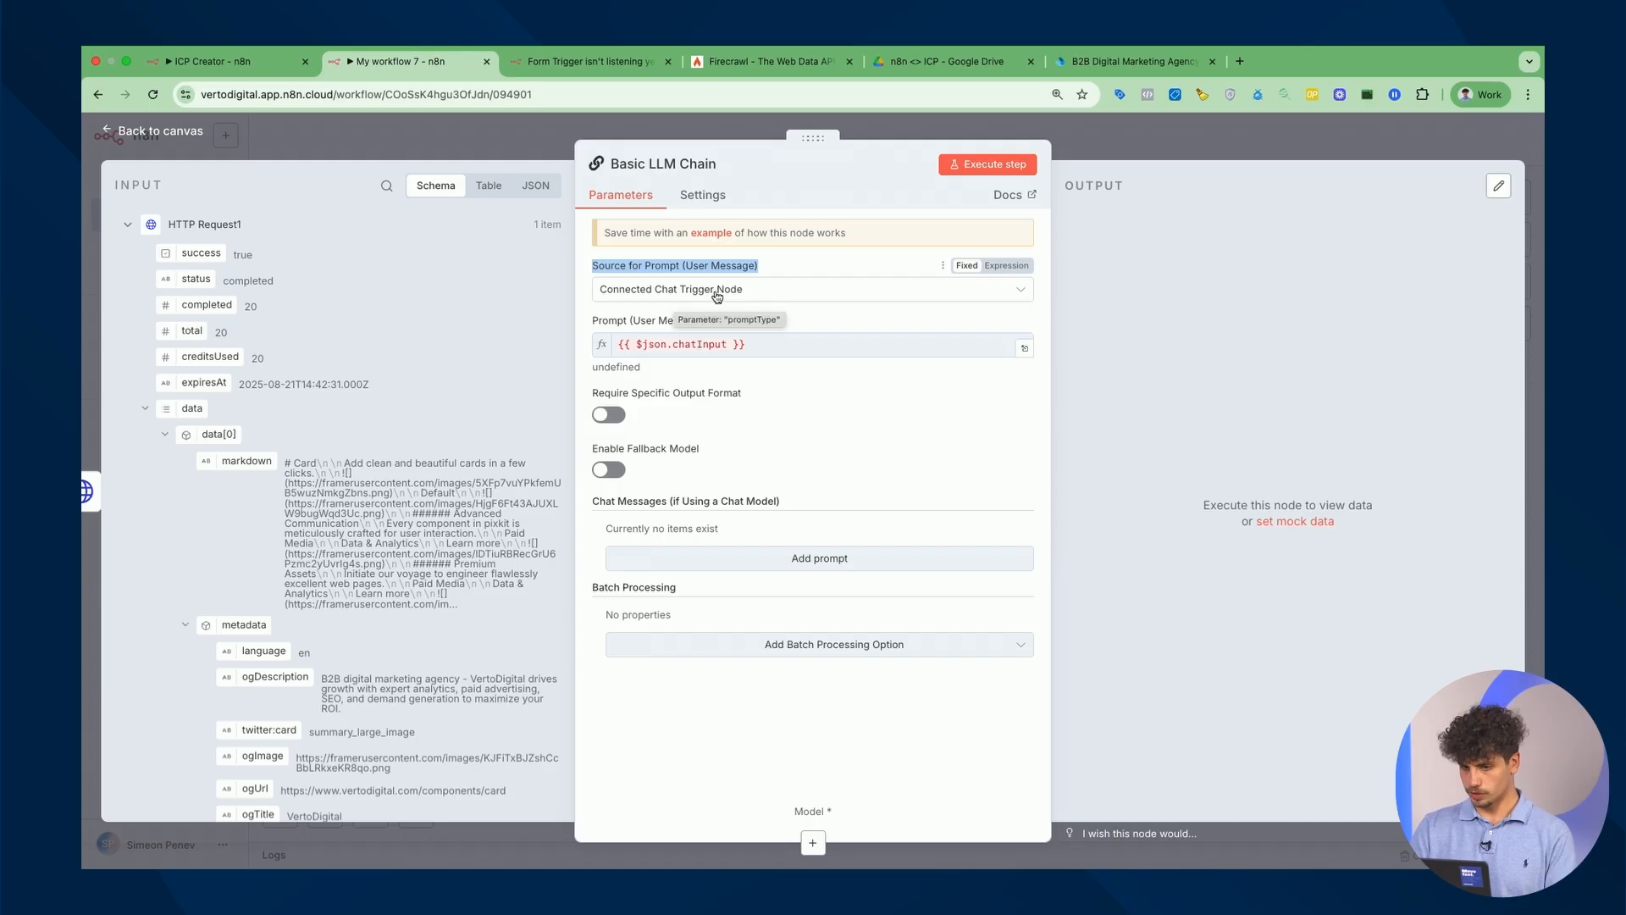
{"action": "left_click", "coordinate": [750, 298]}
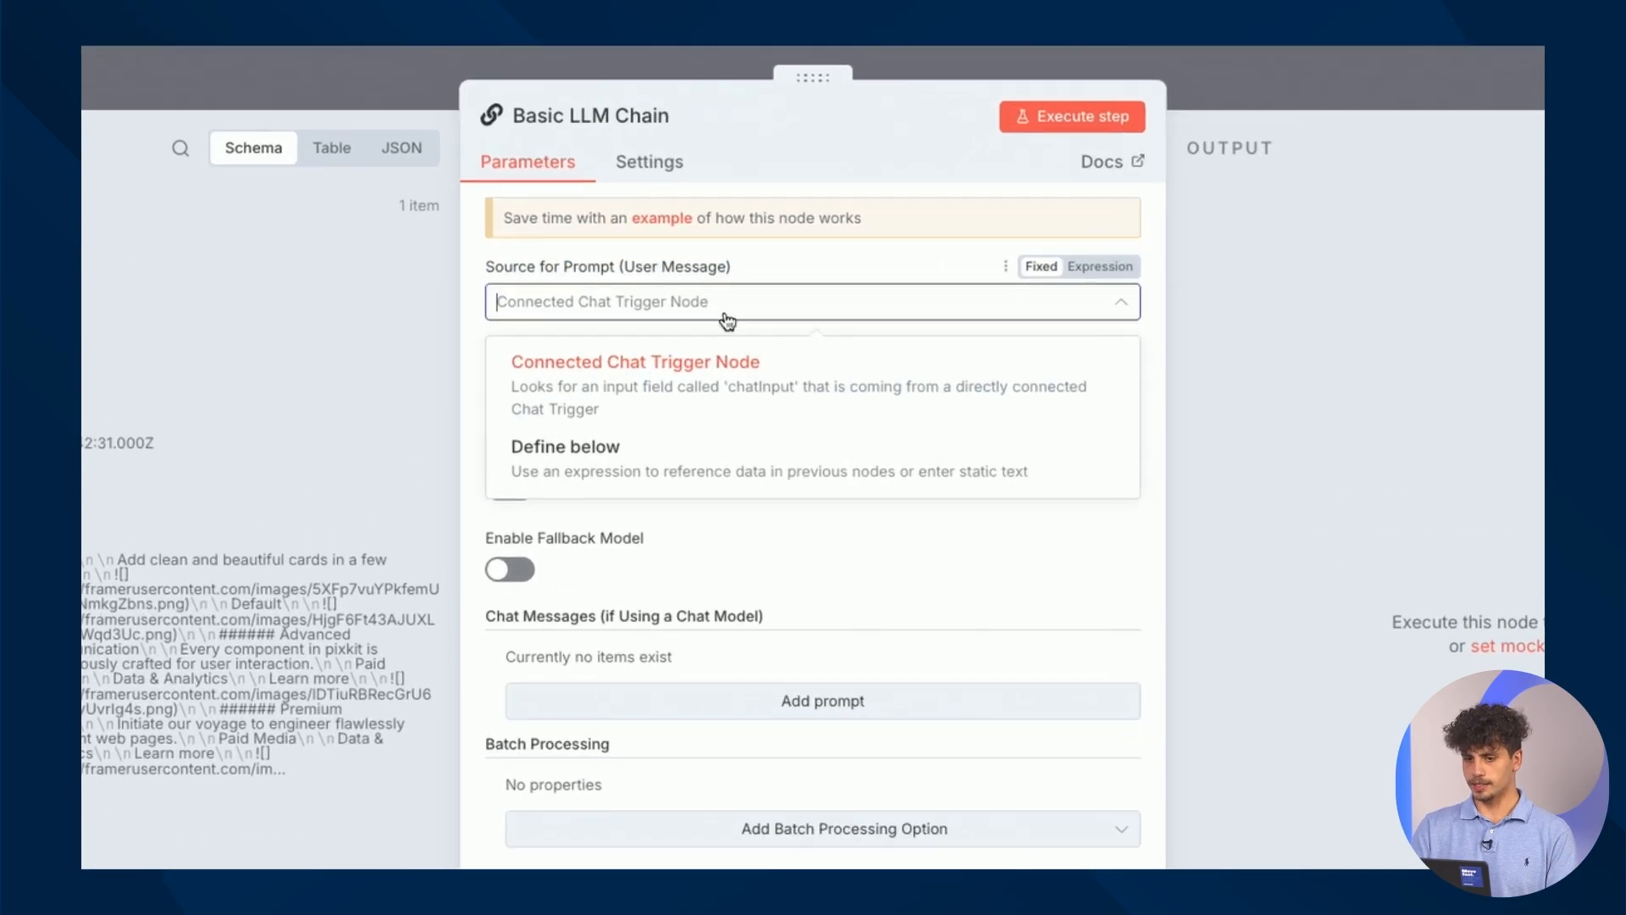
{"action": "left_click", "coordinate": [734, 481]}
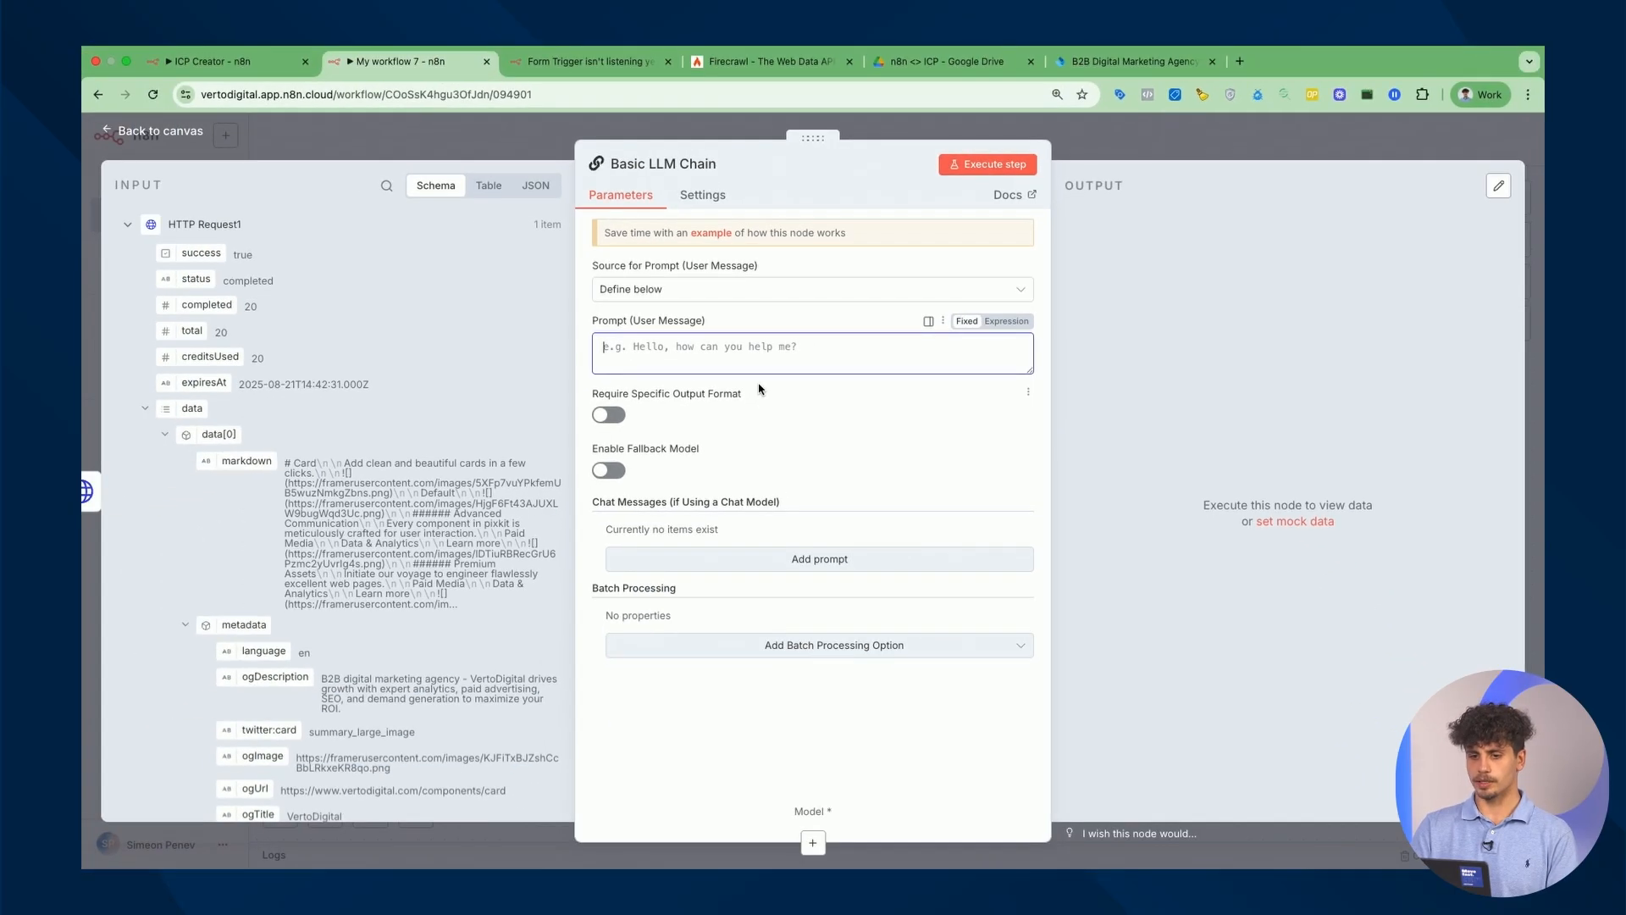
Copy the ICP Creator node's website_data prompt into the chain's prompt field.
{"action": "left_click", "coordinate": [235, 63]}
{"action": "left_click", "coordinate": [922, 437]}
{"action": "double_click", "coordinate": [919, 438]}
{"action": "left_click", "coordinate": [901, 400]}
{"action": "key", "text": "super+a"}
{"action": "key", "text": "super+c"}
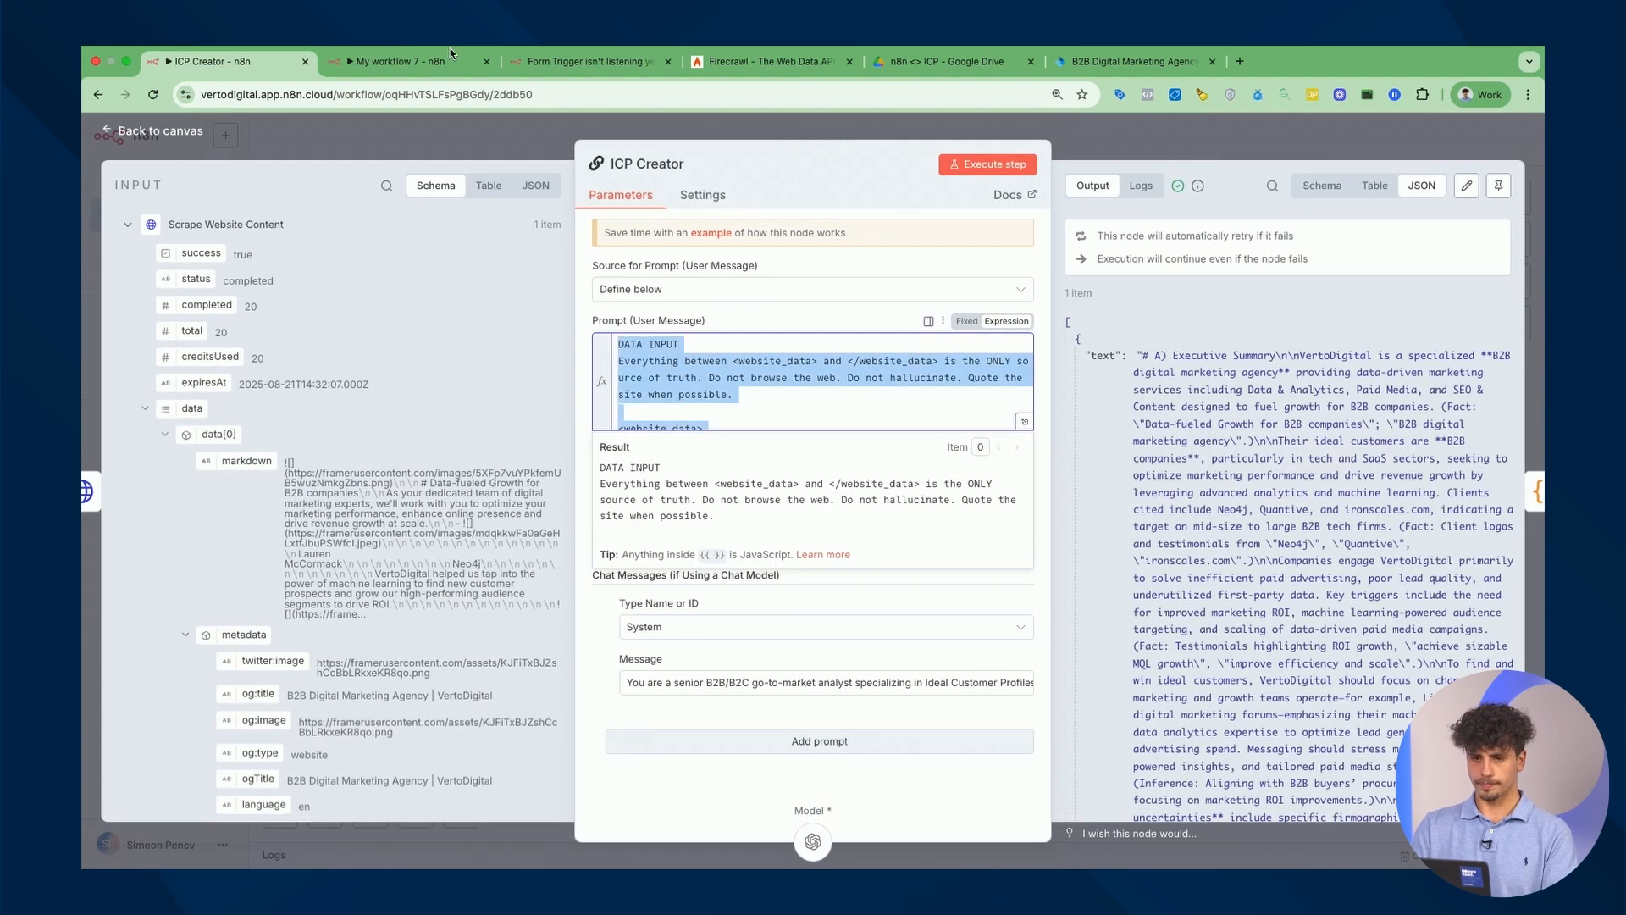
{"action": "left_click", "coordinate": [441, 61]}
{"action": "left_click", "coordinate": [769, 338]}
{"action": "key", "text": "super+v"}
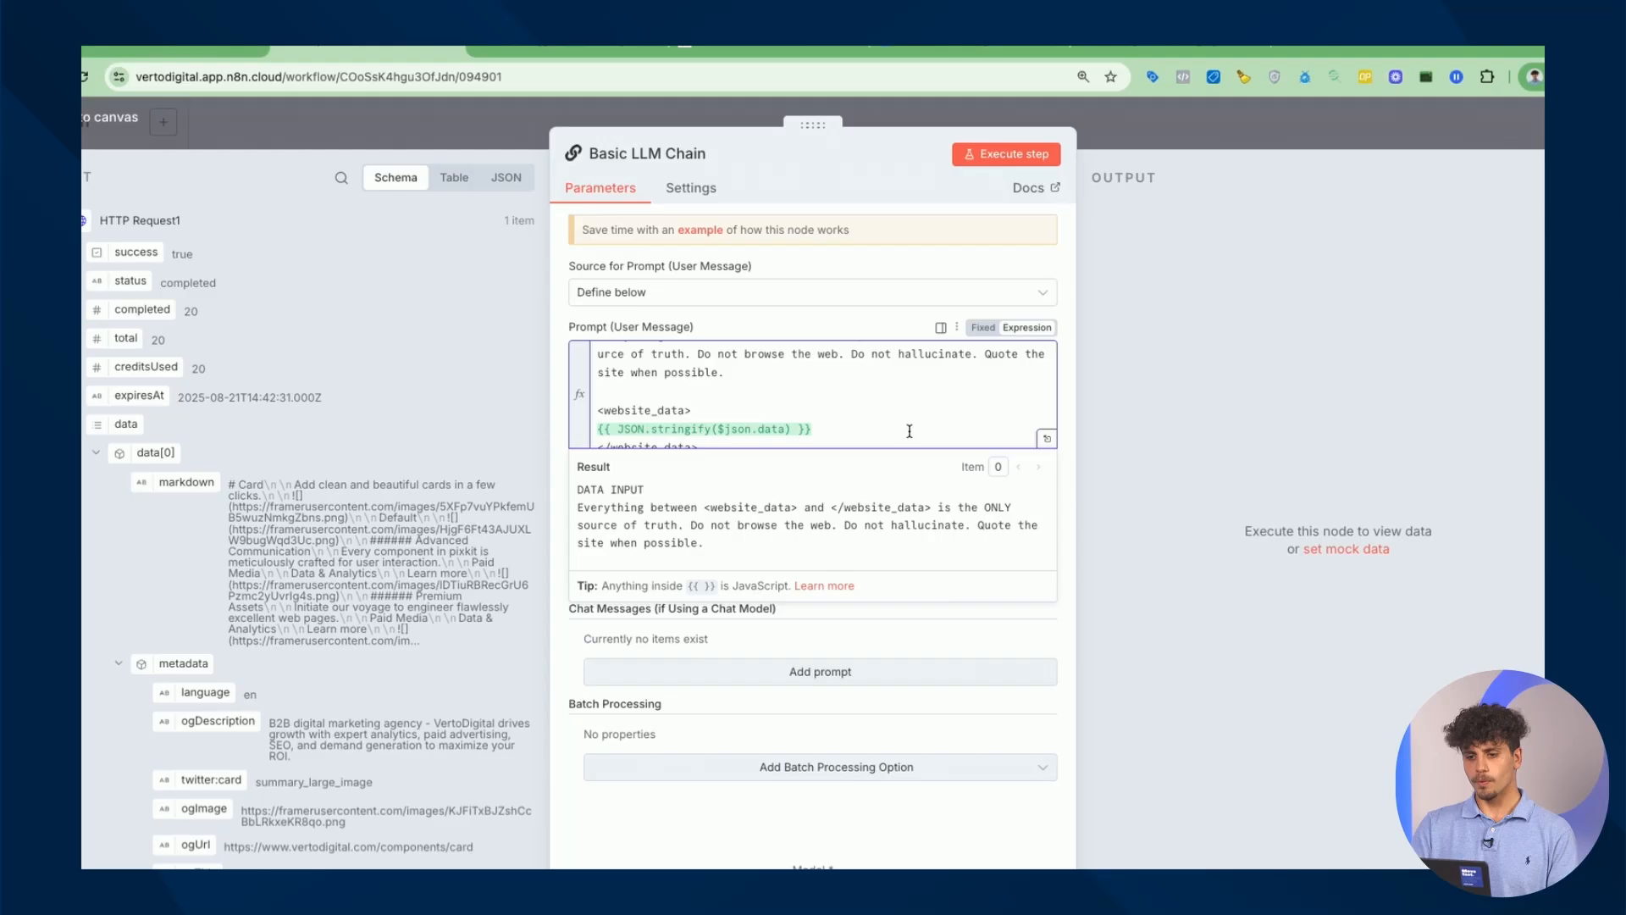
{"action": "left_click", "coordinate": [1067, 438]}
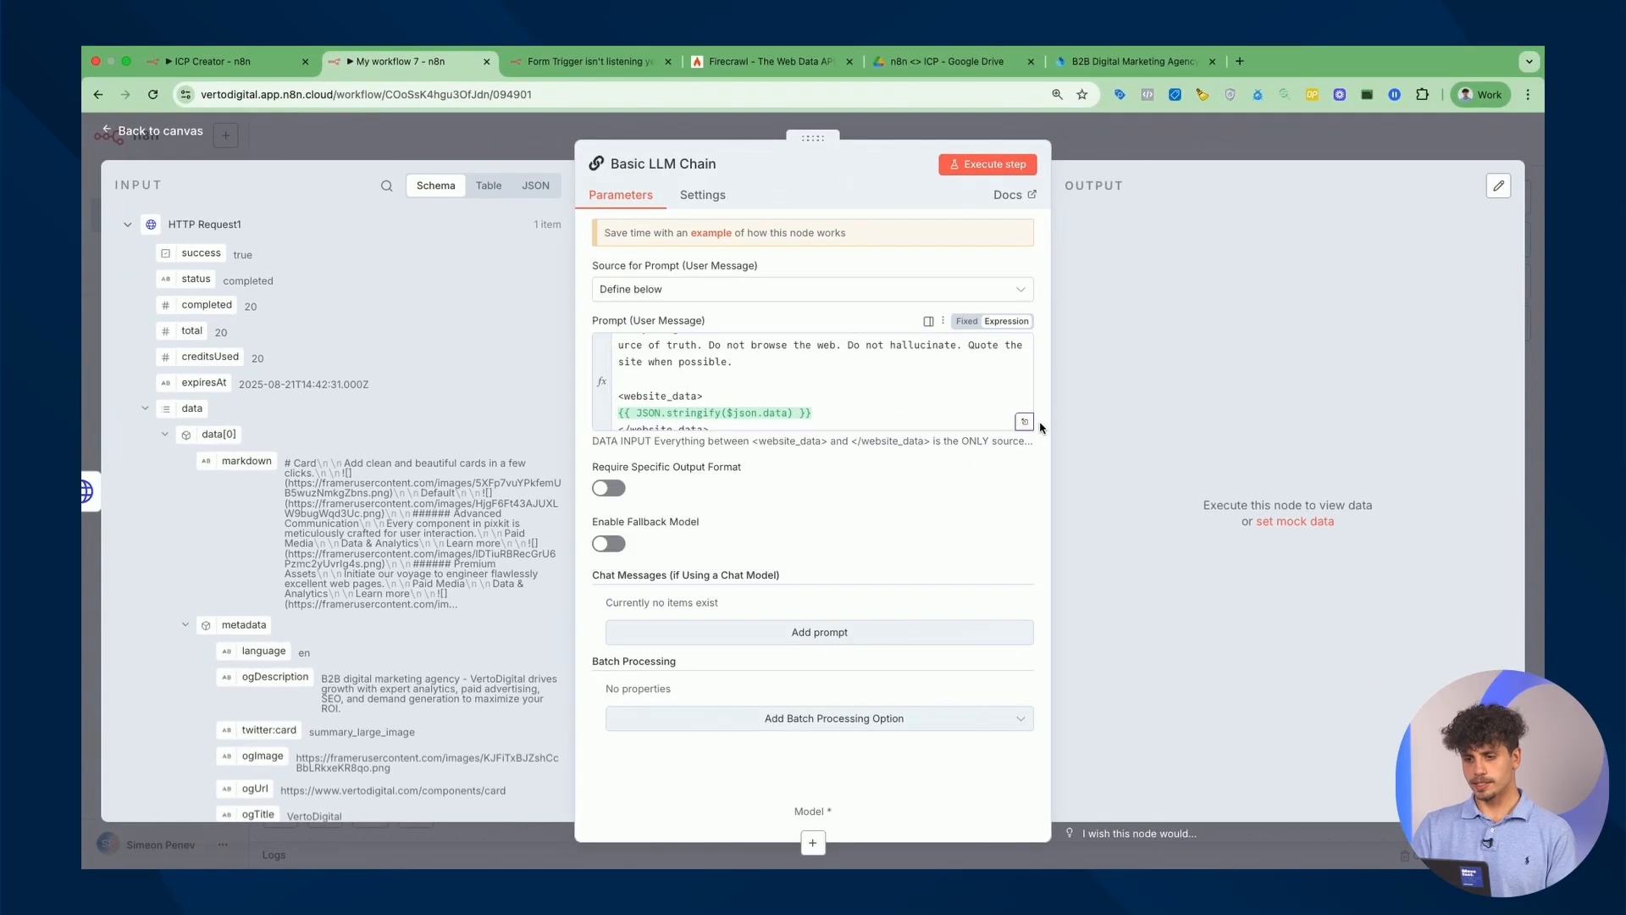
Add a System message copied from the ICP Creator workflow.
{"action": "left_click", "coordinate": [880, 637]}
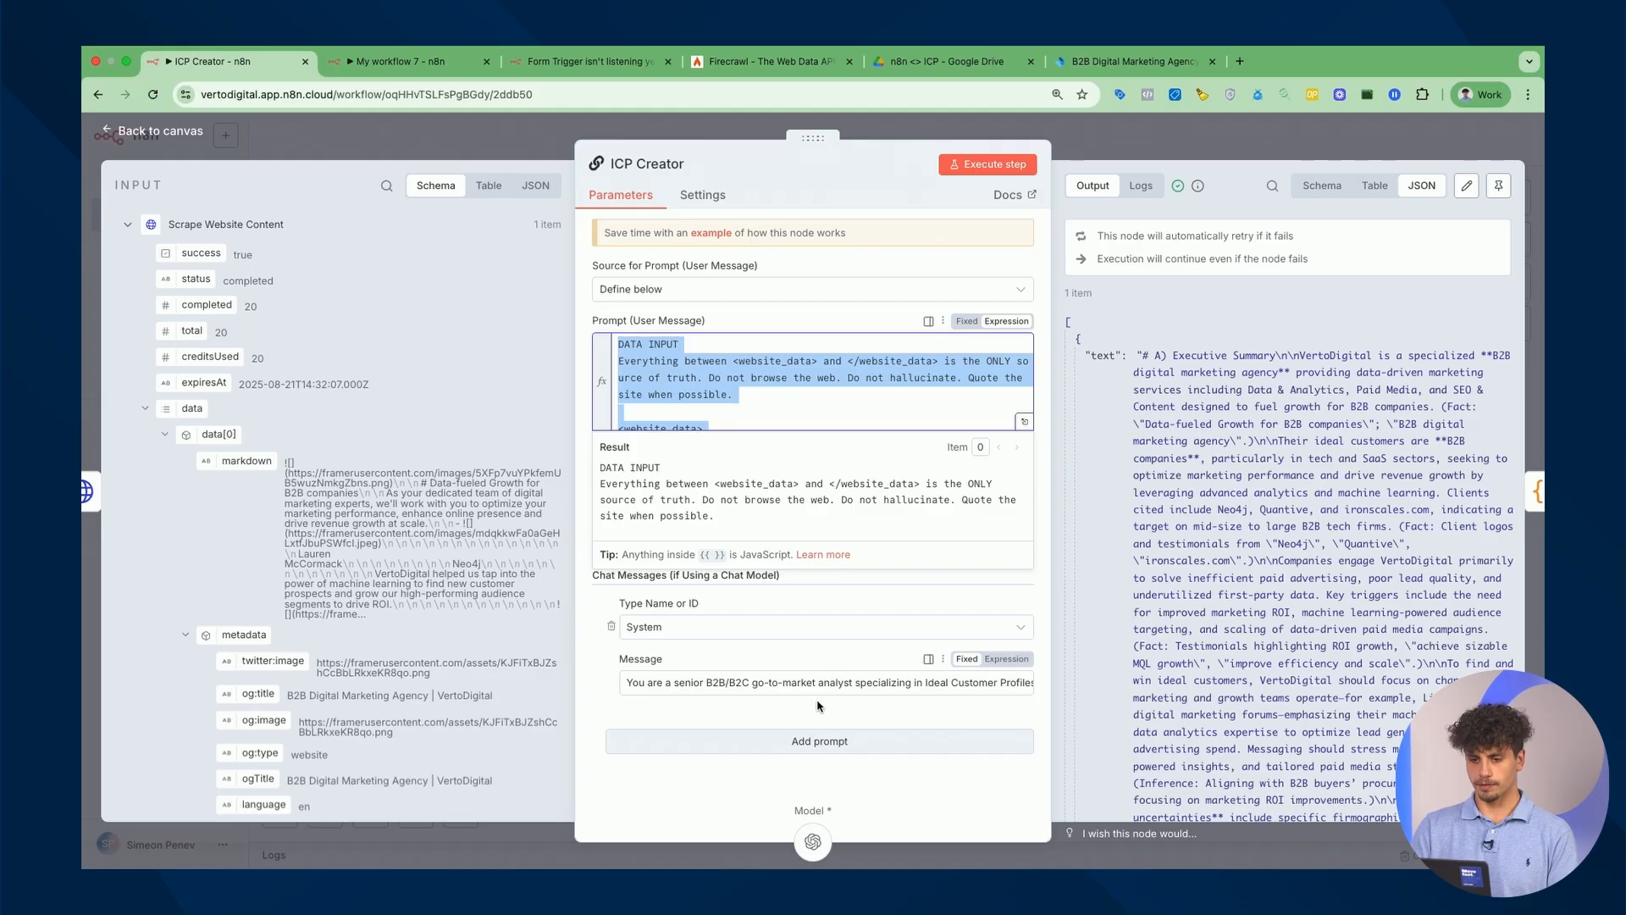
{"action": "left_click", "coordinate": [819, 680]}
{"action": "key", "text": "super+a"}
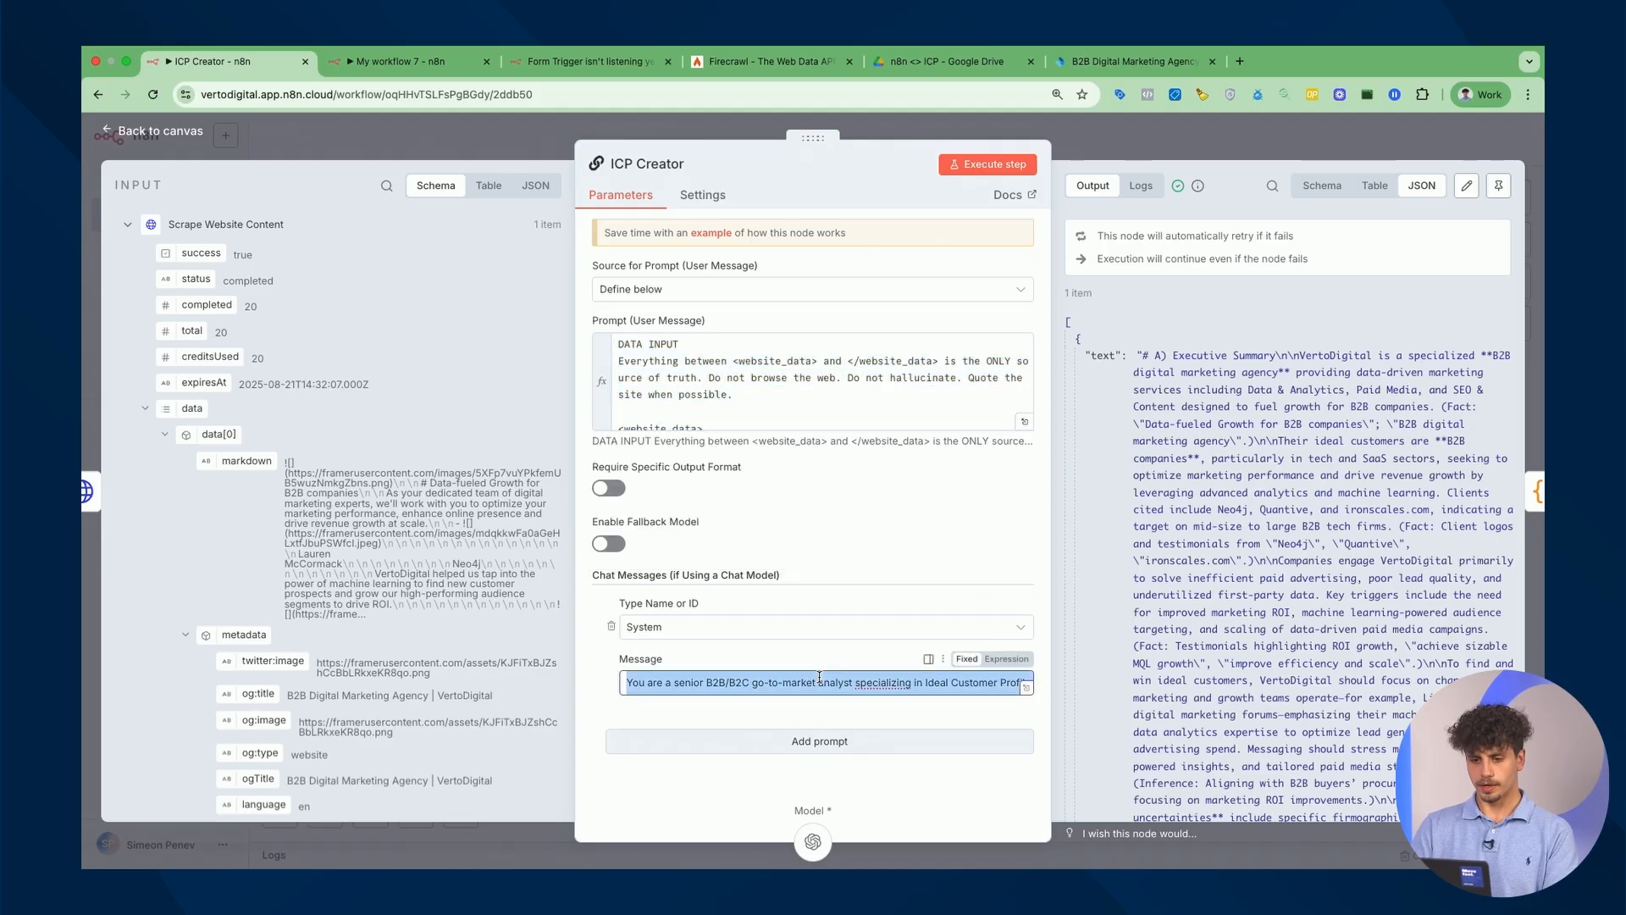
{"action": "key", "text": "ctrl+Tab"}
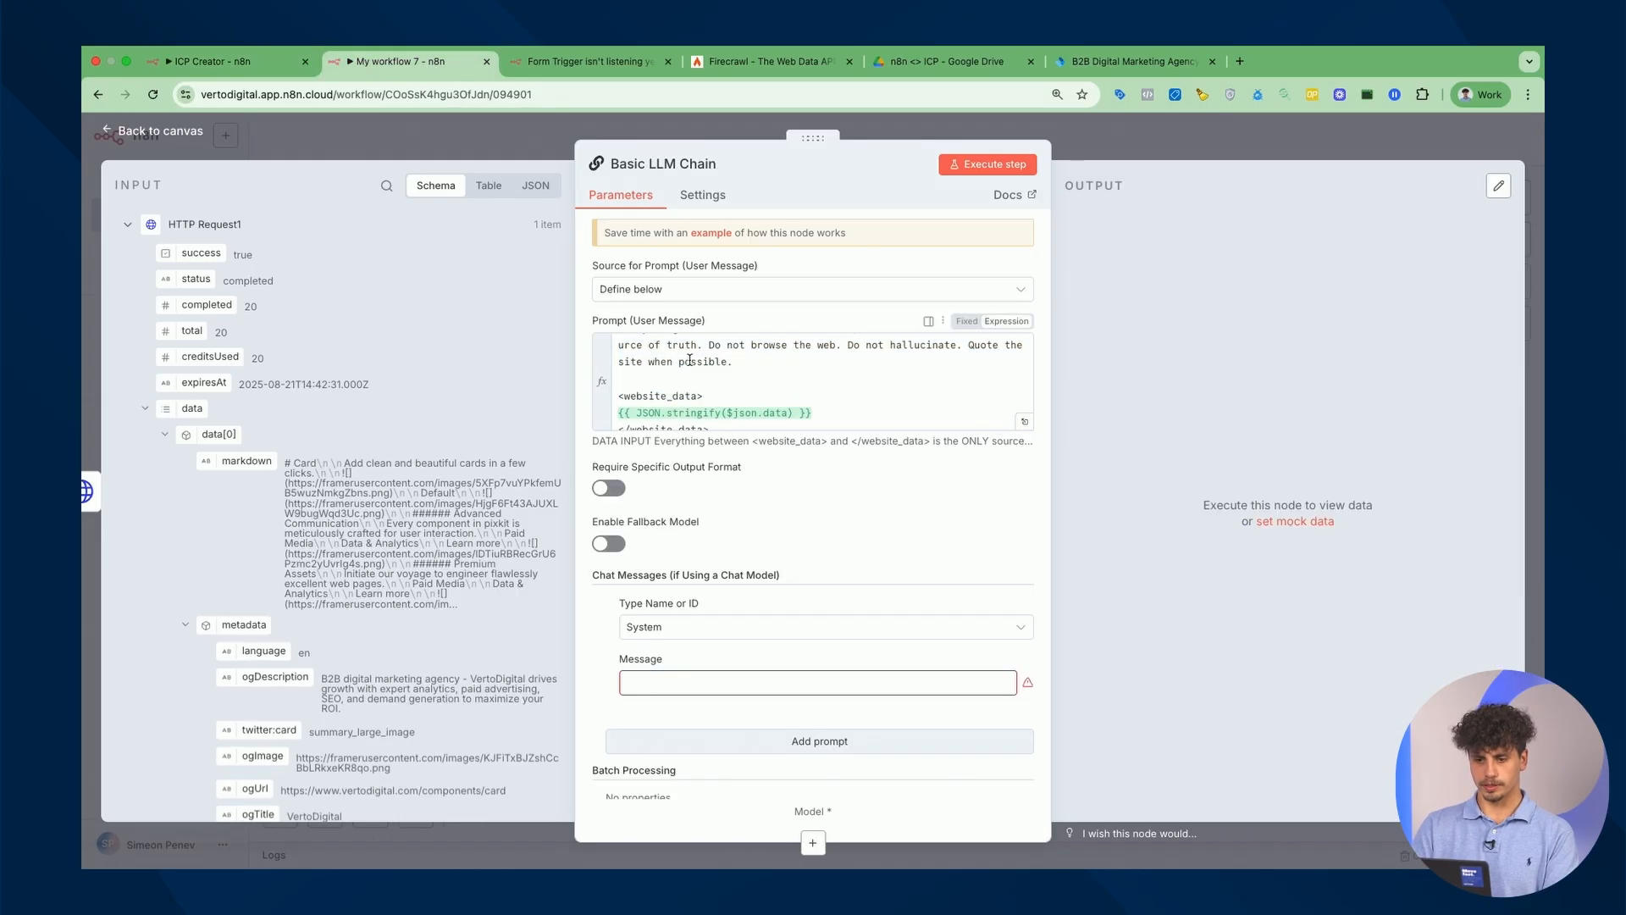
{"action": "left_click", "coordinate": [809, 682]}
{"action": "key", "text": "super+v"}
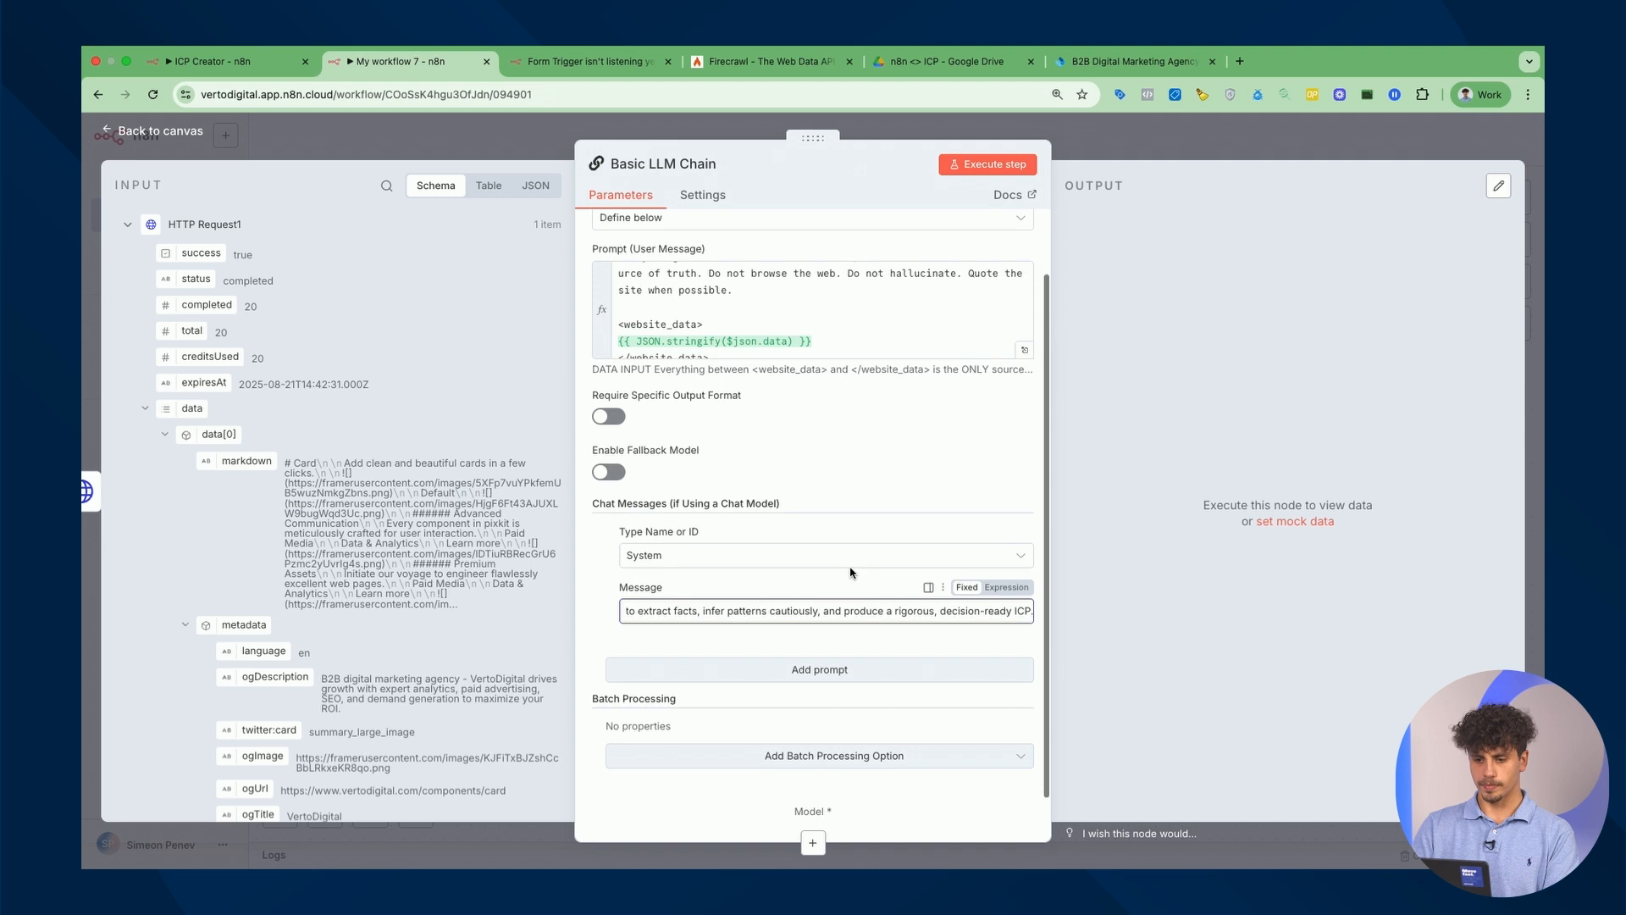
{"action": "scroll", "coordinate": [851, 572], "scroll_direction": "up", "scroll_amount": 2}
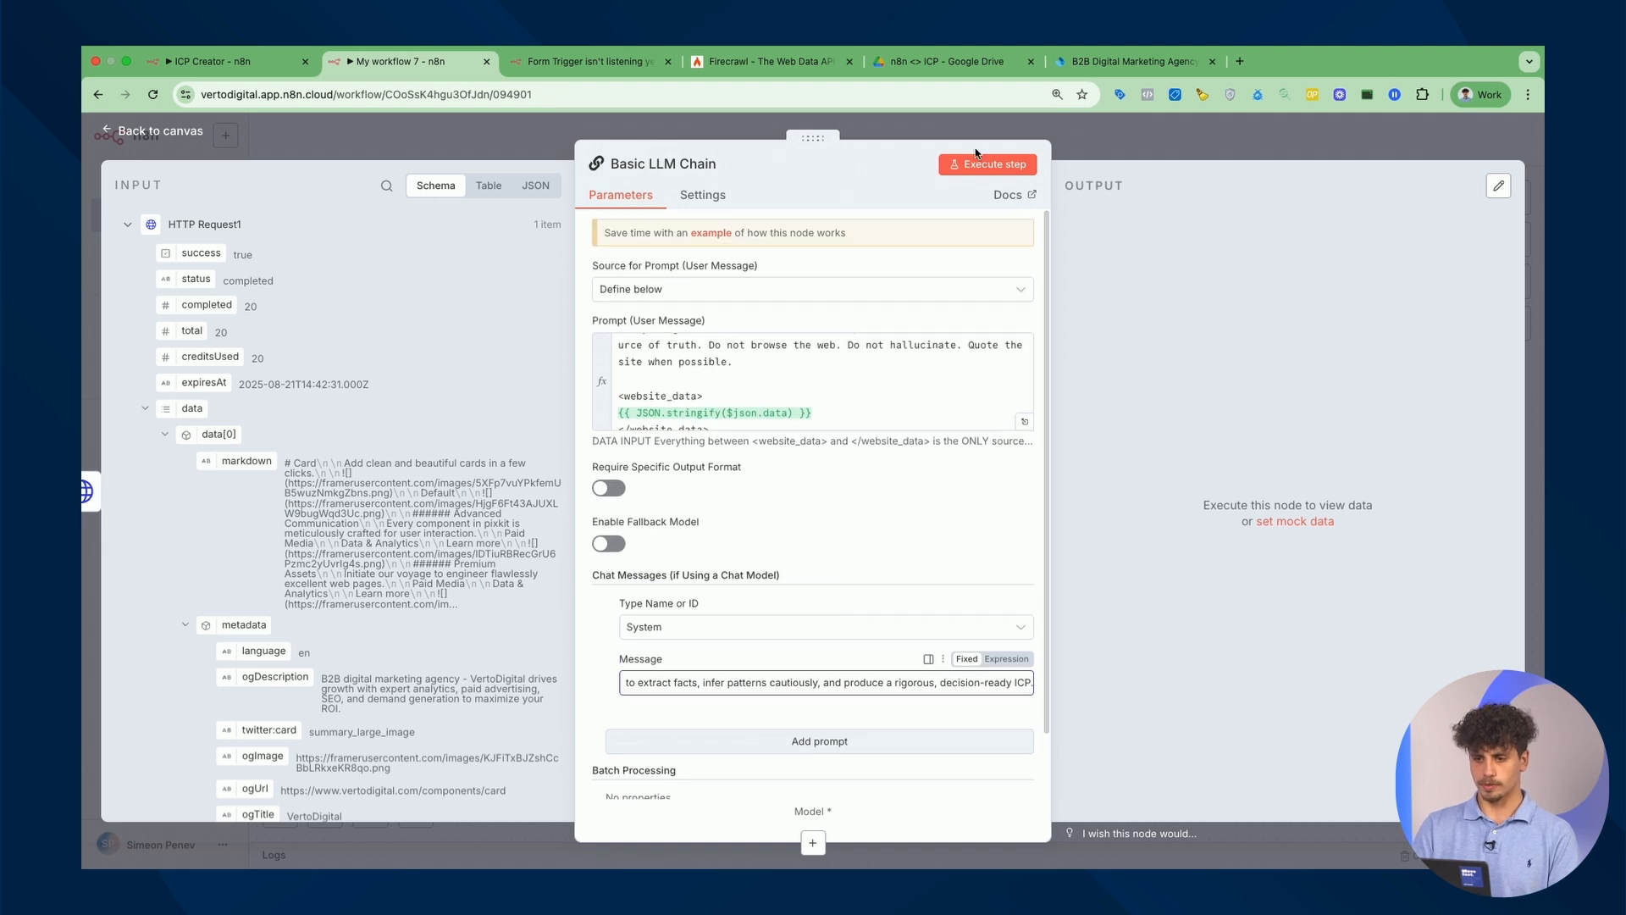
After a missing-model error, attach an OpenAI Chat Model (gpt-4.1-mini) to the chain.
{"action": "left_click", "coordinate": [993, 165]}
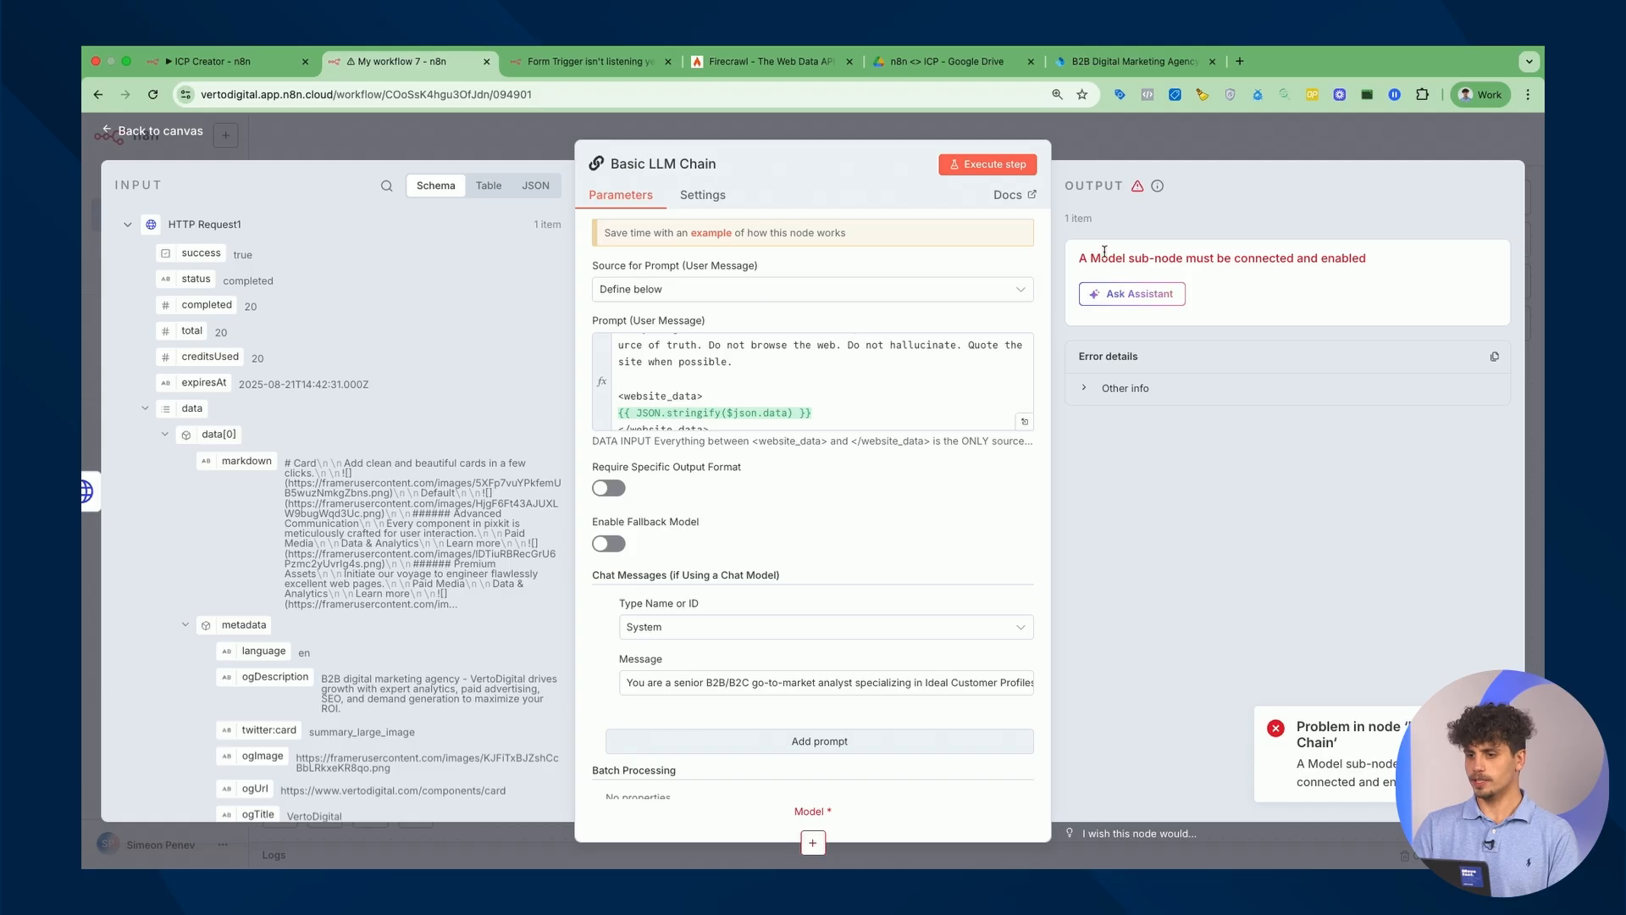
{"action": "left_click", "coordinate": [1212, 150]}
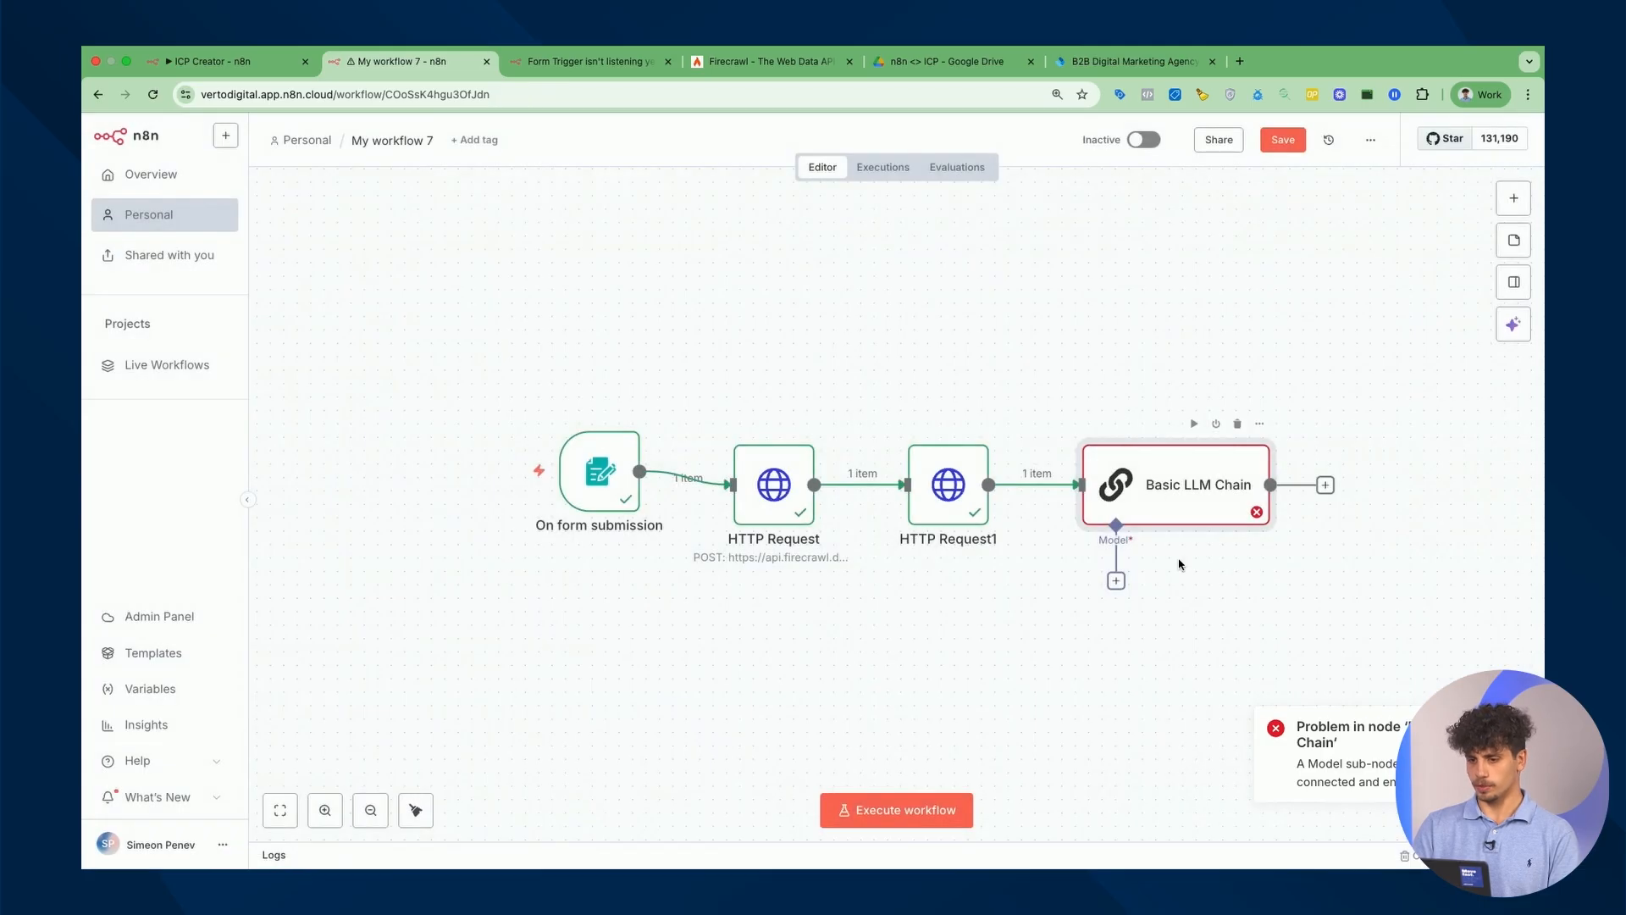
{"action": "left_click", "coordinate": [1119, 577]}
{"action": "scroll", "coordinate": [1295, 669], "scroll_direction": "down", "scroll_amount": 5}
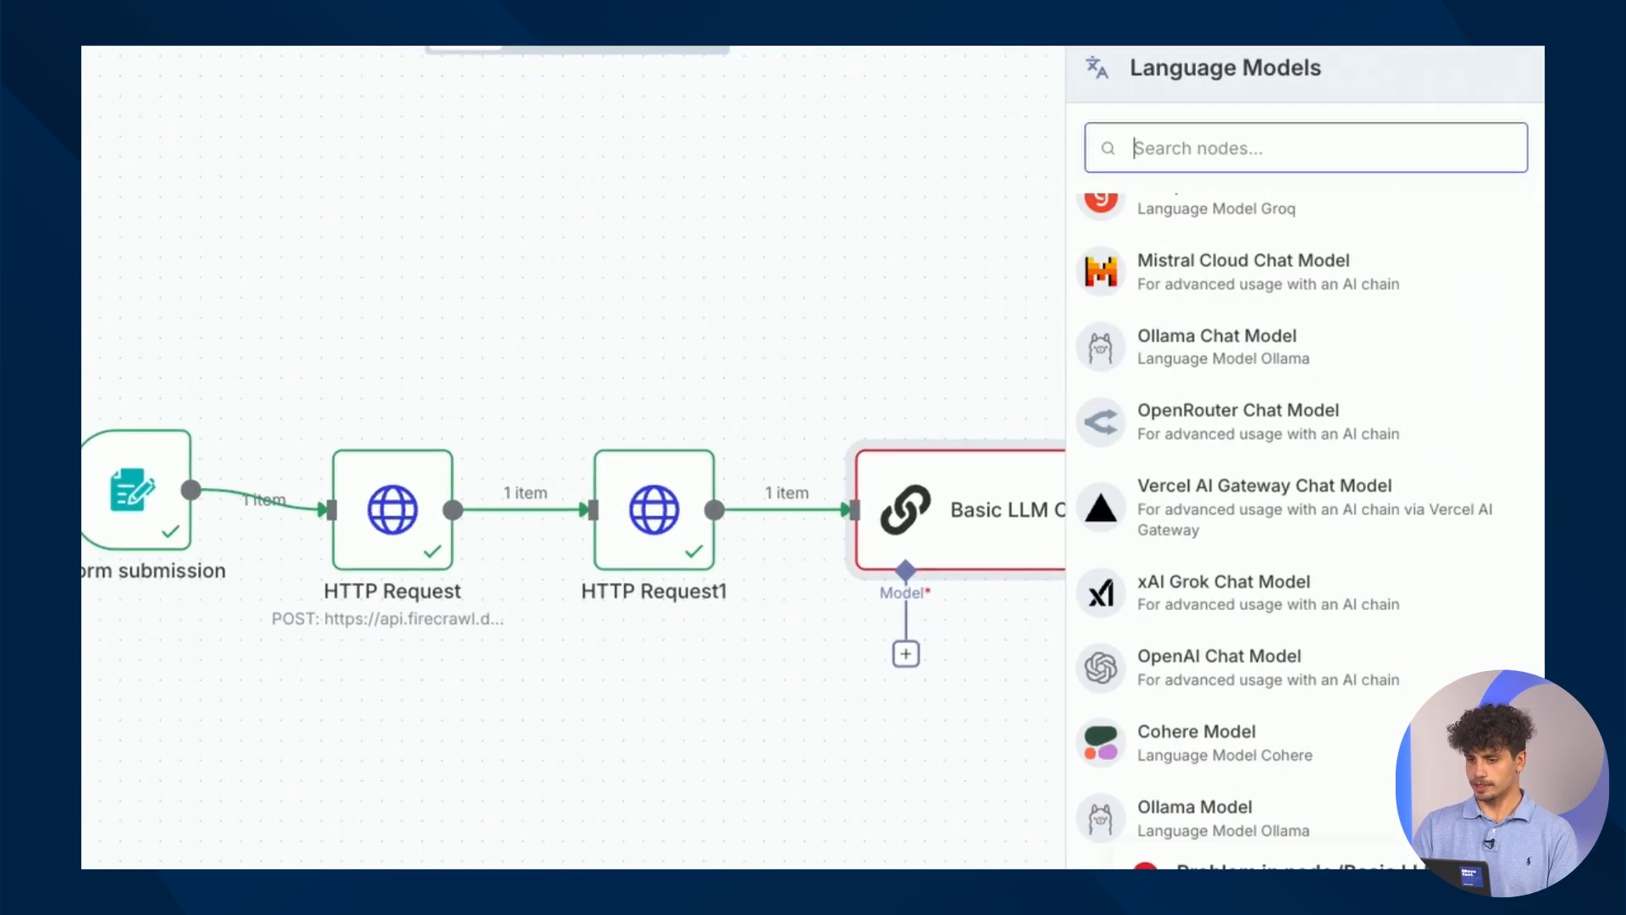
{"action": "left_click", "coordinate": [1268, 680]}
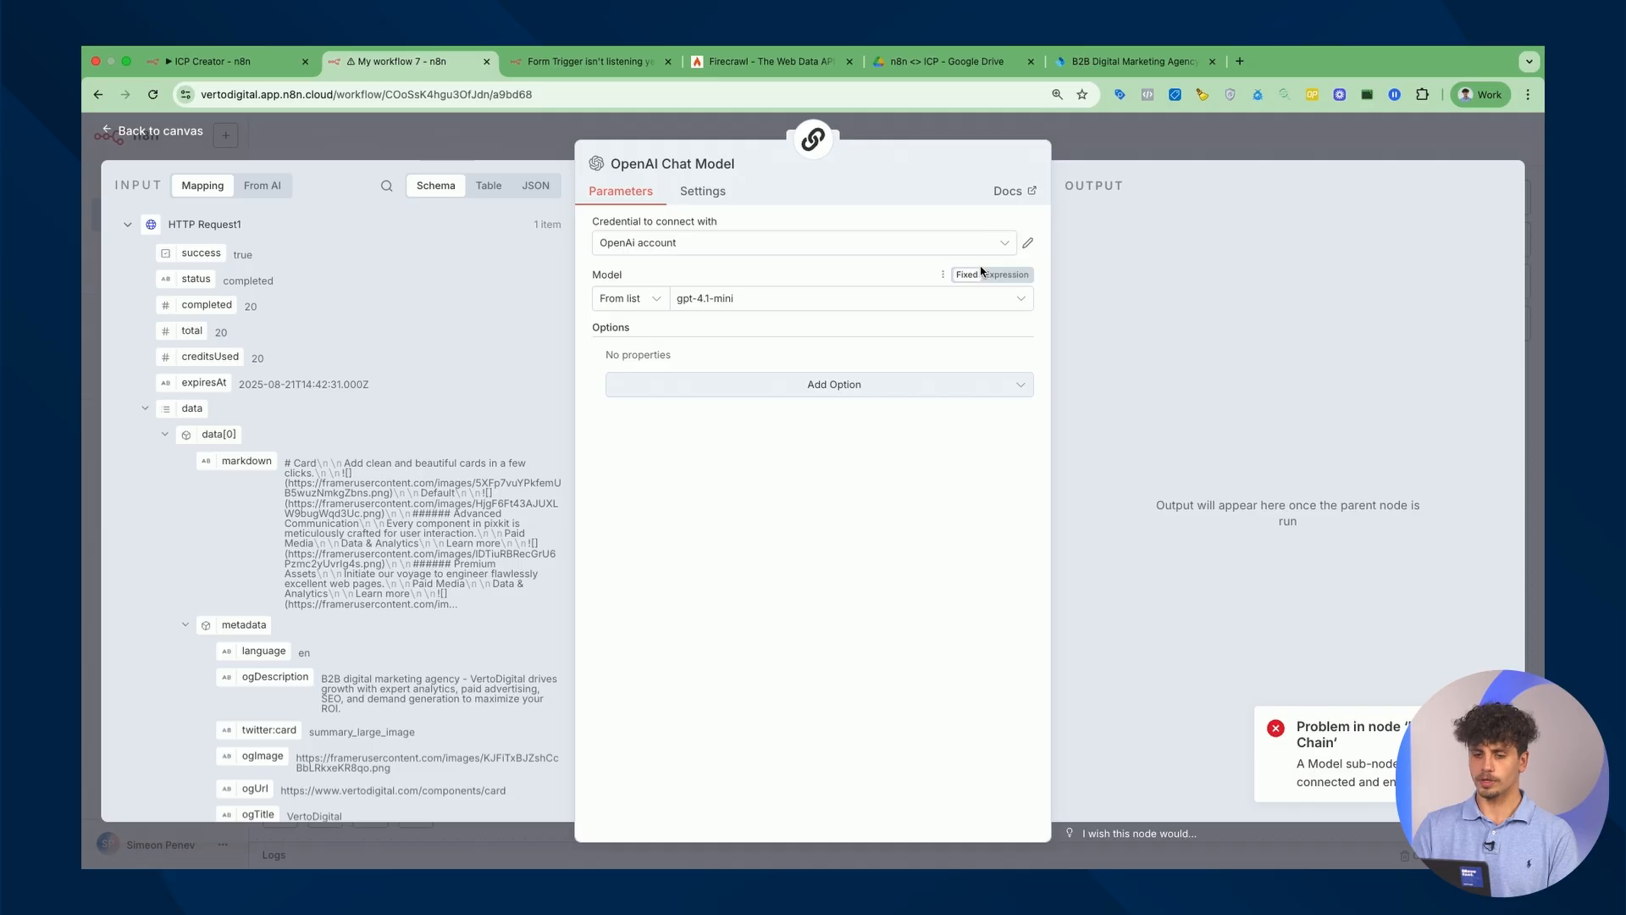
Verify the OpenAI account credential connects, then reopen the Basic LLM Chain.
{"action": "left_click", "coordinate": [1028, 245]}
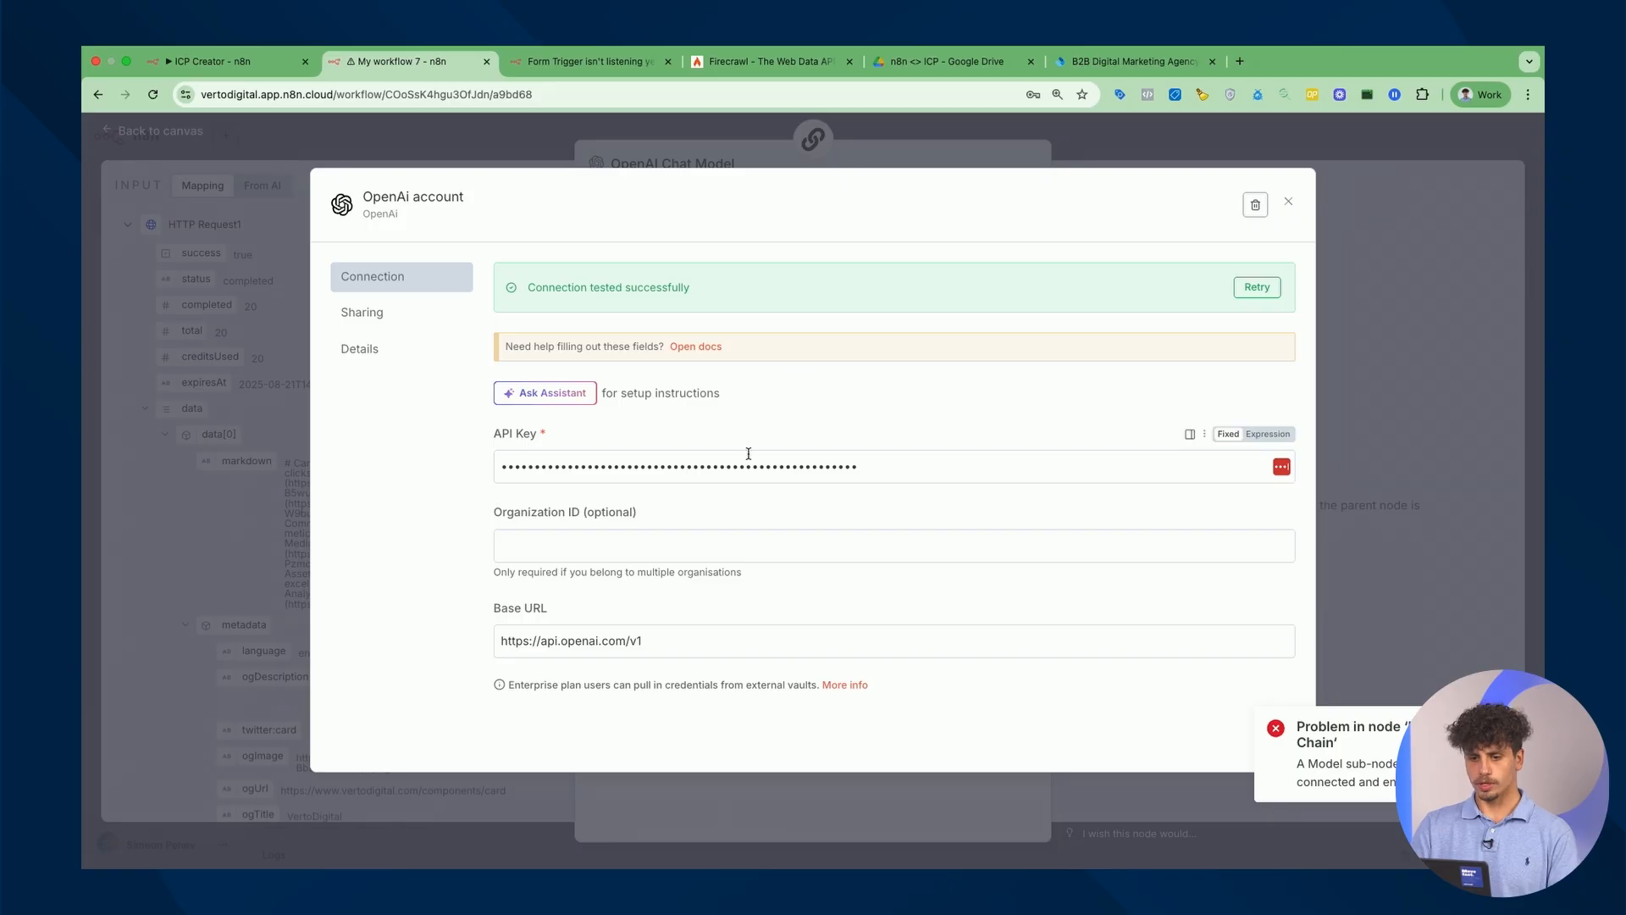
{"action": "triple_click", "coordinate": [499, 437]}
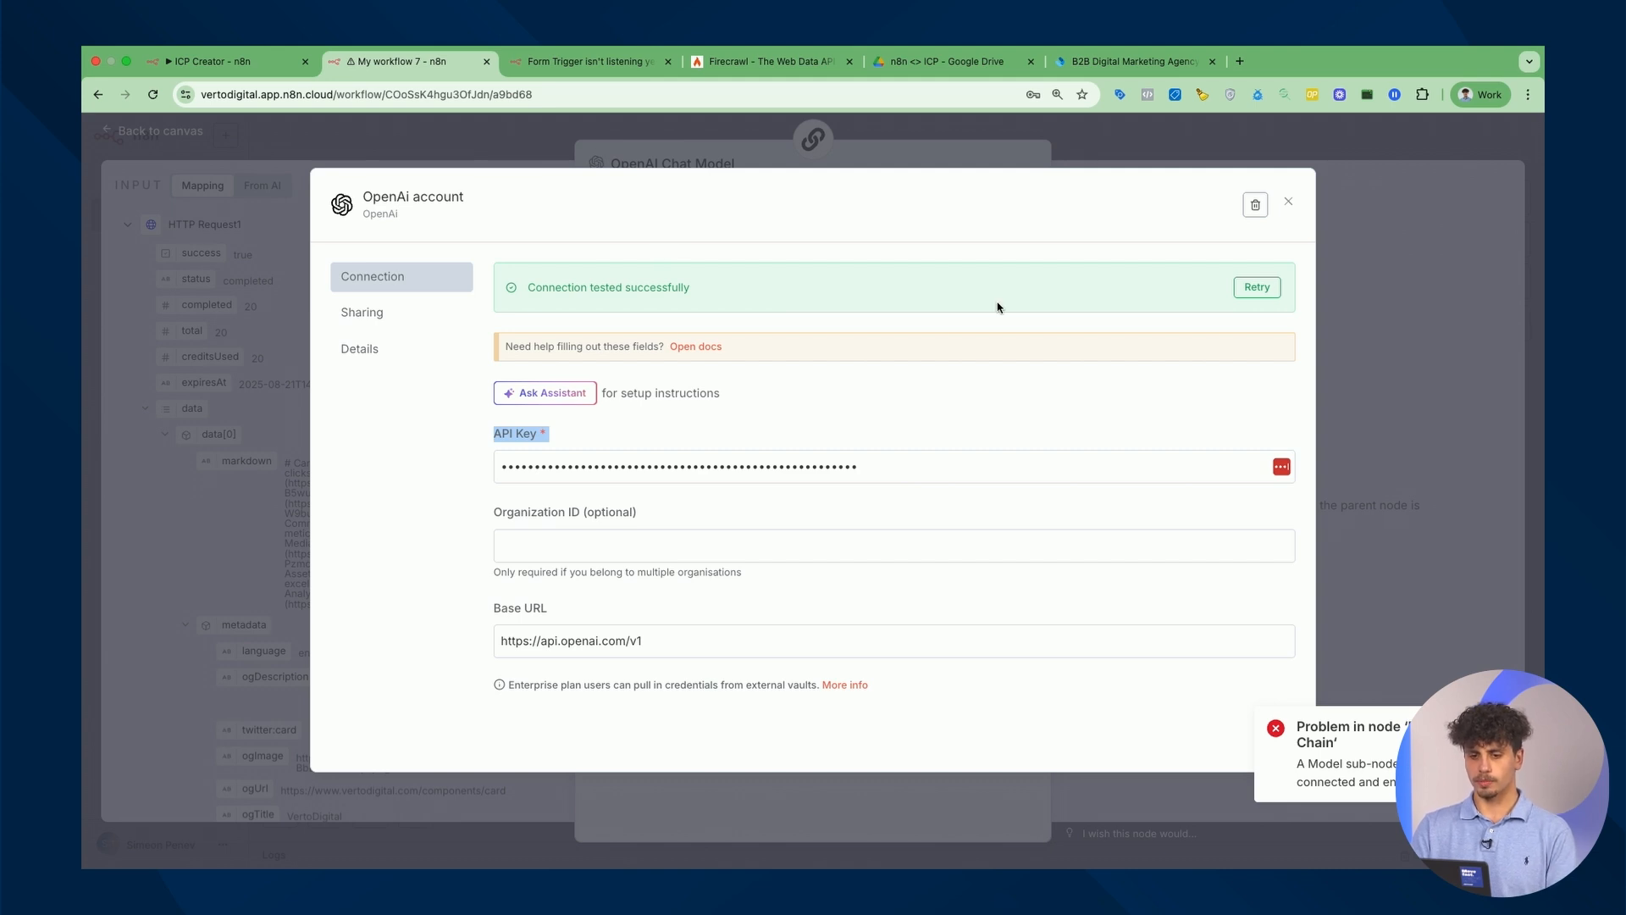
{"action": "left_click", "coordinate": [1289, 206]}
{"action": "left_click", "coordinate": [1146, 140]}
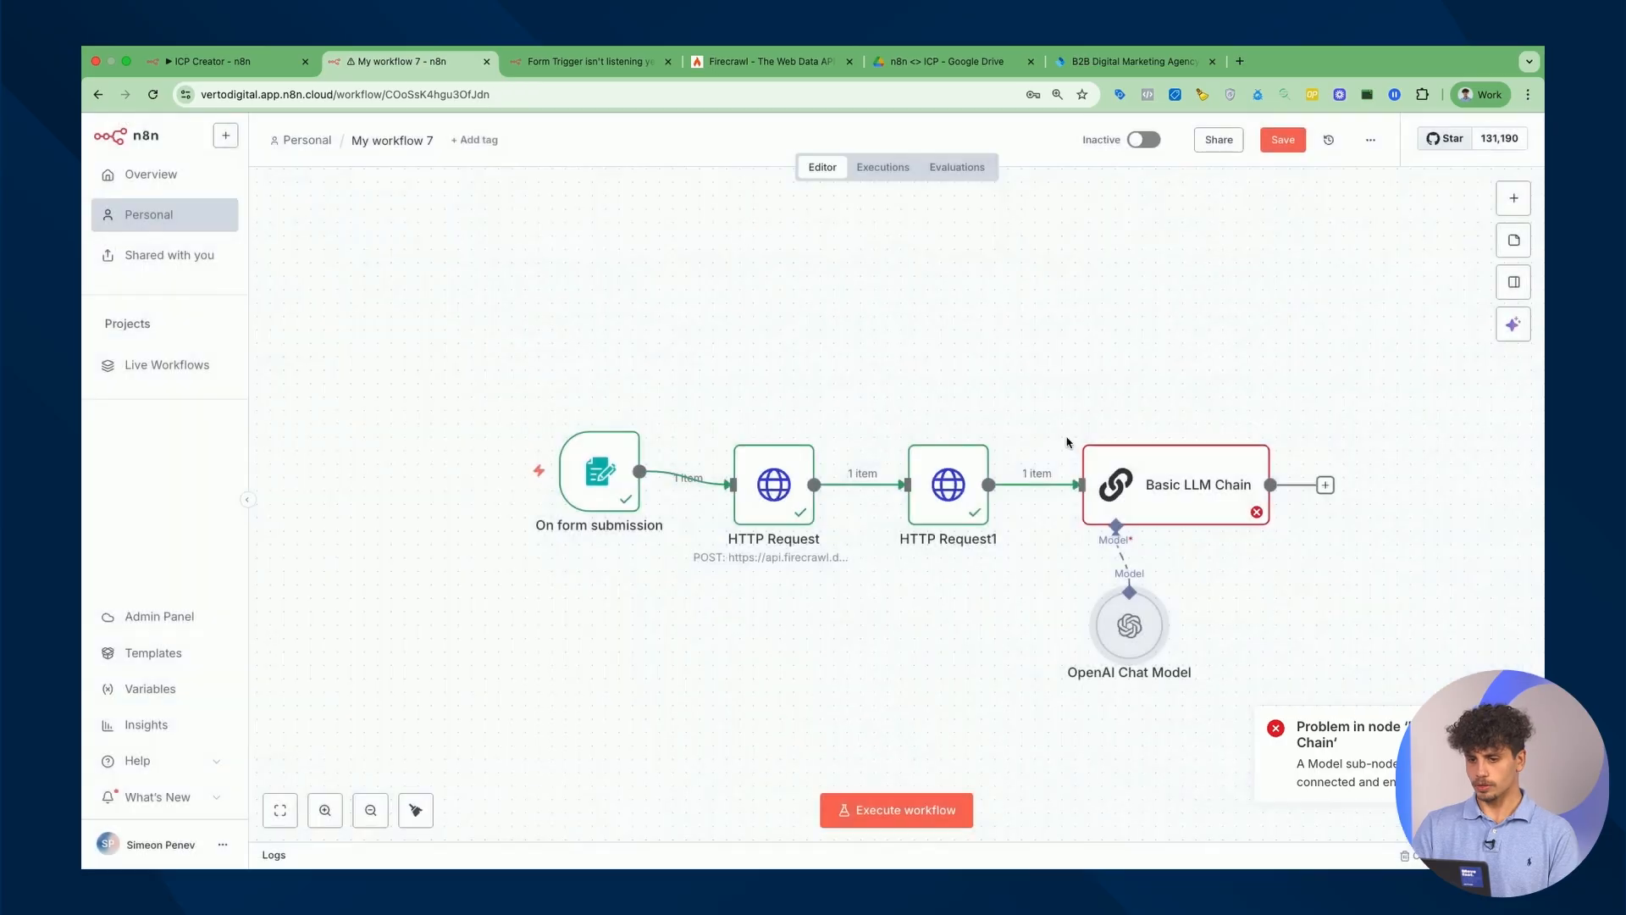
{"action": "double_click", "coordinate": [1224, 504]}
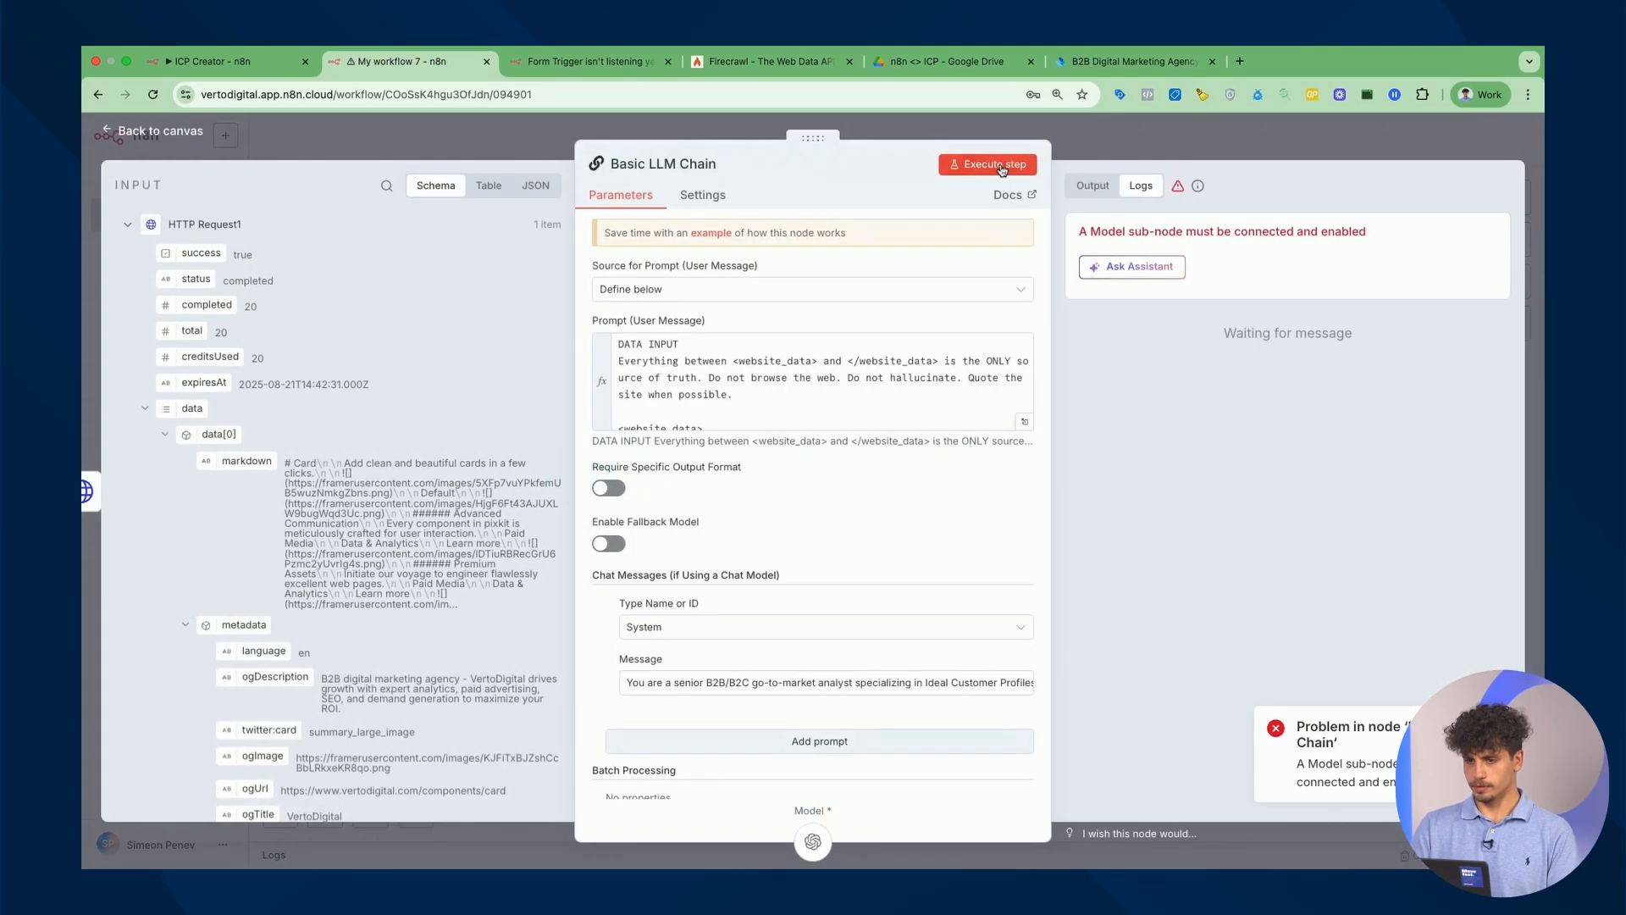
Run the Basic LLM Chain successfully (27,313 tokens) and close its panel.
{"action": "left_click", "coordinate": [999, 166]}
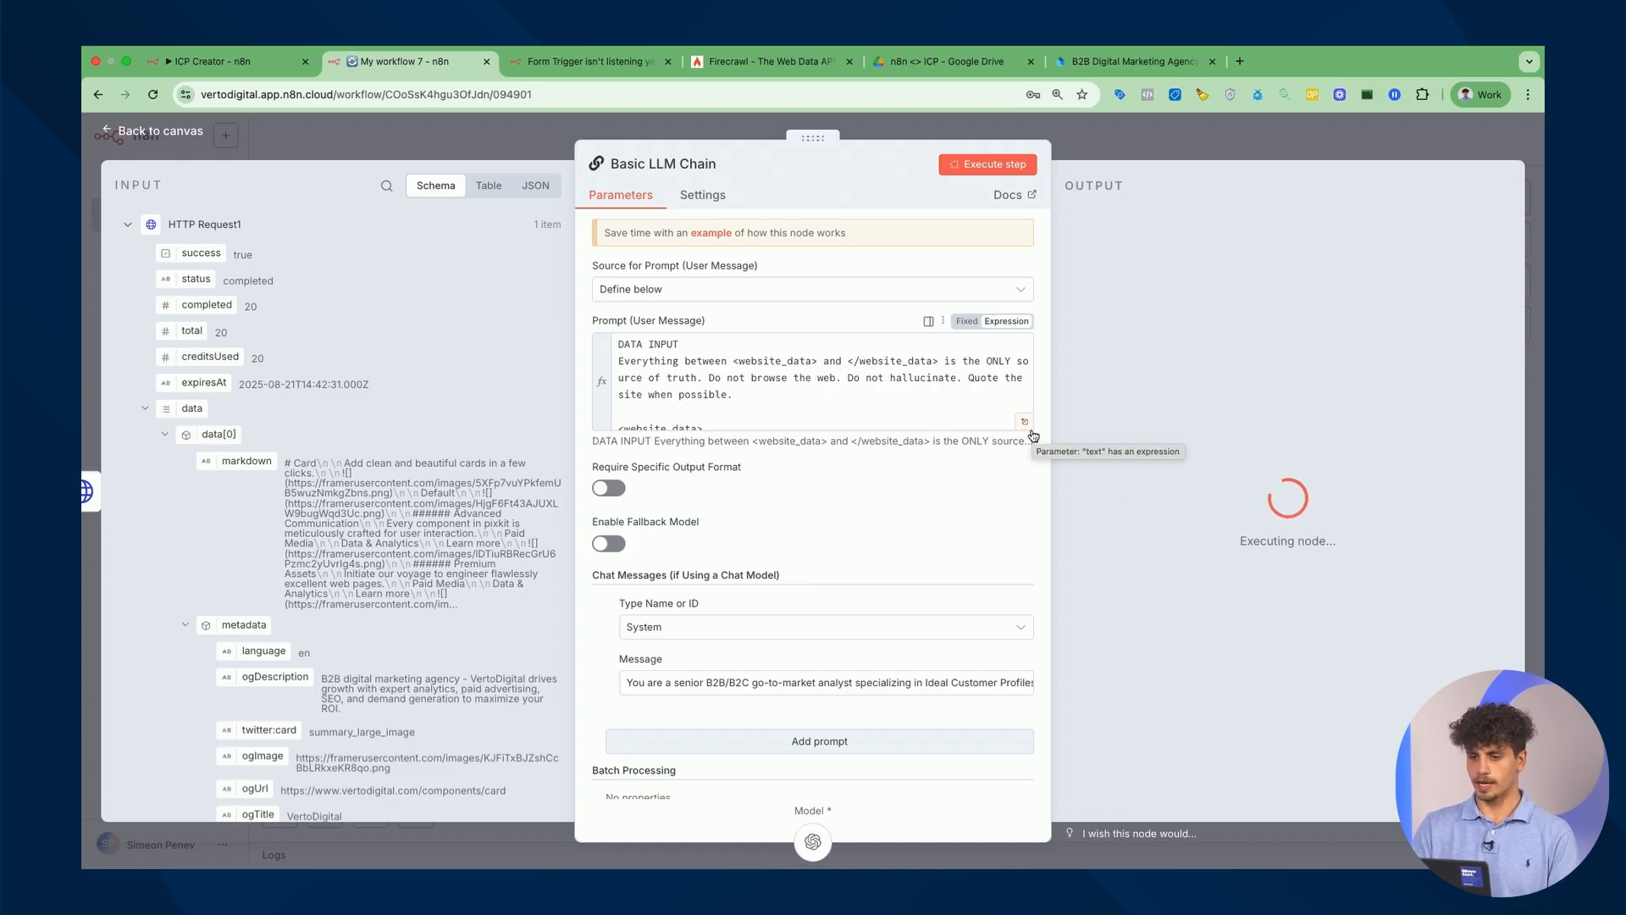
{"action": "left_click", "coordinate": [1293, 144]}
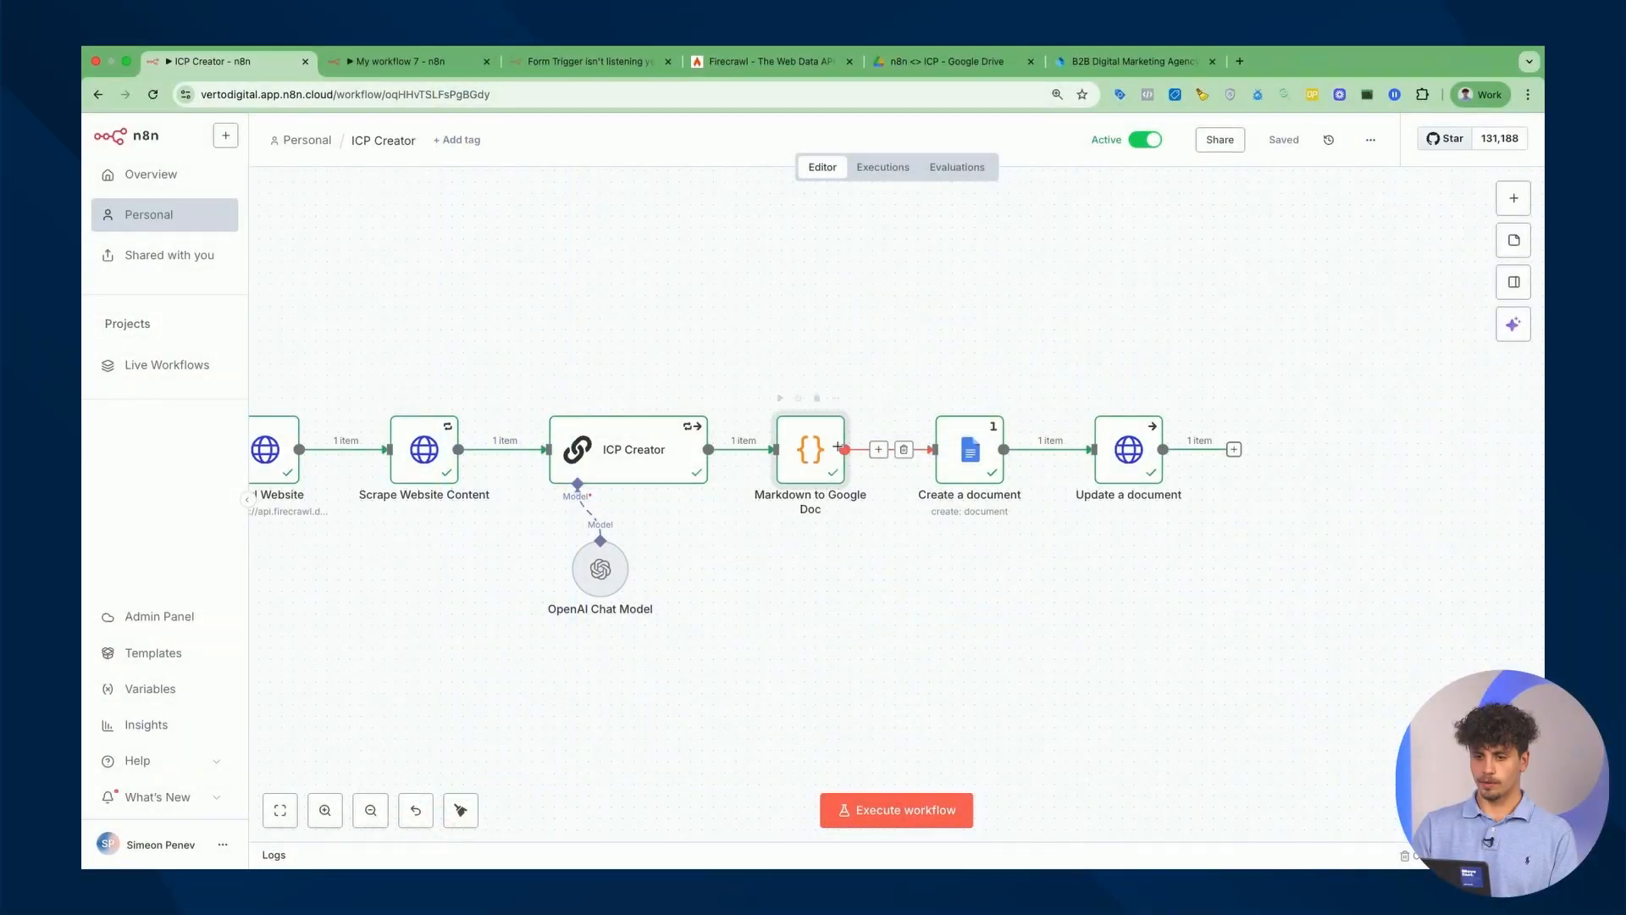
Copy the full script from the reference Markdown to Google Doc code node.
{"action": "double_click", "coordinate": [817, 465]}
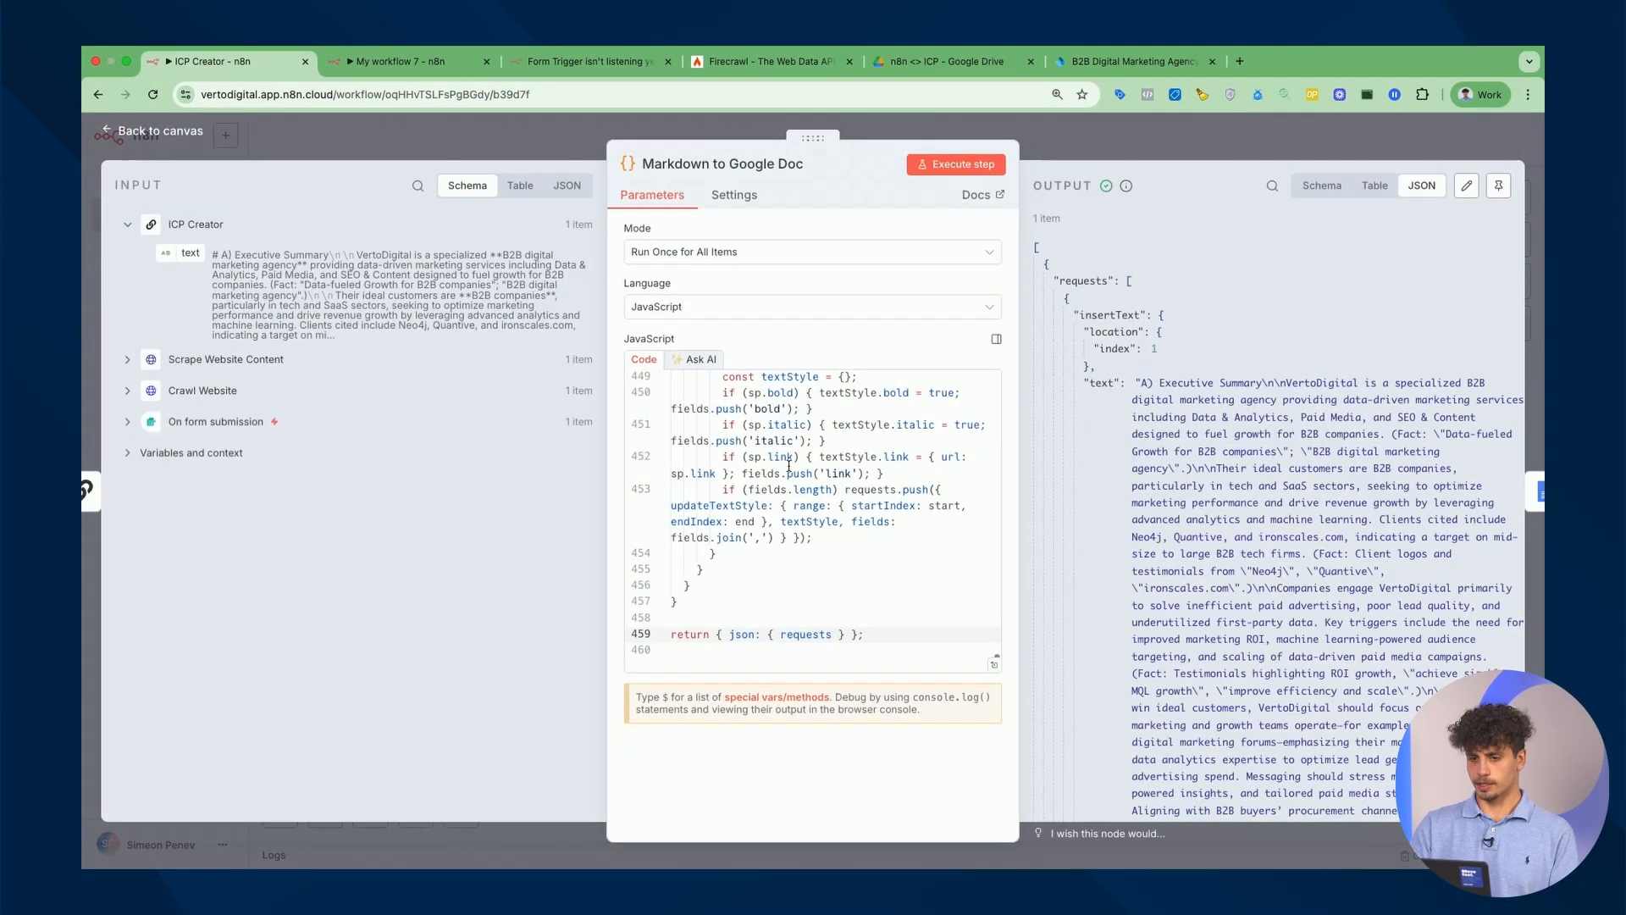
{"action": "left_click", "coordinate": [788, 466]}
{"action": "key", "text": "super+a"}
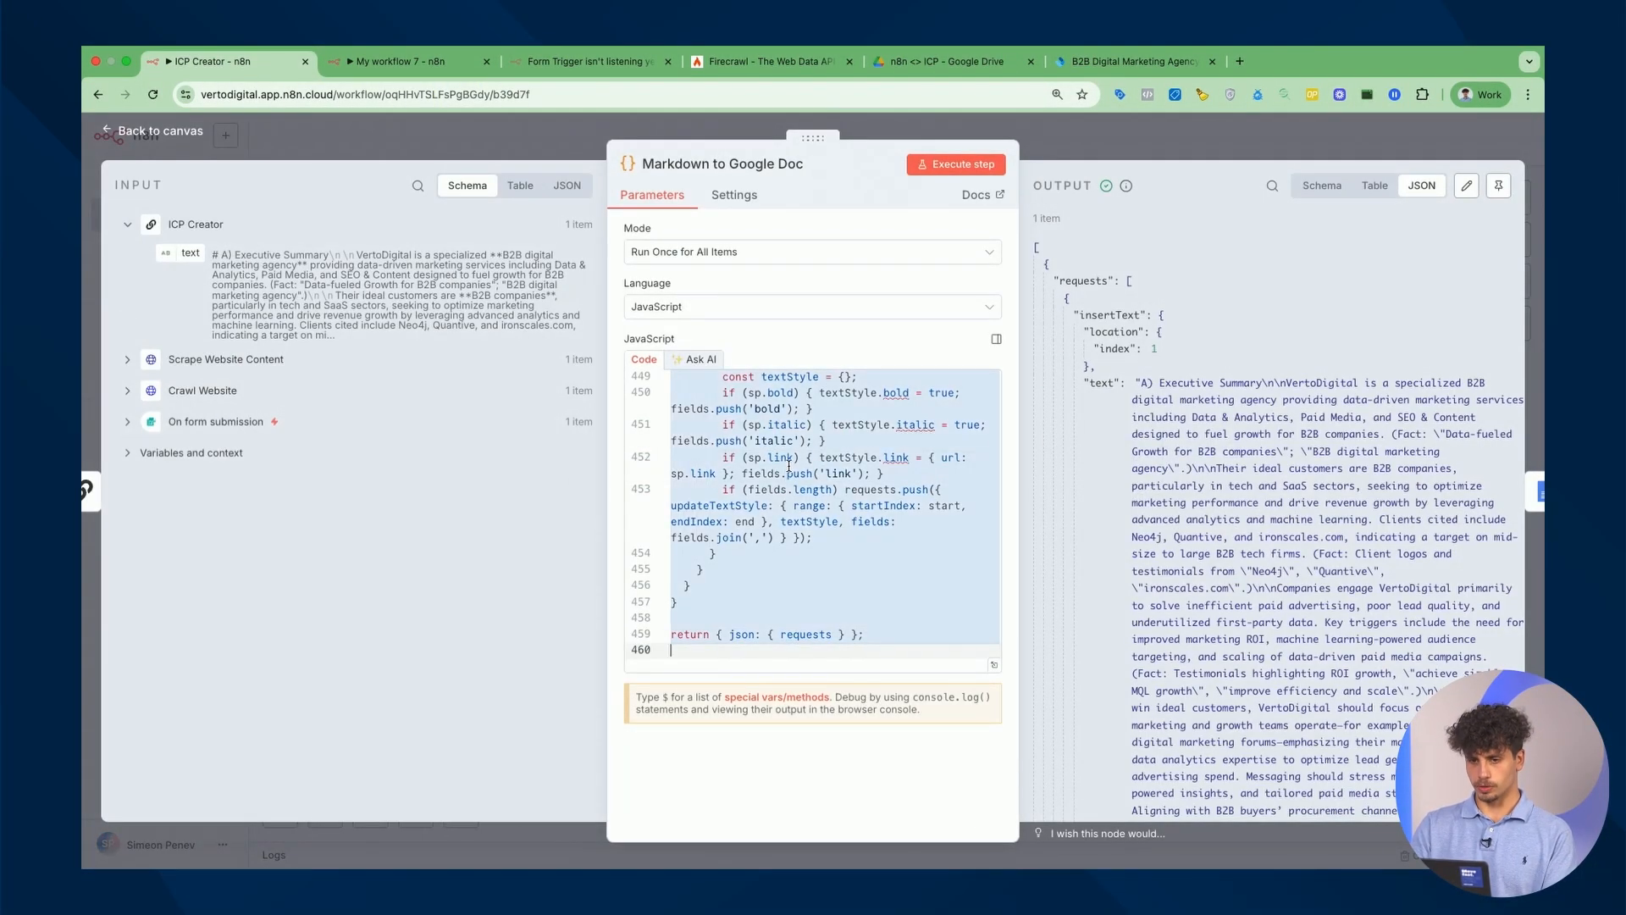
{"action": "left_click", "coordinate": [377, 67]}
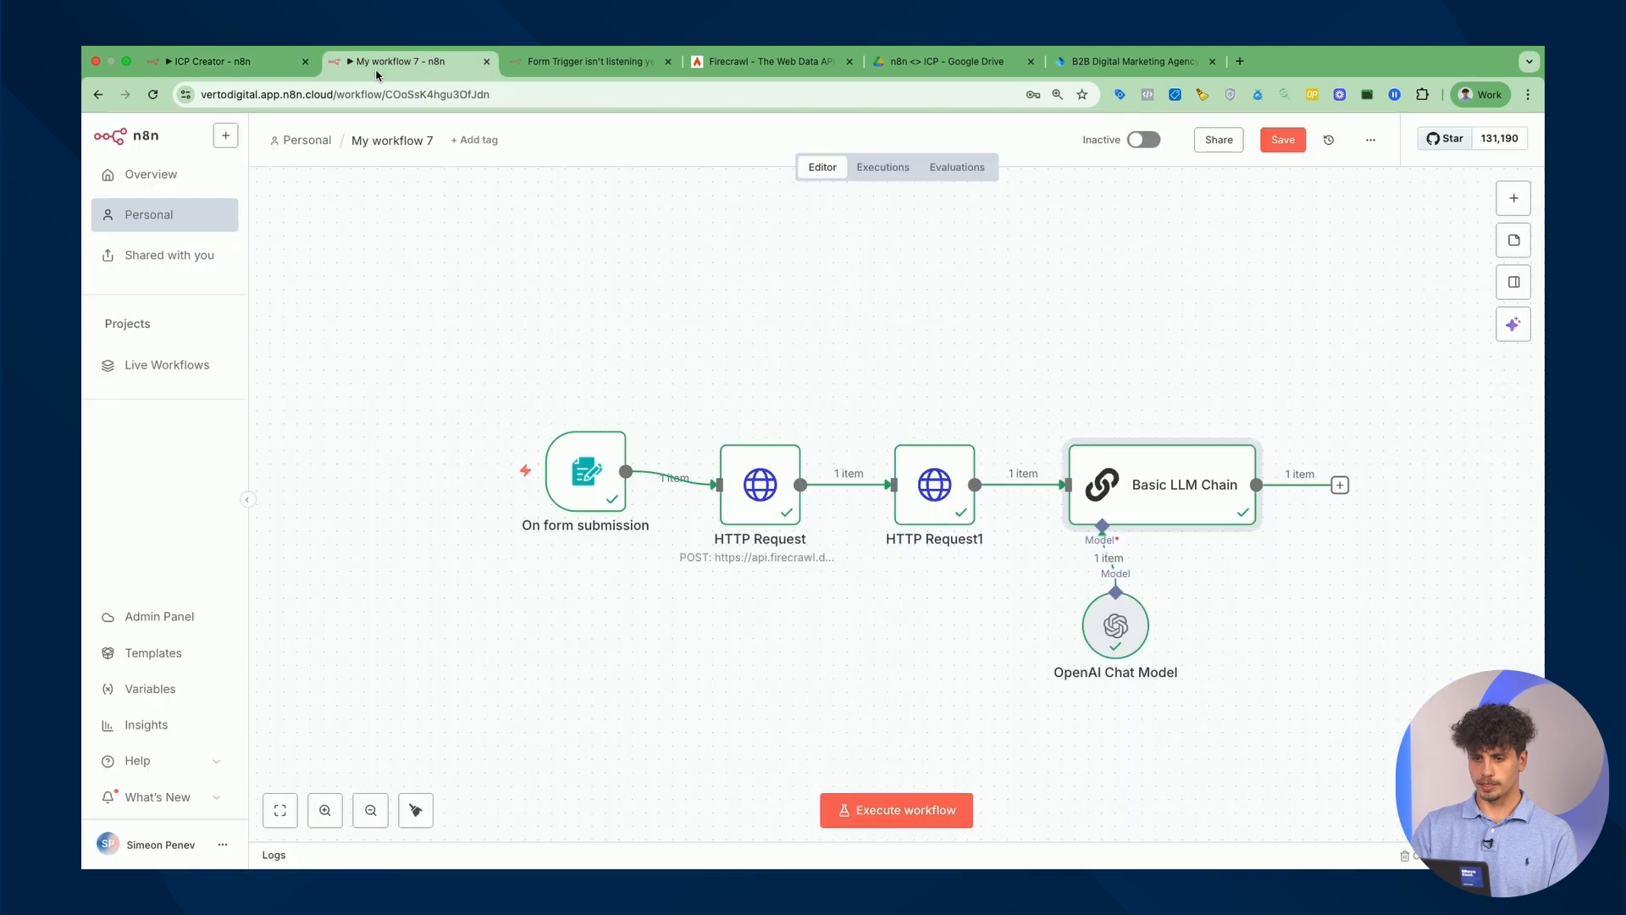
Add a Code node after the Basic LLM Chain, replace its sample code with the script, and run it.
{"action": "left_click", "coordinate": [1339, 485]}
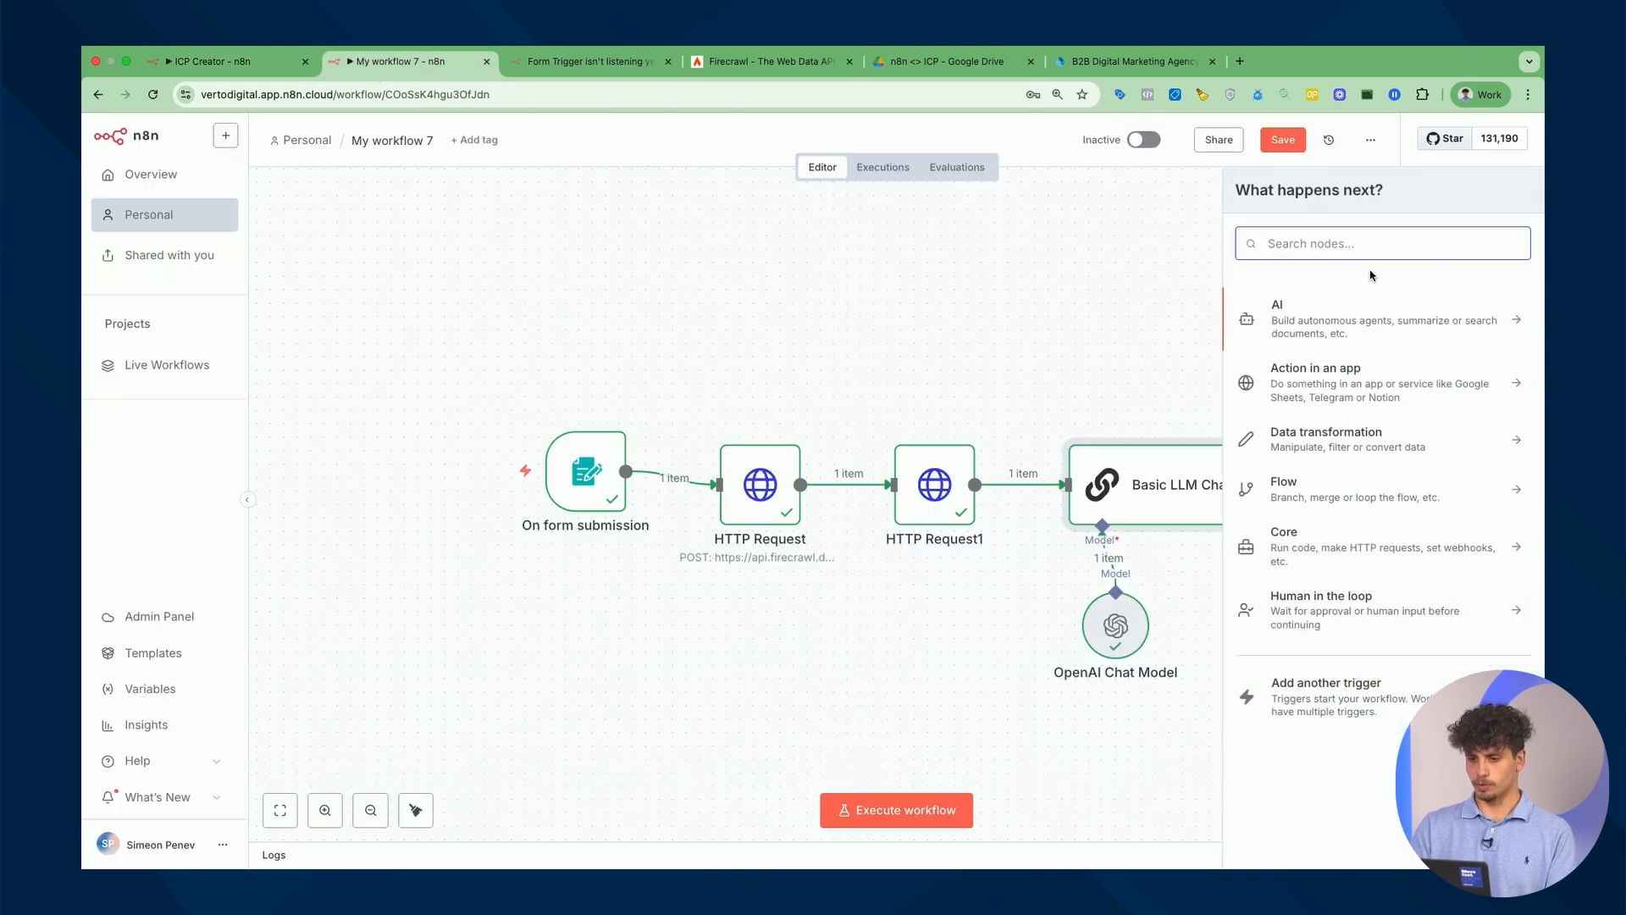
{"action": "type", "text": "code"}
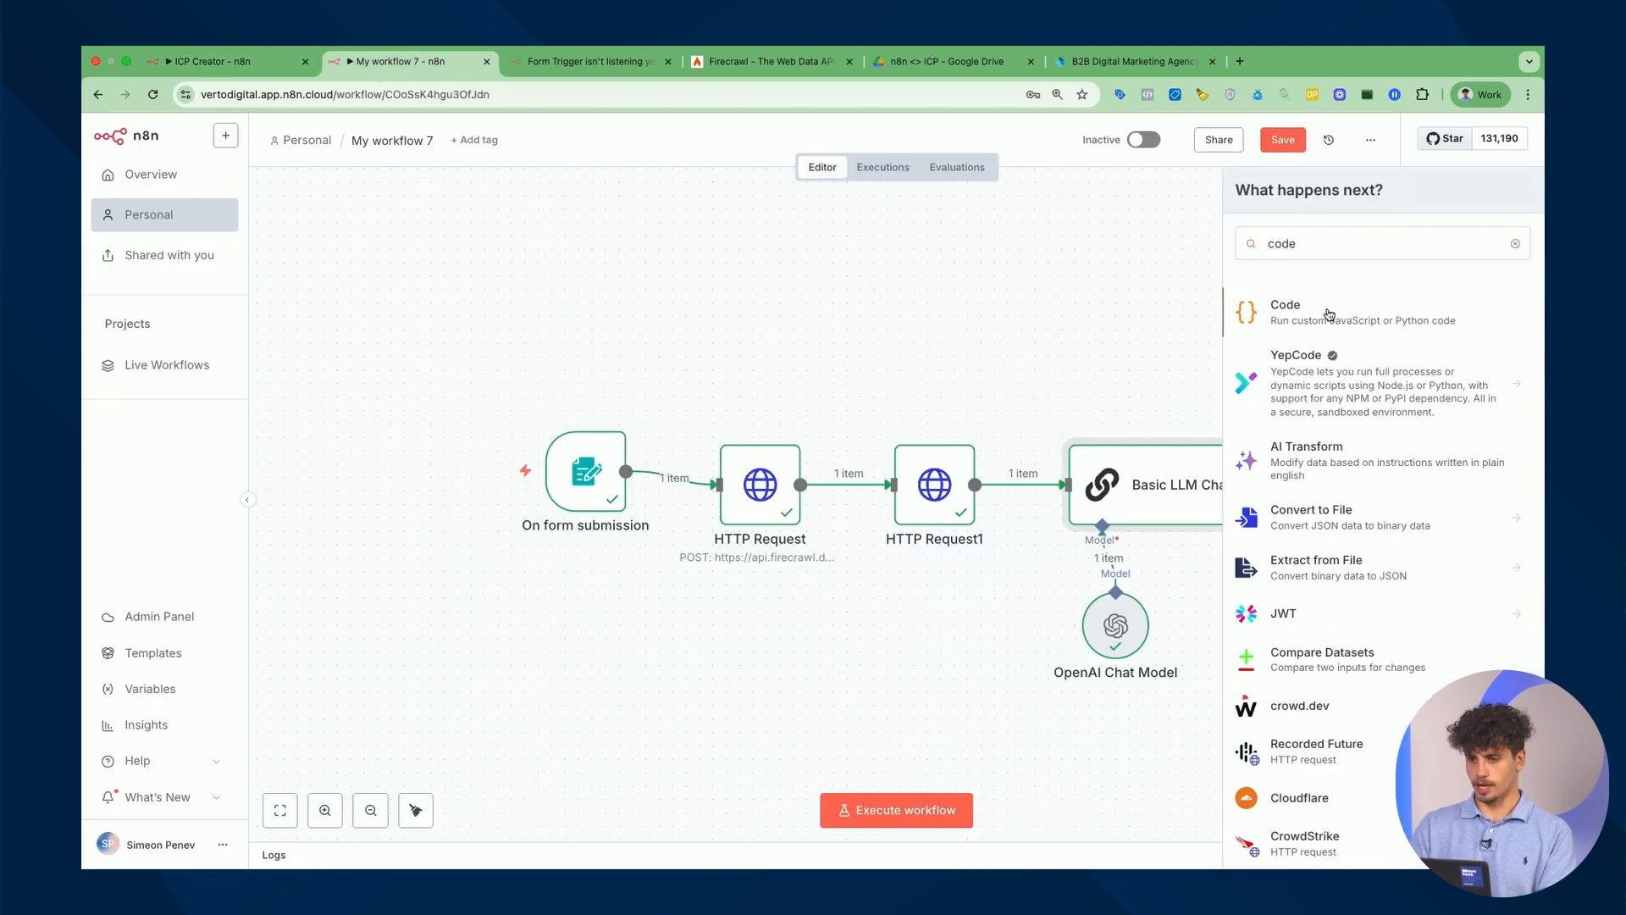
{"action": "left_click", "coordinate": [1327, 315]}
{"action": "left_click", "coordinate": [866, 433]}
{"action": "key", "text": "ctrl+a"}
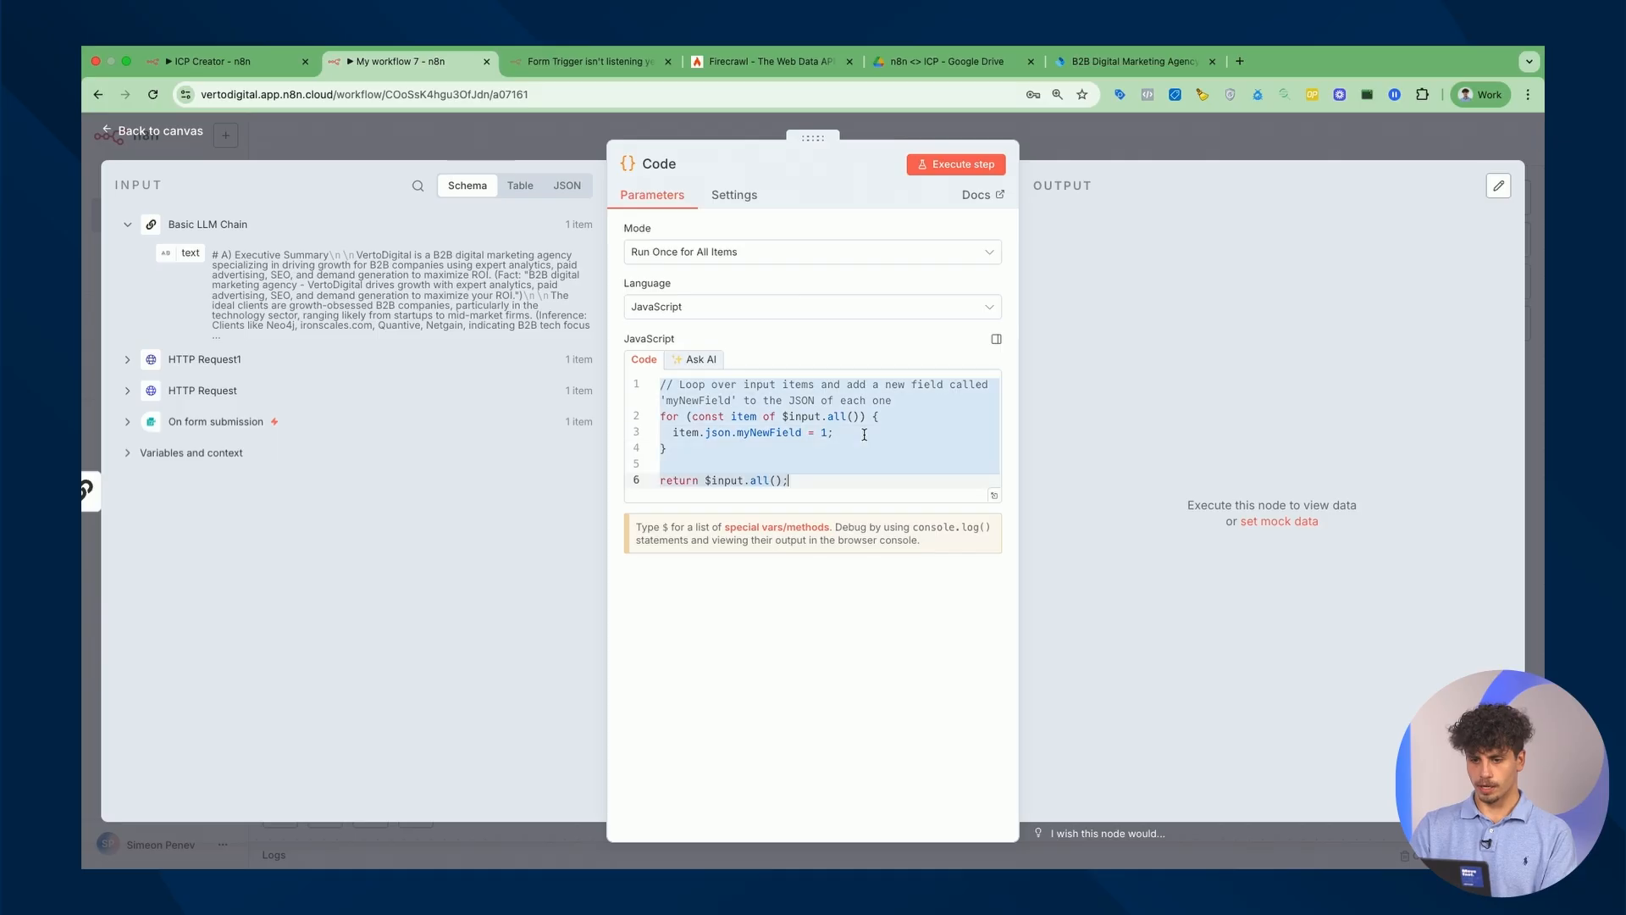
{"action": "key", "text": "ctrl+v"}
{"action": "left_click", "coordinate": [965, 165]}
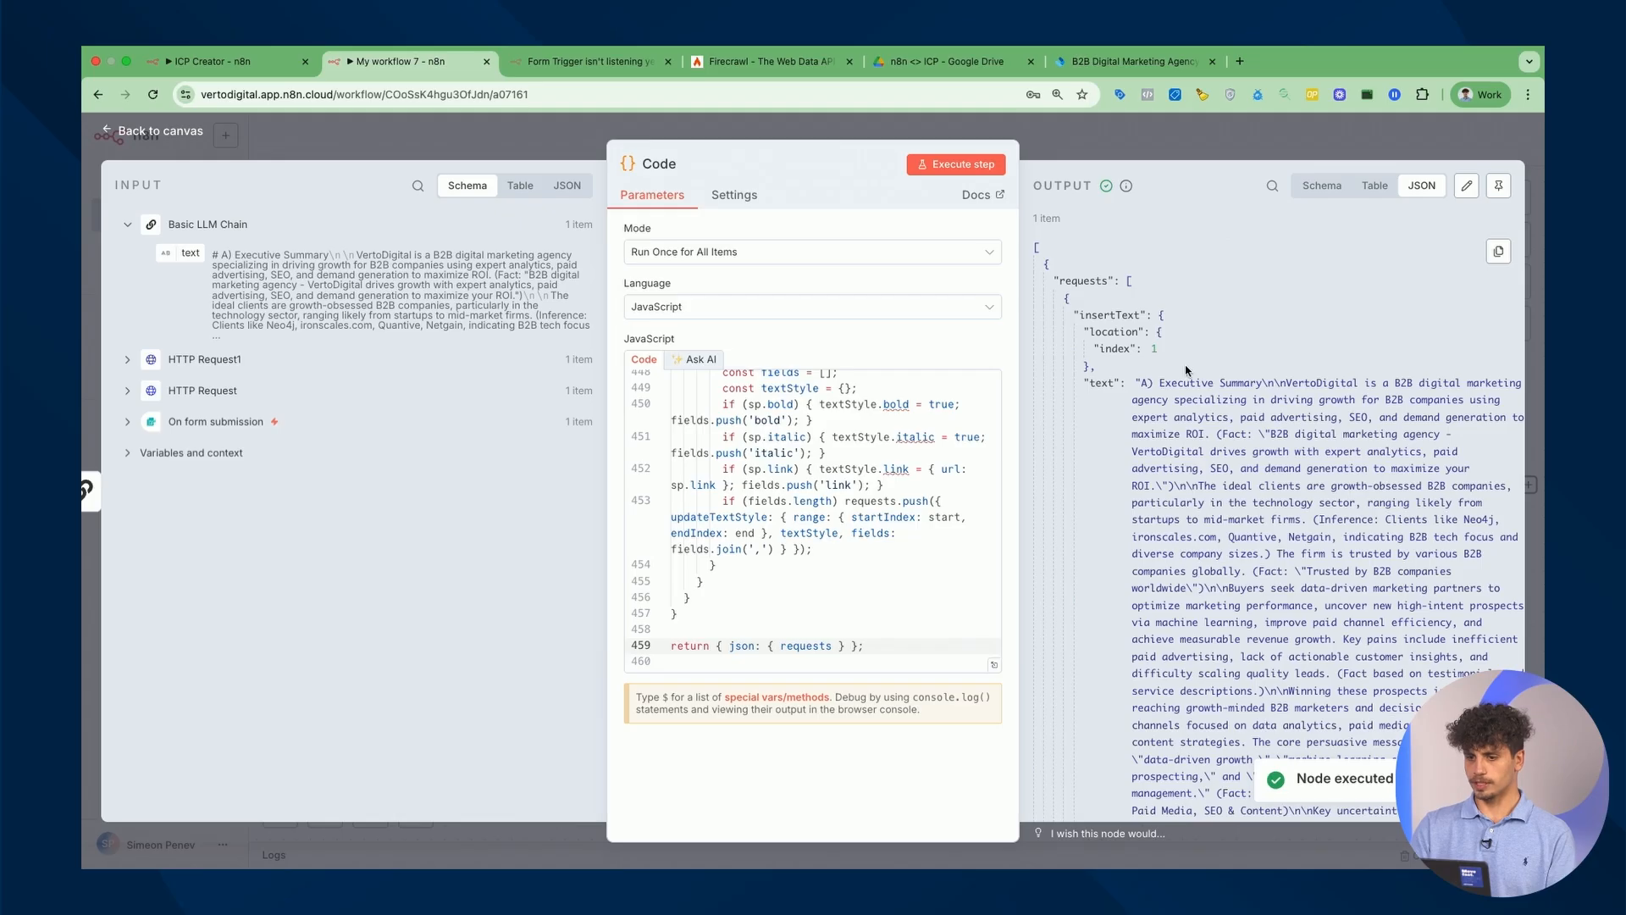
Review the ICP text coming into the Code node and its output.
{"action": "scroll", "coordinate": [1187, 370], "scroll_direction": "down", "scroll_amount": 1}
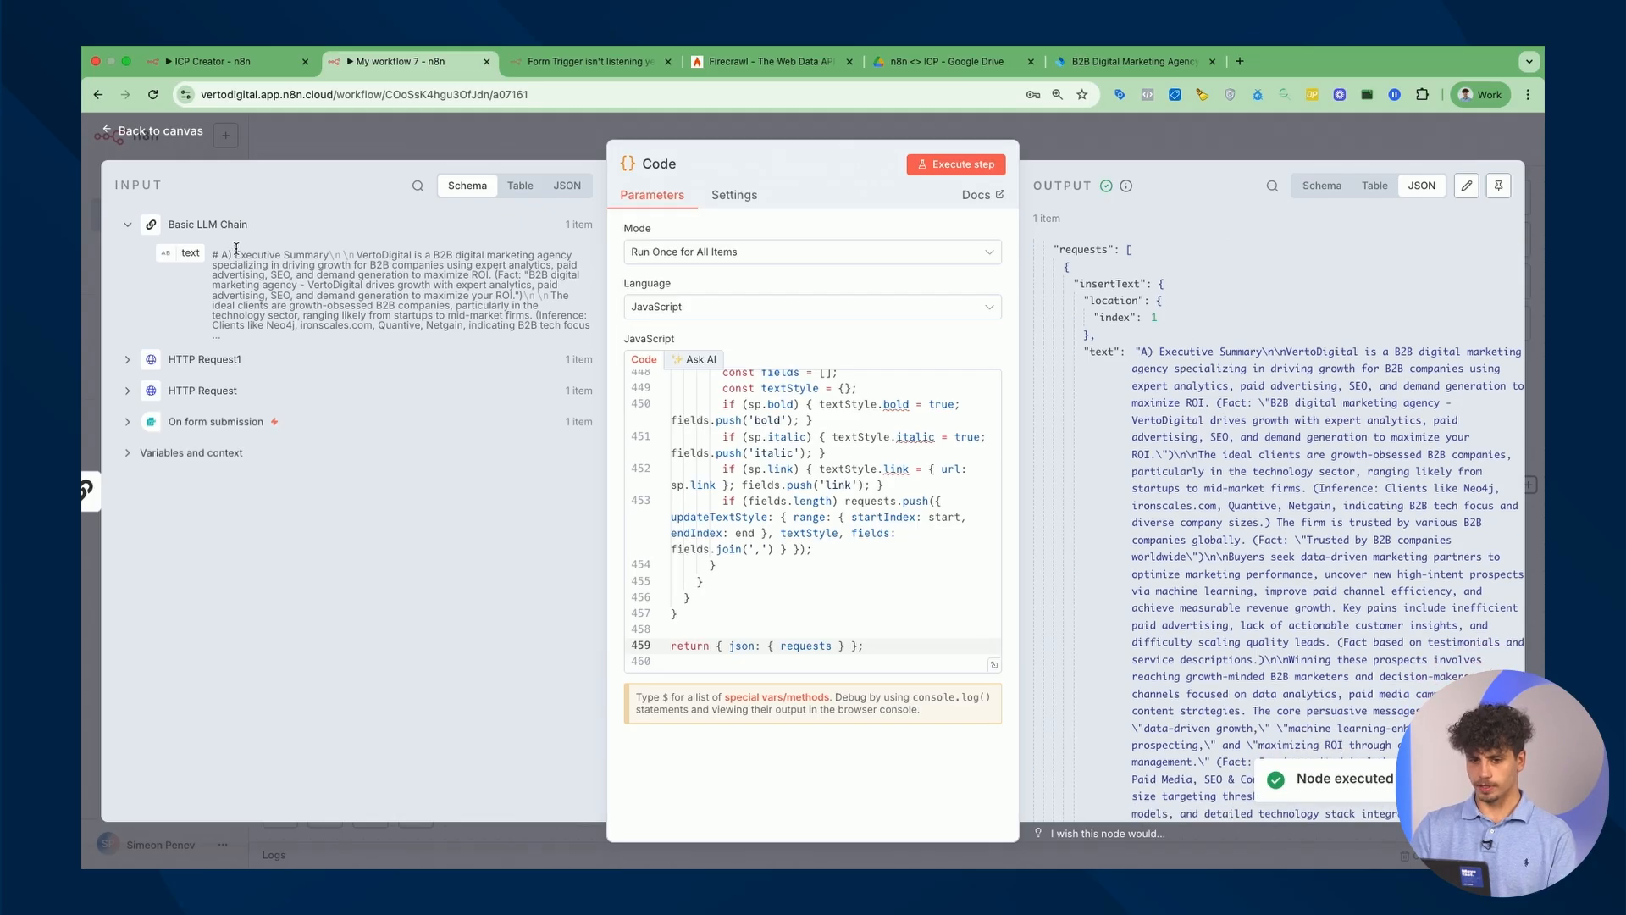
{"action": "left_click_drag", "start_coordinate": [213, 254], "coordinate": [356, 304]}
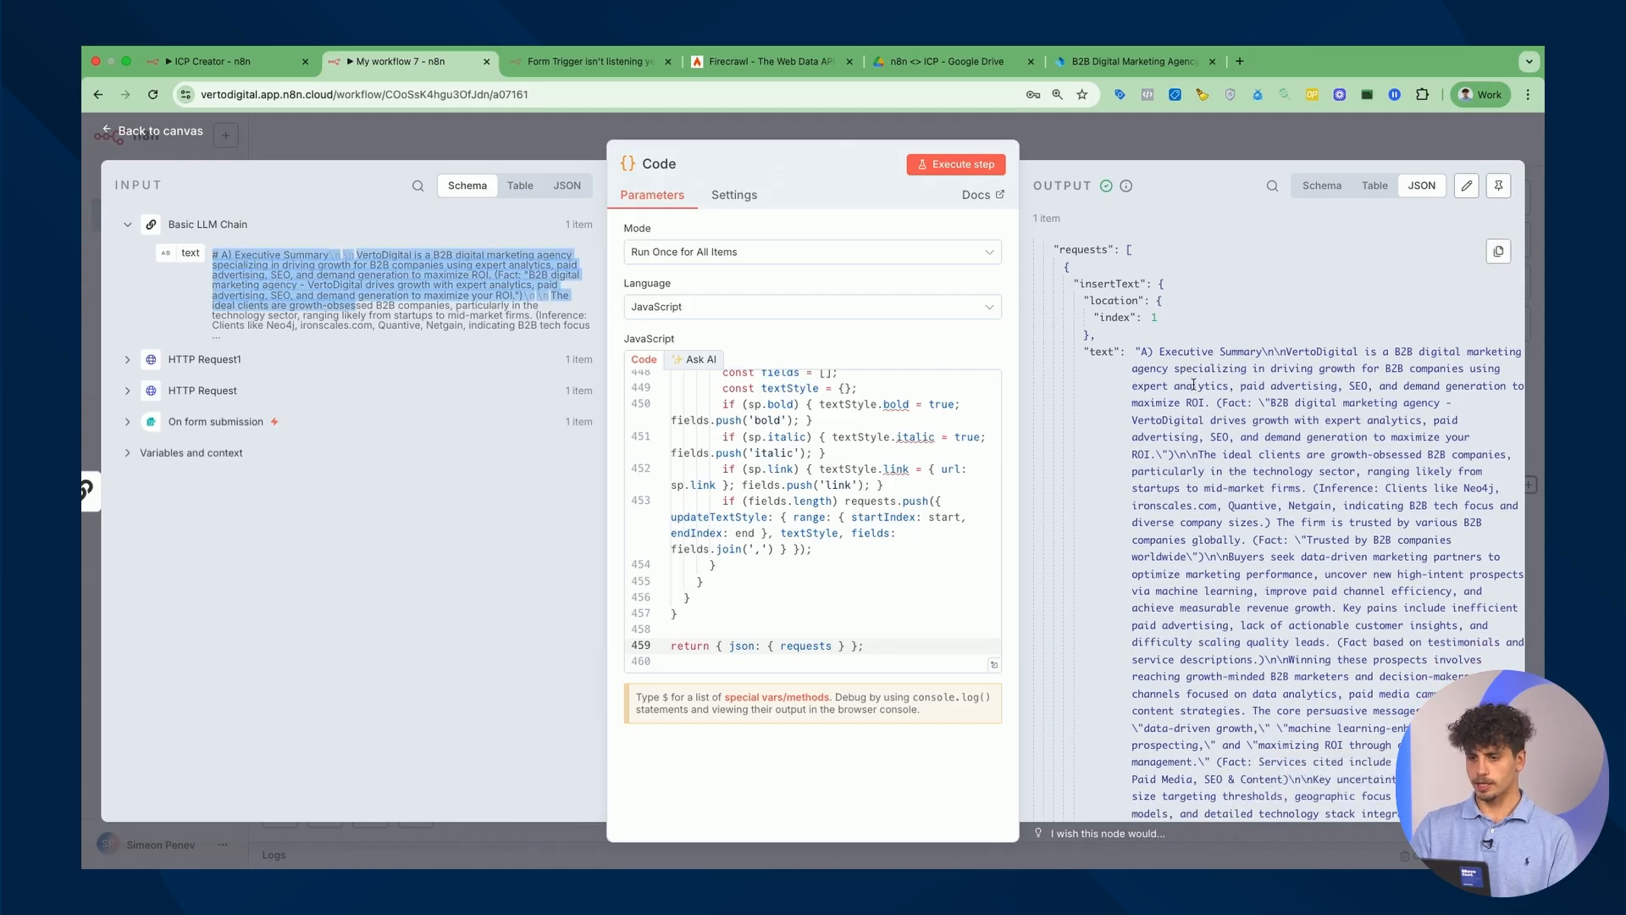
{"action": "scroll", "coordinate": [1179, 389], "scroll_direction": "down", "scroll_amount": 20}
{"action": "scroll", "coordinate": [1253, 393], "scroll_direction": "up", "scroll_amount": 20}
{"action": "scroll", "coordinate": [1256, 394], "scroll_direction": "up", "scroll_amount": 1}
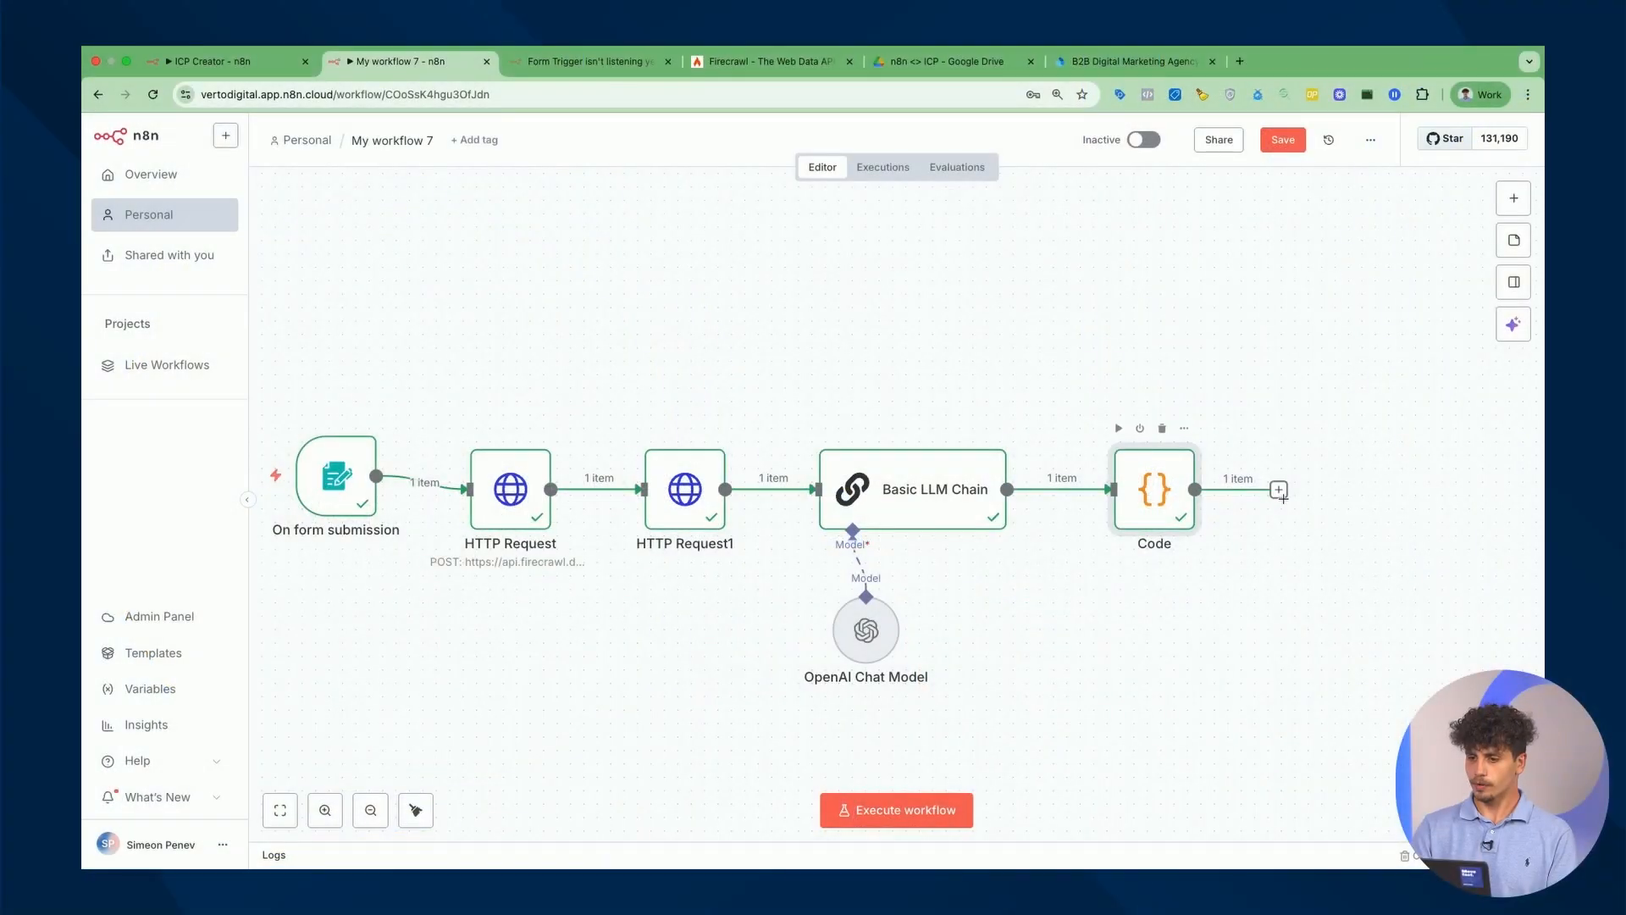
Add a Google Docs 'Create a document' step after the Code node.
{"action": "left_click", "coordinate": [1279, 490]}
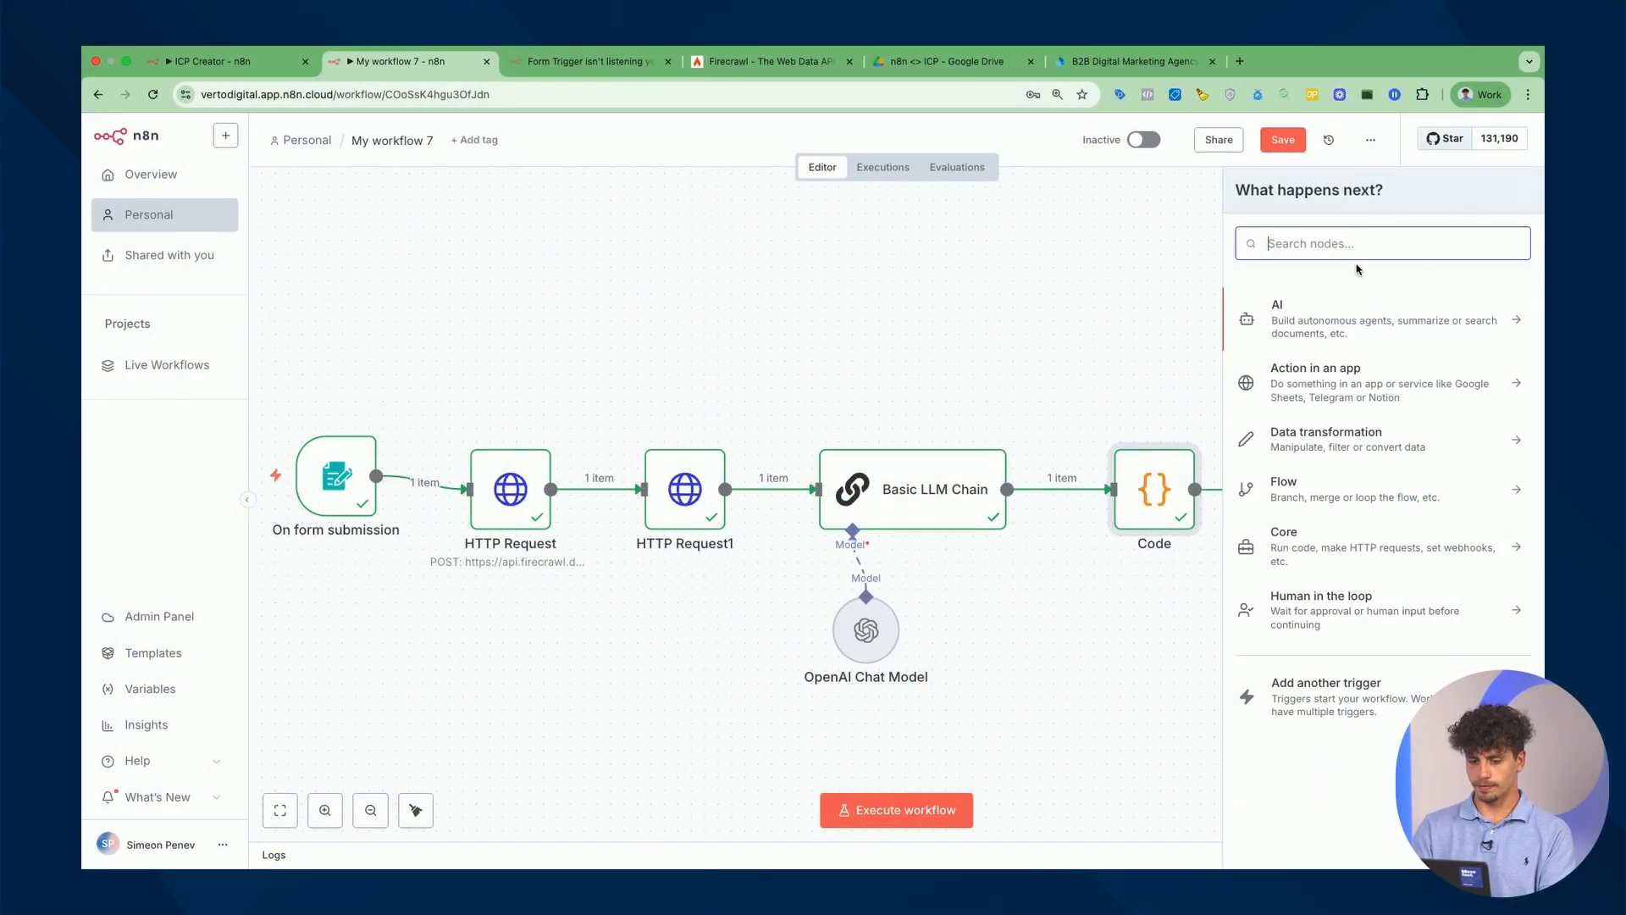
{"action": "type", "text": "google doc"}
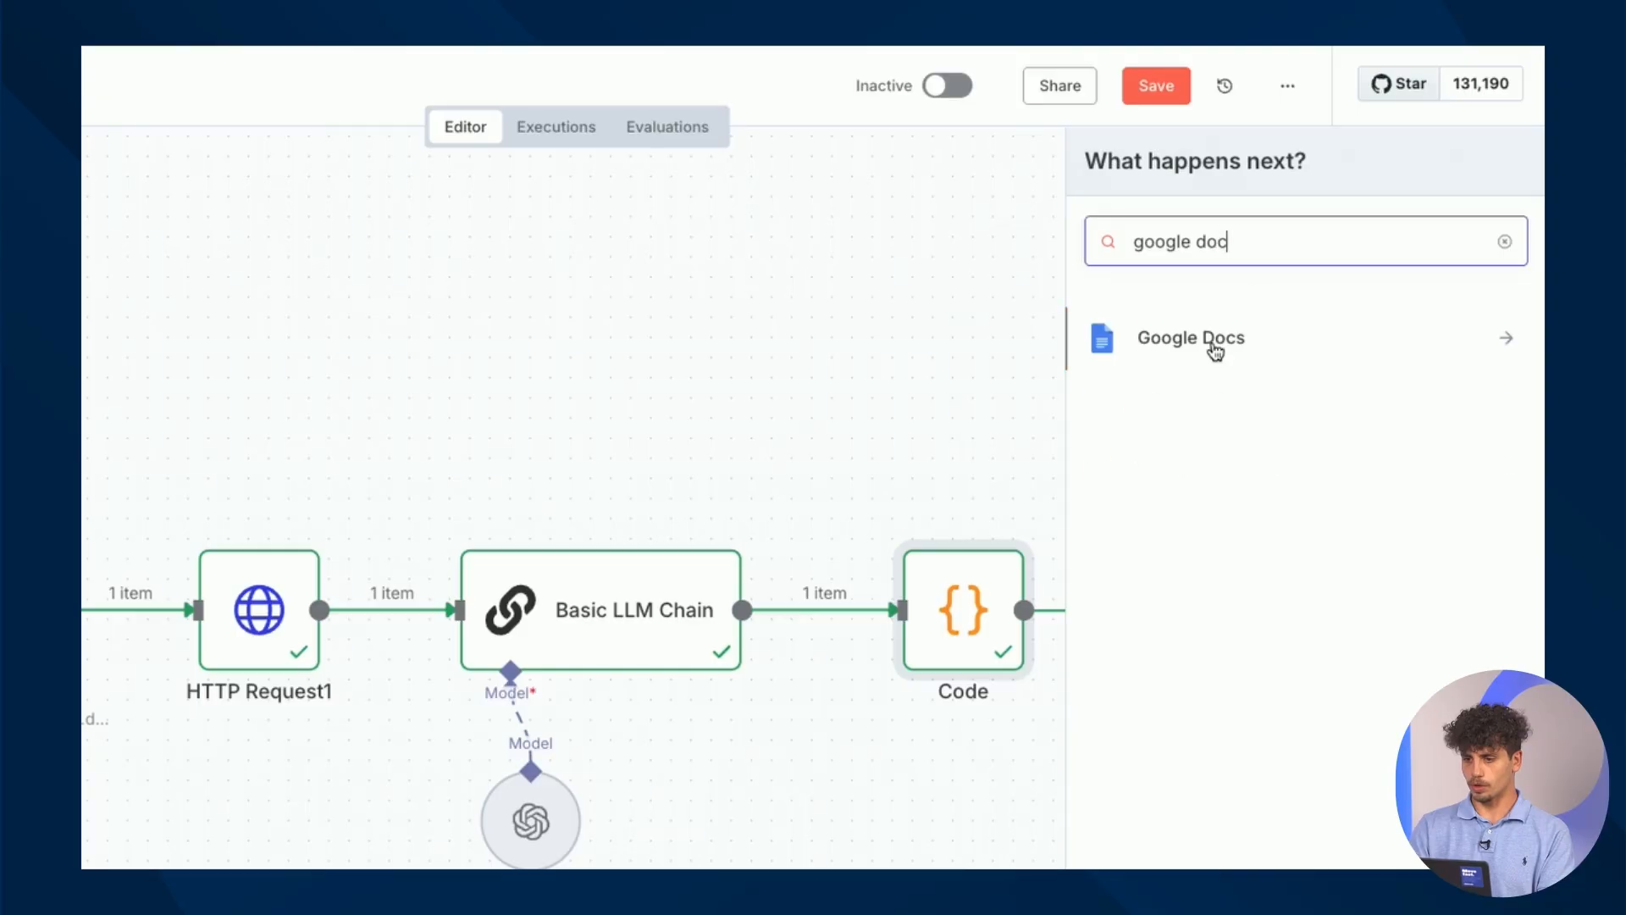
{"action": "left_click", "coordinate": [1243, 338]}
{"action": "left_click", "coordinate": [1257, 389]}
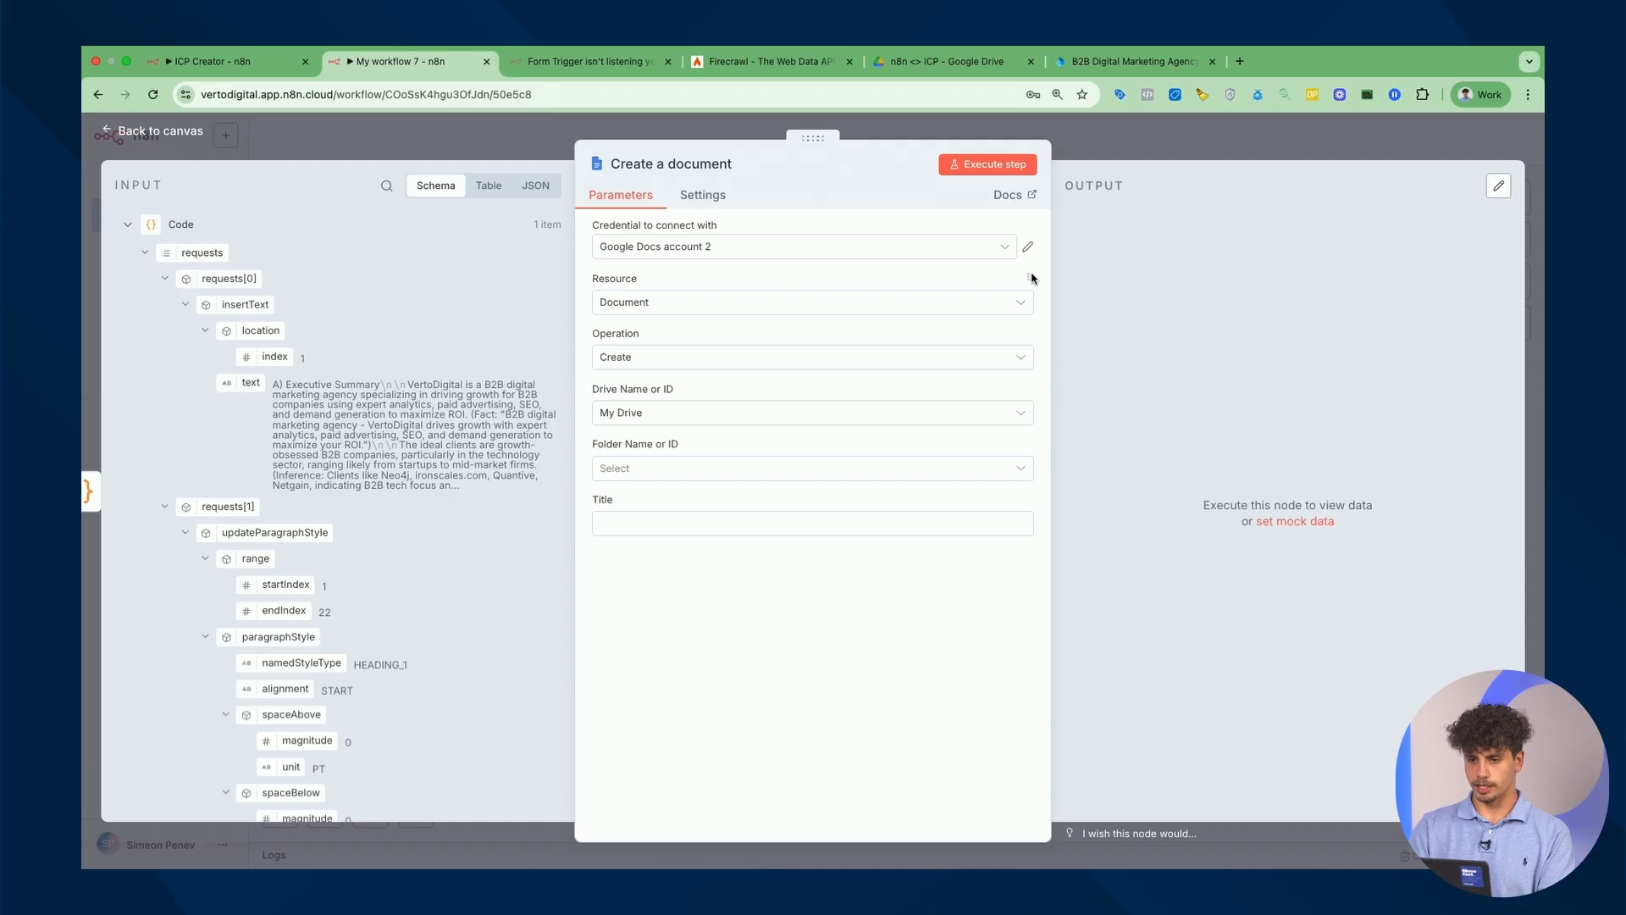
Reconnect the Google Docs credential through Sign in with Google and choose the n8n <> ICP folder.
{"action": "left_click", "coordinate": [1028, 249]}
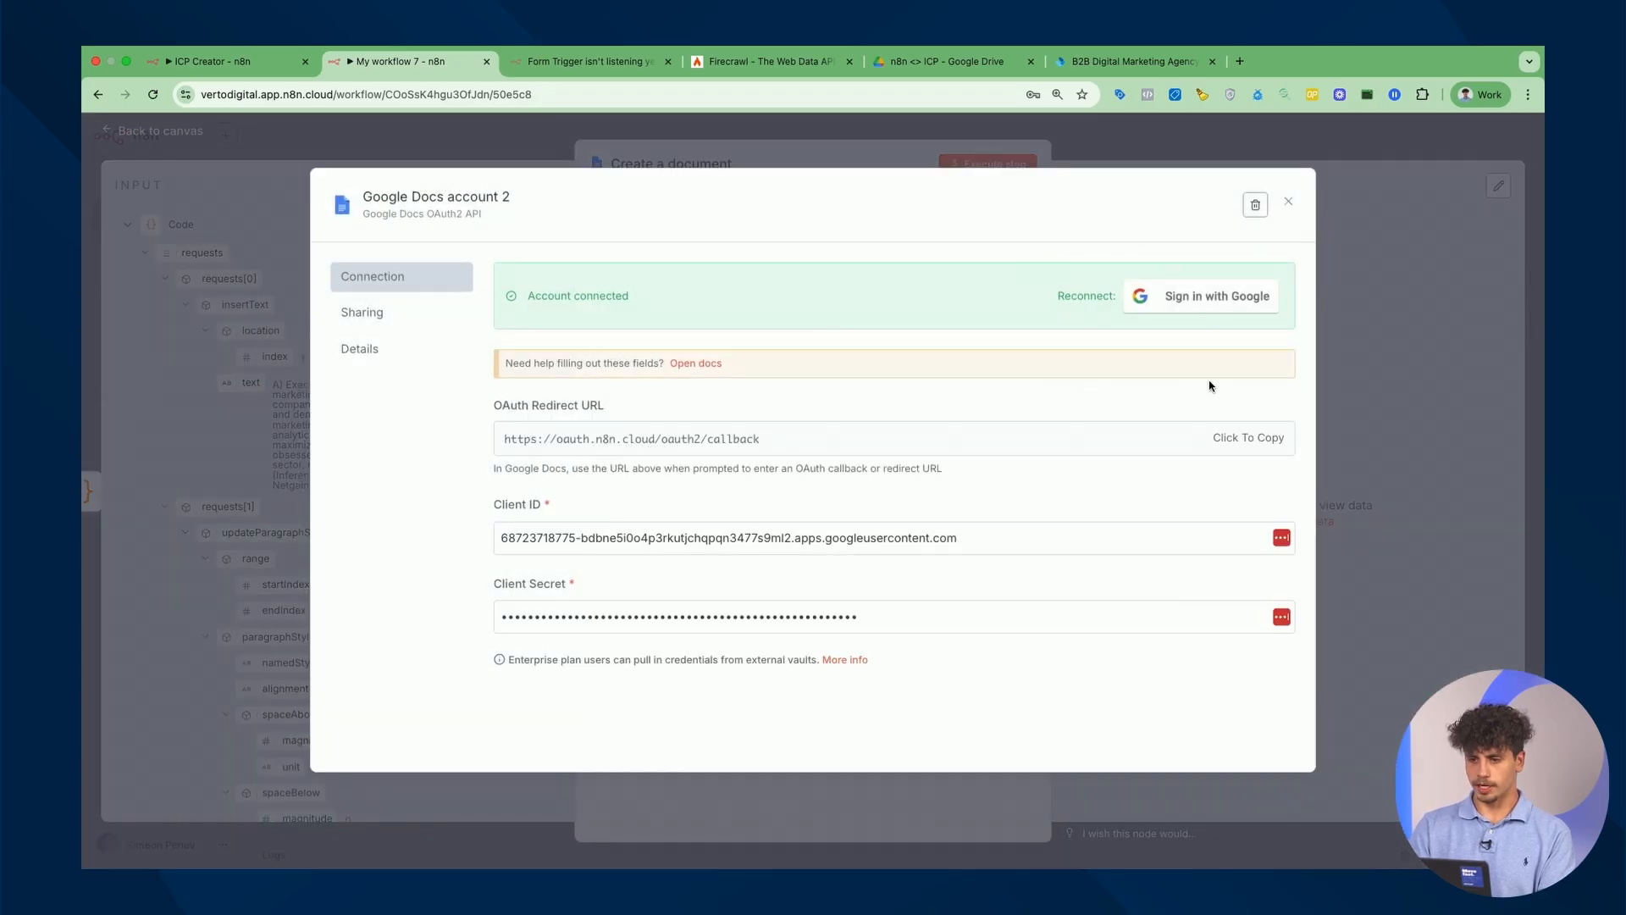
{"action": "left_click", "coordinate": [1218, 303]}
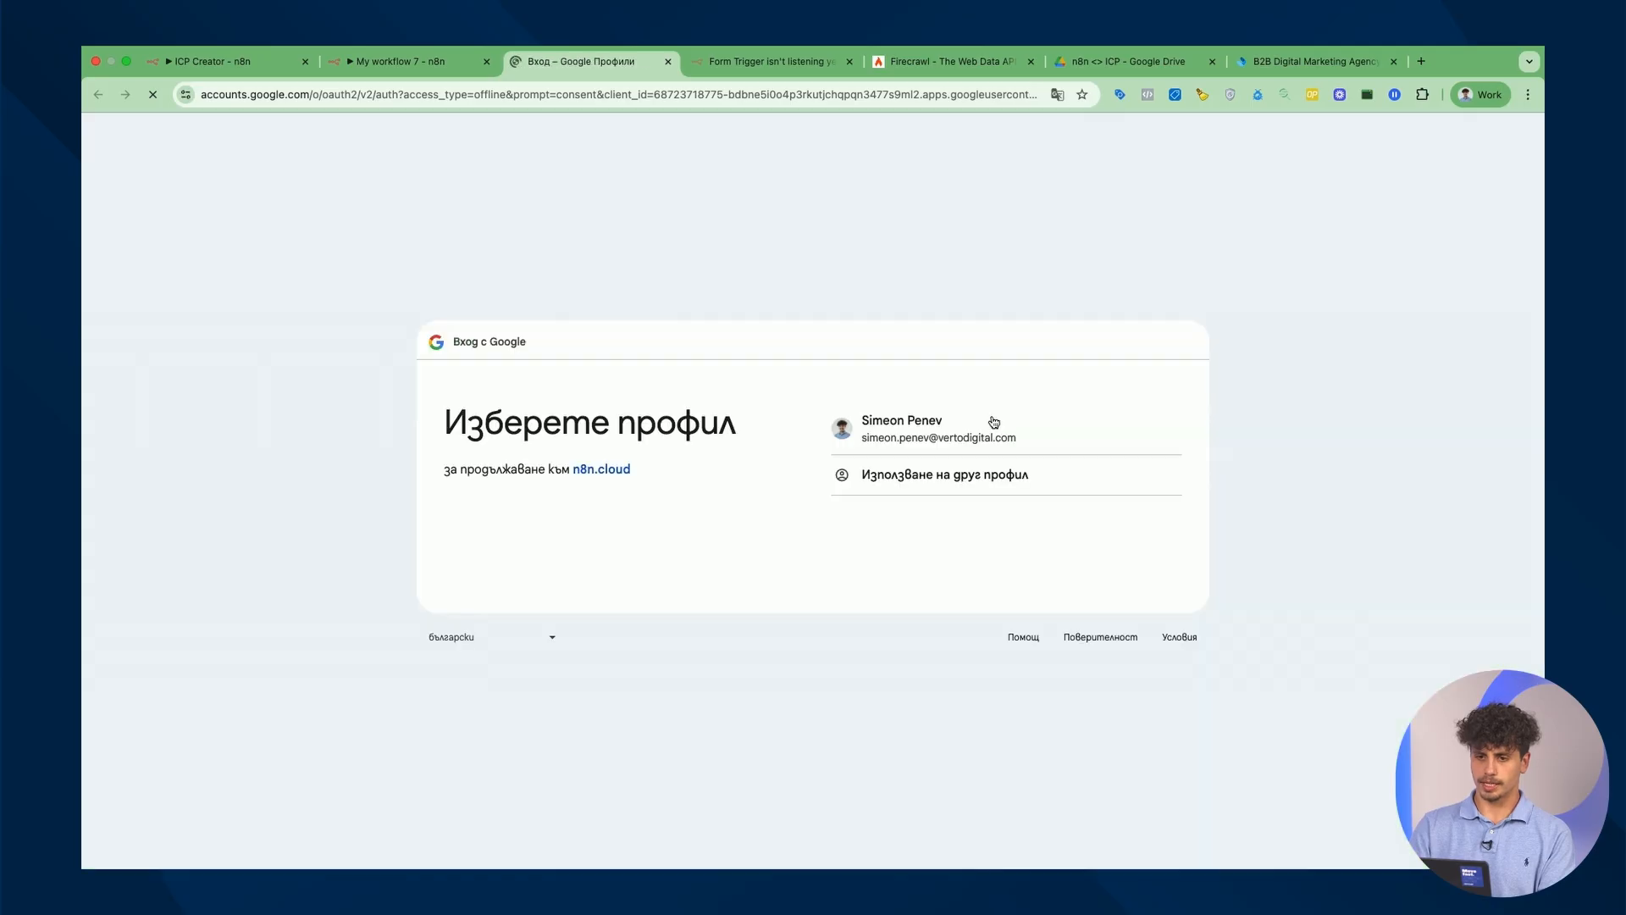
{"action": "left_click", "coordinate": [1058, 443]}
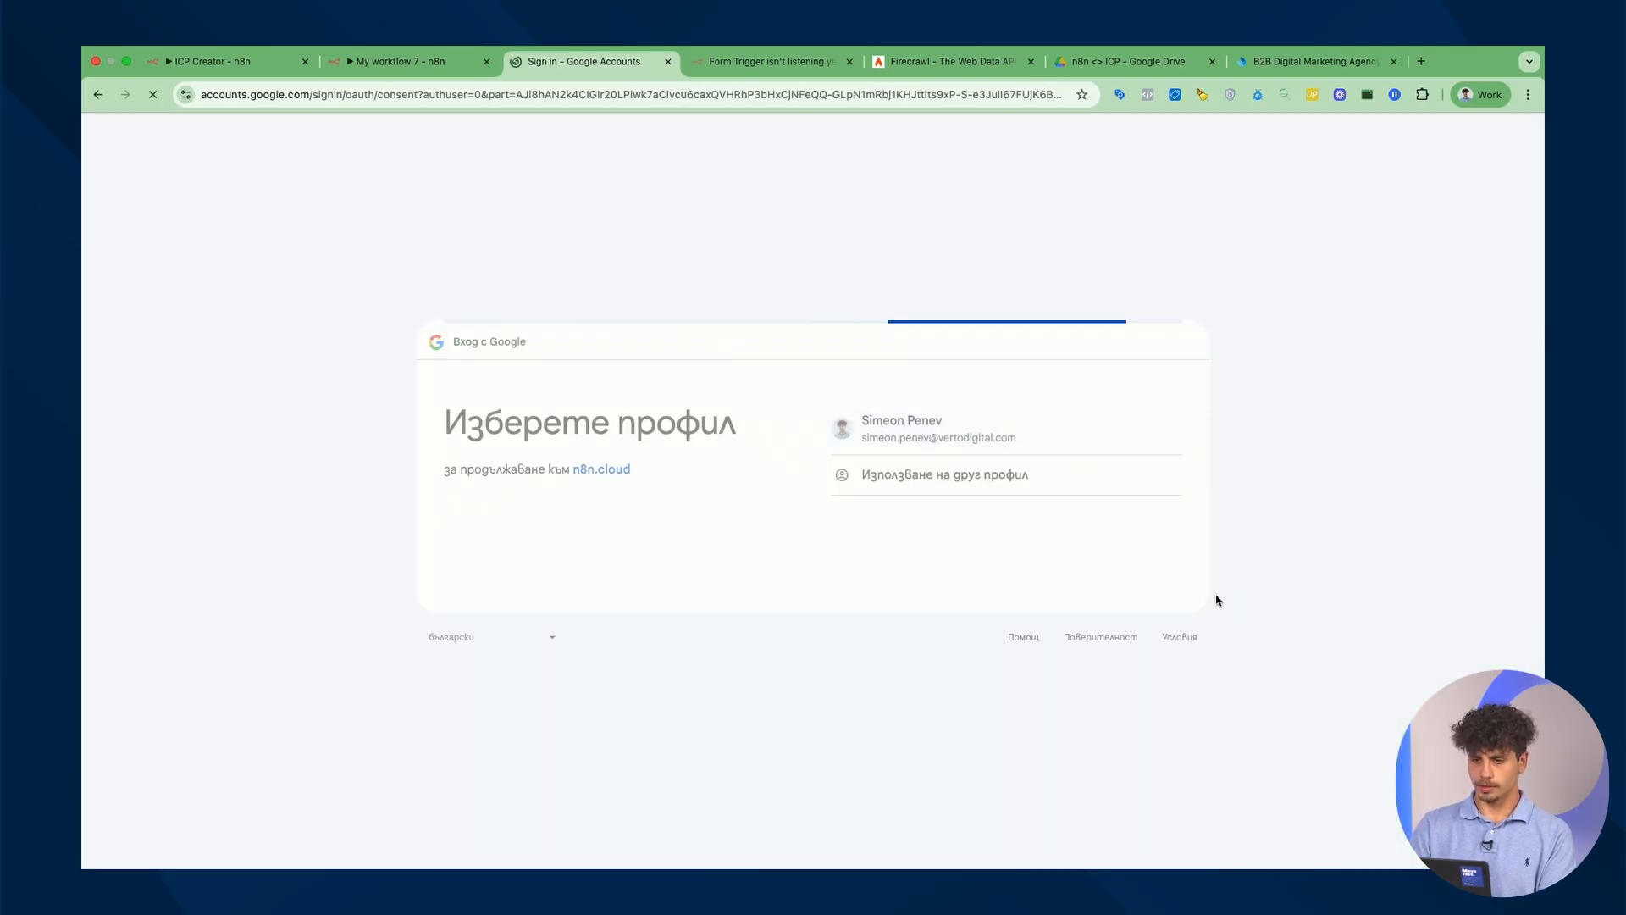
{"action": "left_click", "coordinate": [1119, 711]}
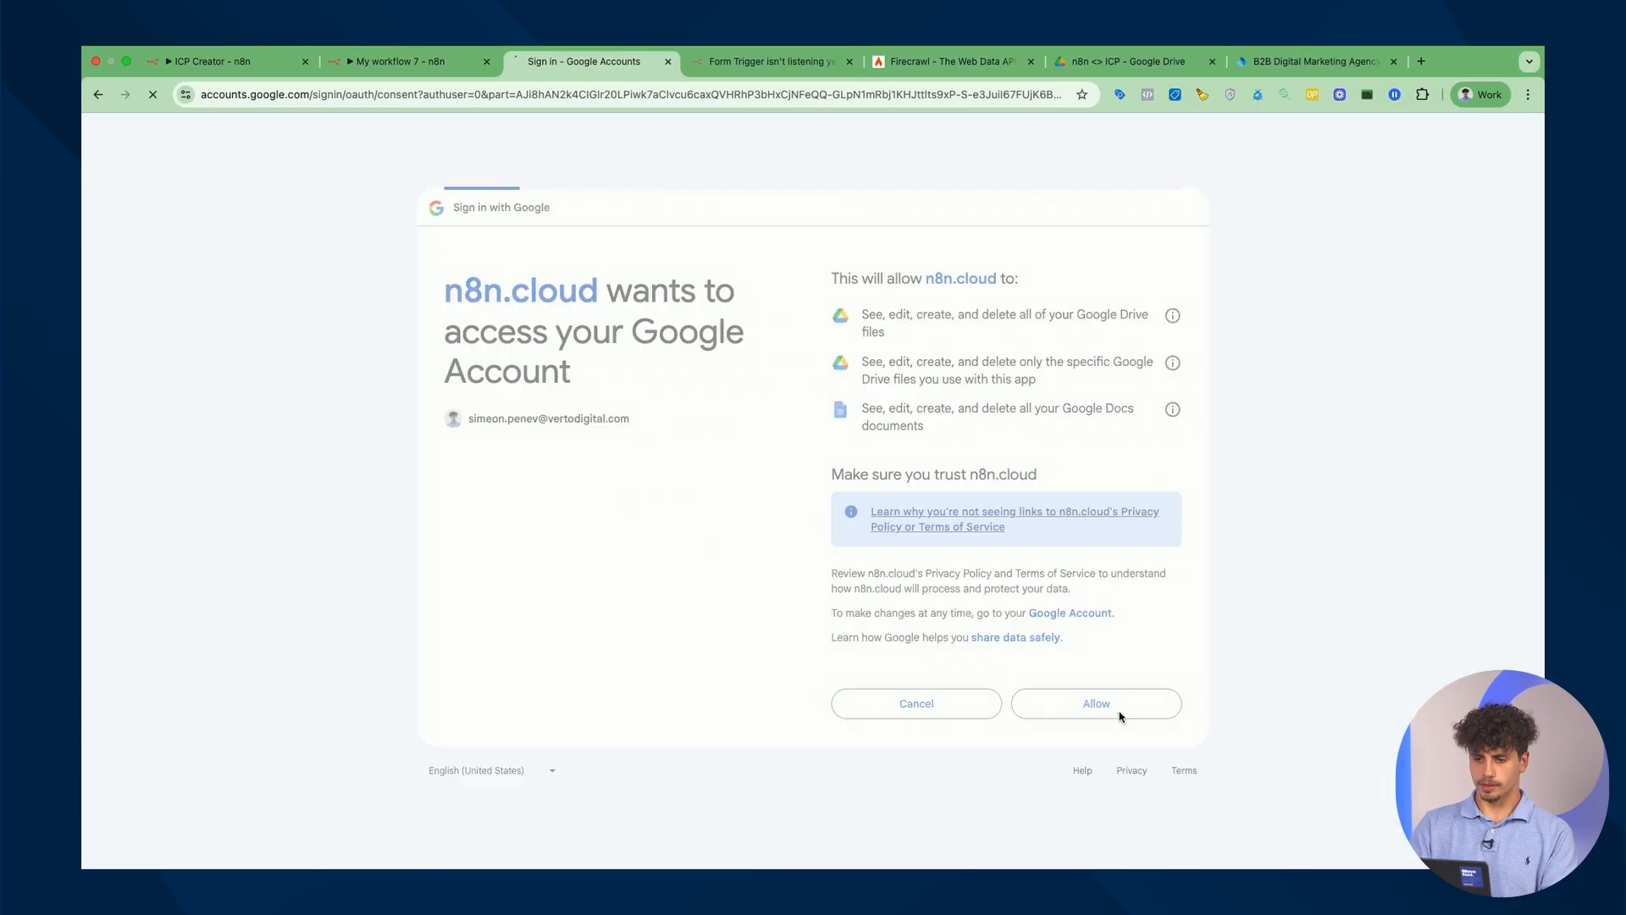
{"action": "left_click", "coordinate": [669, 65]}
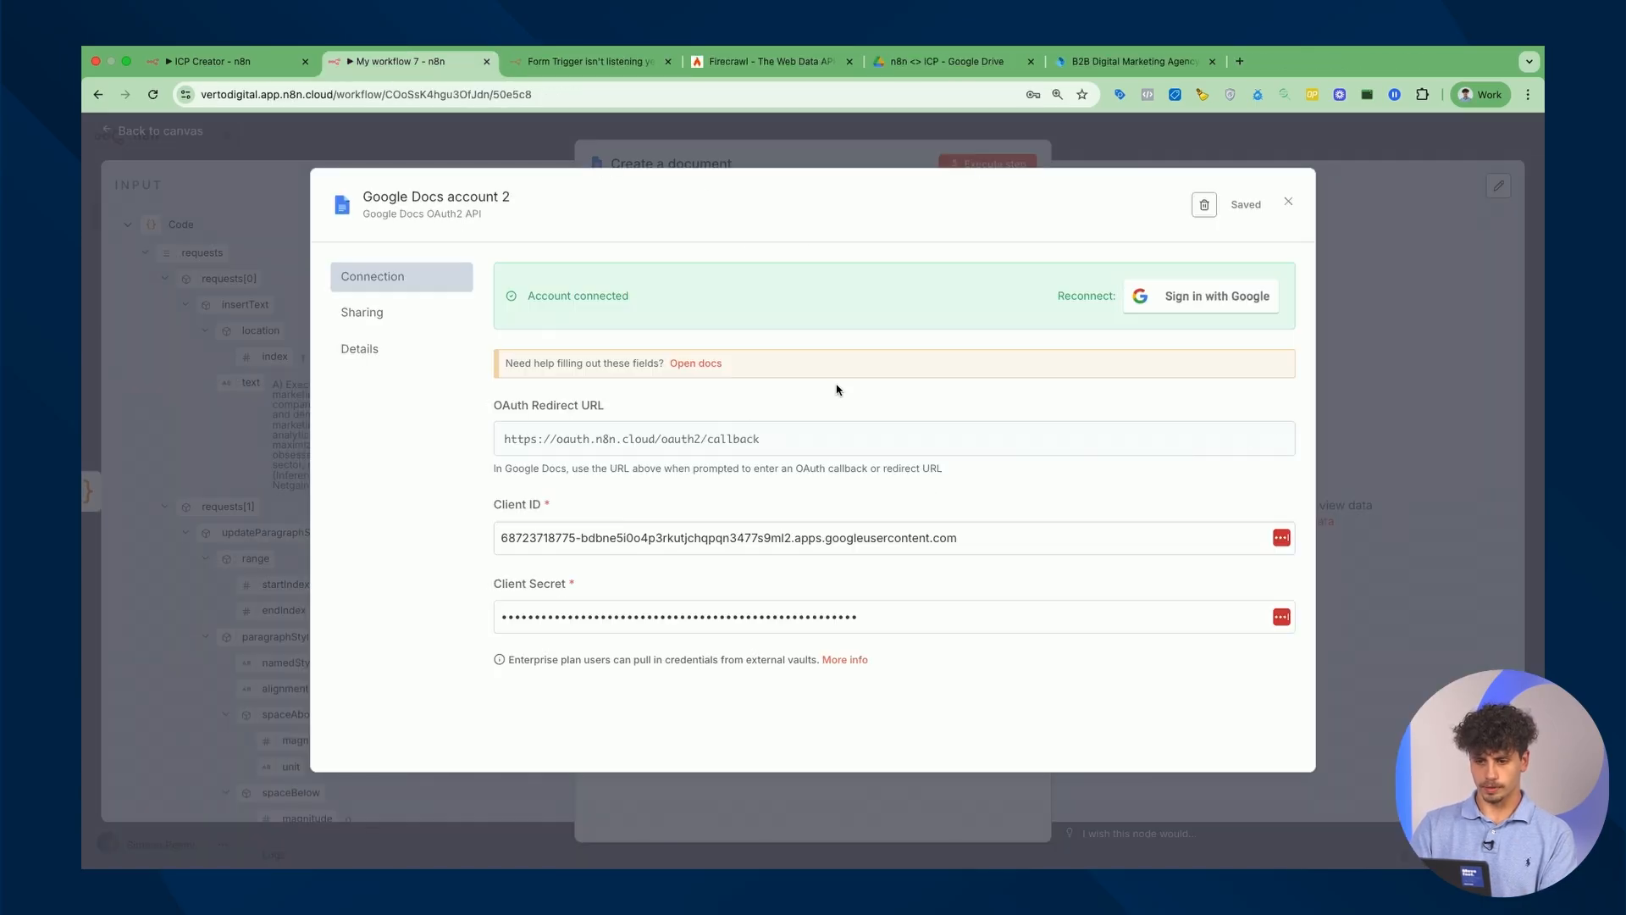
{"action": "left_click", "coordinate": [1290, 200]}
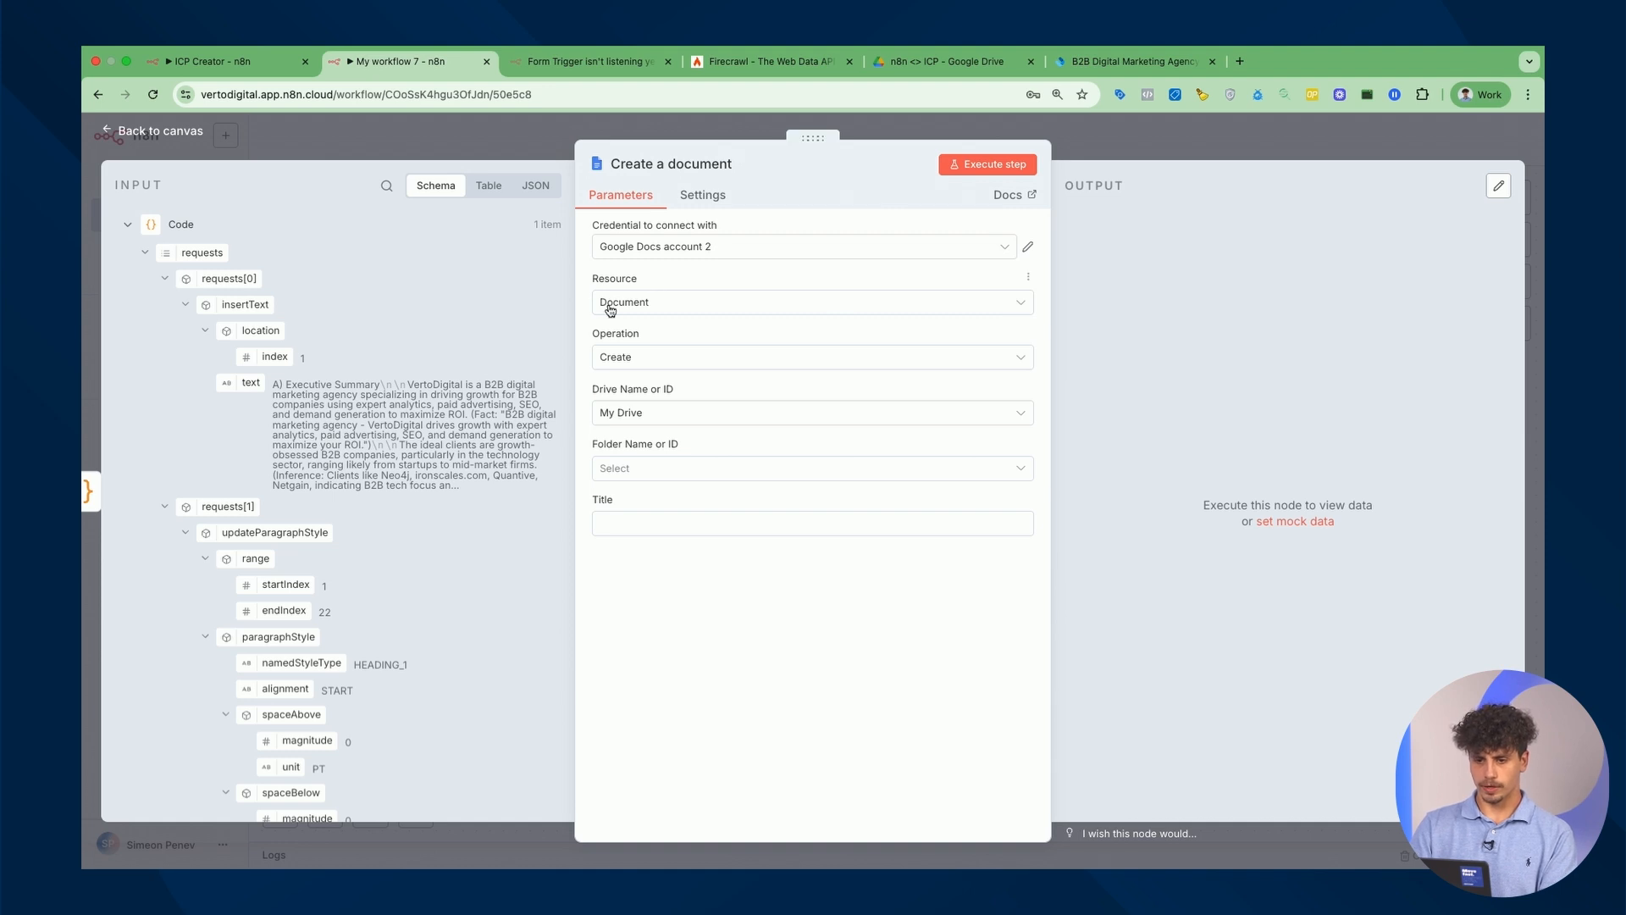
{"action": "left_click", "coordinate": [703, 470]}
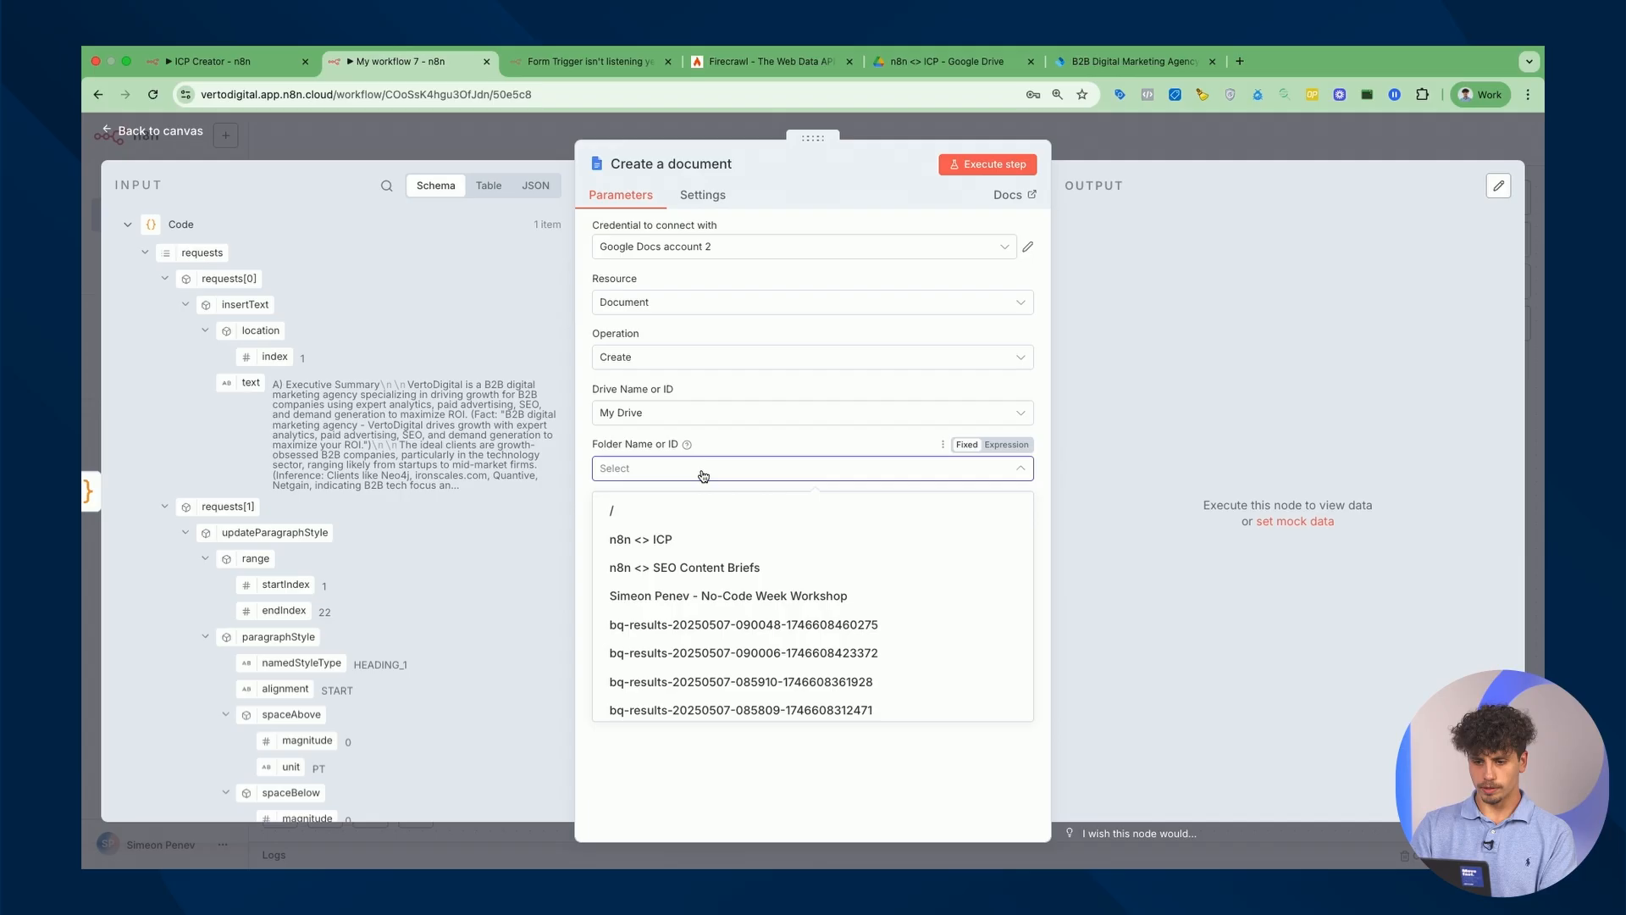
{"action": "left_click", "coordinate": [716, 542]}
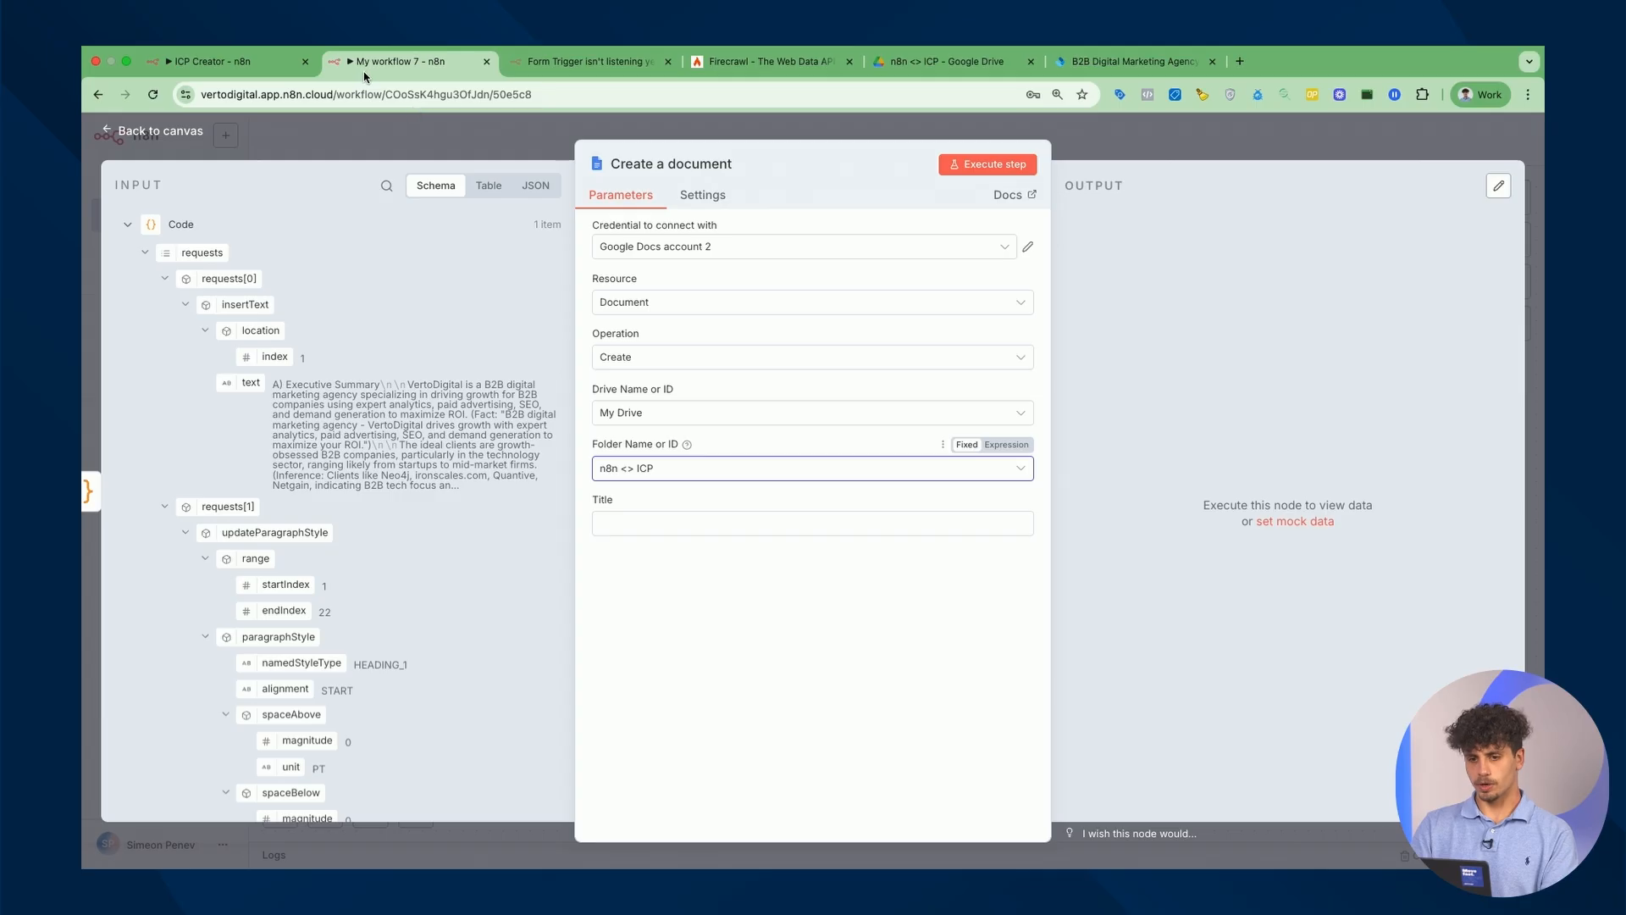
Paste the ICP title expression from the ICP Creator workflow, then run the step to create the document.
{"action": "left_click", "coordinate": [245, 66]}
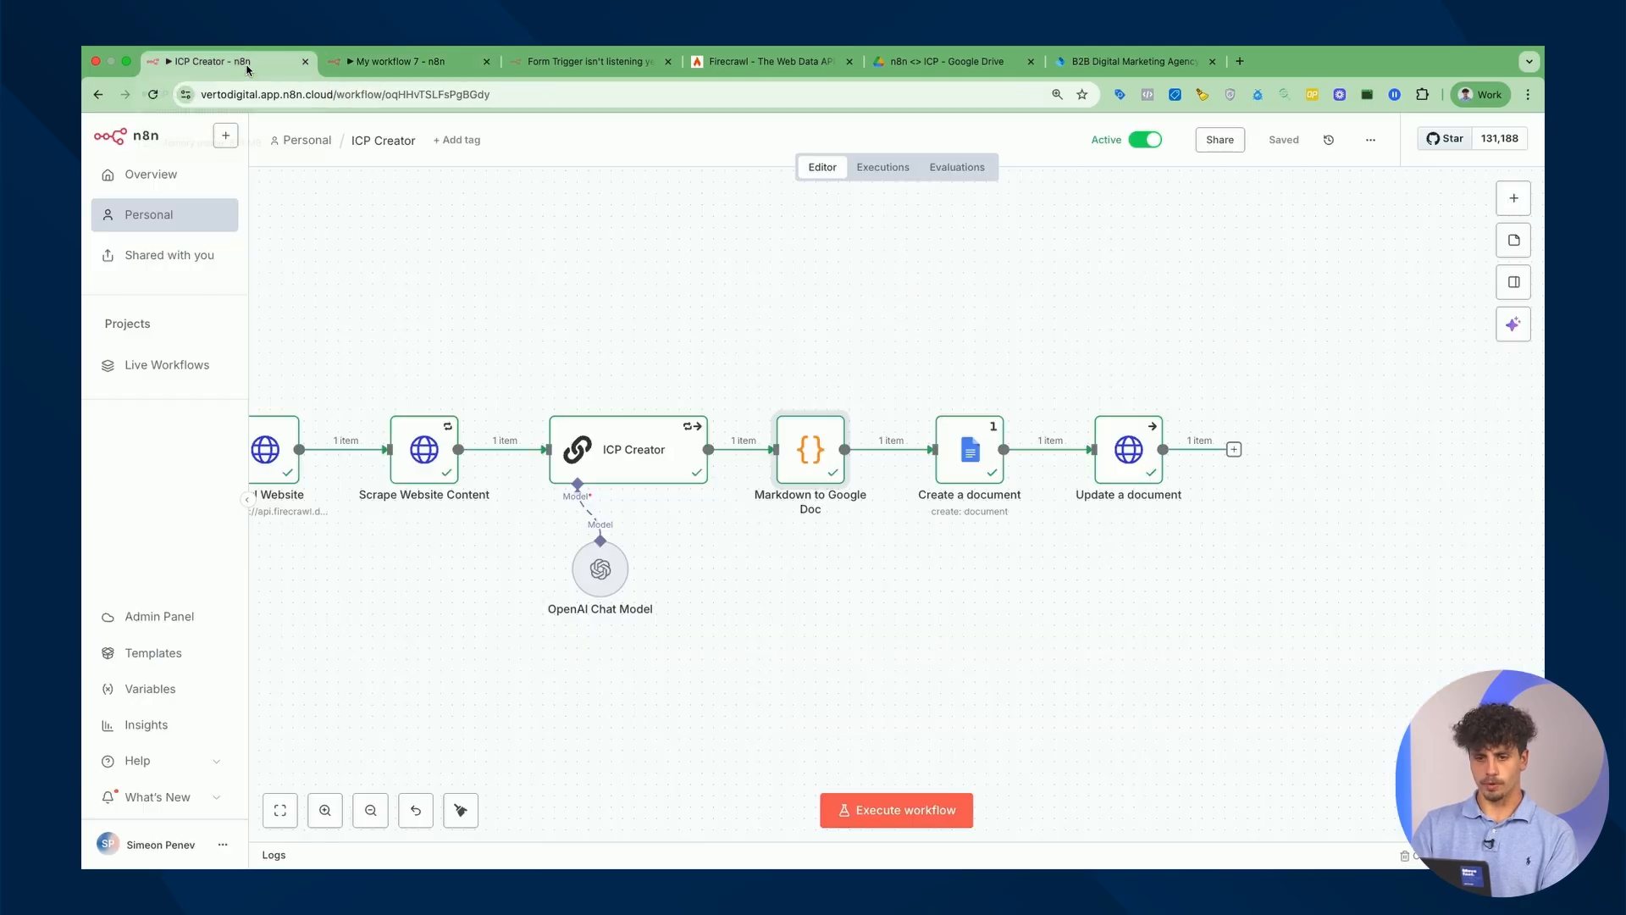
{"action": "double_click", "coordinate": [975, 462]}
{"action": "triple_click", "coordinate": [833, 540]}
{"action": "key", "text": "ctrl+c"}
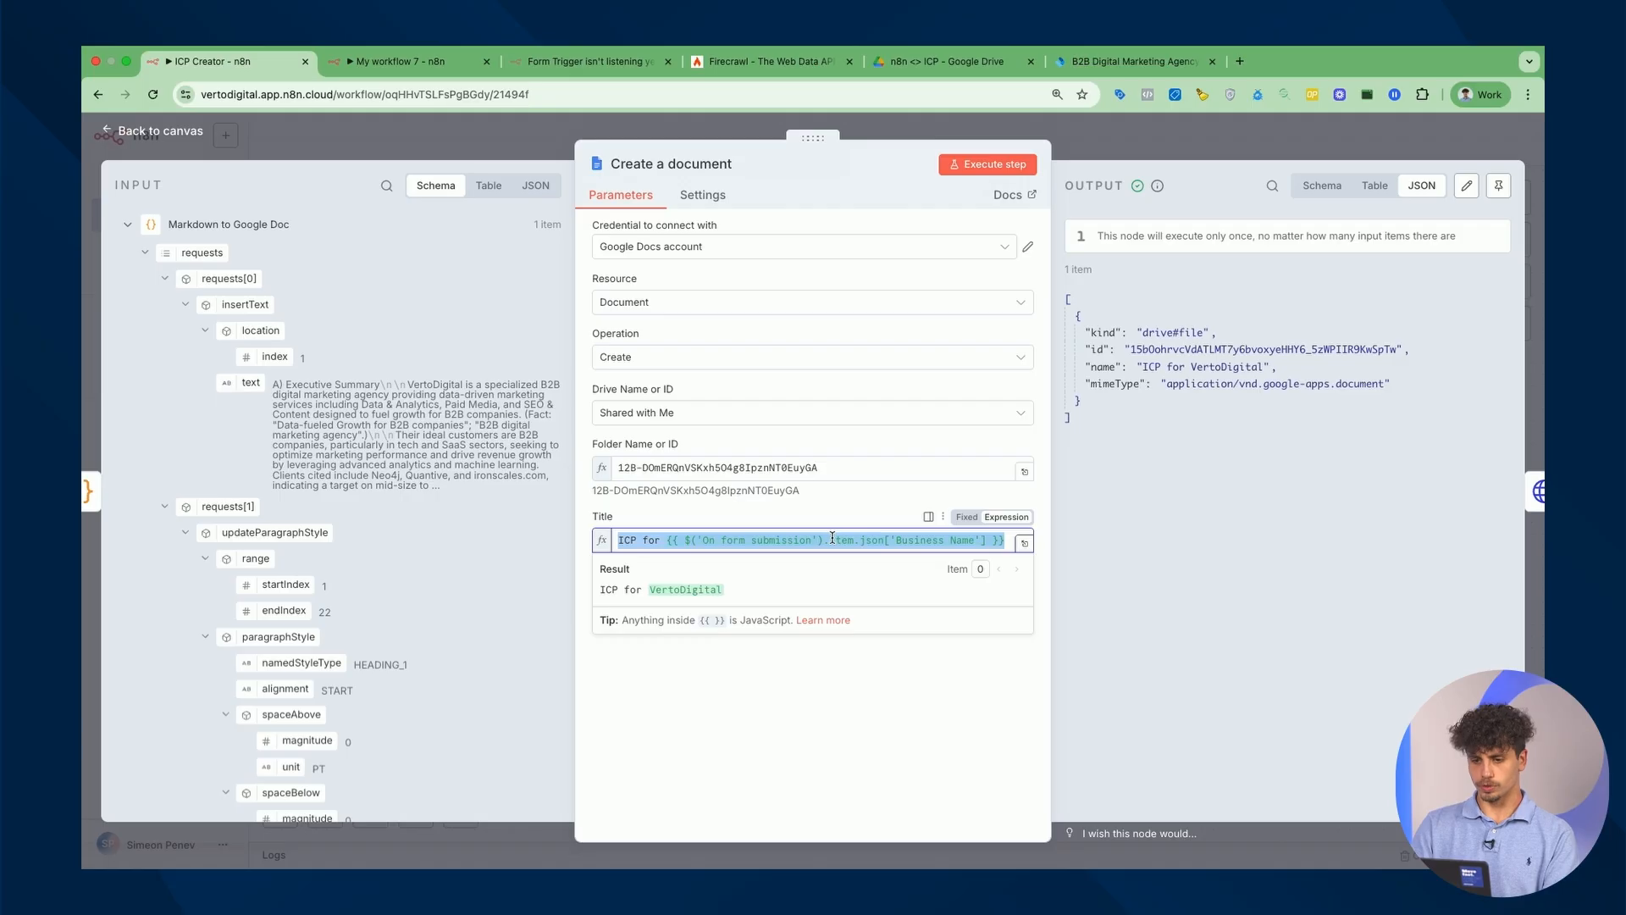
{"action": "left_click", "coordinate": [398, 61]}
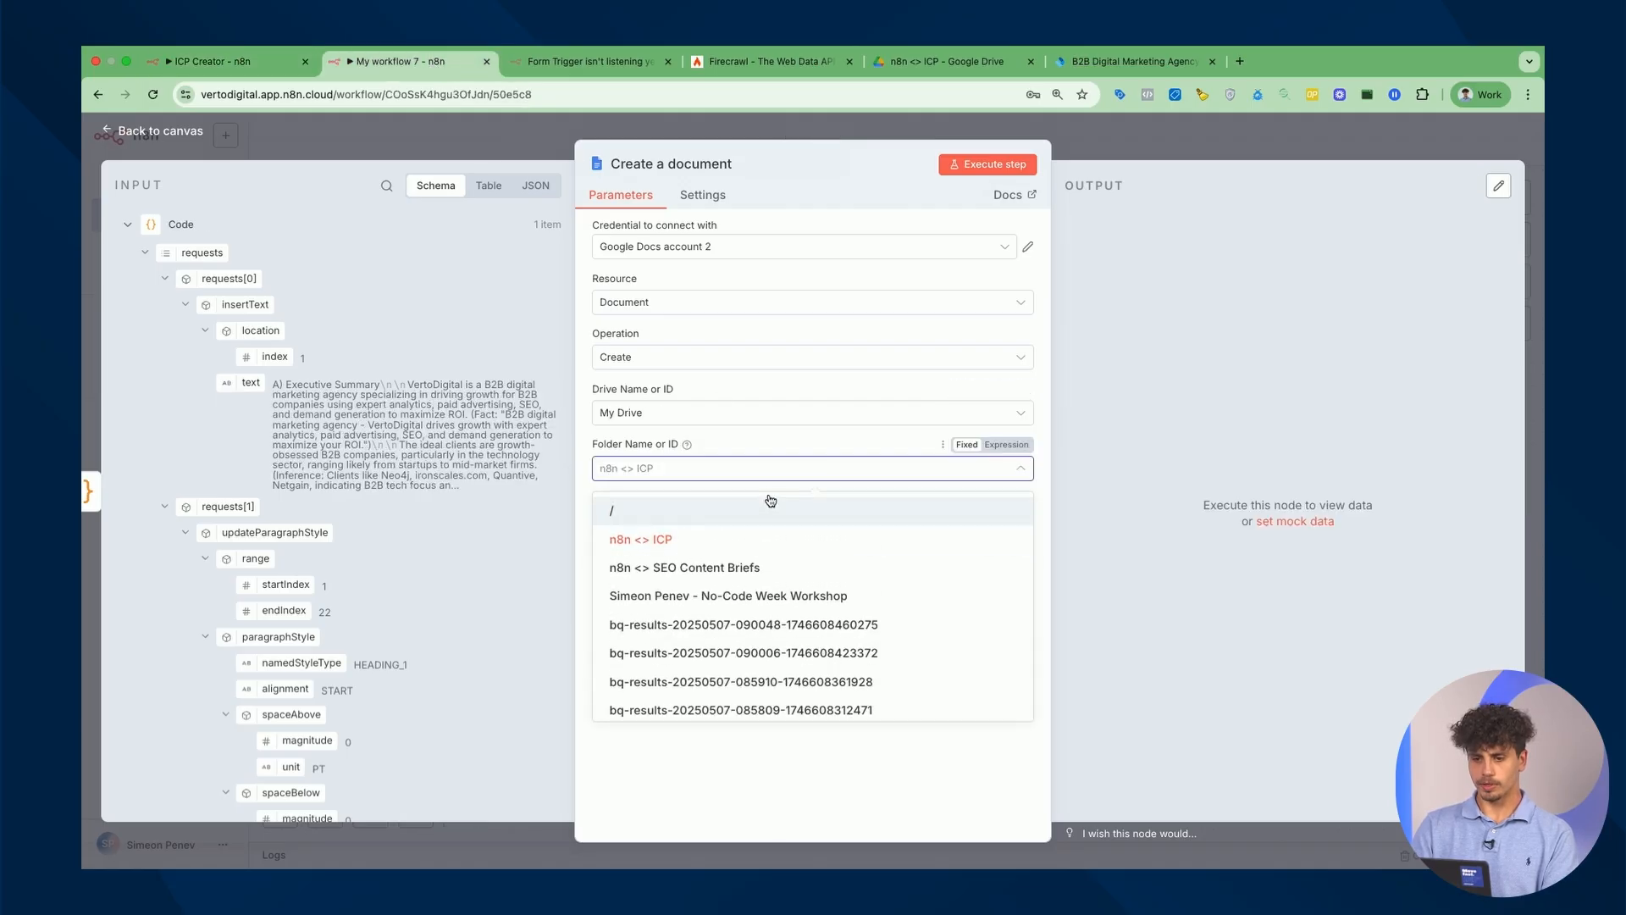
{"action": "left_click", "coordinate": [802, 439]}
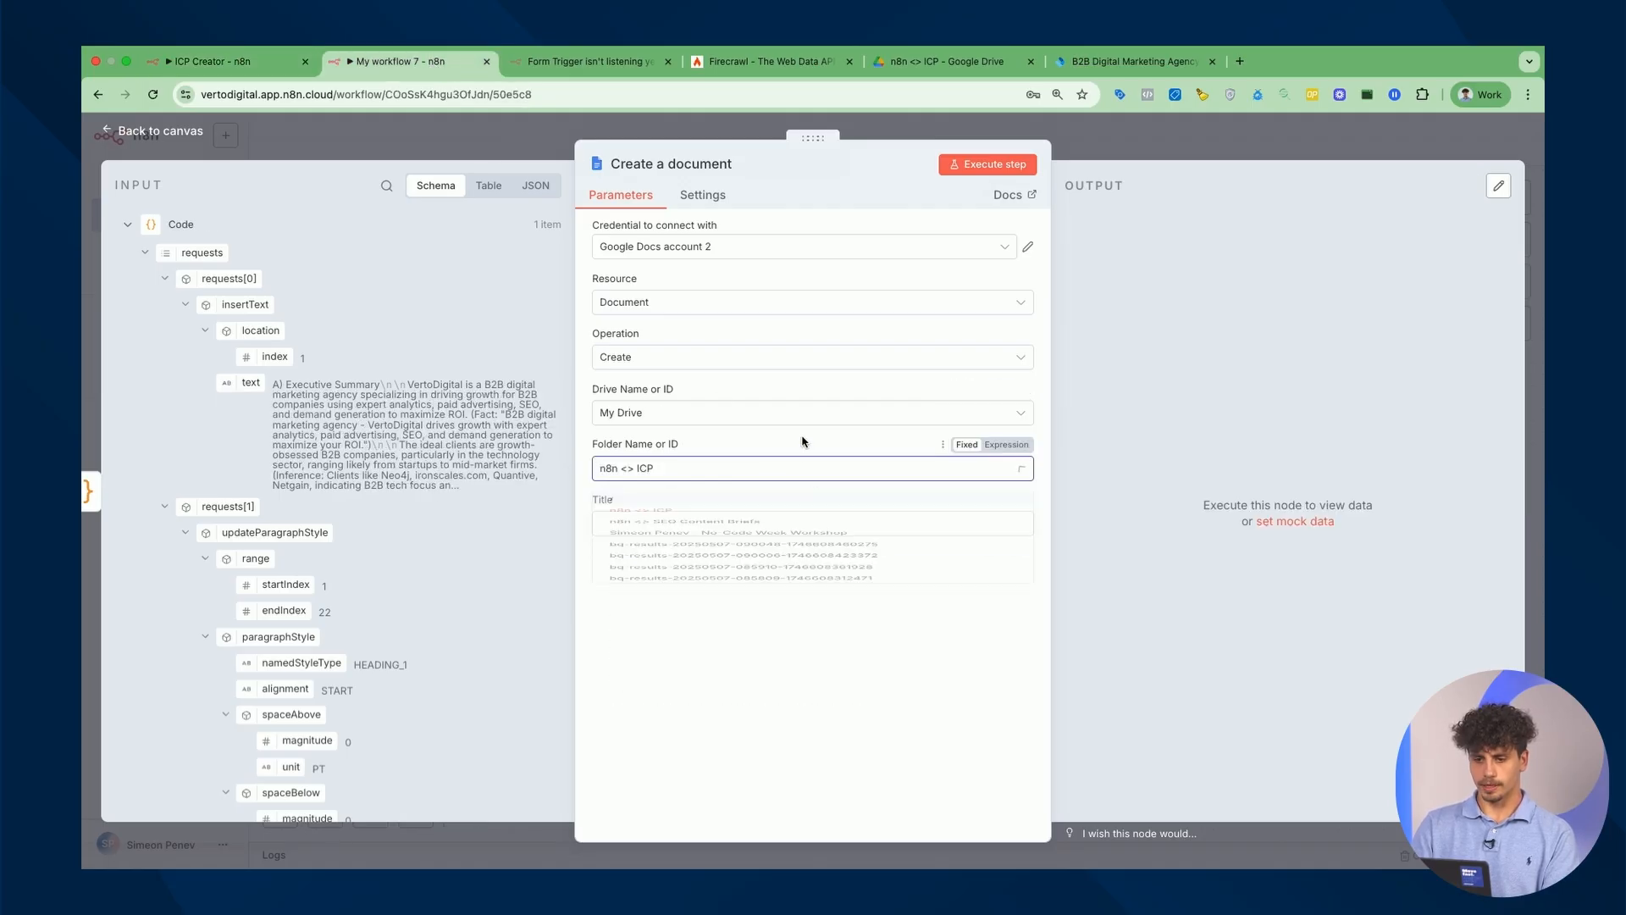
{"action": "left_click", "coordinate": [770, 523]}
{"action": "key", "text": "ctrl+v"}
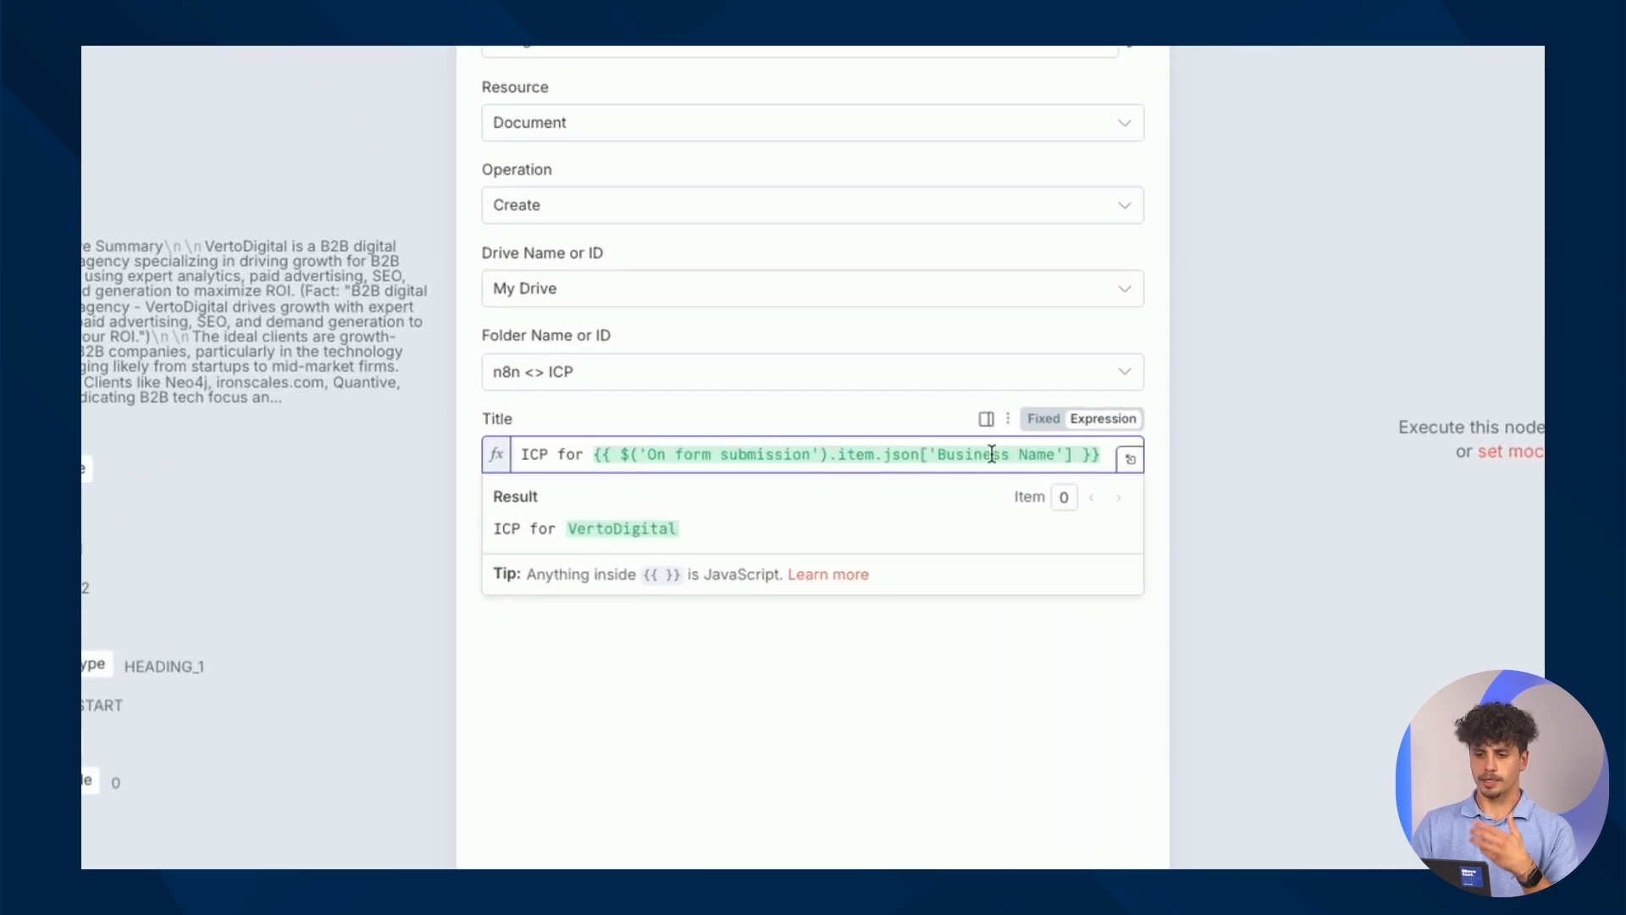
{"action": "left_click_drag", "start_coordinate": [939, 456], "coordinate": [1053, 452]}
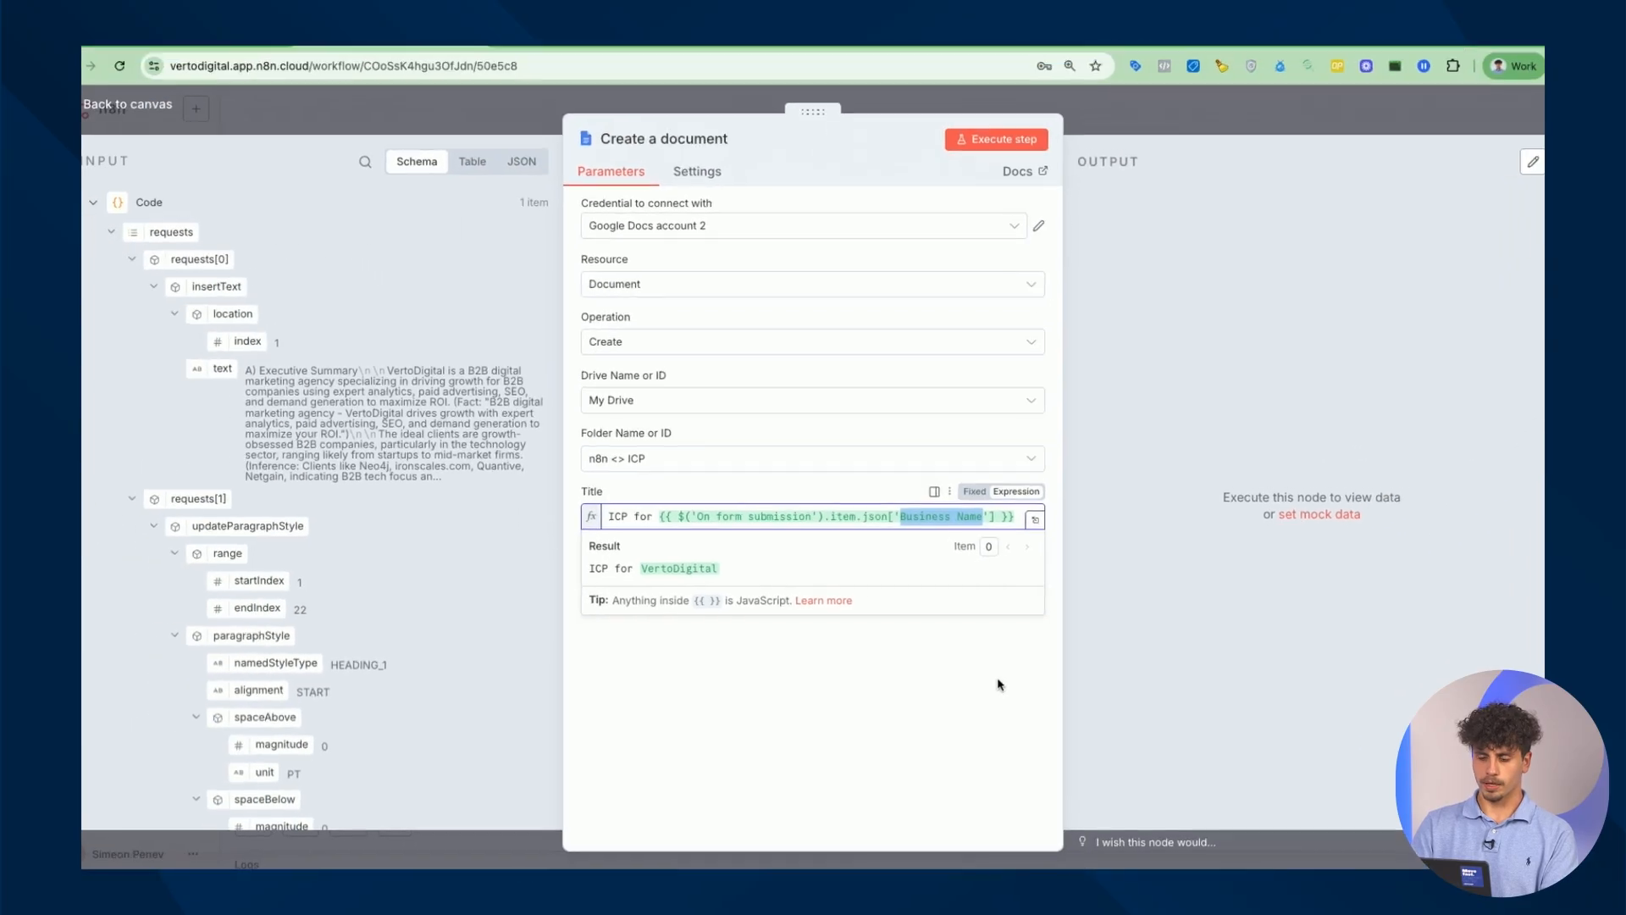
{"action": "left_click", "coordinate": [1074, 694]}
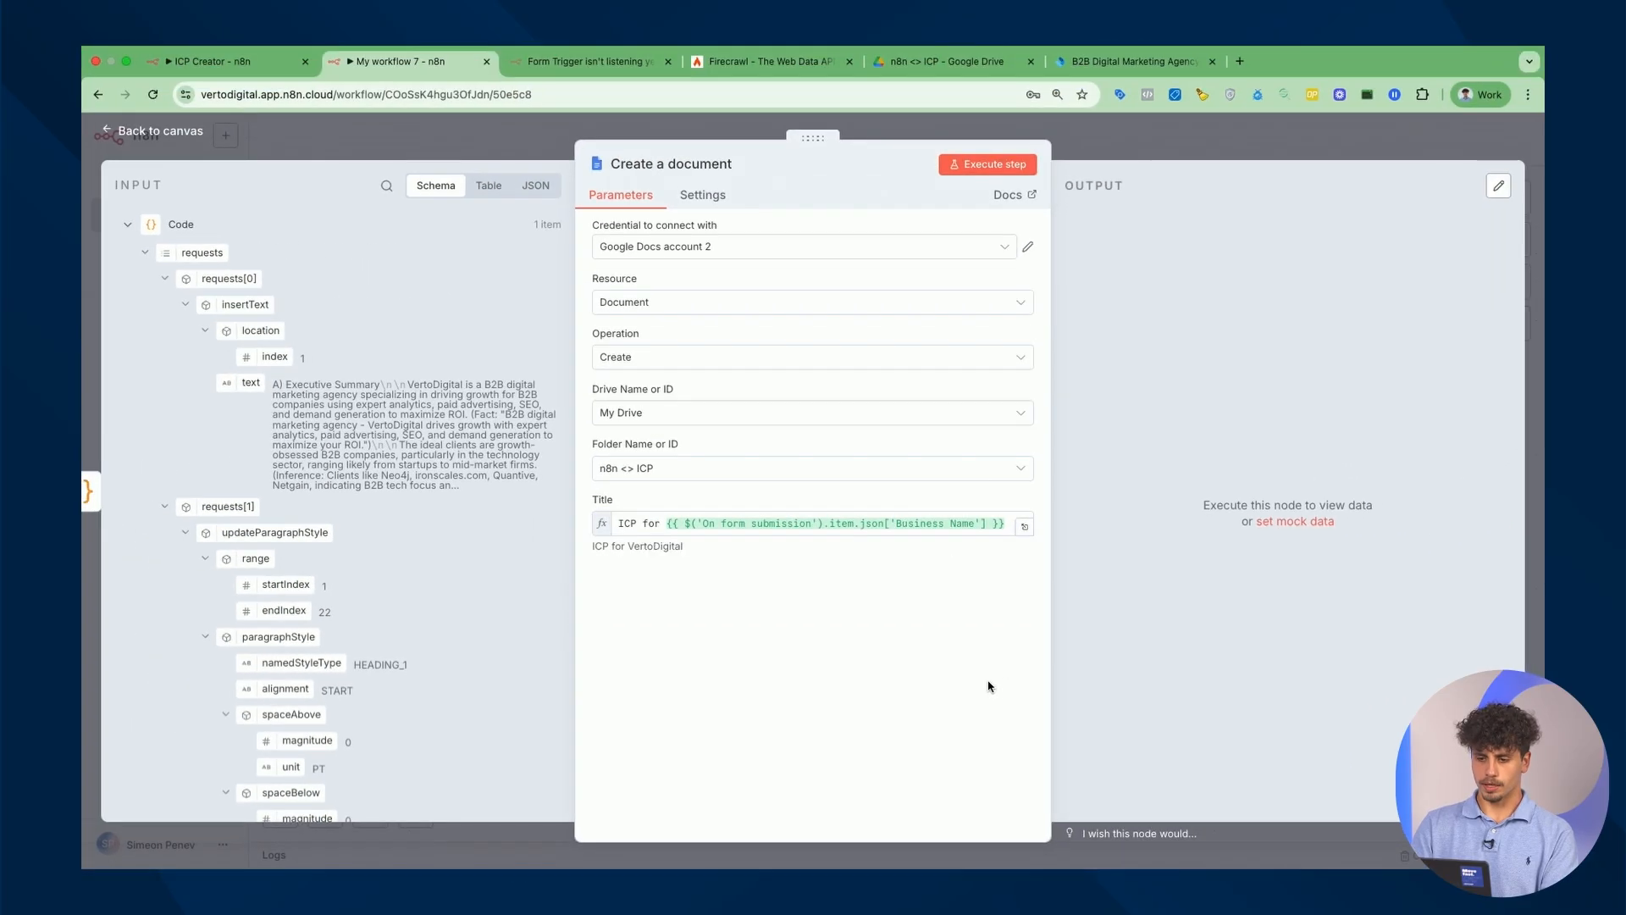
{"action": "left_click", "coordinate": [1008, 170]}
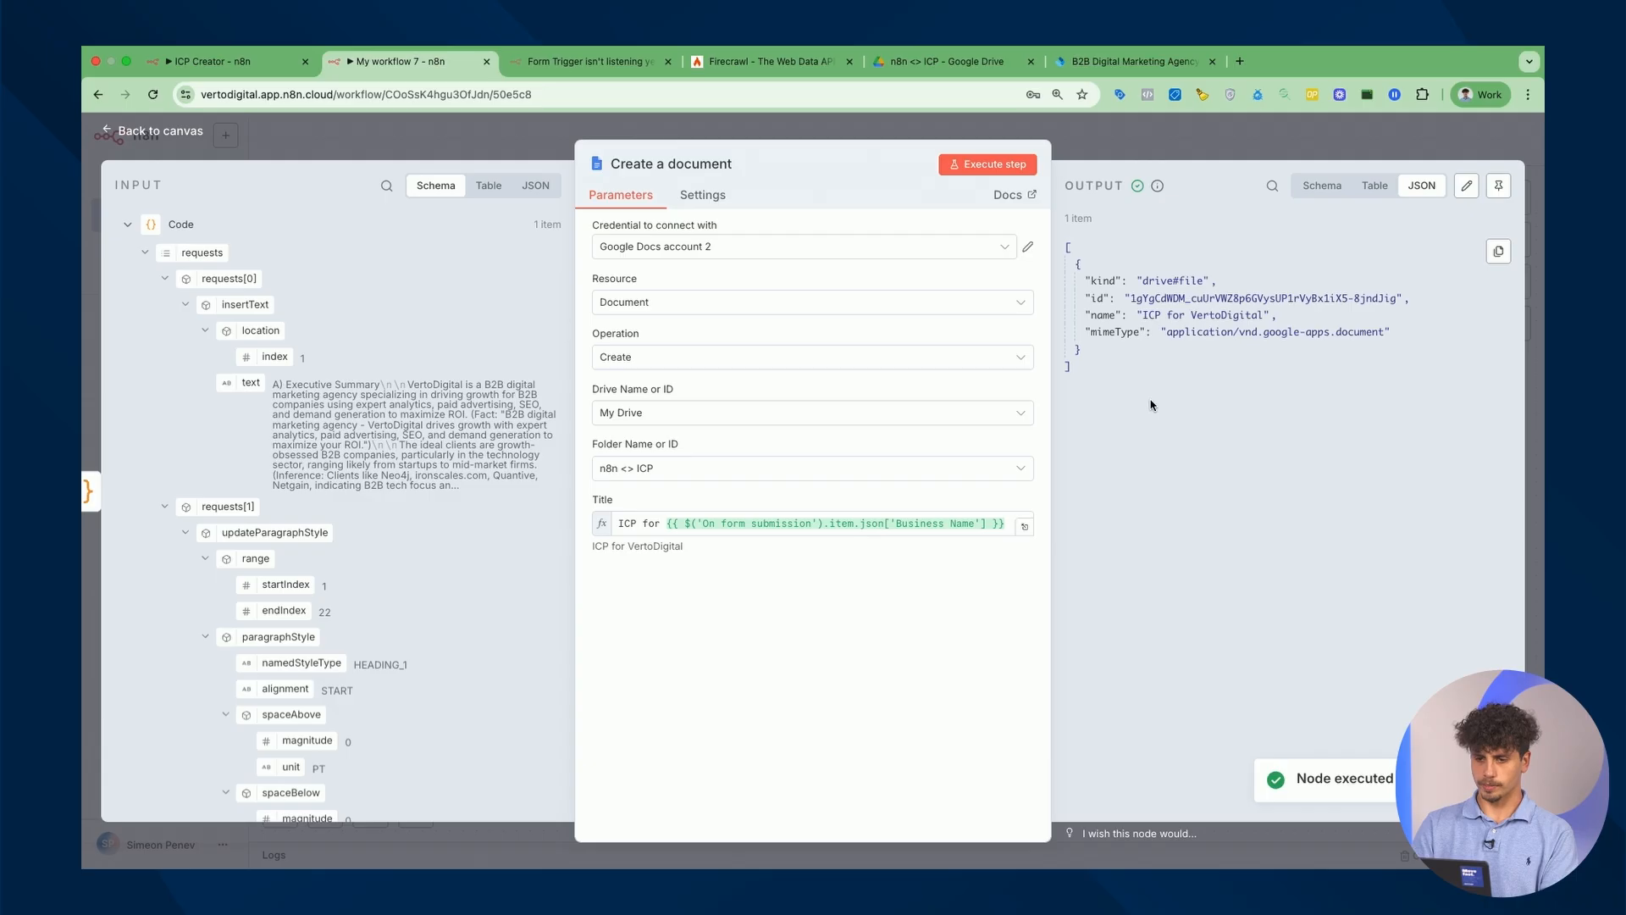
{"action": "left_click", "coordinate": [936, 62]}
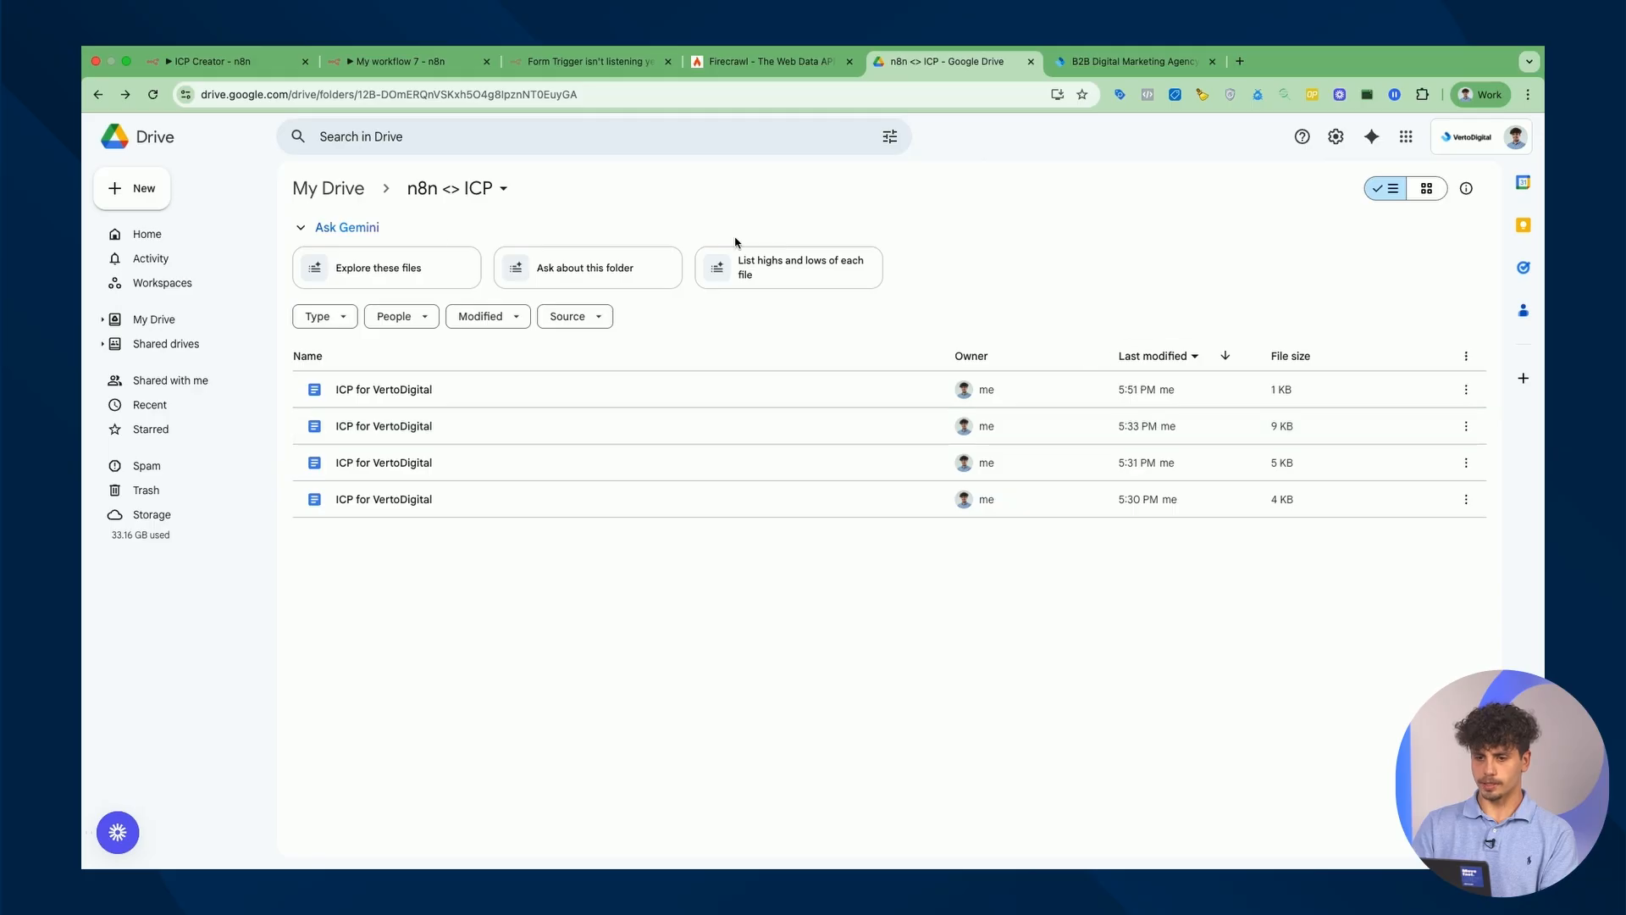
{"action": "left_click", "coordinate": [389, 63]}
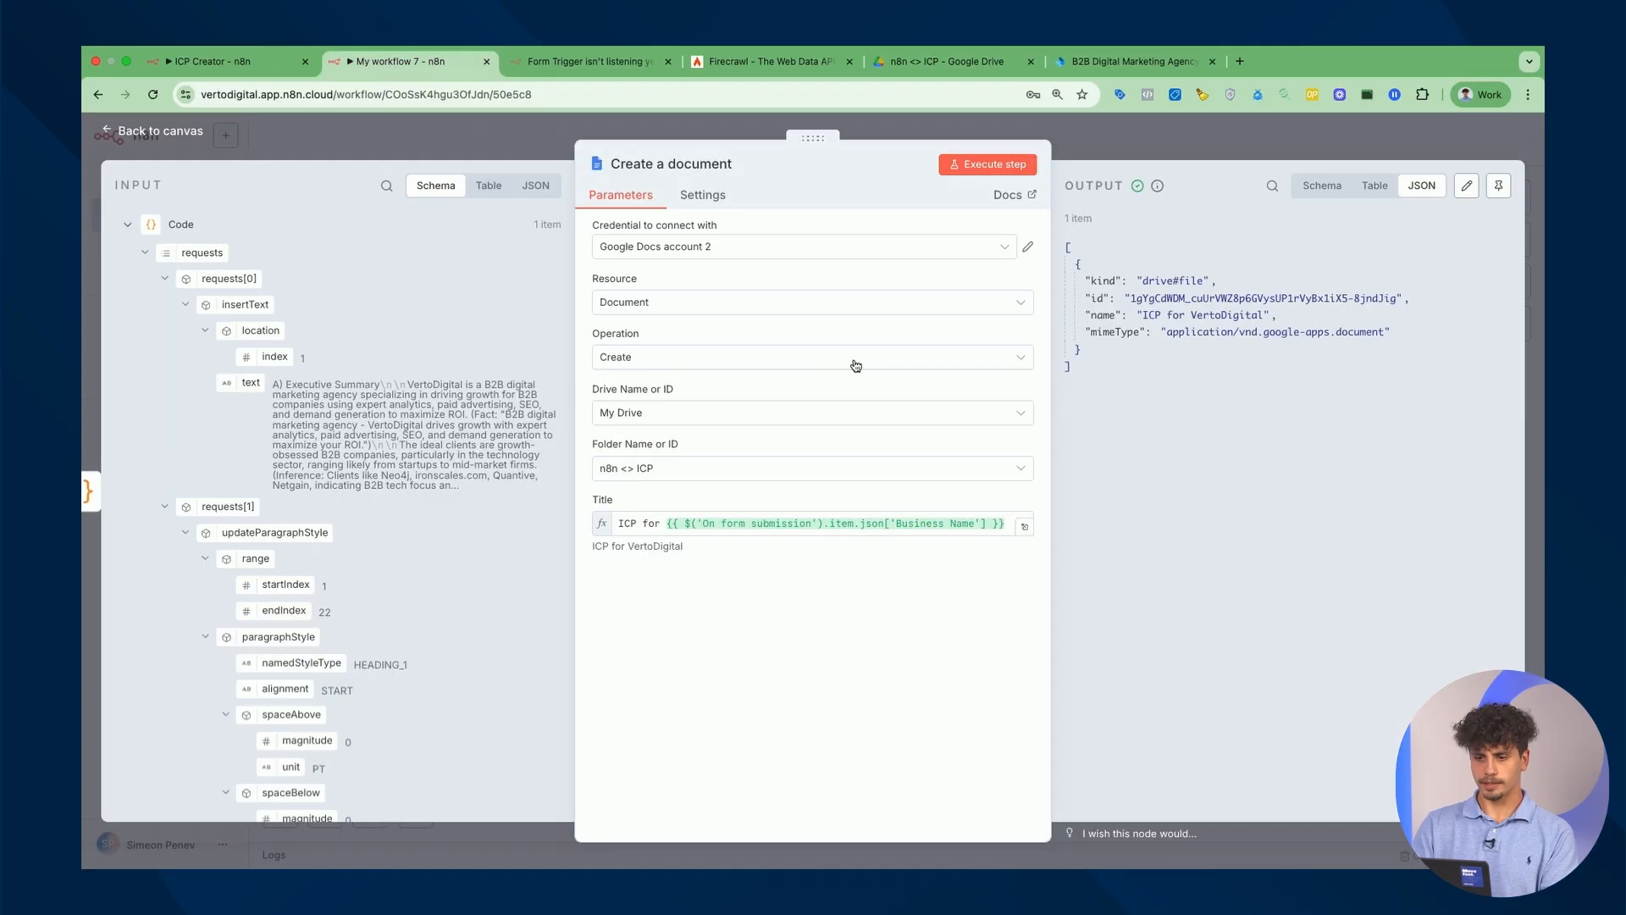
Add an HTTP Request step after Create a document.
{"action": "left_click", "coordinate": [1147, 130]}
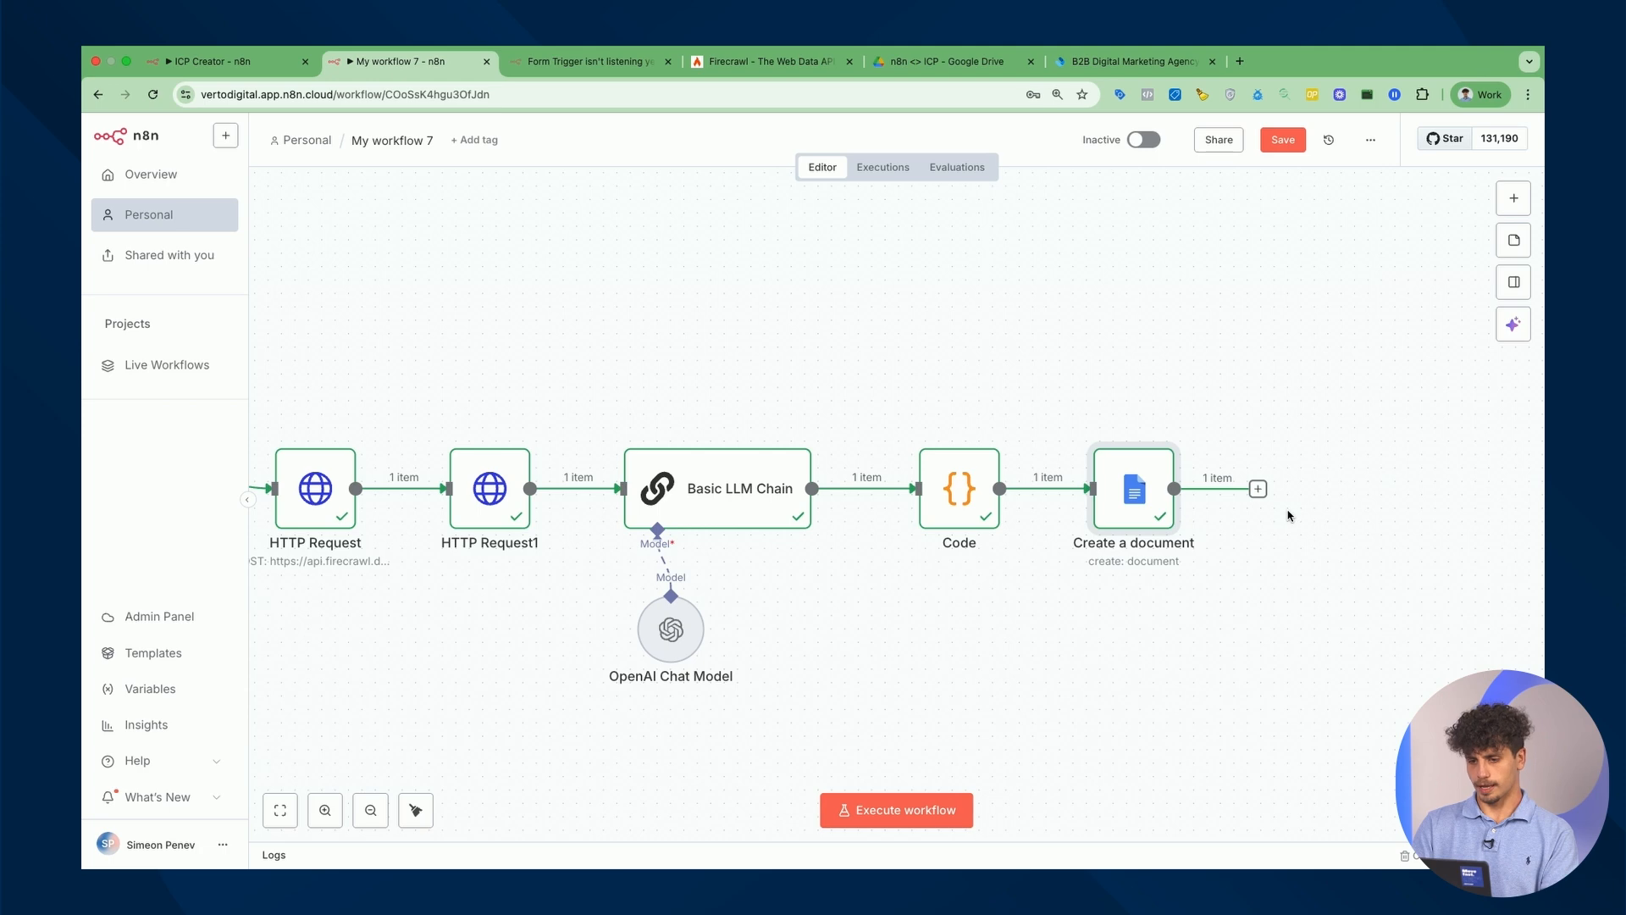
{"action": "left_click", "coordinate": [1258, 489]}
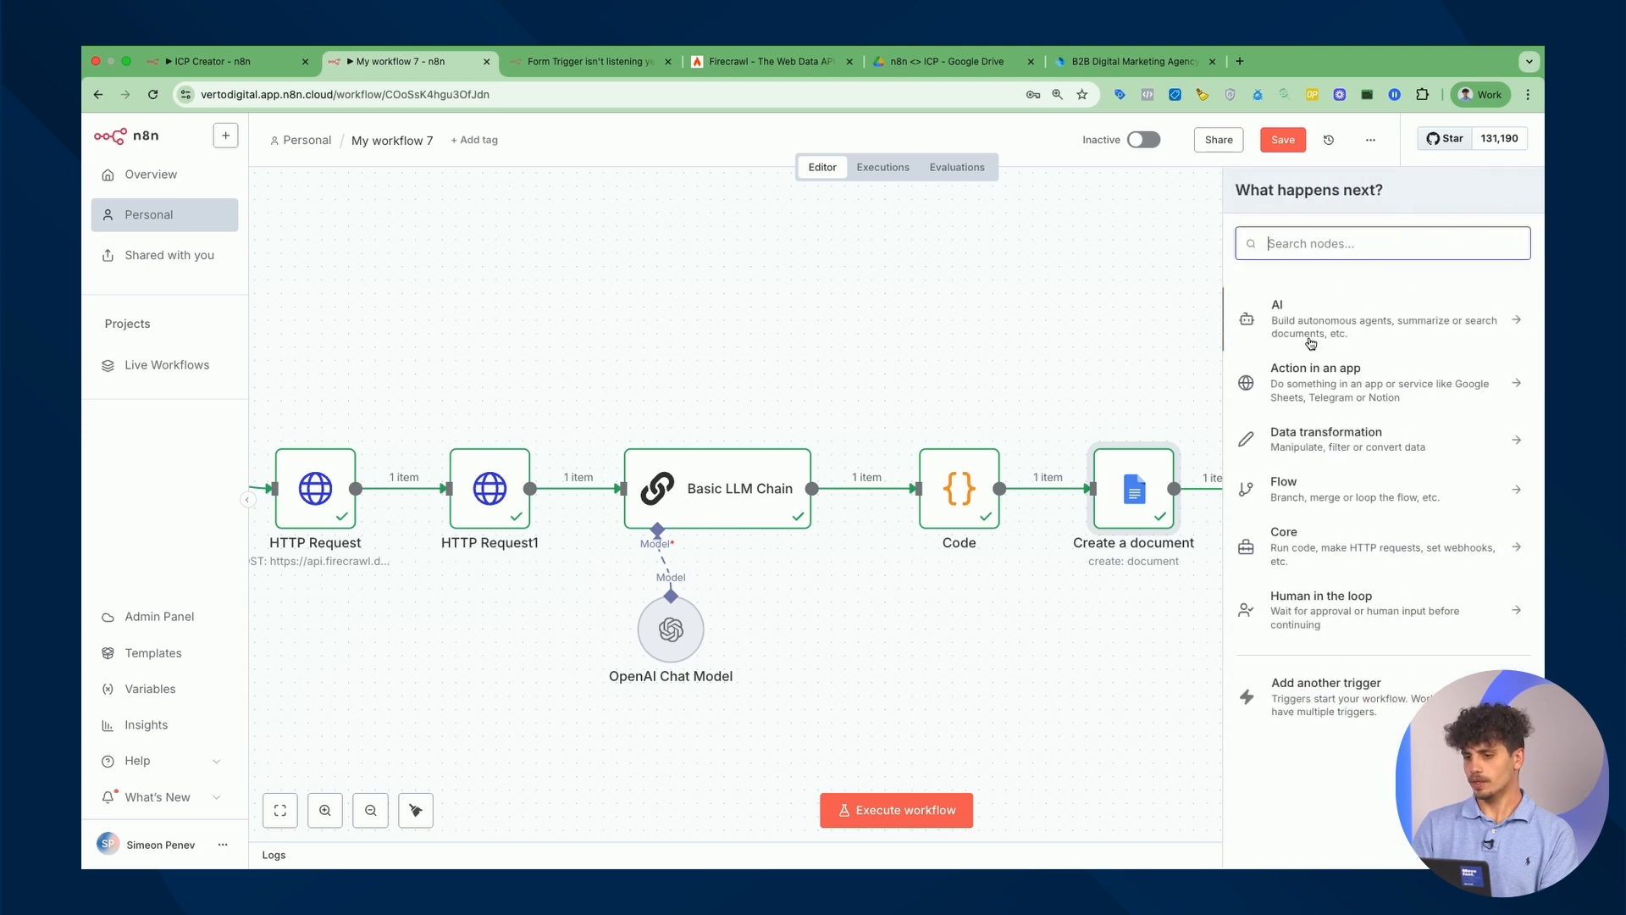
{"action": "type", "text": "http"}
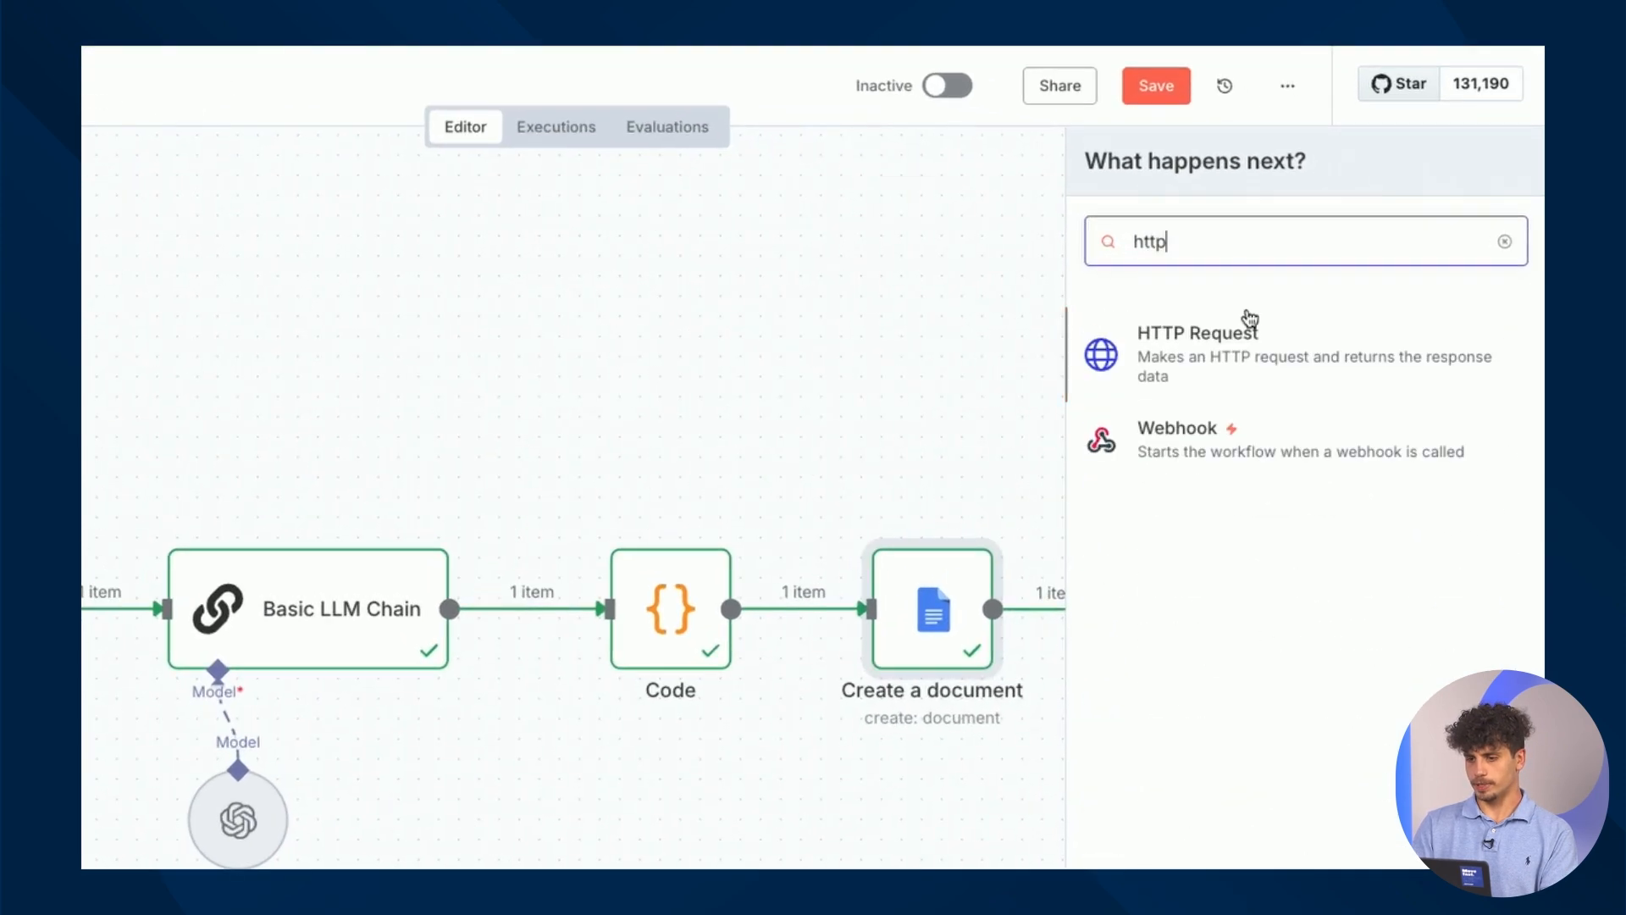
{"action": "left_click", "coordinate": [1245, 348]}
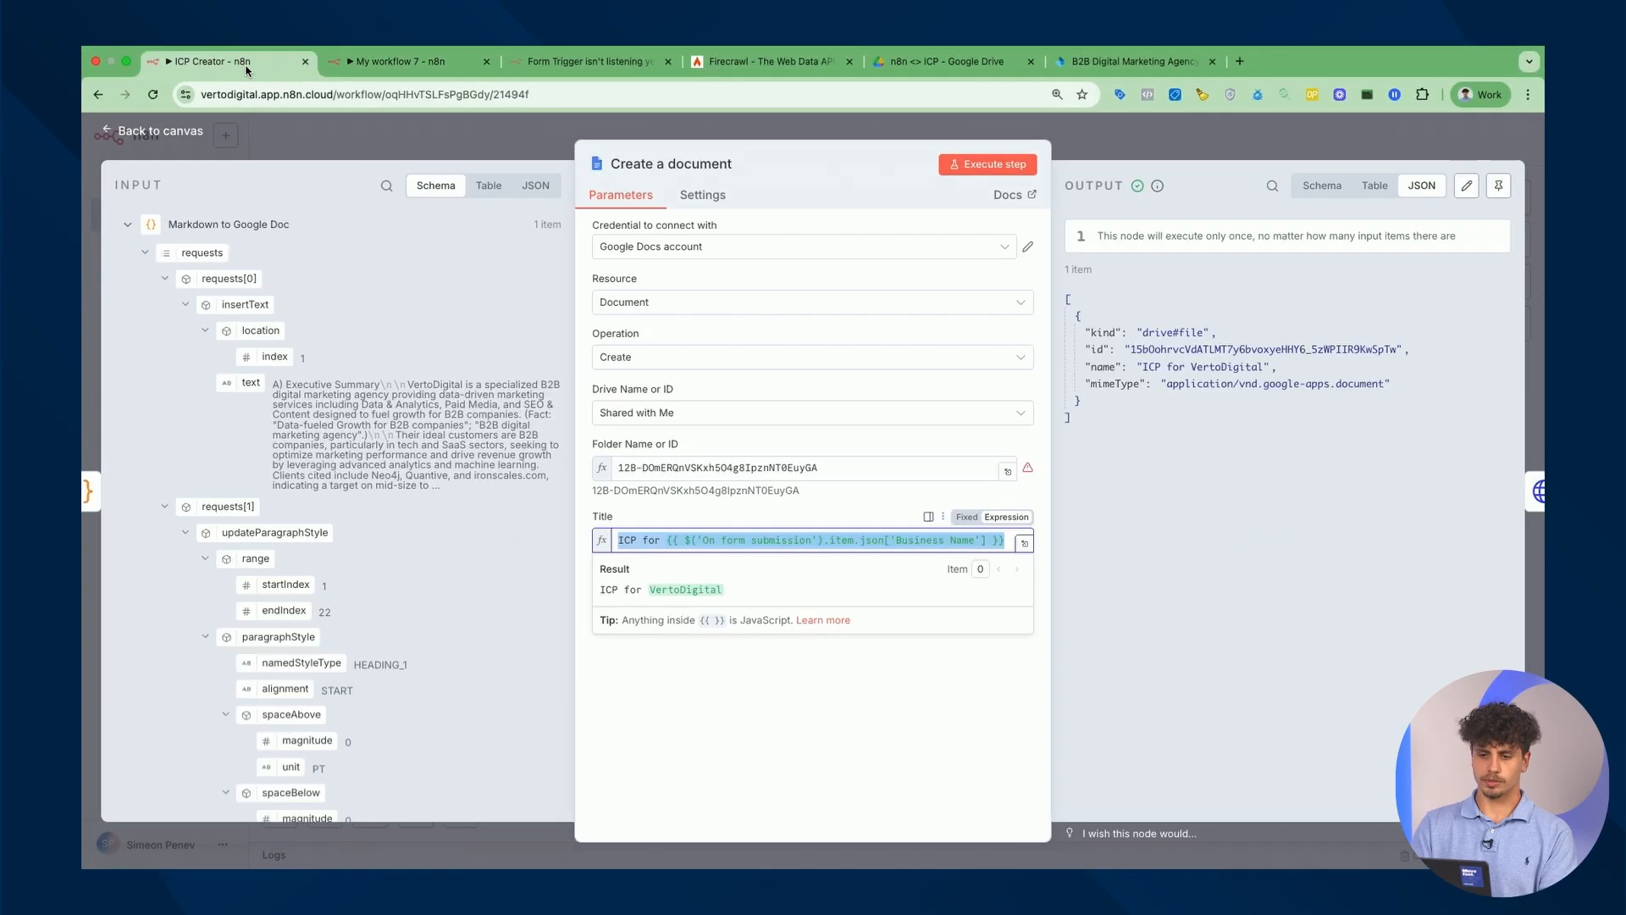
Set the method to POST and paste the batchUpdate URL expression from the reference Update a document node.
{"action": "left_click", "coordinate": [1222, 137]}
{"action": "double_click", "coordinate": [1129, 449]}
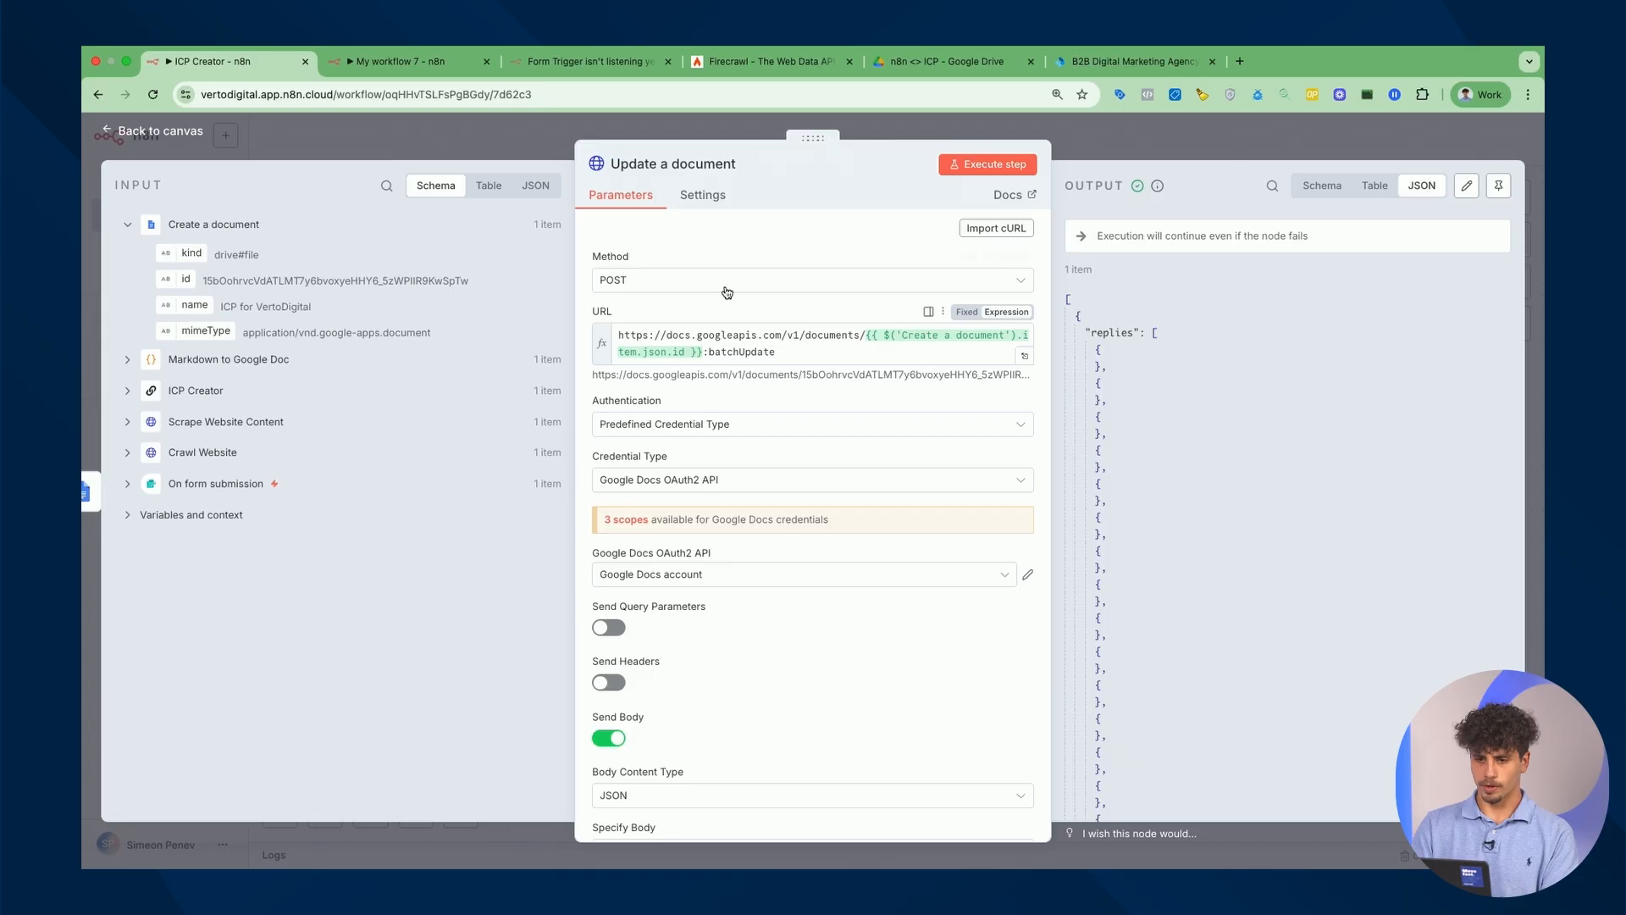
{"action": "left_click", "coordinate": [398, 61]}
{"action": "left_click", "coordinate": [839, 281]}
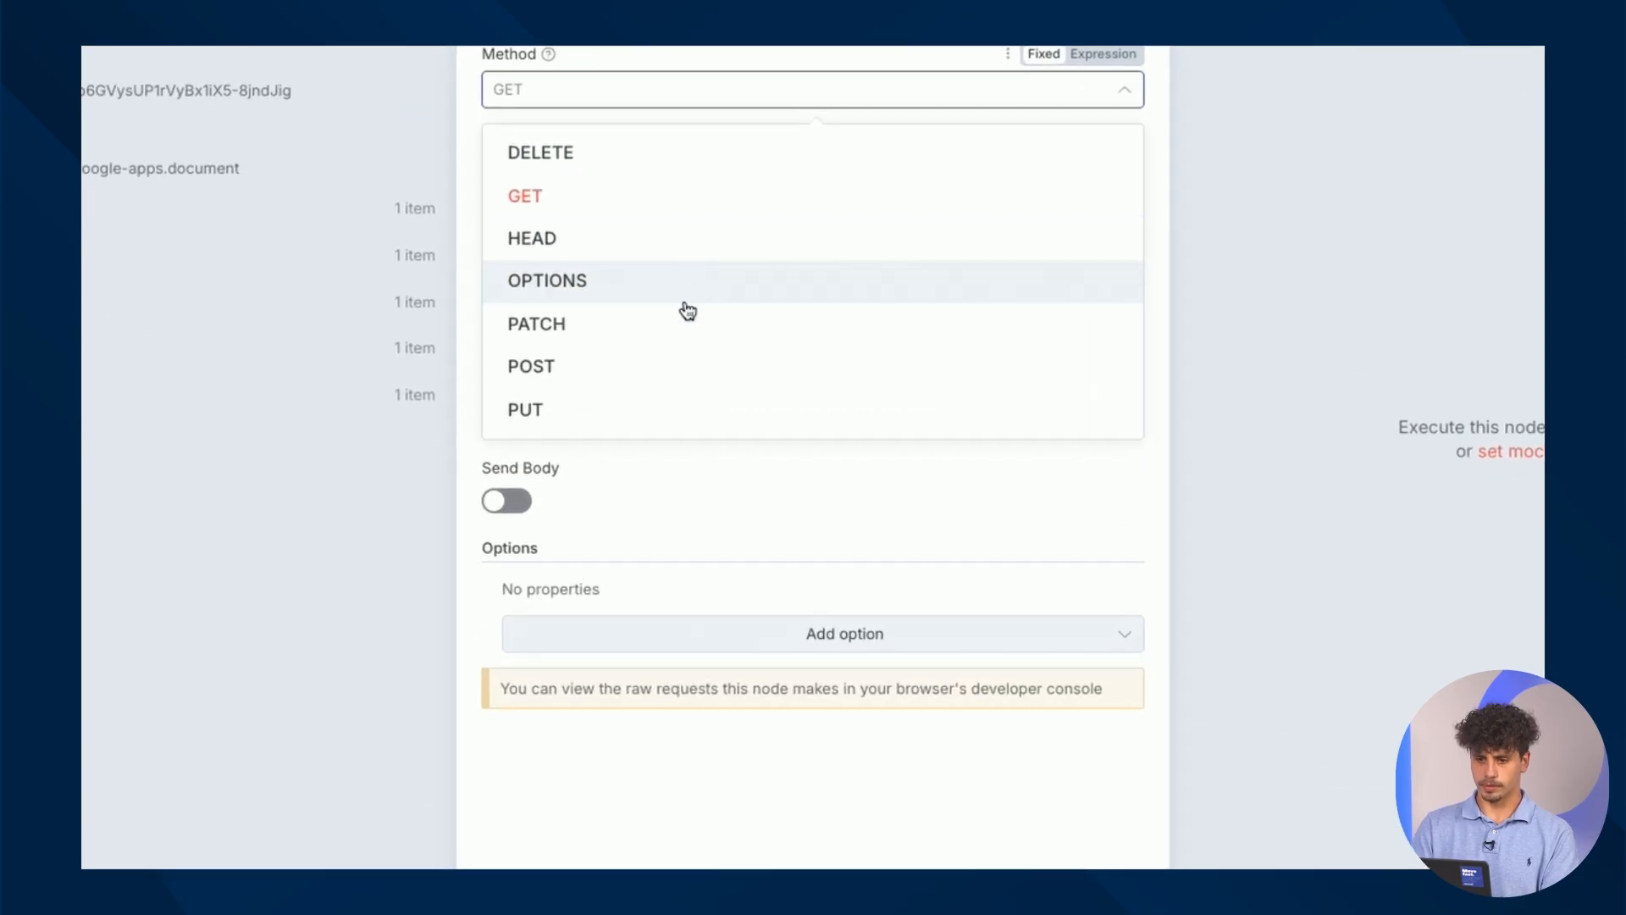
{"action": "left_click", "coordinate": [676, 371]}
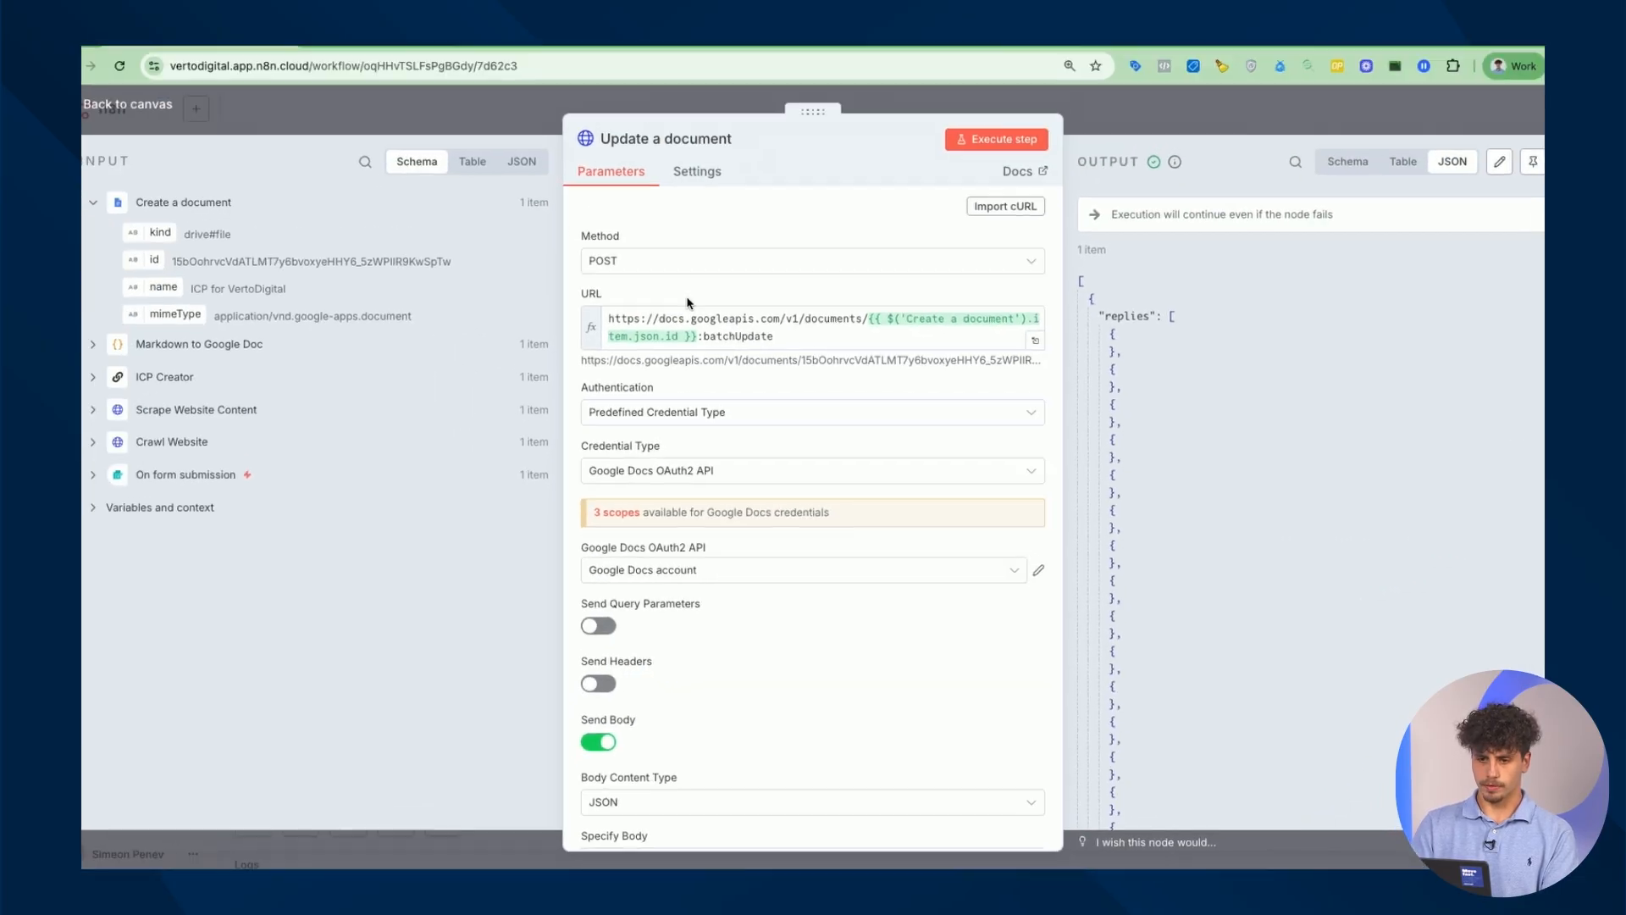
{"action": "triple_click", "coordinate": [742, 343]}
{"action": "key", "text": "ctrl+c"}
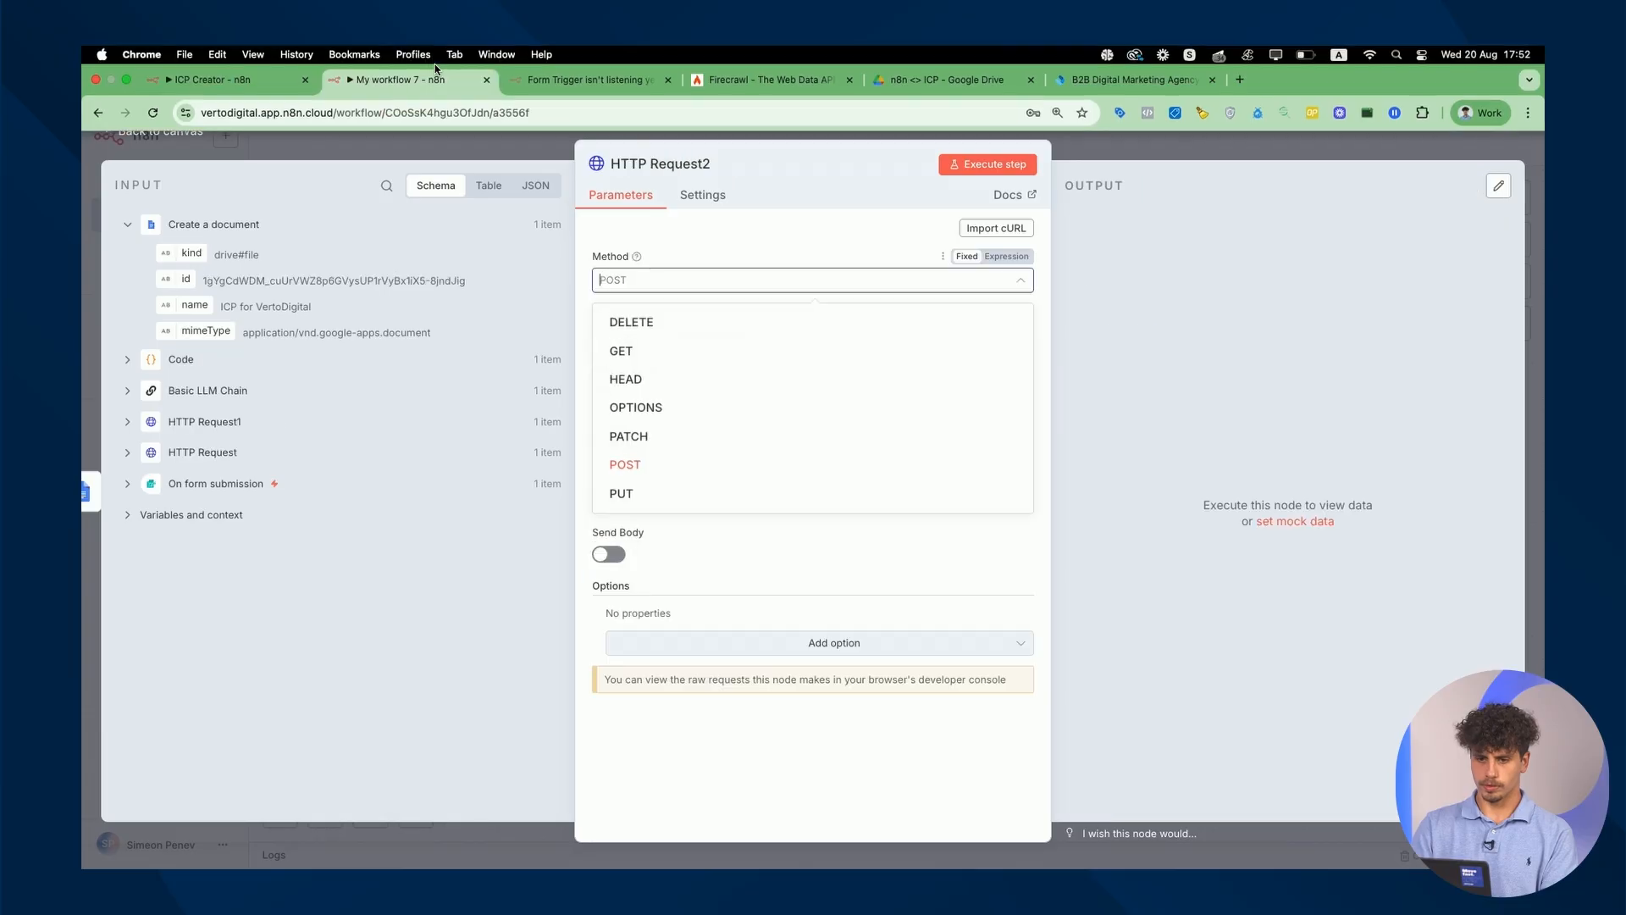
{"action": "left_click", "coordinate": [700, 280]}
{"action": "left_click", "coordinate": [767, 335]}
{"action": "key", "text": "ctrl+v"}
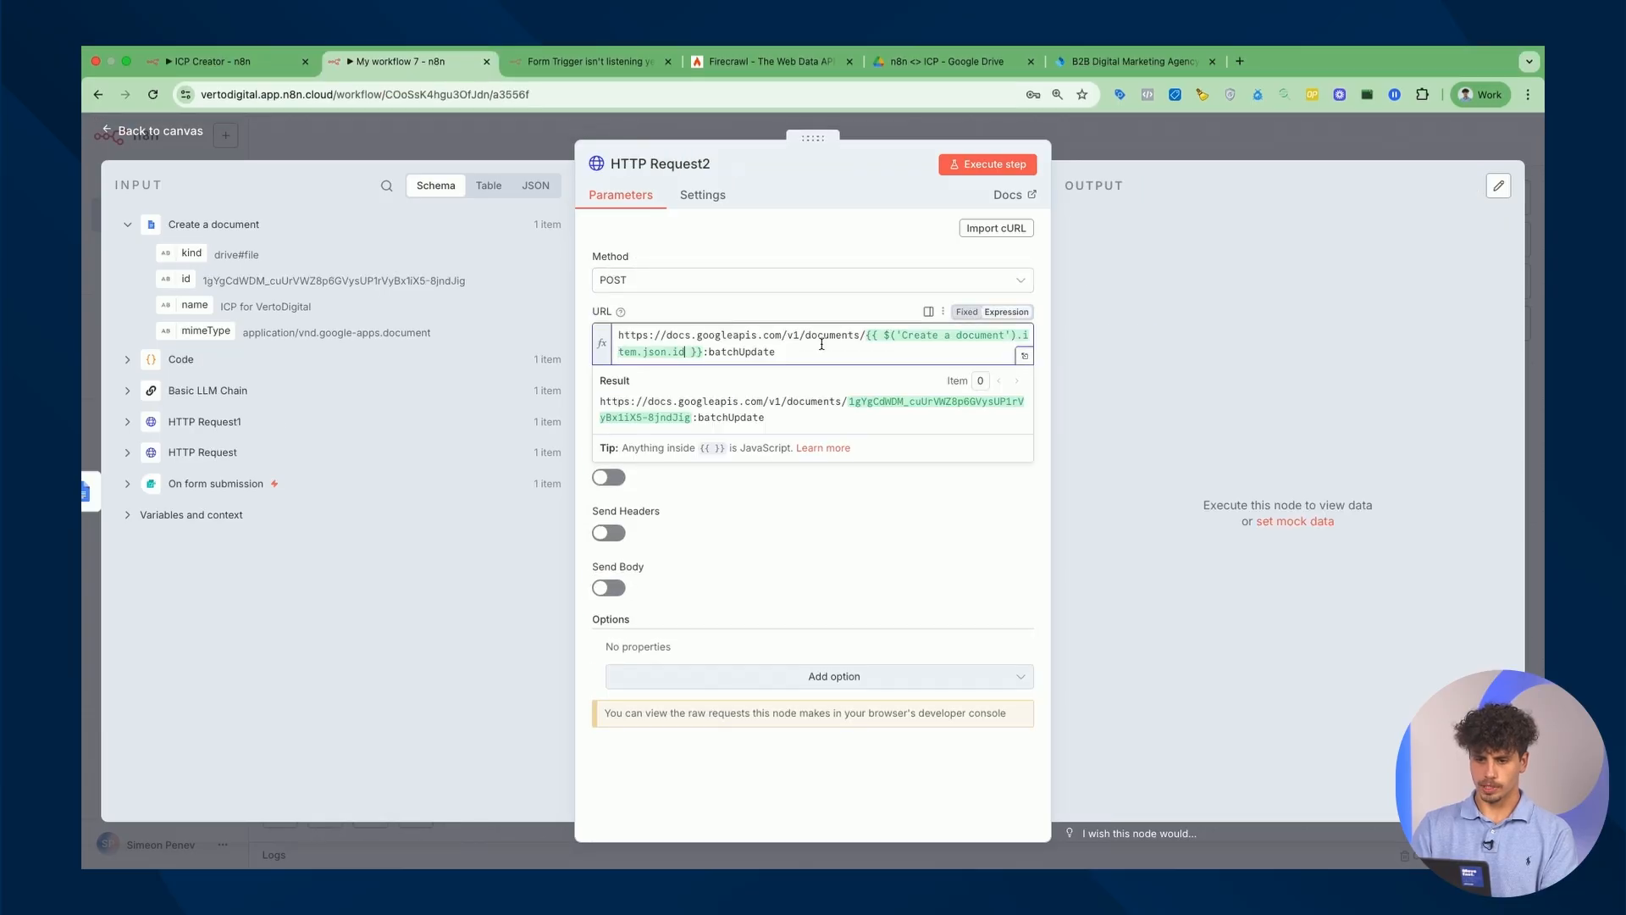
Set authentication to Predefined Credential Type using Google Docs OAuth2 API.
{"action": "left_click", "coordinate": [815, 547]}
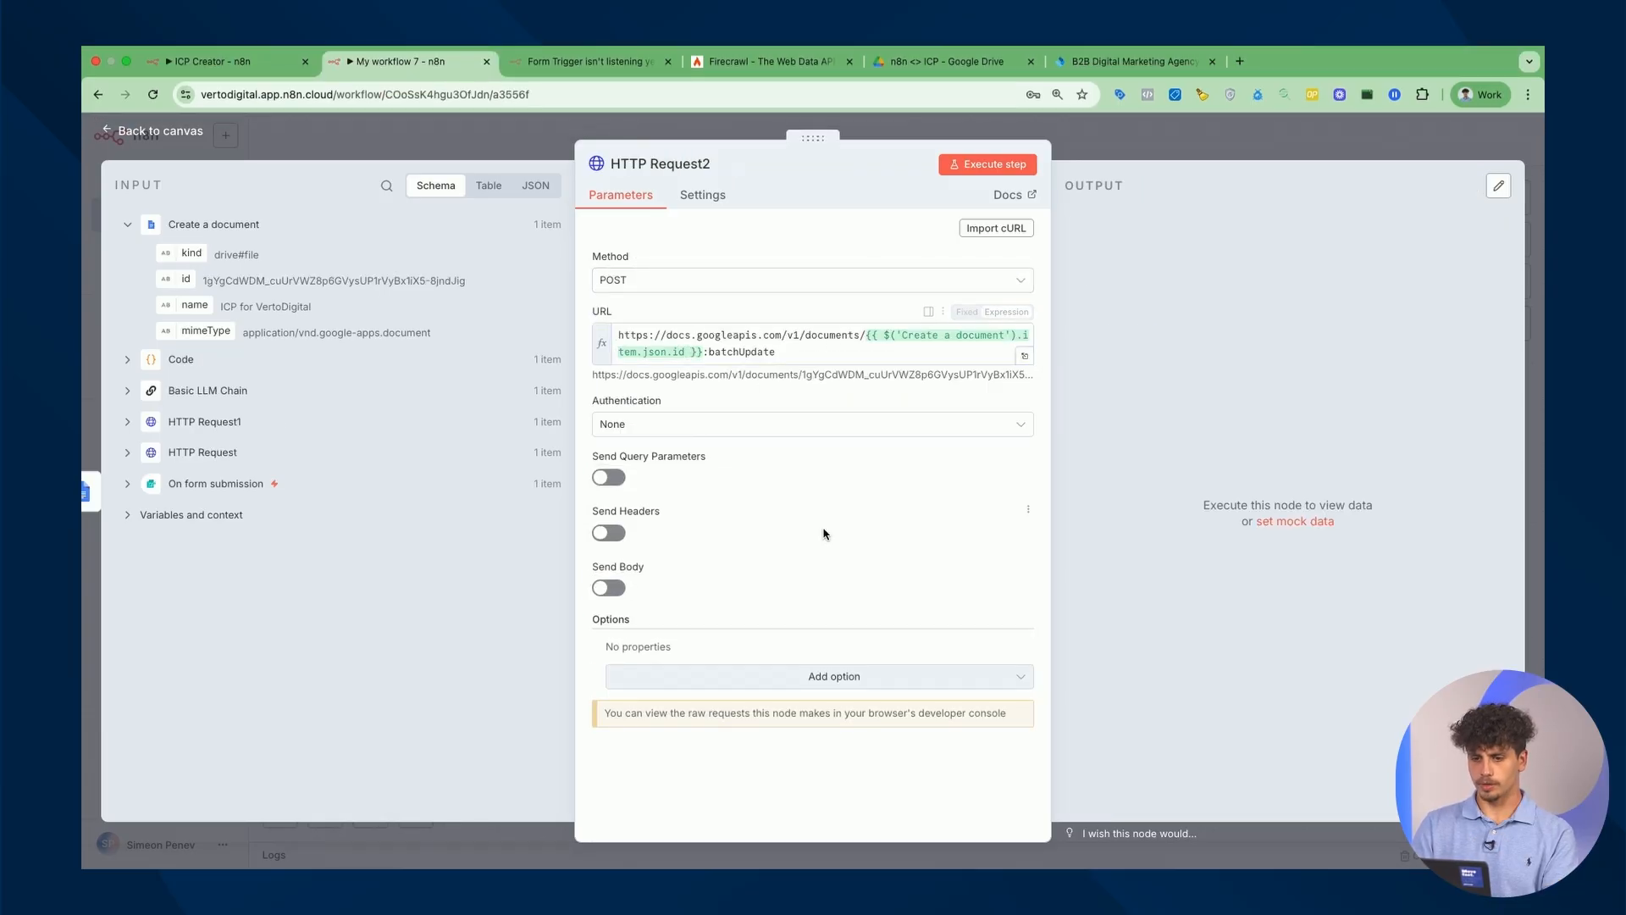
{"action": "left_click", "coordinate": [709, 425]}
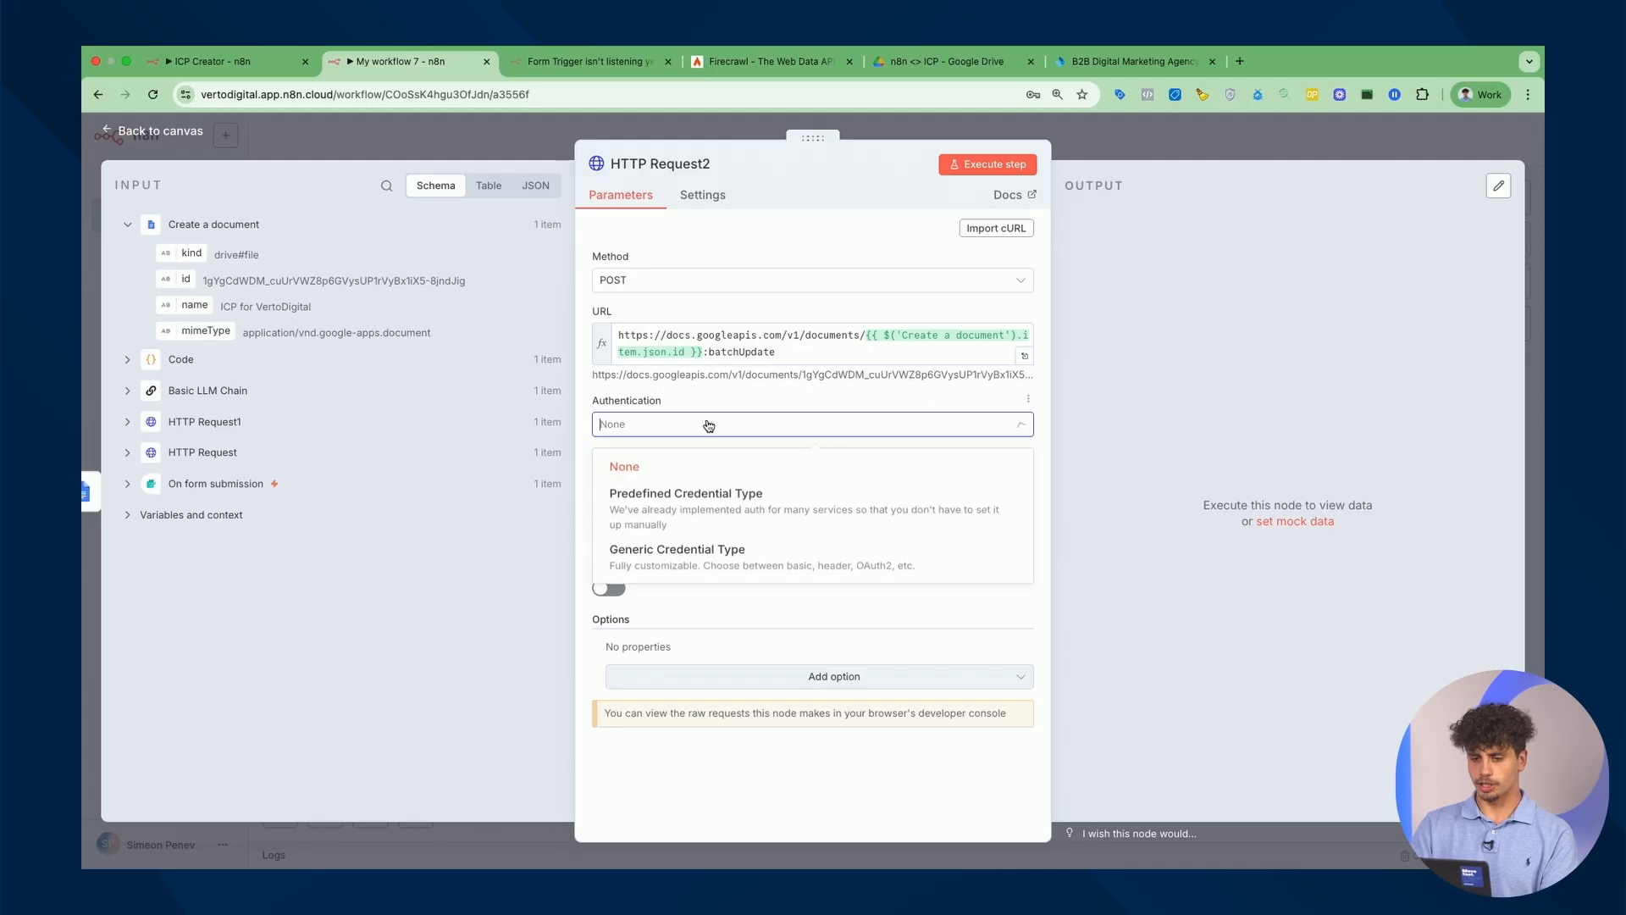
{"action": "left_click", "coordinate": [758, 516]}
{"action": "left_click", "coordinate": [744, 479]}
{"action": "type", "text": "google"}
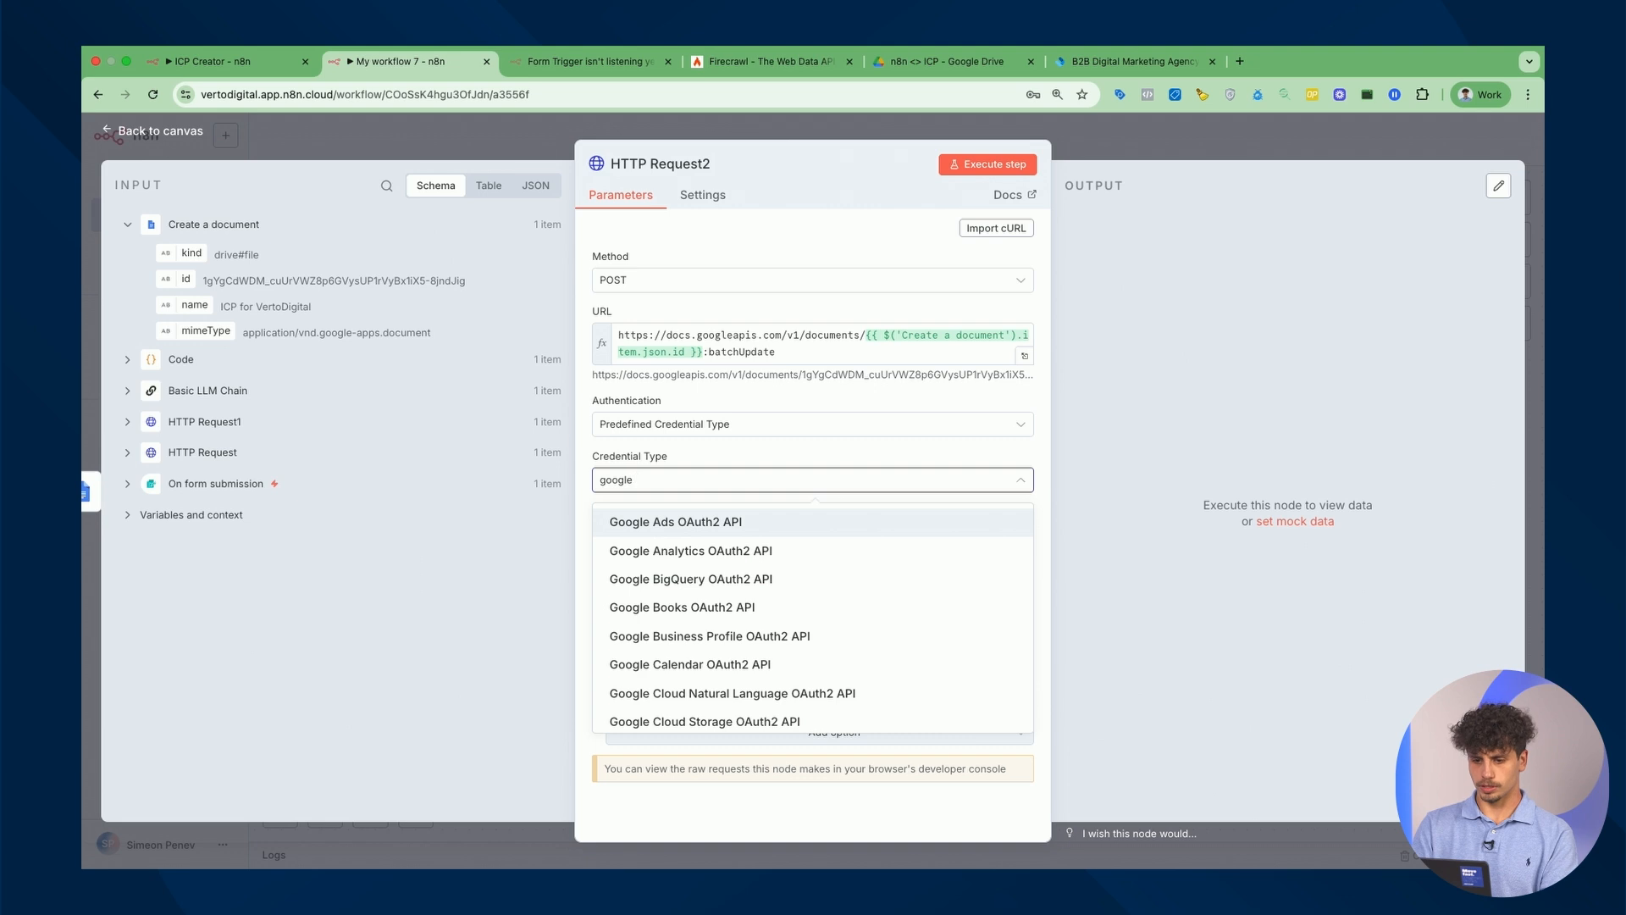
{"action": "type", "text": "oc"}
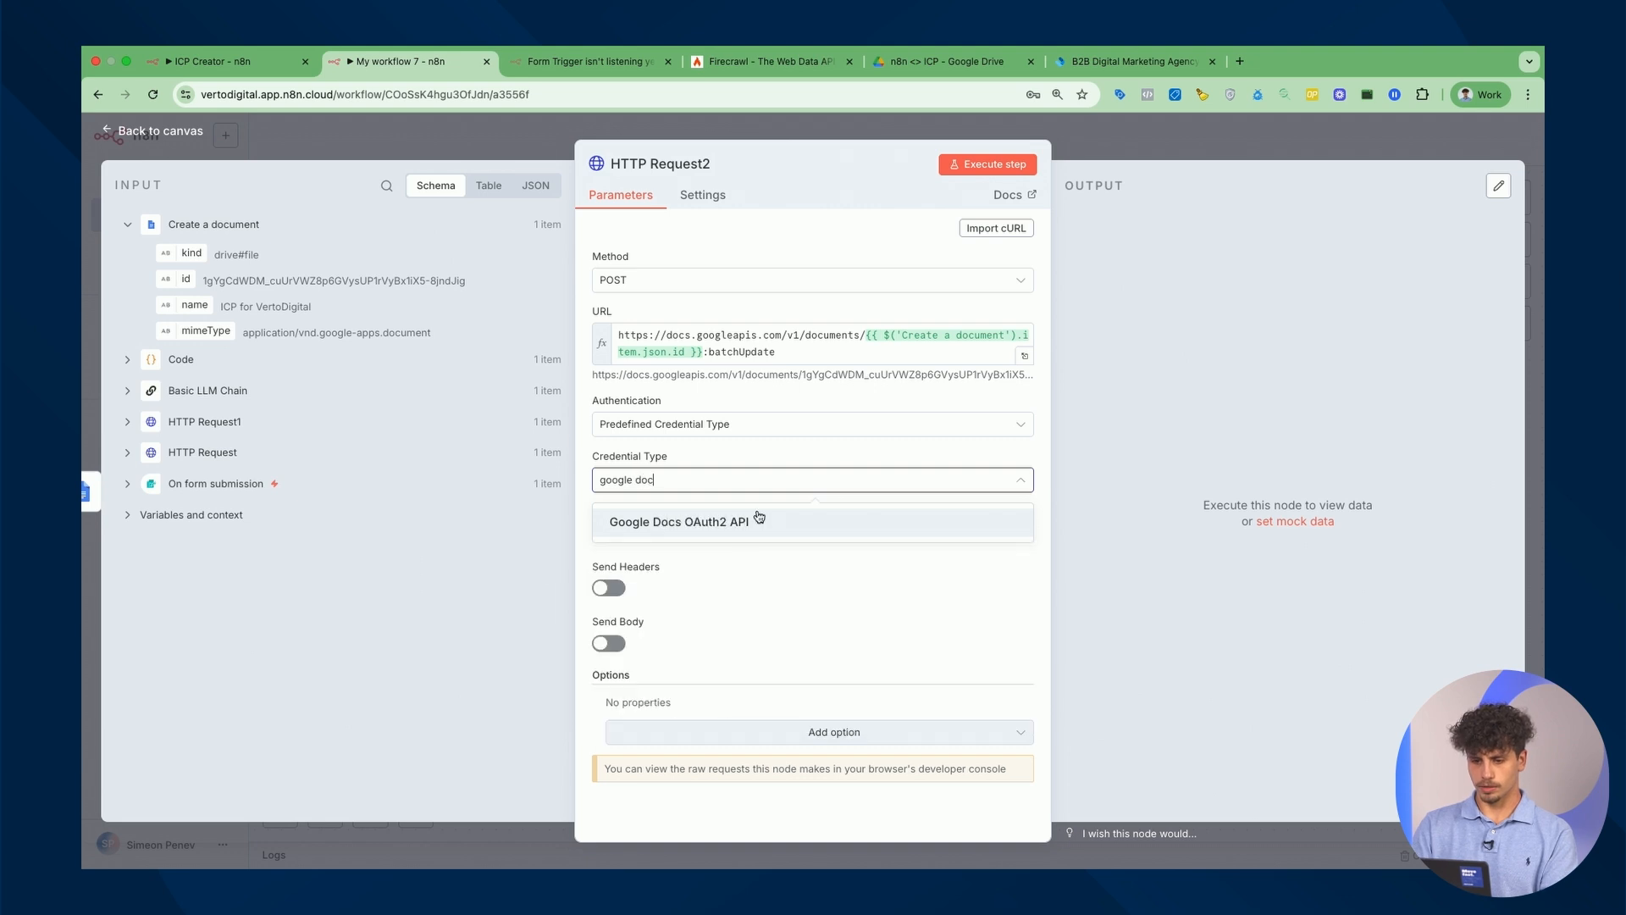
{"action": "left_click", "coordinate": [758, 519]}
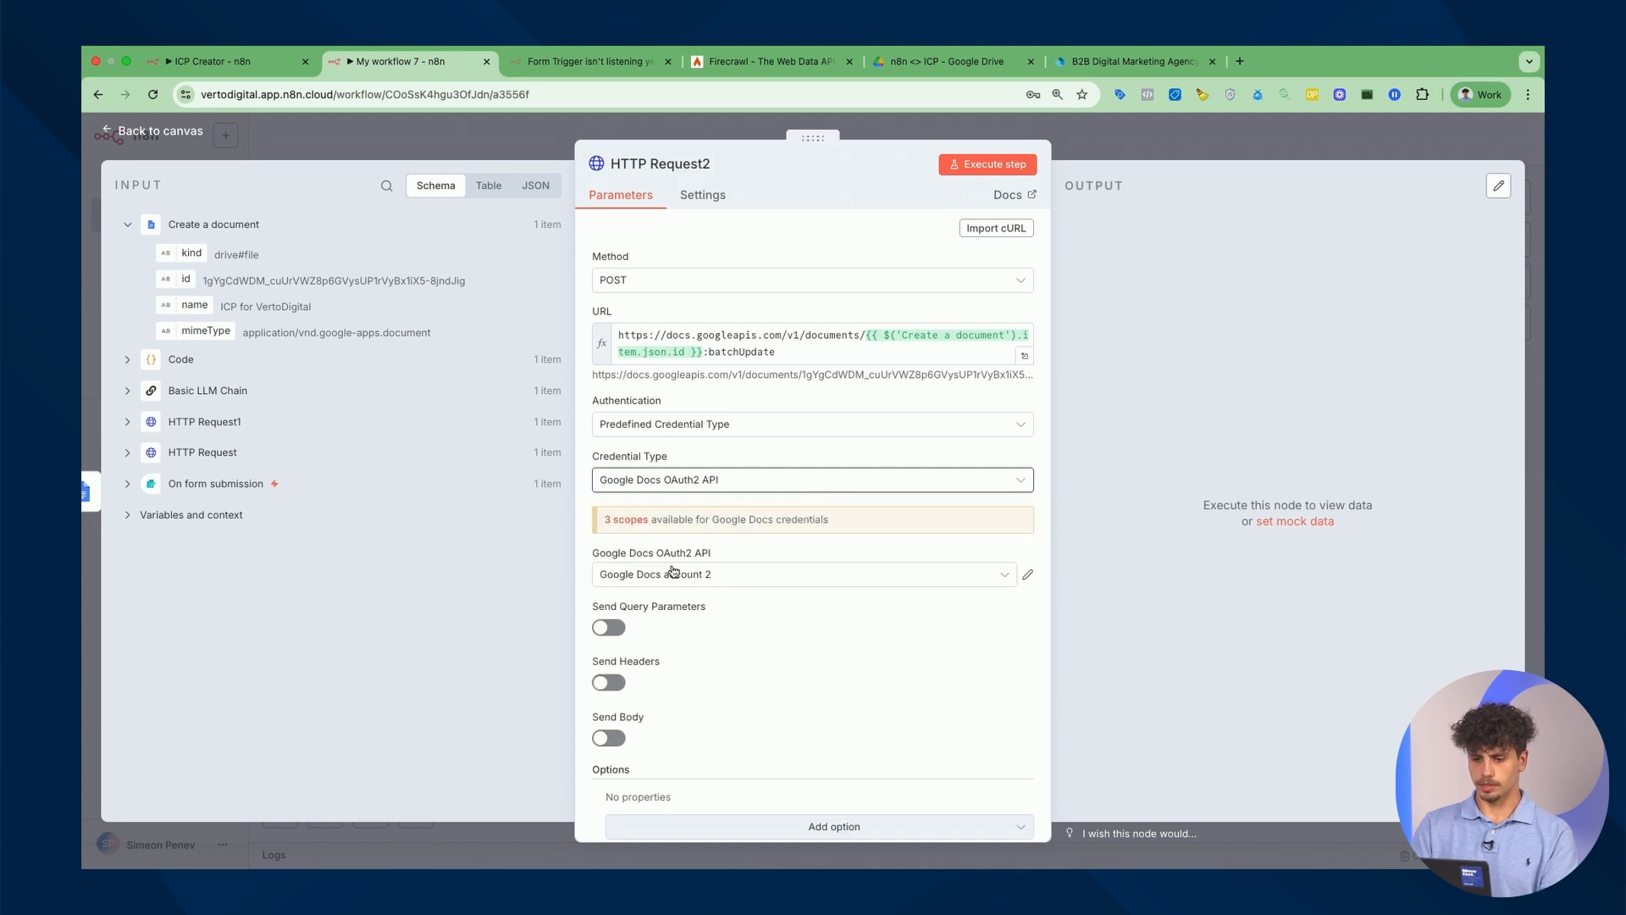
Enable Send Body and specify the body Using JSON.
{"action": "scroll", "coordinate": [900, 591], "scroll_direction": "down", "scroll_amount": 2}
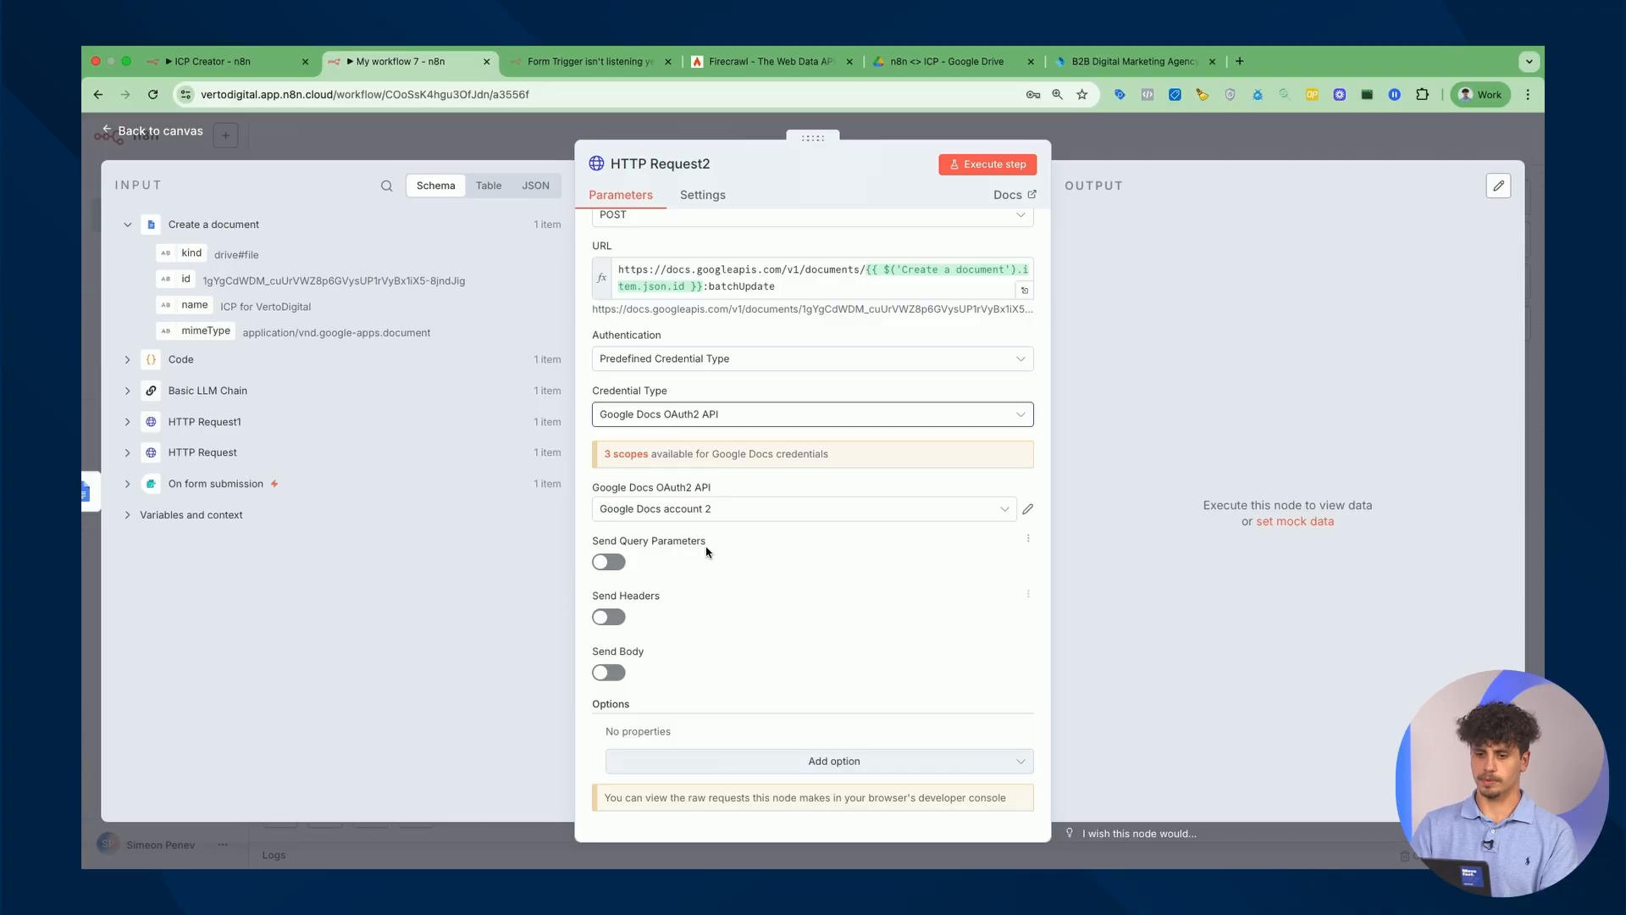
{"action": "left_click", "coordinate": [611, 674]}
{"action": "scroll", "coordinate": [744, 594], "scroll_direction": "down", "scroll_amount": 4}
{"action": "left_click", "coordinate": [700, 483]}
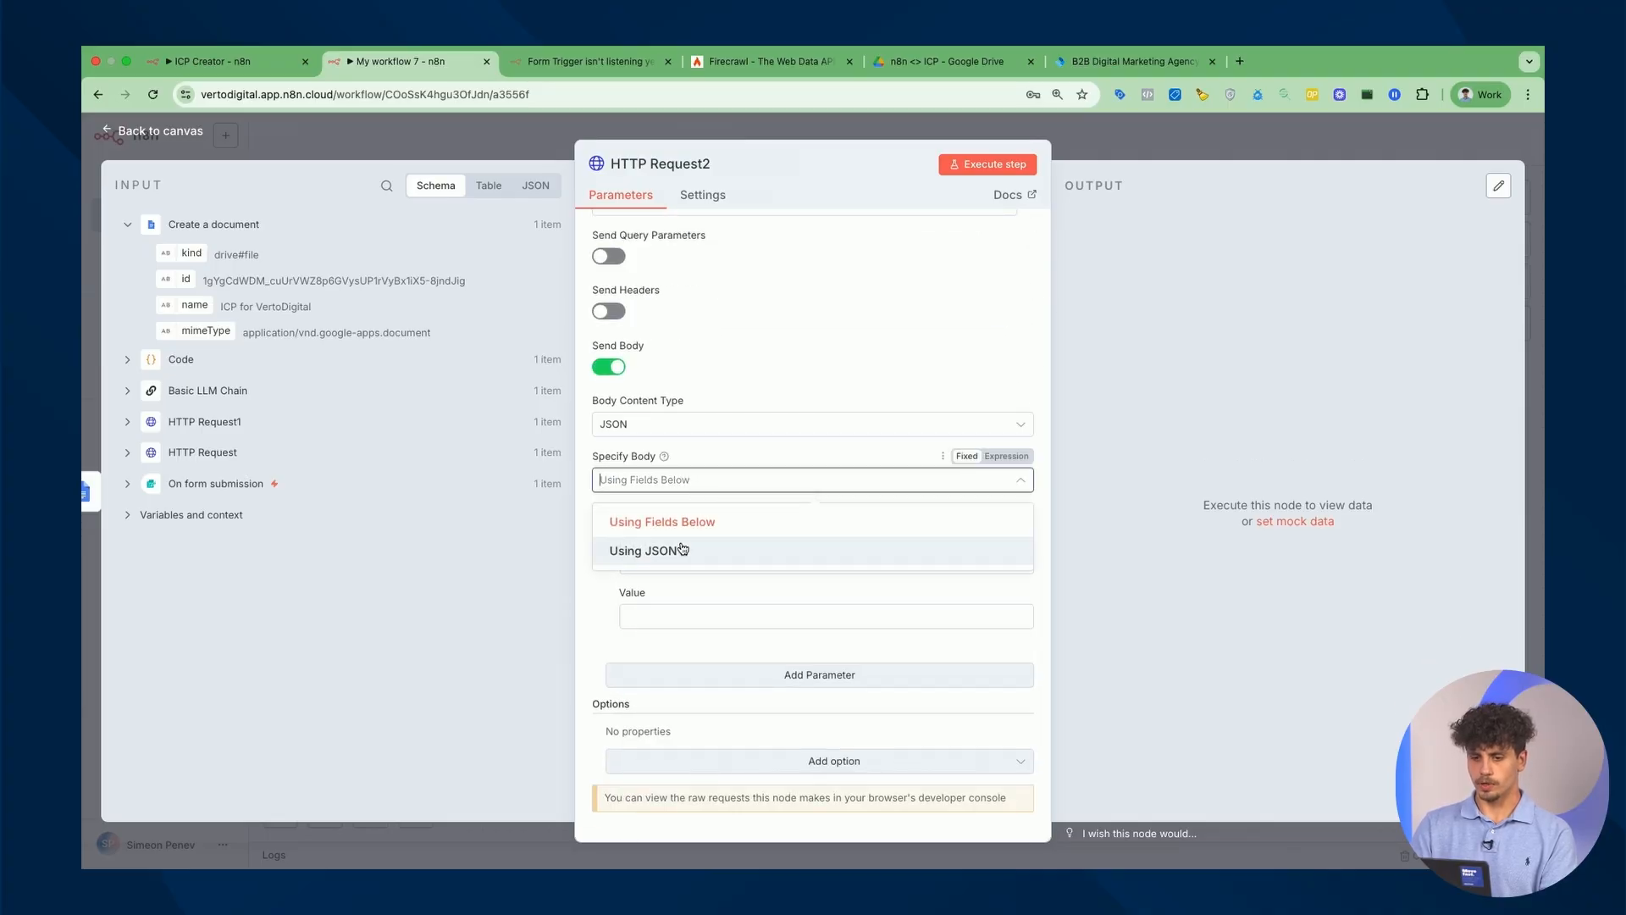
{"action": "left_click", "coordinate": [683, 550]}
Paste the JSON body expression copied from the reference ICP Creator workflow.
{"action": "left_click", "coordinate": [215, 54]}
{"action": "left_click", "coordinate": [184, 85]}
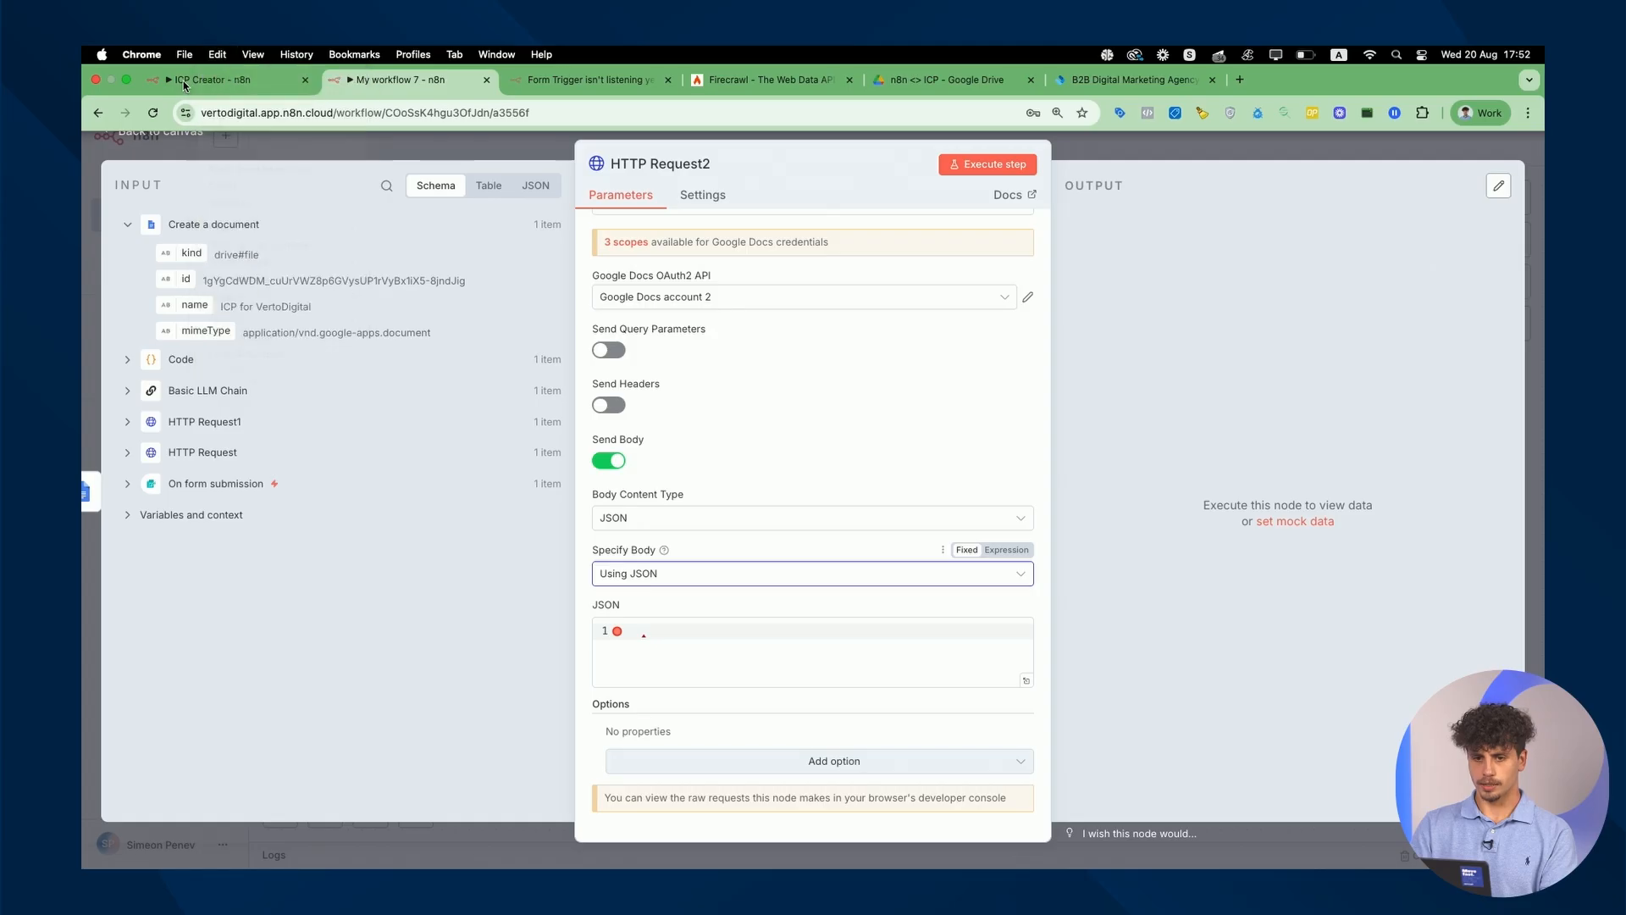
{"action": "scroll", "coordinate": [785, 550], "scroll_direction": "down", "scroll_amount": 5}
{"action": "left_click", "coordinate": [785, 663]}
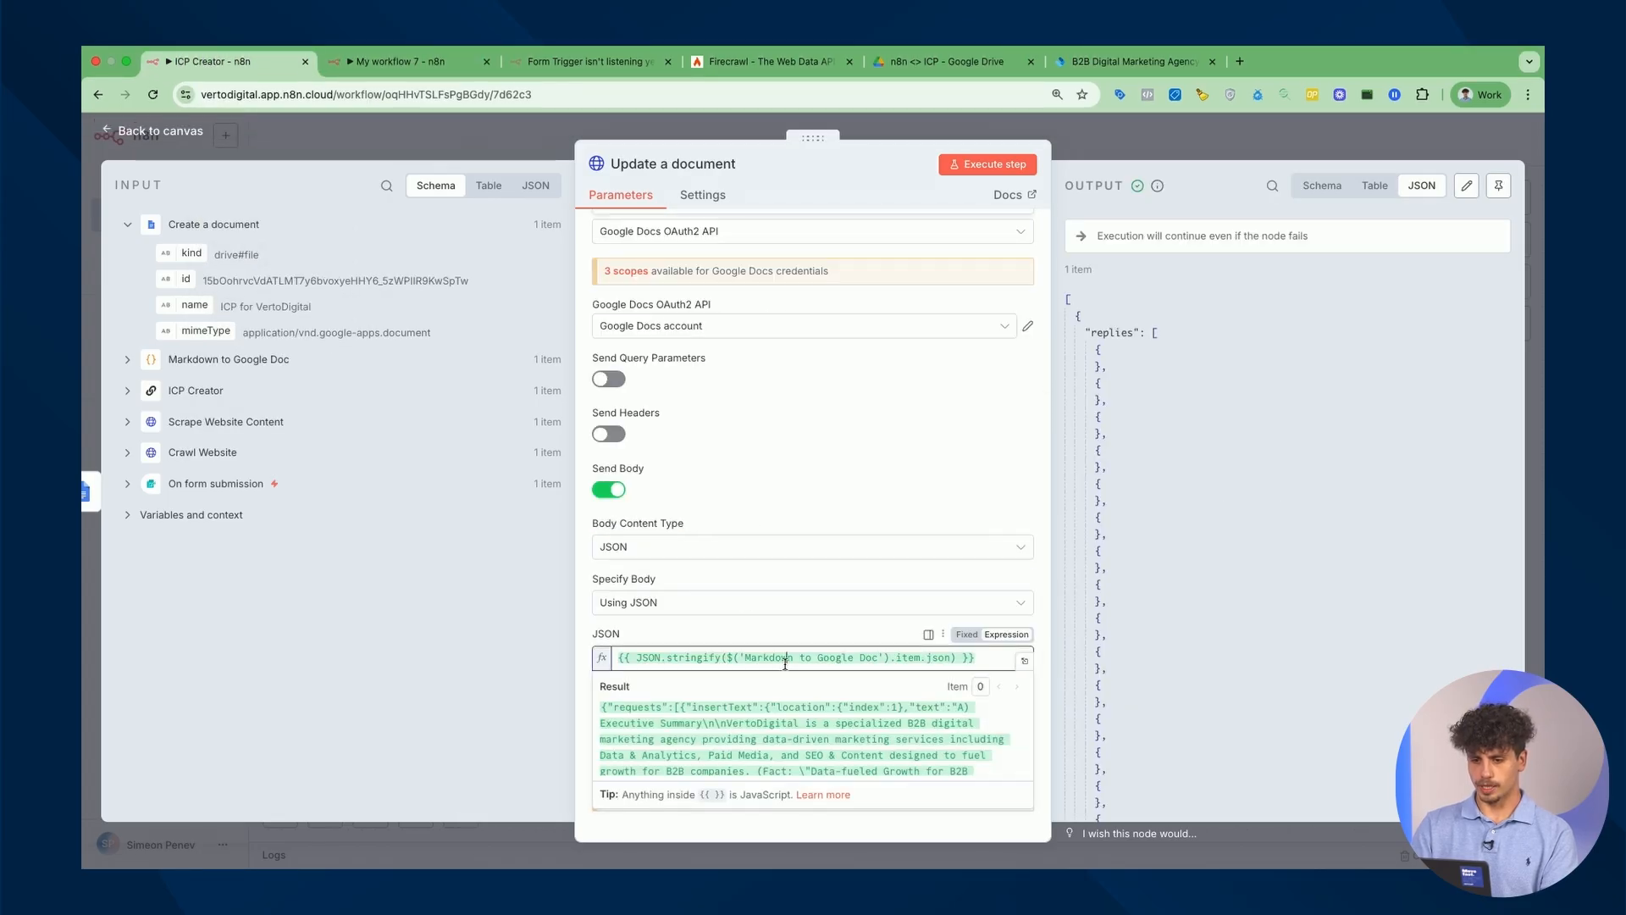
{"action": "key", "text": "super+a"}
{"action": "key", "text": "super+c"}
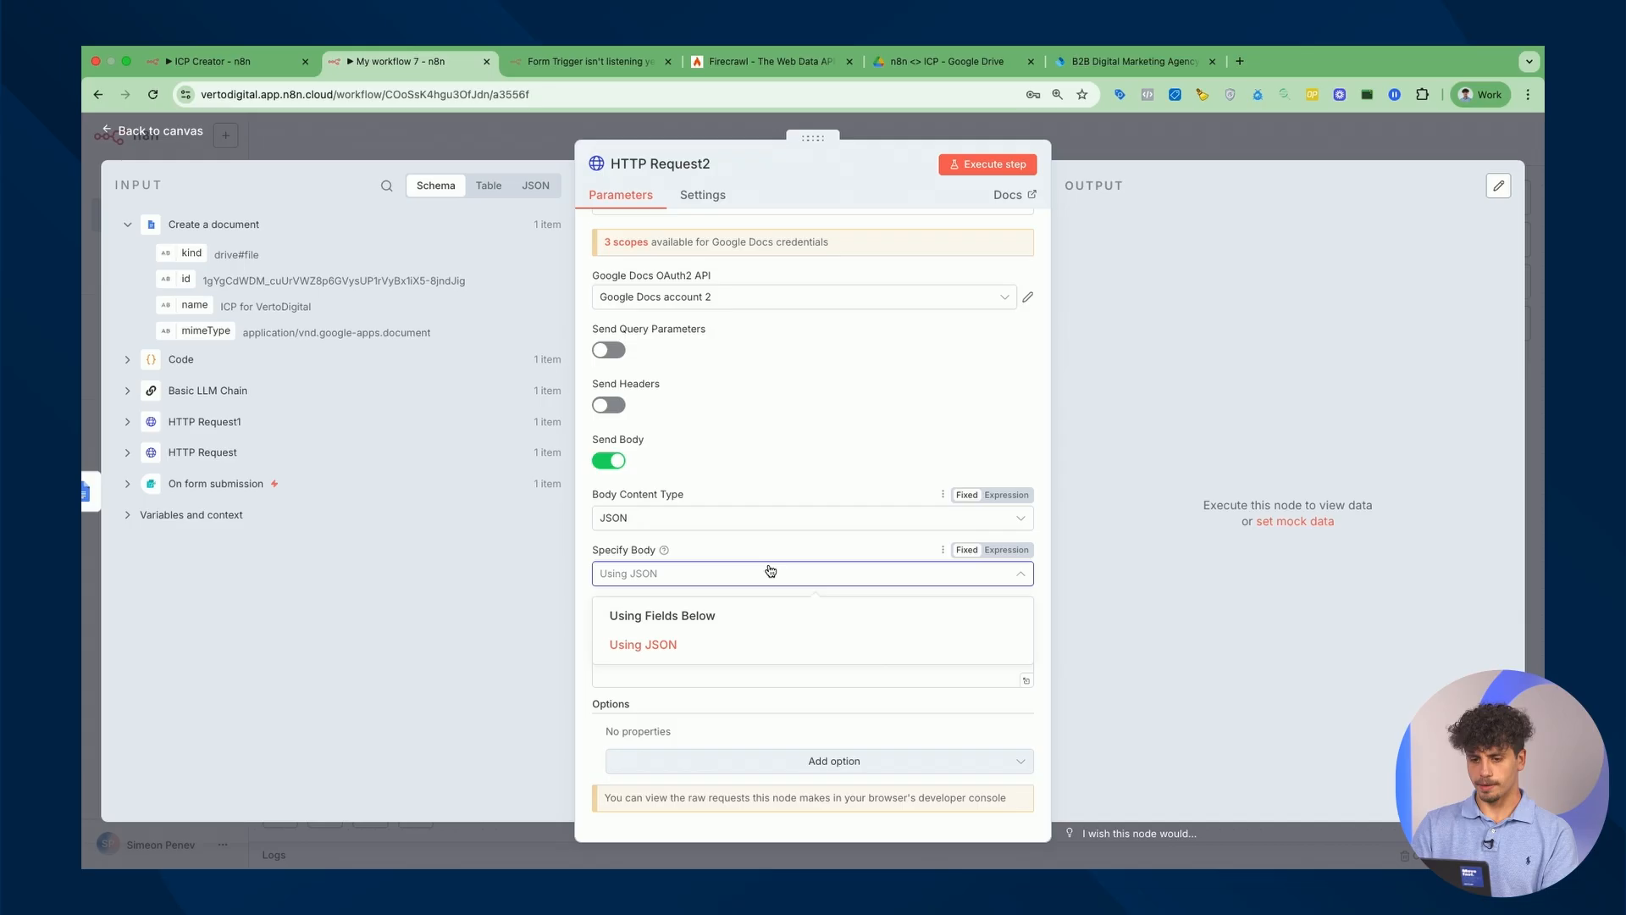
{"action": "left_click", "coordinate": [766, 644]}
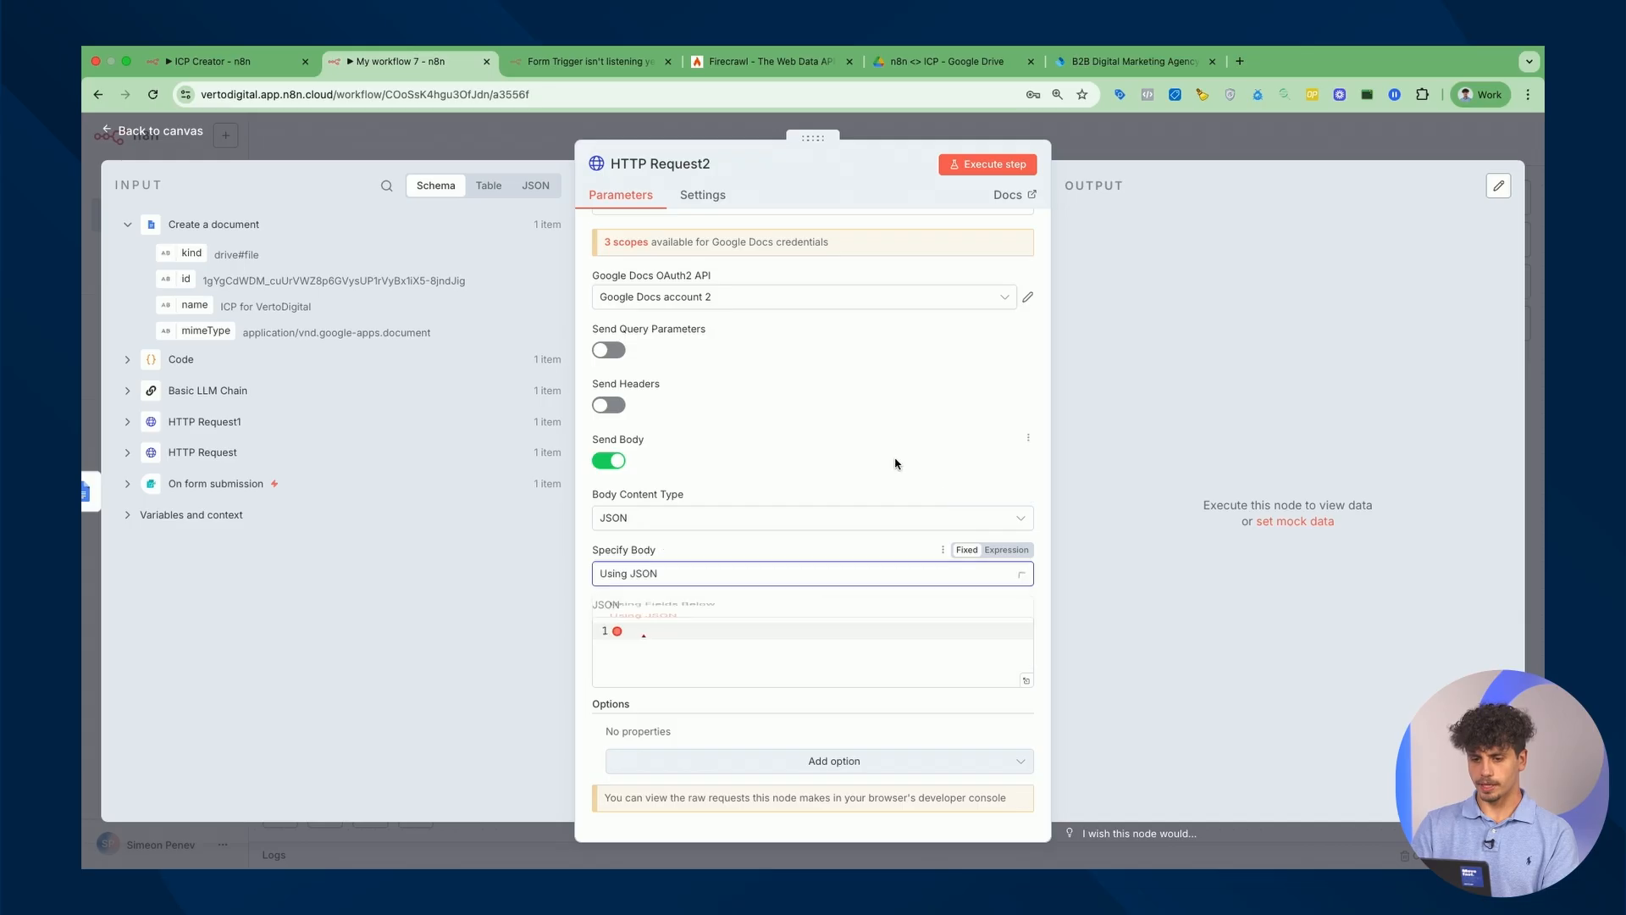
{"action": "left_click", "coordinate": [798, 642]}
{"action": "key", "text": "super+v"}
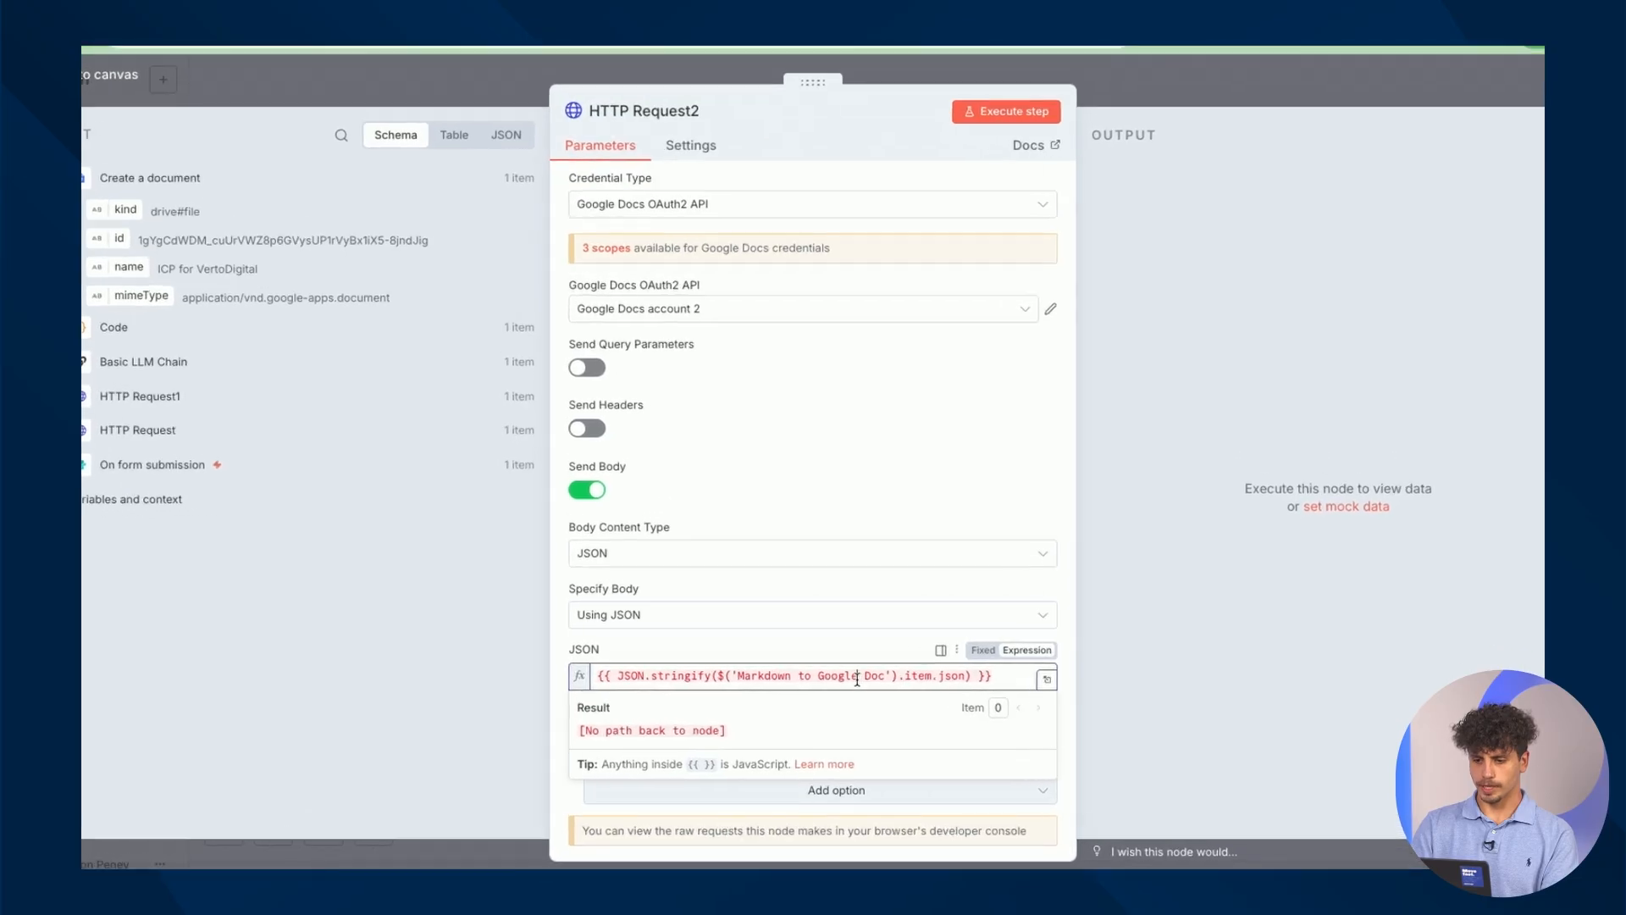
Change the expression's Markdown to Google Doc reference to the Code node and run the request.
{"action": "left_click_drag", "start_coordinate": [708, 681], "coordinate": [910, 681]}
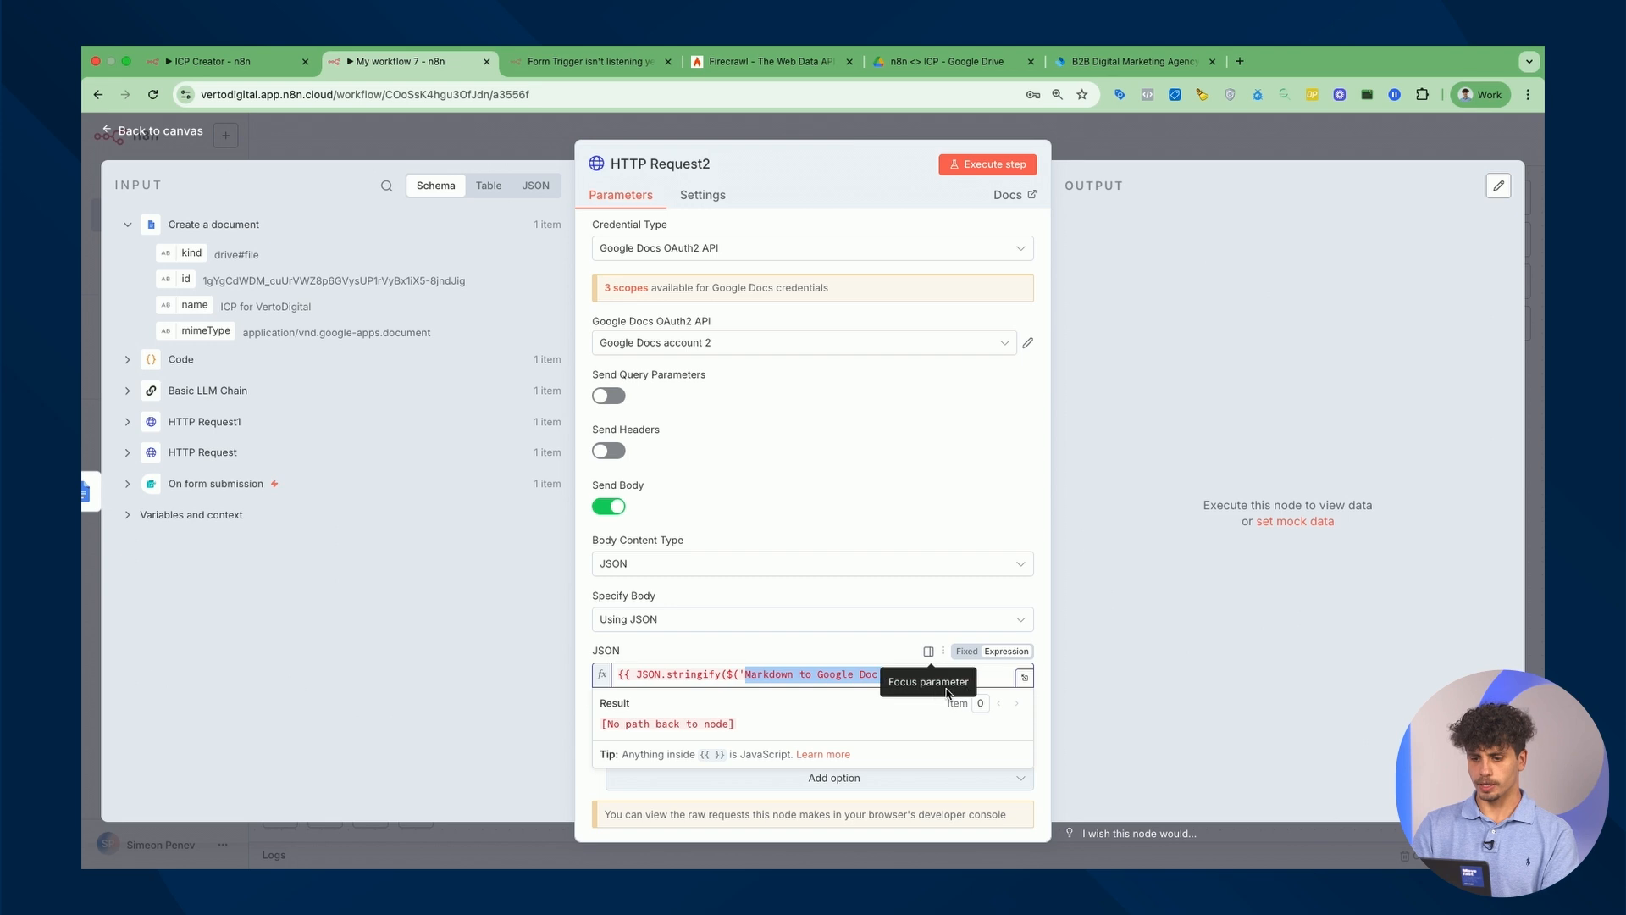
{"action": "left_click", "coordinate": [864, 675]}
{"action": "left_click_drag", "start_coordinate": [882, 677], "coordinate": [748, 680]}
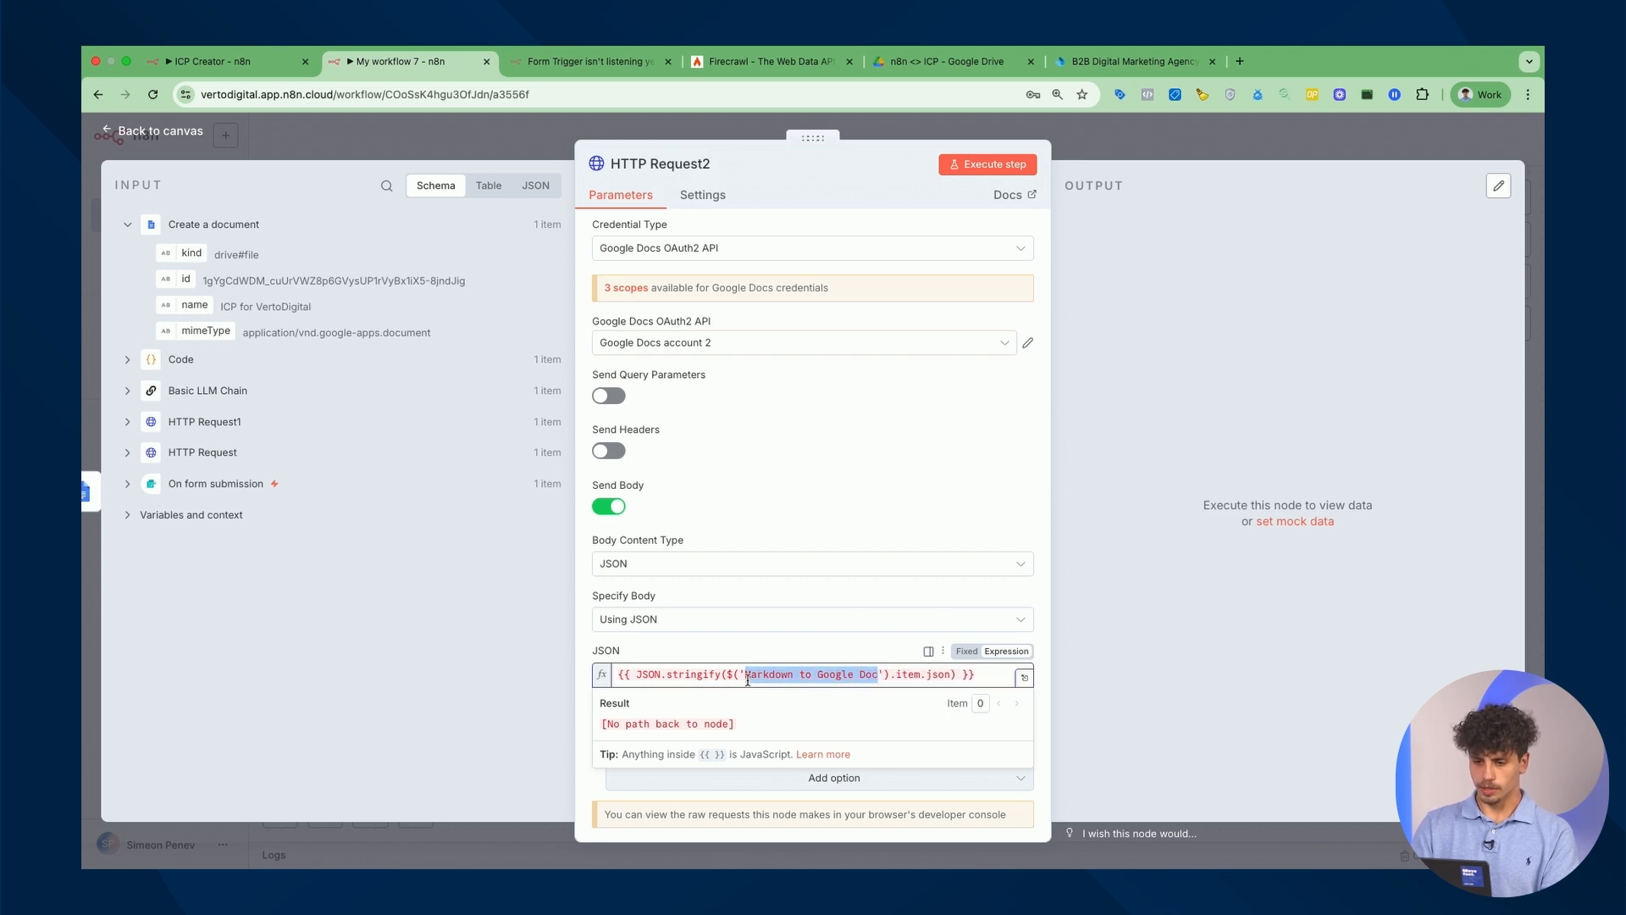
{"action": "type", "text": "COde"}
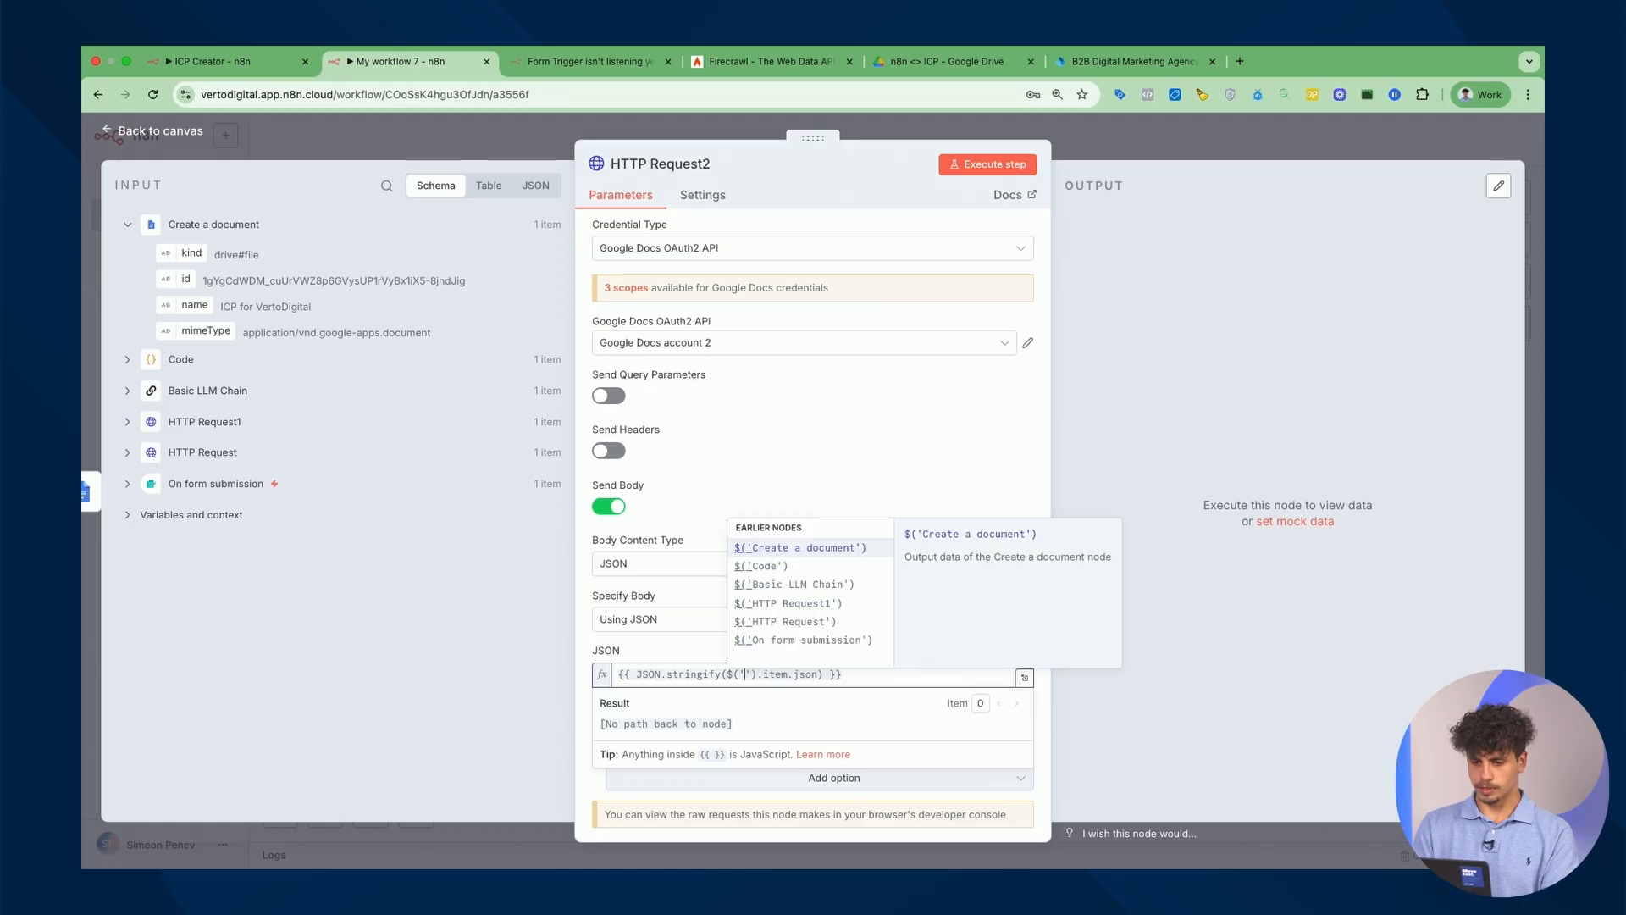
{"action": "left_click", "coordinate": [761, 547]}
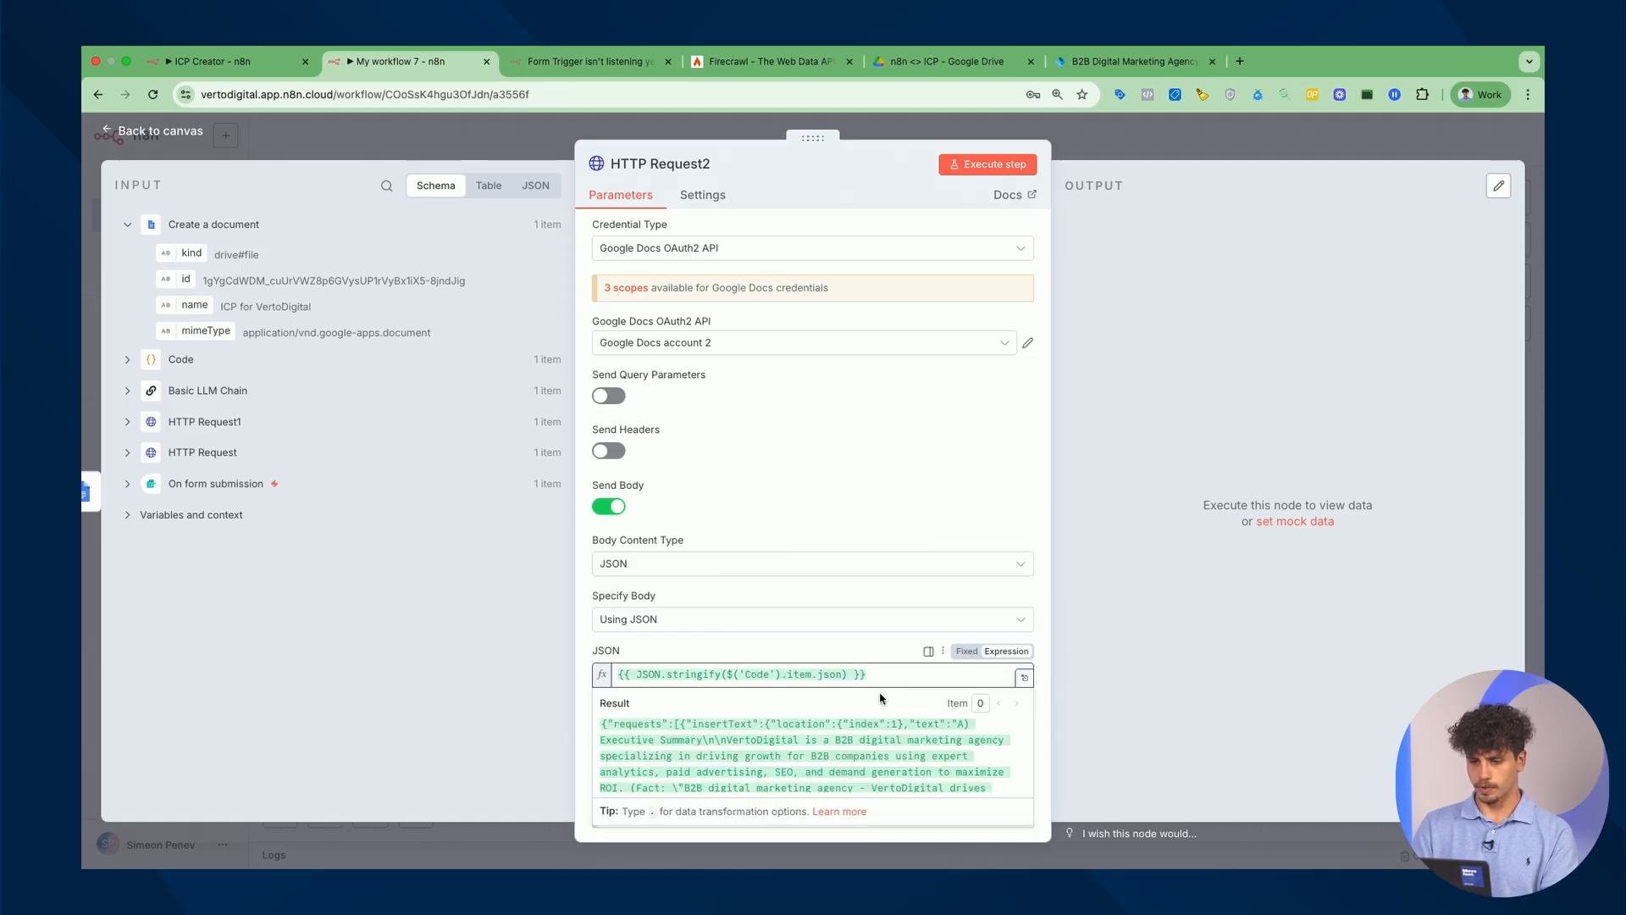
{"action": "scroll", "coordinate": [860, 729], "scroll_direction": "up", "scroll_amount": 5}
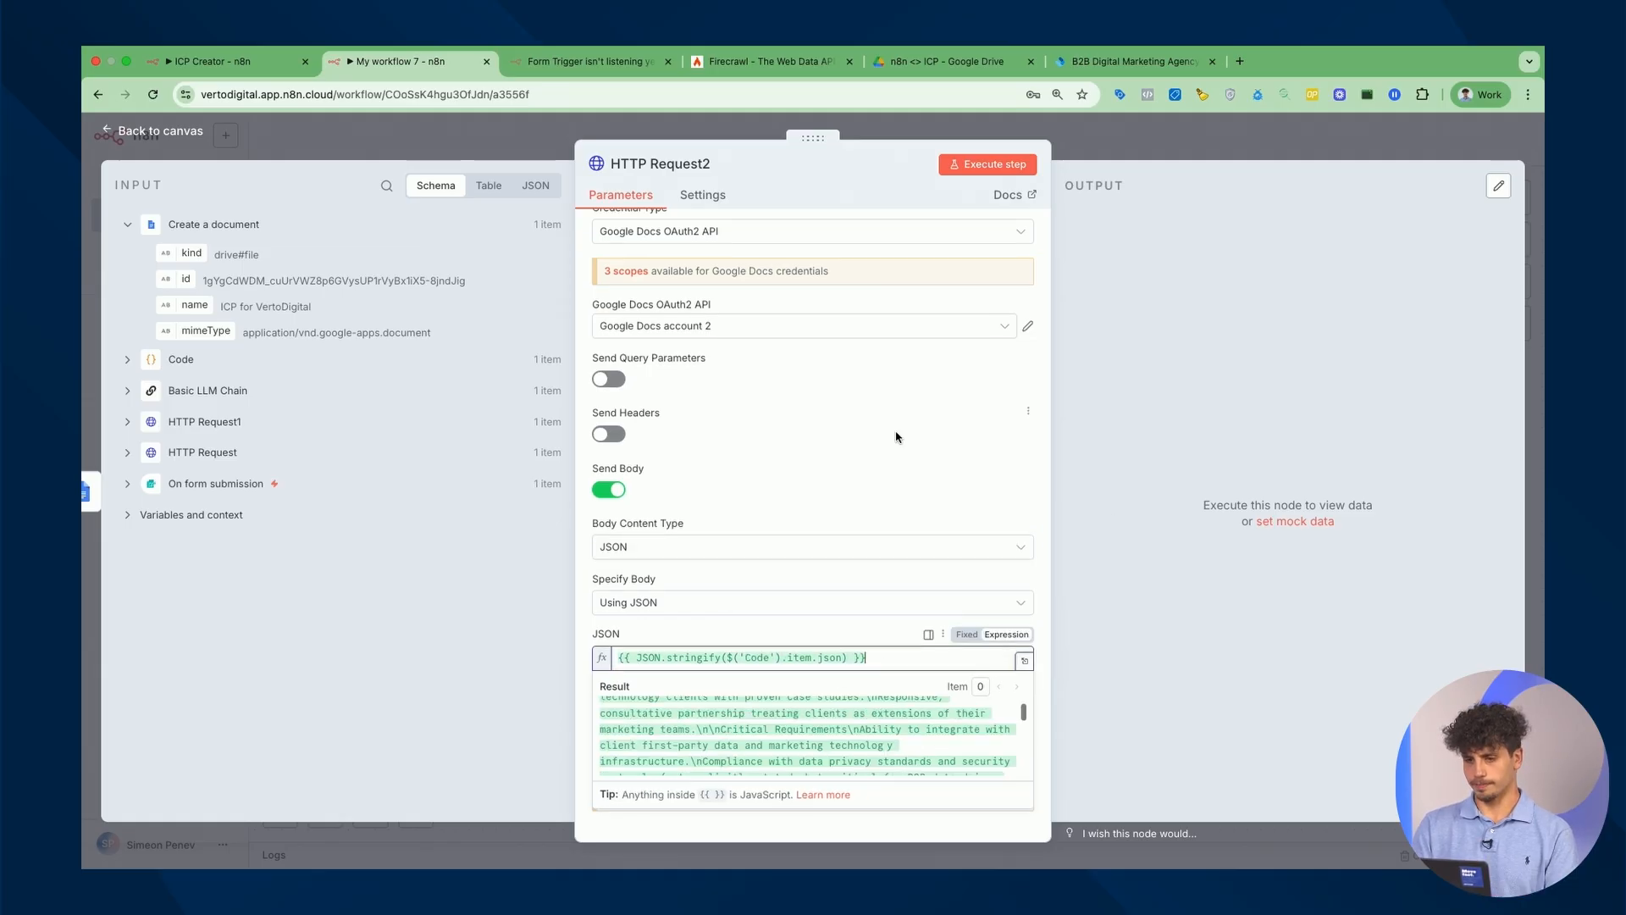
{"action": "left_click", "coordinate": [987, 166]}
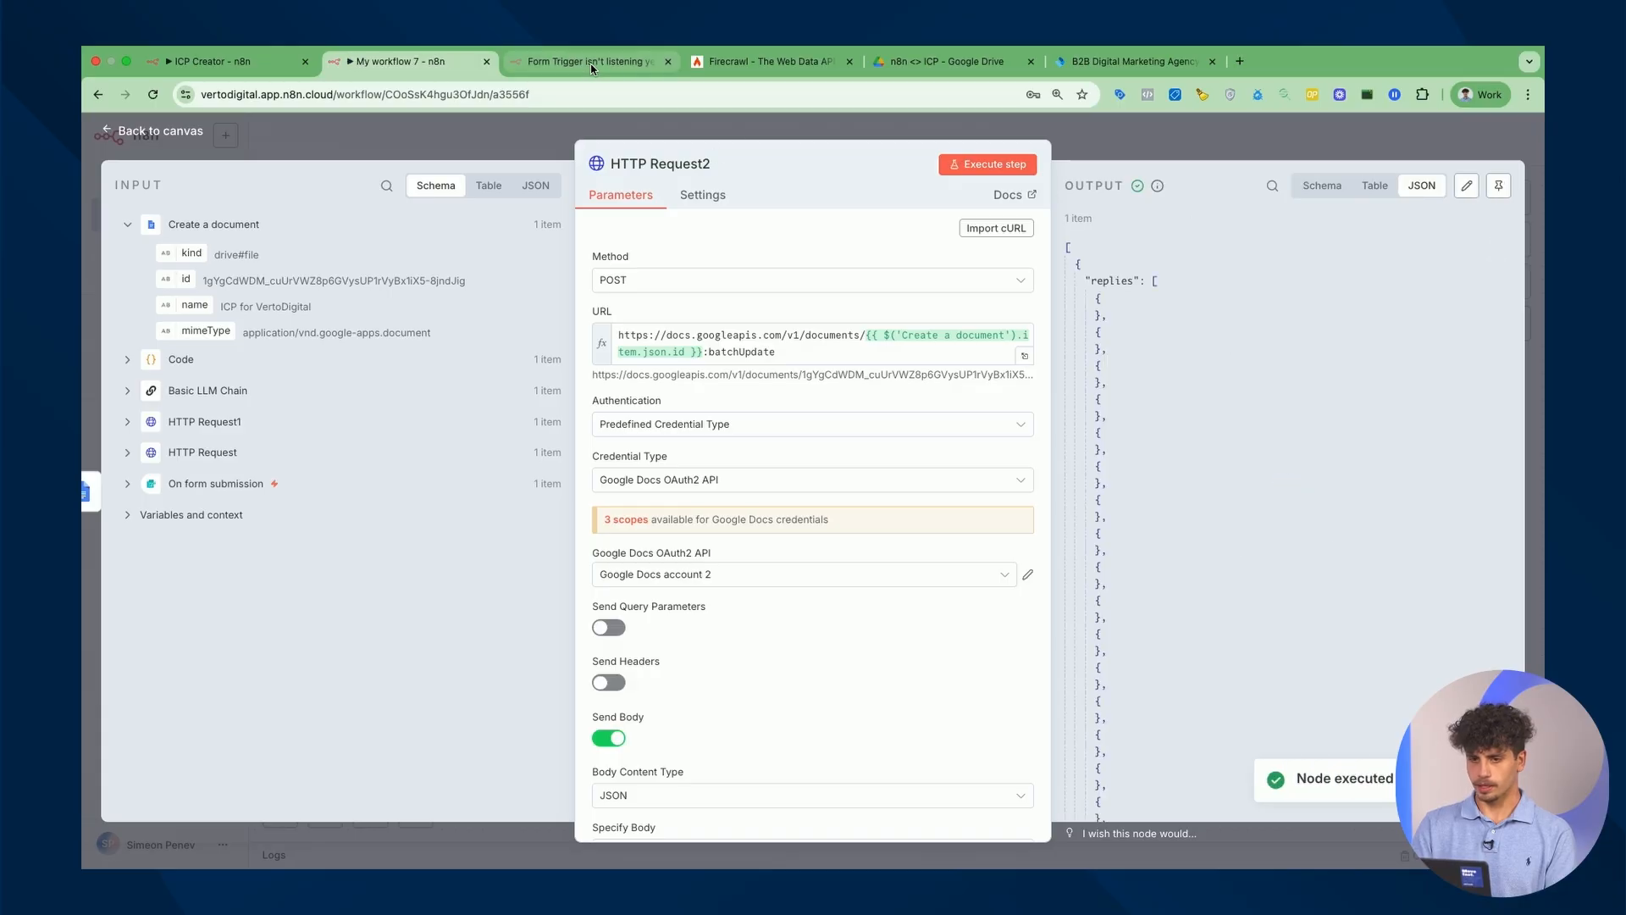
Open ICP for VertoDigital from the Drive folder and scroll through its formatted sections.
{"action": "left_click", "coordinate": [899, 61]}
{"action": "double_click", "coordinate": [667, 389]}
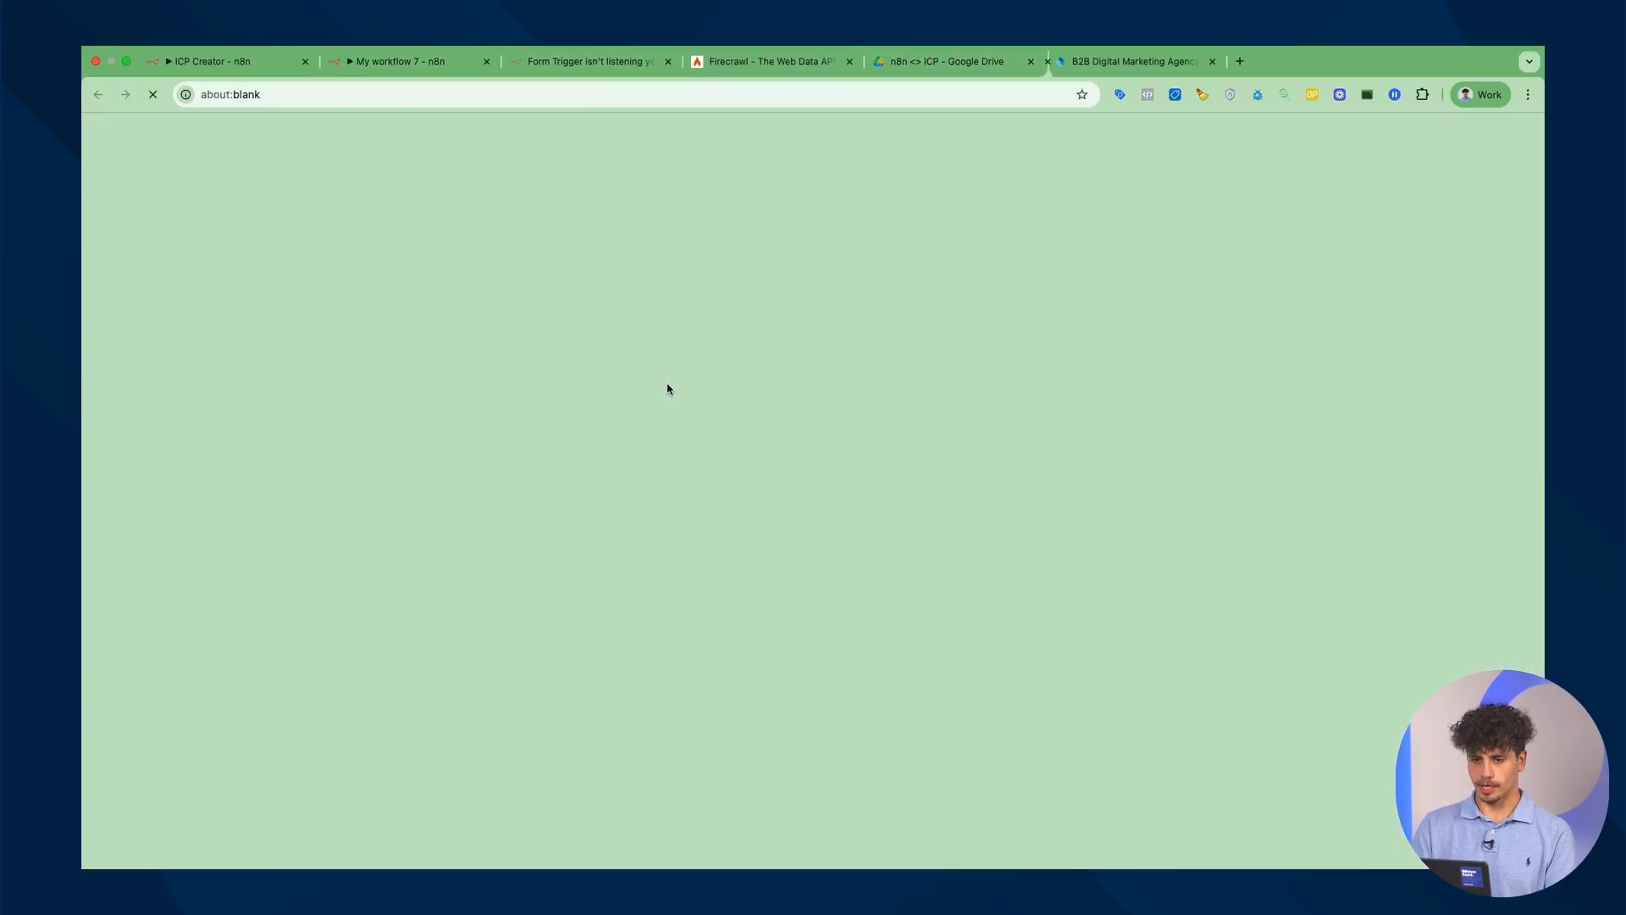
{"action": "scroll", "coordinate": [828, 335], "scroll_direction": "down", "scroll_amount": 20}
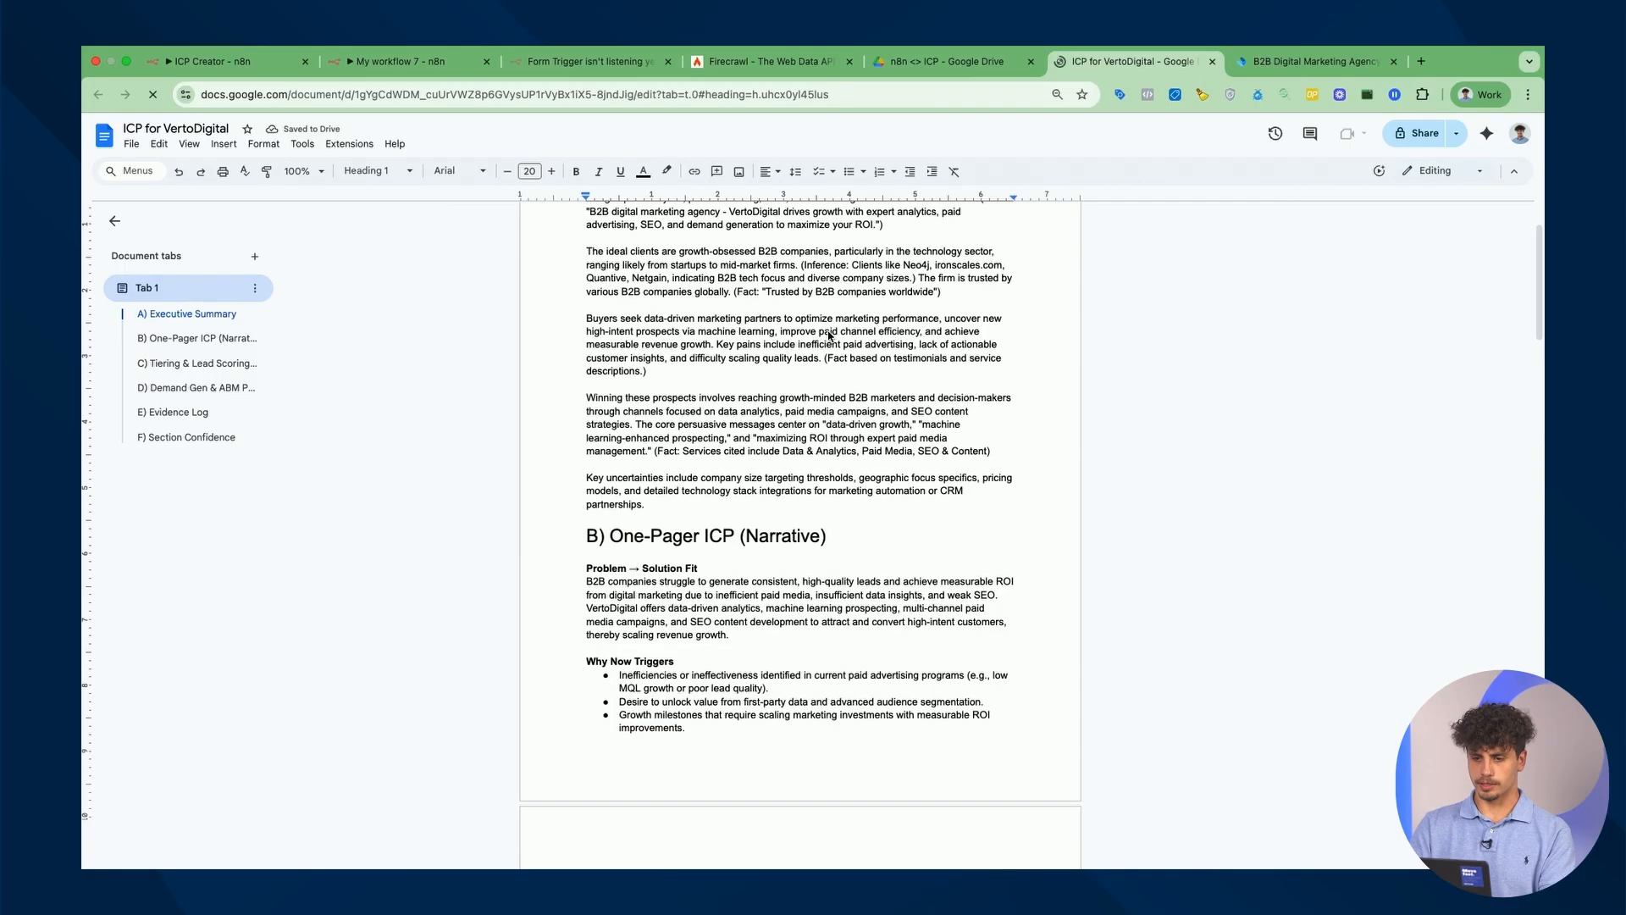
{"action": "scroll", "coordinate": [828, 333], "scroll_direction": "down", "scroll_amount": 15}
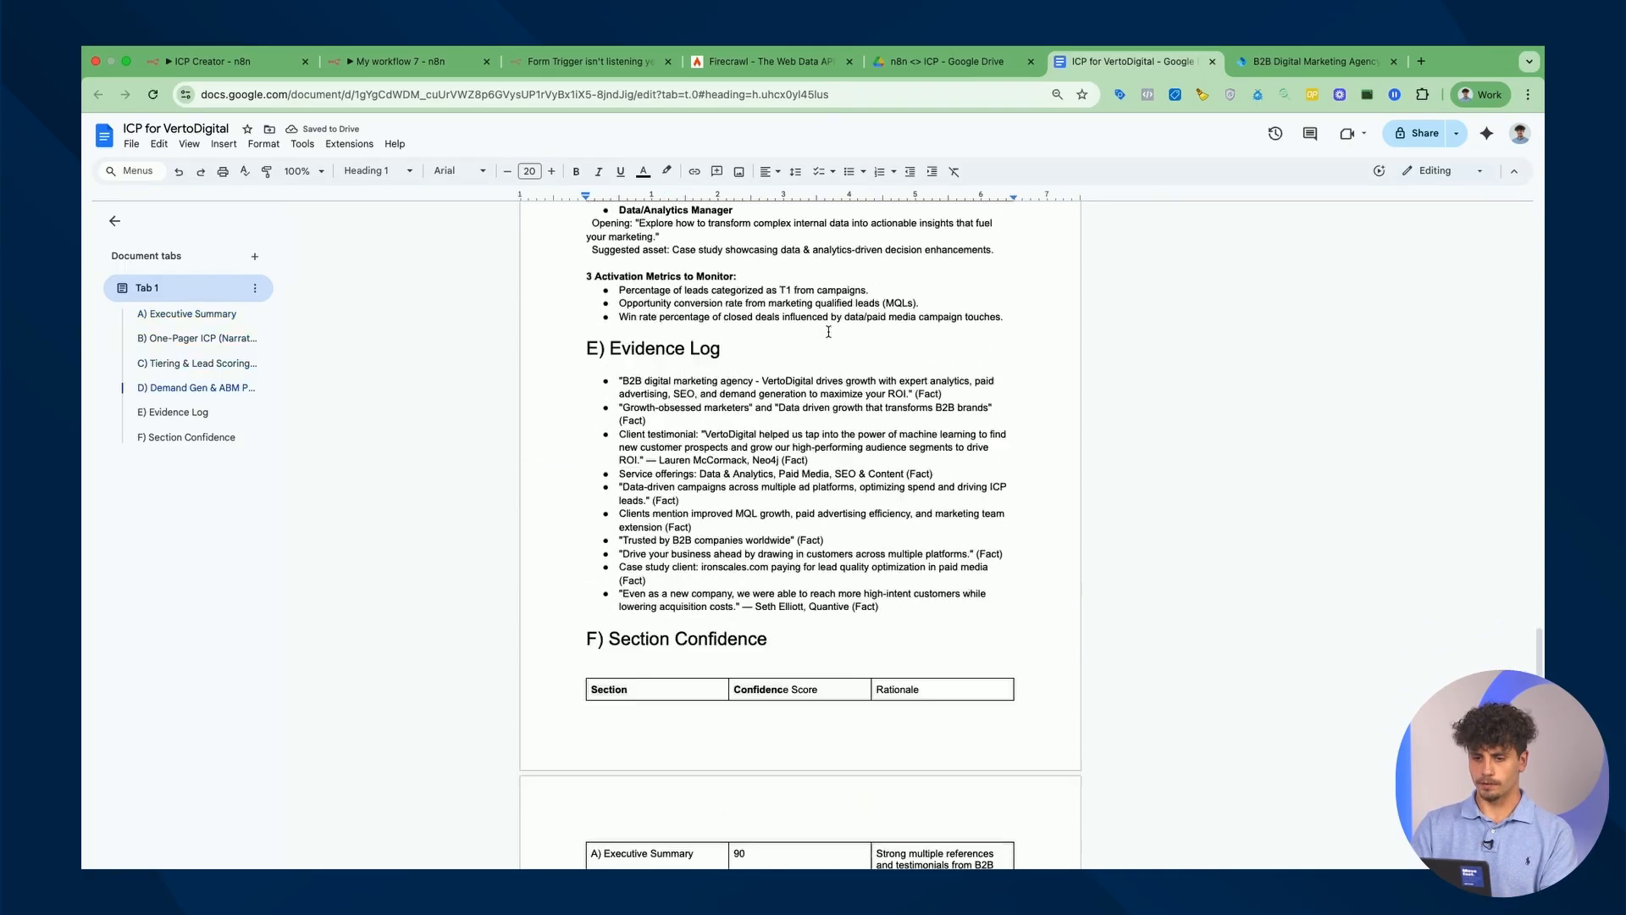
{"action": "scroll", "coordinate": [813, 547], "scroll_direction": "up", "scroll_amount": 20}
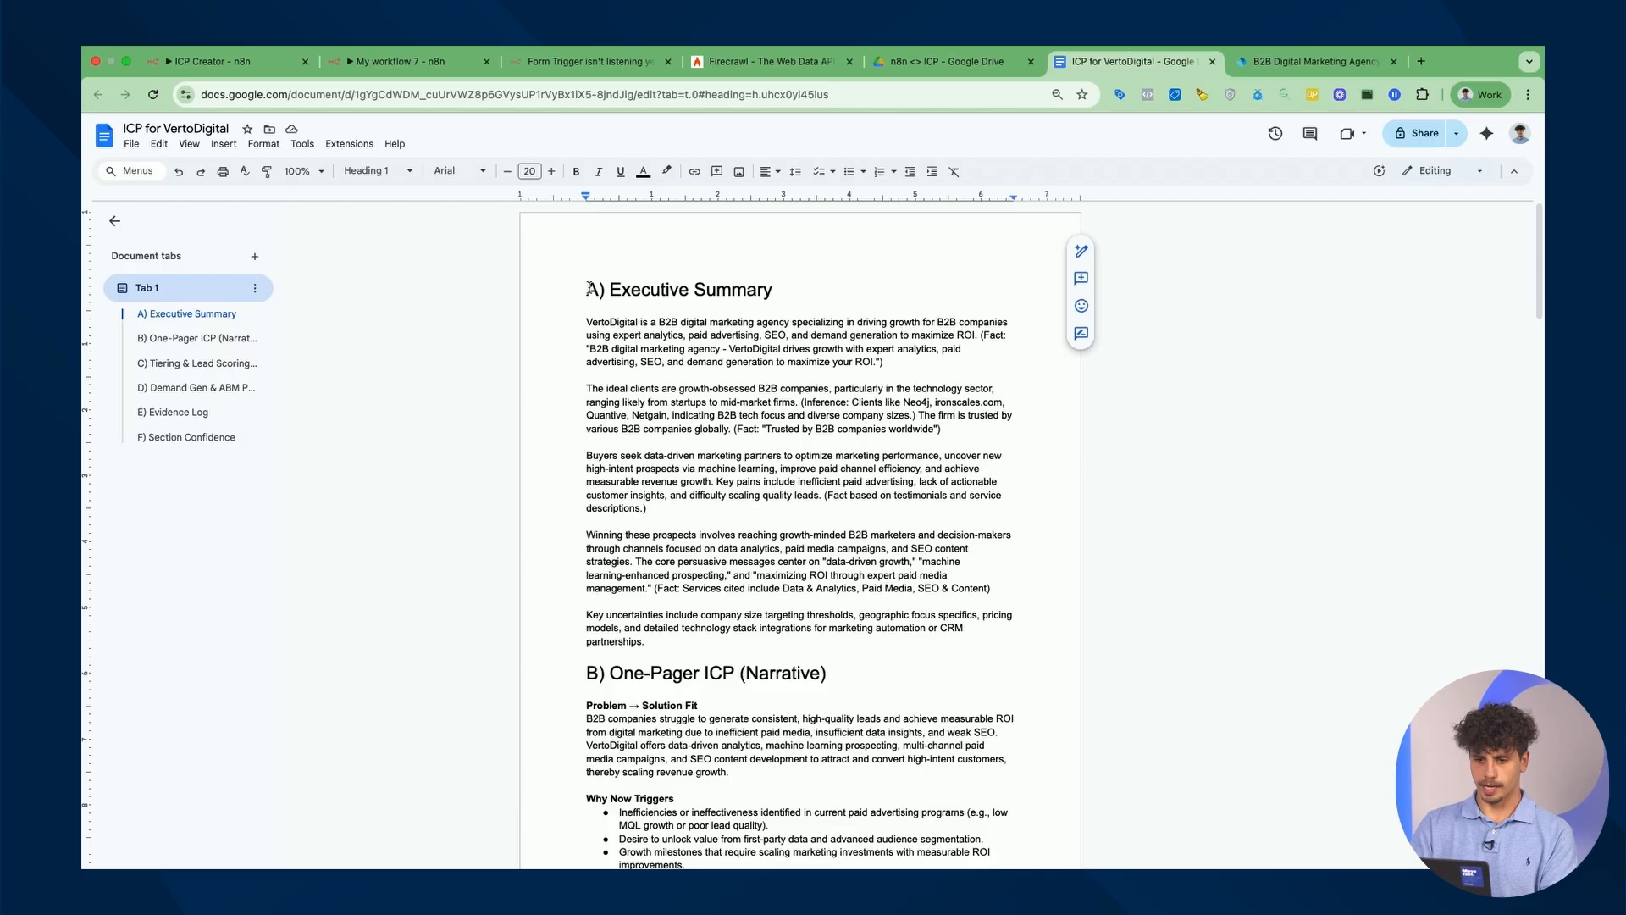
{"action": "left_click_drag", "start_coordinate": [586, 289], "coordinate": [966, 633]}
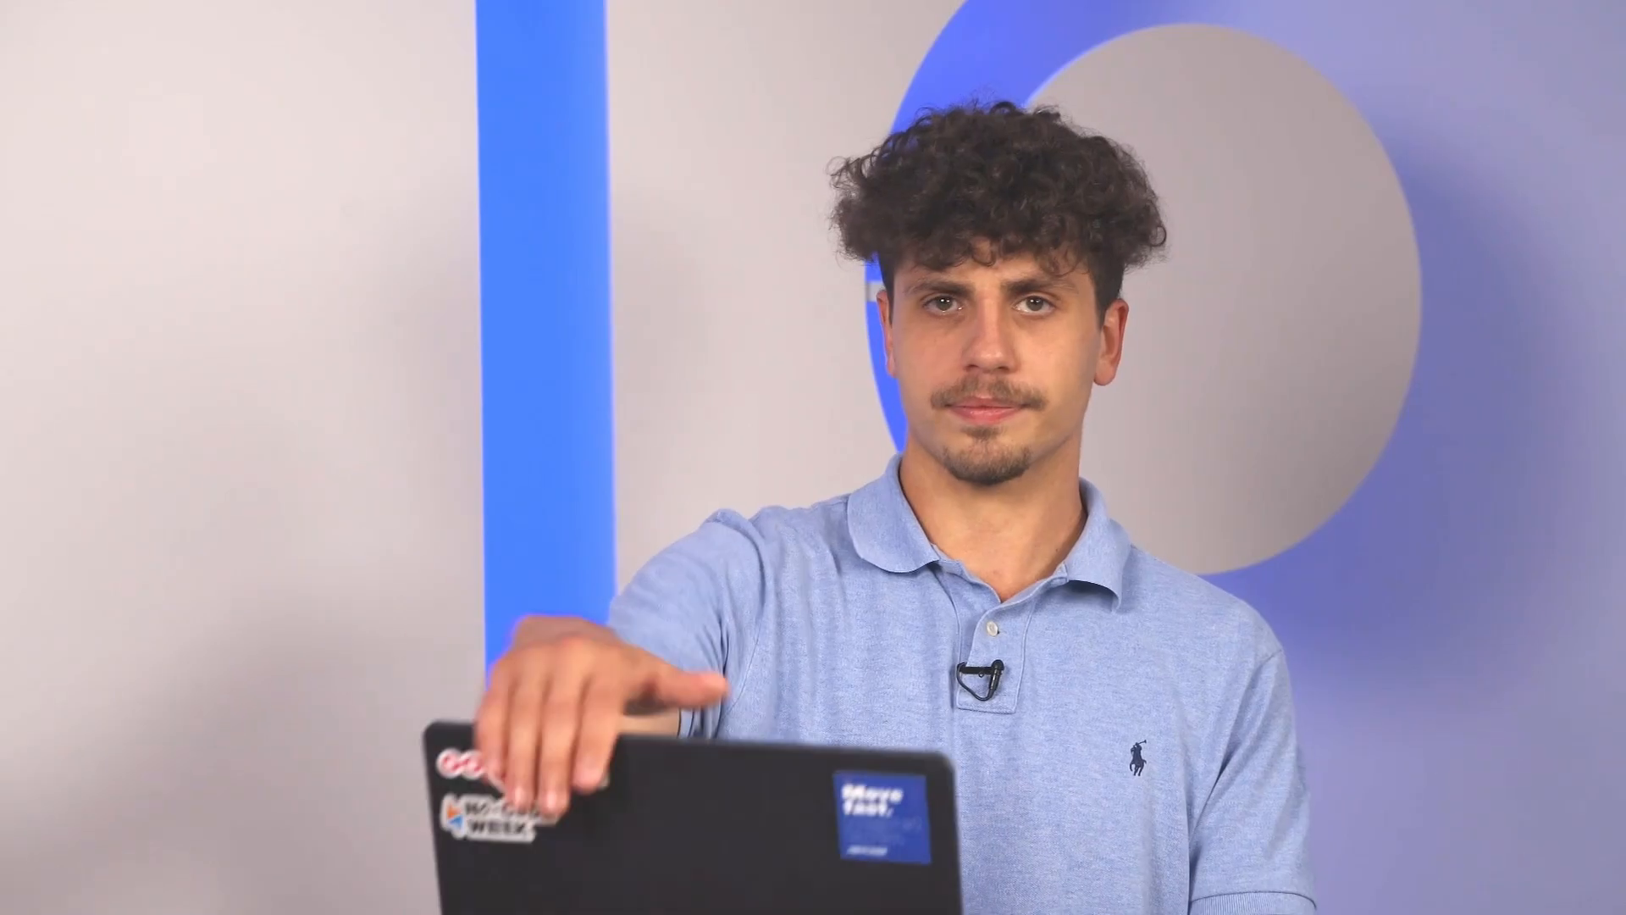